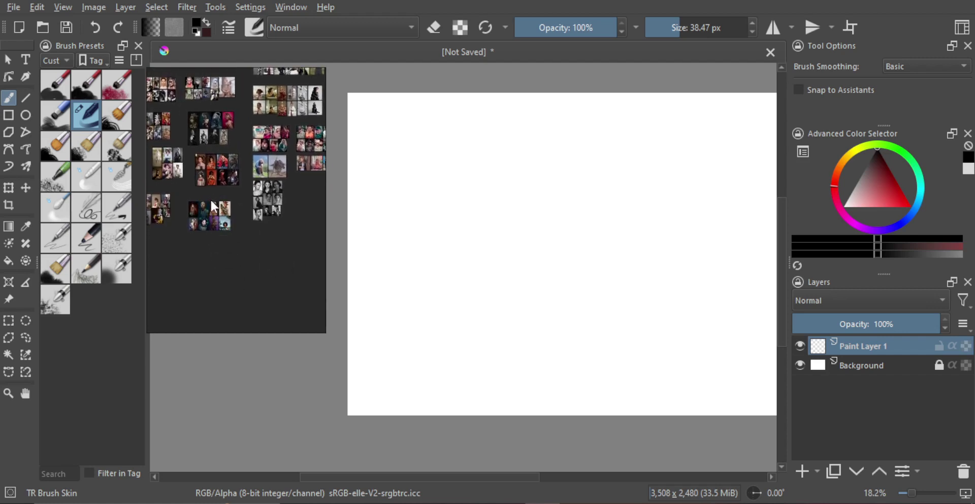
Browse the reference board and enlarge the profile photo of the woman in the black leather jacket.
scroll(215, 189, "up", 2)
left_click_drag(235, 191, 263, 227)
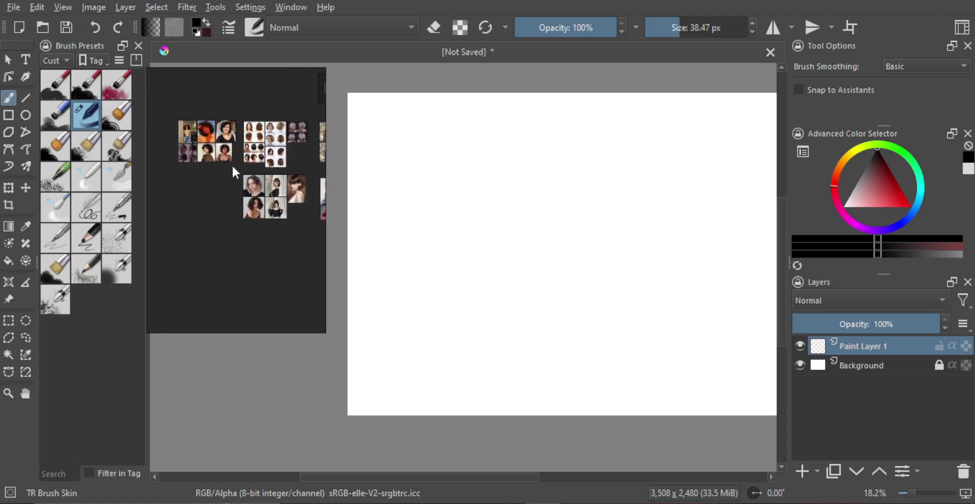
left_click_drag(225, 180, 211, 184)
left_click_drag(307, 248, 181, 212)
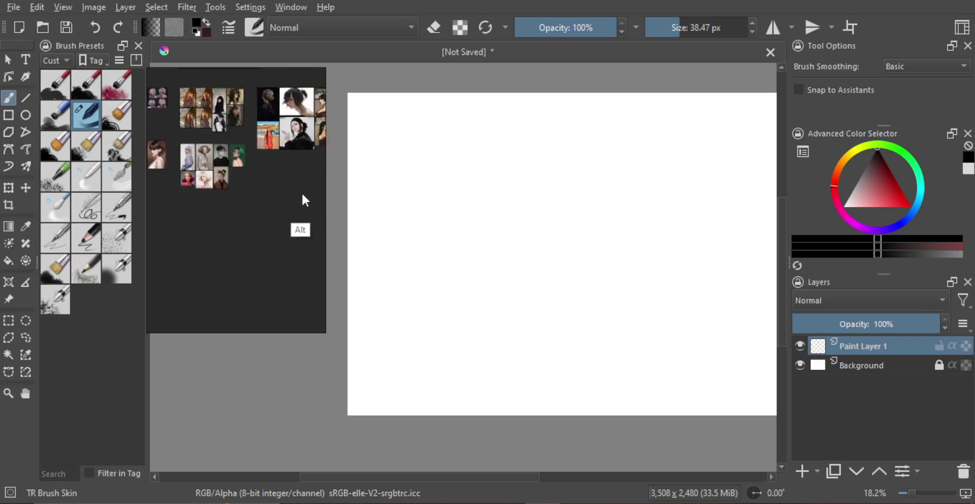
left_click_drag(303, 195, 219, 196)
left_click_drag(301, 215, 228, 259)
scroll(298, 181, "up", 3)
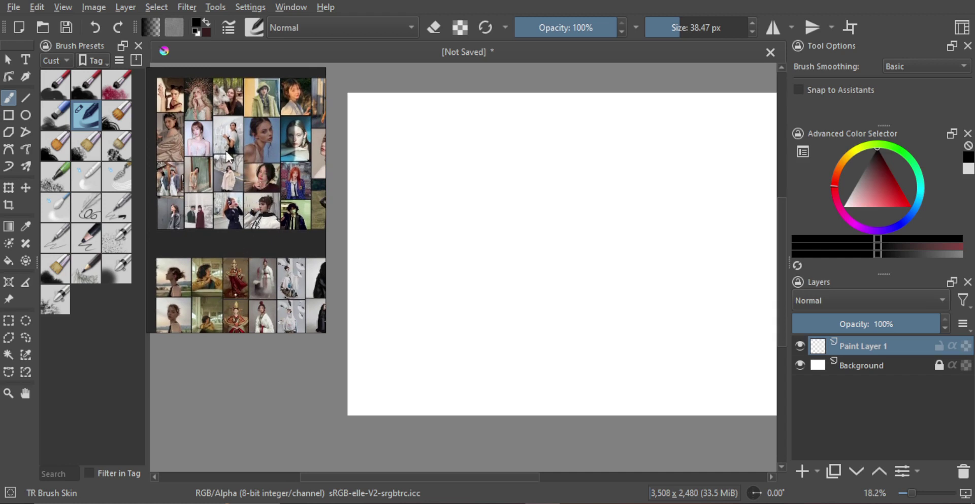
double_click(173, 218)
scroll(236, 175, "up", 3)
mouse_move(288, 181)
left_mouse_down()
mouse_move(231, 174)
mouse_move(250, 175)
left_mouse_up()
scroll(261, 176, "down", 2)
Using a 26.07 px brush, sketch an oval cranium with an inner side circle, the straight face front and an angular jaw.
mouse_move(369, 348)
left_mouse_down()
mouse_move(502, 162)
mouse_move(451, 137)
mouse_move(467, 170)
mouse_move(449, 127)
mouse_move(456, 162)
left_mouse_up()
key("ctrl+z")
key("ctrl+z")
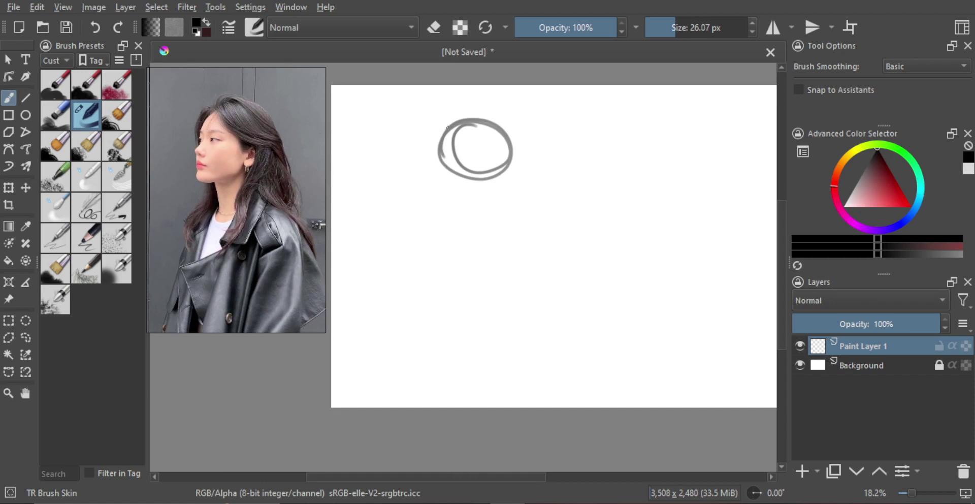
mouse_move(447, 127)
left_mouse_down()
mouse_move(440, 203)
mouse_move(450, 212)
mouse_move(489, 191)
left_mouse_up()
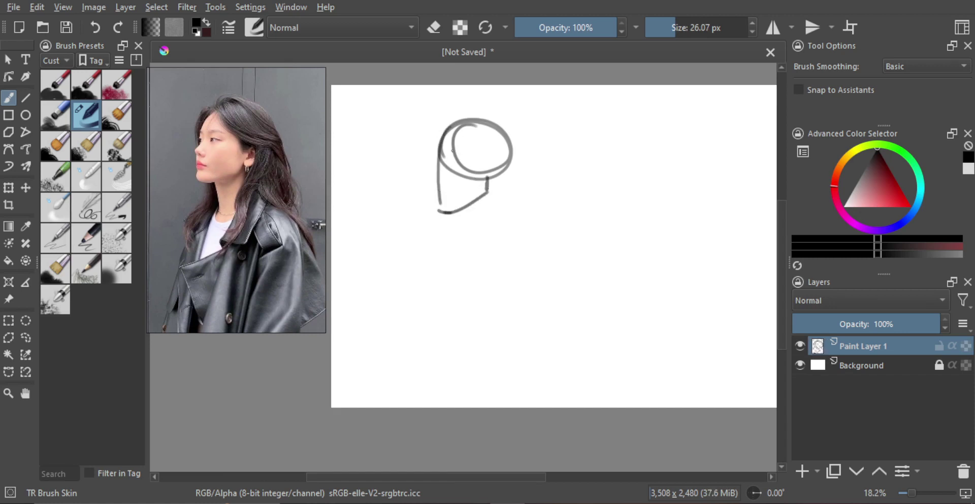
Add the brow and temple curves, eye, nose, cheekbone line and mouth line to the profile head.
mouse_move(440, 152)
left_mouse_down()
mouse_move(464, 137)
mouse_move(485, 171)
left_mouse_up()
mouse_move(512, 139)
left_mouse_down()
mouse_move(470, 131)
mouse_move(467, 150)
mouse_move(480, 167)
mouse_move(463, 170)
mouse_move(446, 200)
mouse_move(443, 161)
left_mouse_up()
scroll(445, 155, "up", 1)
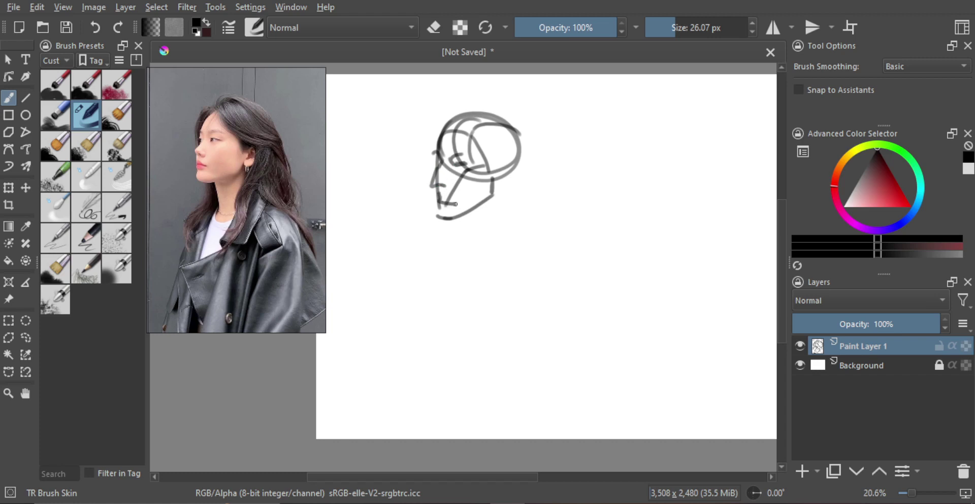
Mark the lips at the front of the face and try chin strokes beneath the jaw.
key("ctrl+z")
left_click_drag(445, 229, 453, 228)
key("ctrl+z")
key("ctrl+z")
key("ctrl+z")
key("ctrl+z")
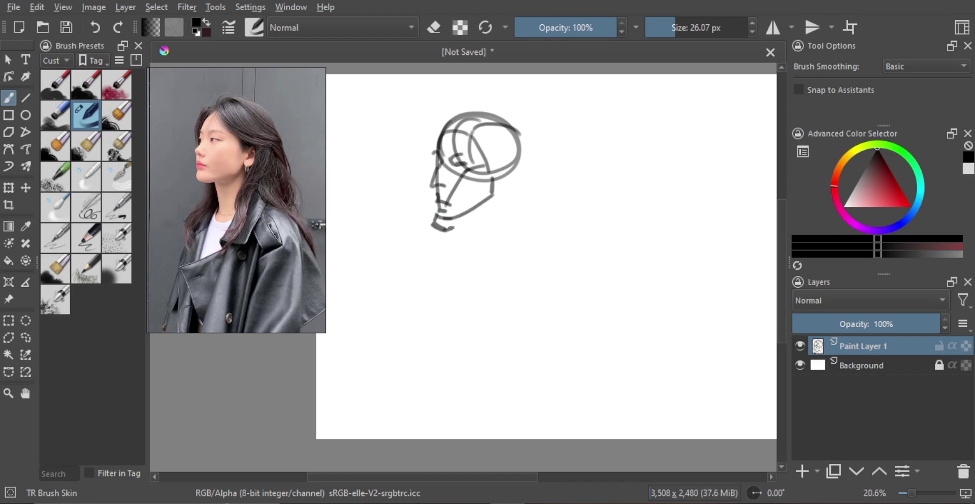
key("ctrl+z")
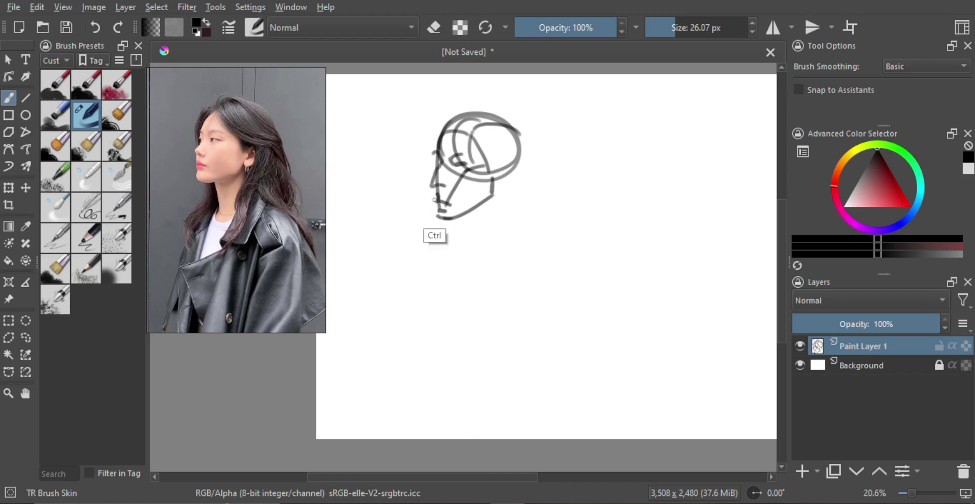
Sketch the mouth contour, a lower chin and a second jawline running back toward the ear.
left_click_drag(432, 192, 436, 232)
key("ctrl+z")
key("ctrl+z")
key("ctrl+z")
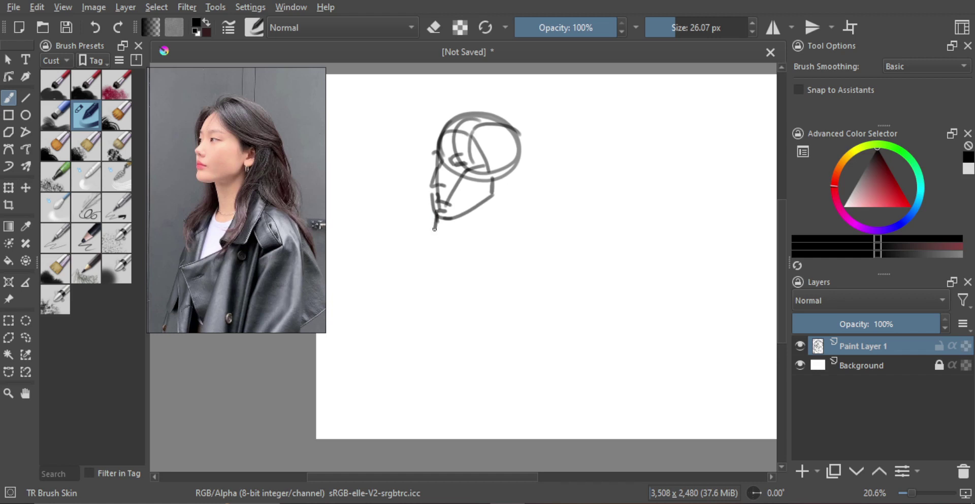
left_click_drag(447, 229, 491, 196)
key("ctrl+z")
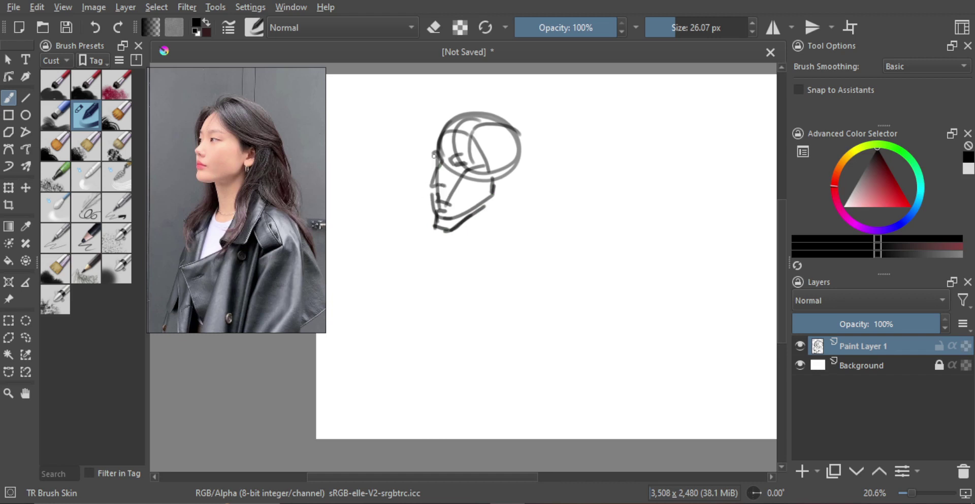
Darken the brow and forehead contour of the profile and sketch a curved form at the back base of the skull.
left_click_drag(434, 154, 435, 159)
mouse_move(444, 122)
left_mouse_down()
mouse_move(429, 152)
mouse_move(443, 119)
left_mouse_up()
key("ctrl+z")
left_click_drag(511, 155, 510, 188)
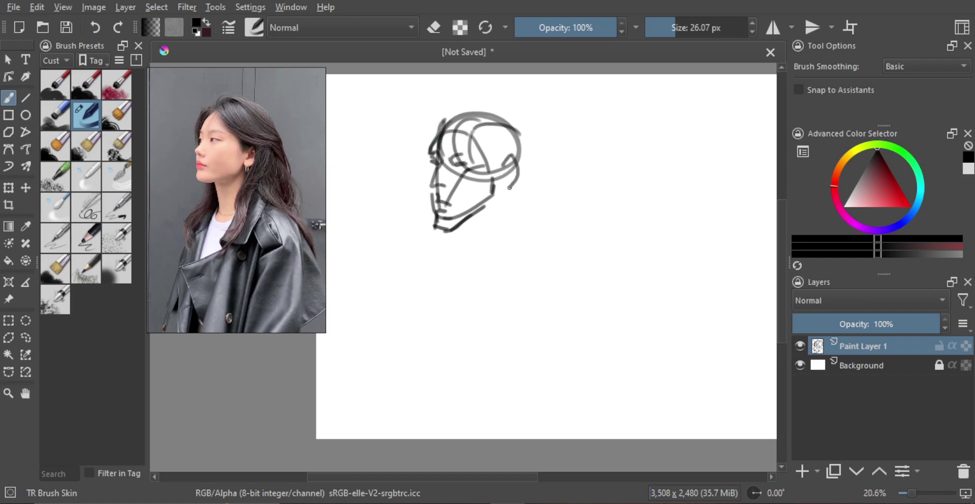
Sketch the back of the neck down from the skull and the front of the neck beneath the chin.
left_click_drag(520, 152, 506, 266)
key("ctrl+z")
left_click_drag(510, 202, 514, 179)
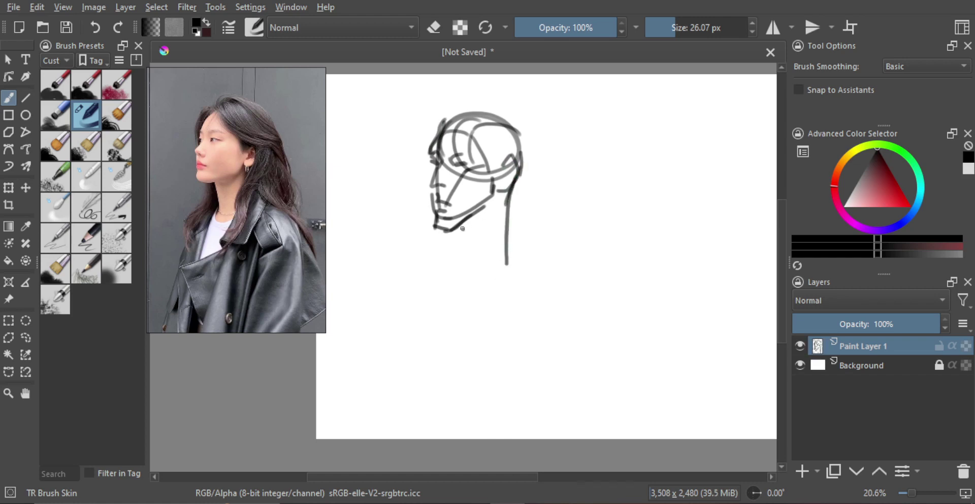
left_click_drag(459, 230, 468, 275)
Sketch the curved base of the neck and connect it to the front of the throat.
mouse_move(506, 235)
left_mouse_down()
mouse_move(523, 261)
mouse_move(456, 305)
mouse_move(446, 299)
left_mouse_up()
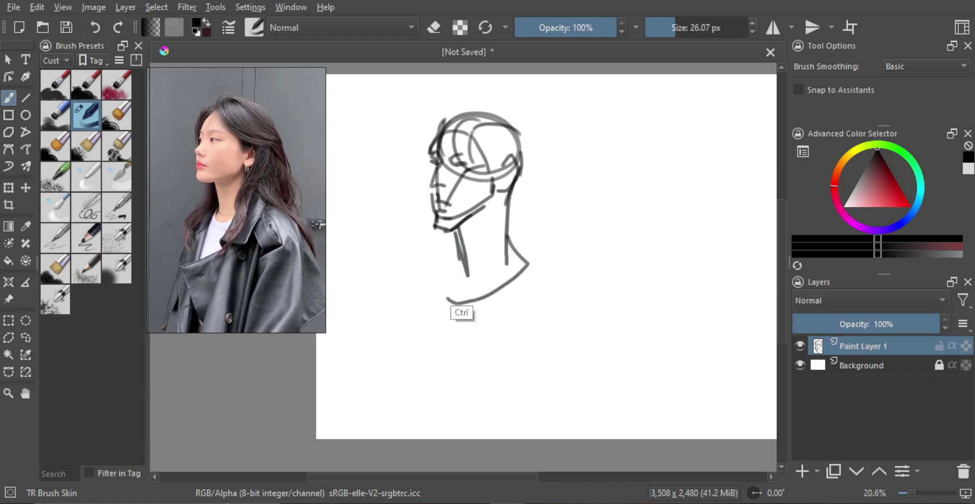
key("ctrl+z")
mouse_move(460, 243)
left_mouse_down()
mouse_move(445, 301)
mouse_move(516, 270)
left_mouse_up()
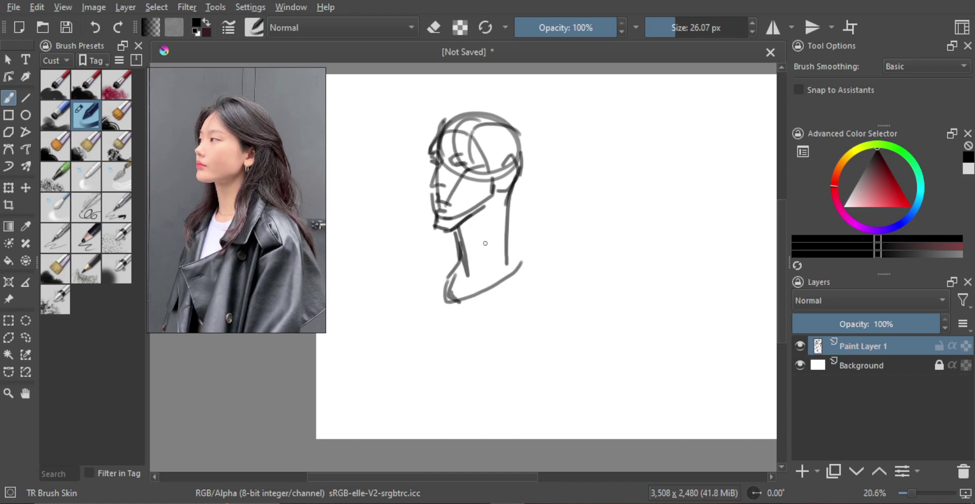
key("ctrl+z")
Draw the trapezius slope behind the neck and the collarbone lines across its base, rechecking the neck base strokes.
left_click_drag(509, 241, 525, 274)
key("ctrl+z")
left_click_drag(508, 232, 529, 261)
key("ctrl+z")
mouse_move(442, 265)
left_mouse_down()
mouse_move(446, 292)
mouse_move(476, 299)
mouse_move(489, 284)
mouse_move(463, 284)
mouse_move(522, 289)
mouse_move(515, 280)
left_mouse_up()
key("ctrl+z")
key("ctrl+z")
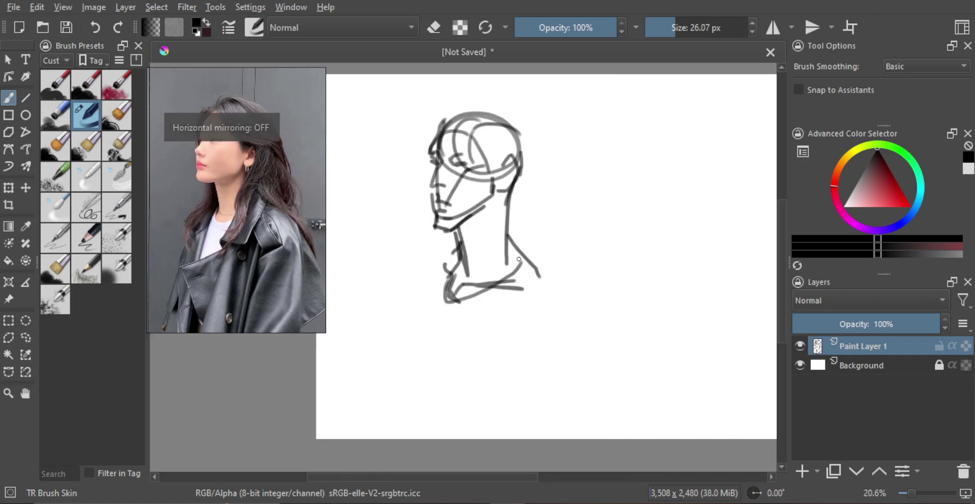
left_click_drag(508, 235, 542, 264)
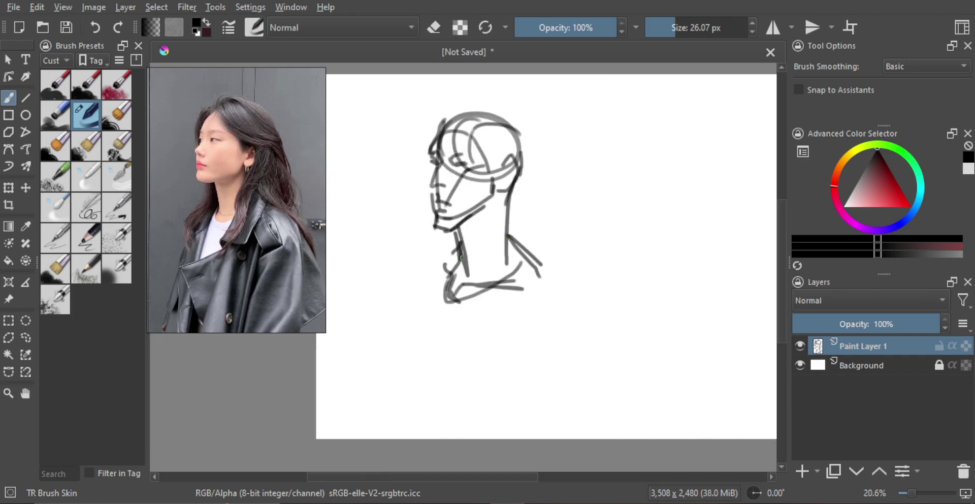
left_click_drag(456, 273, 459, 274)
Using a 31.69 px brush, sketch the torso's curved back contour, the straight front contour and short strokes at the waist.
left_click_drag(398, 349, 421, 286)
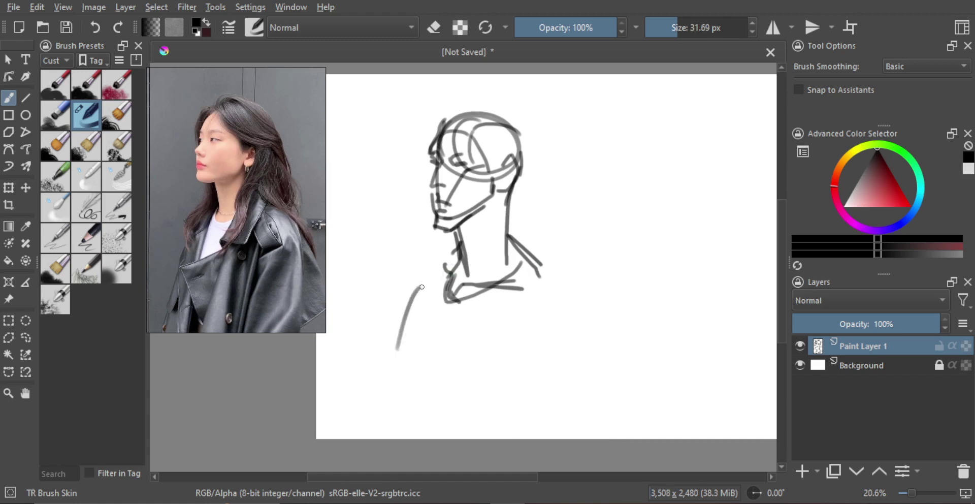
key("ctrl+z")
left_click_drag(417, 329, 431, 306)
mouse_move(553, 281)
left_mouse_down()
mouse_move(570, 323)
mouse_move(568, 365)
mouse_move(491, 415)
left_mouse_up()
key("ctrl+z")
mouse_move(553, 279)
left_mouse_down()
mouse_move(566, 317)
mouse_move(559, 351)
mouse_move(501, 422)
left_mouse_up()
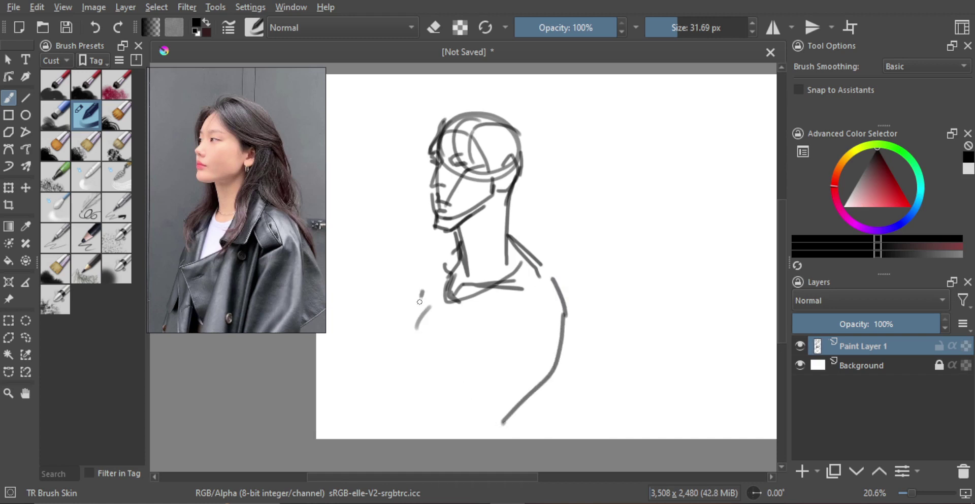
mouse_move(423, 291)
left_mouse_down()
mouse_move(400, 405)
mouse_move(428, 306)
left_mouse_up()
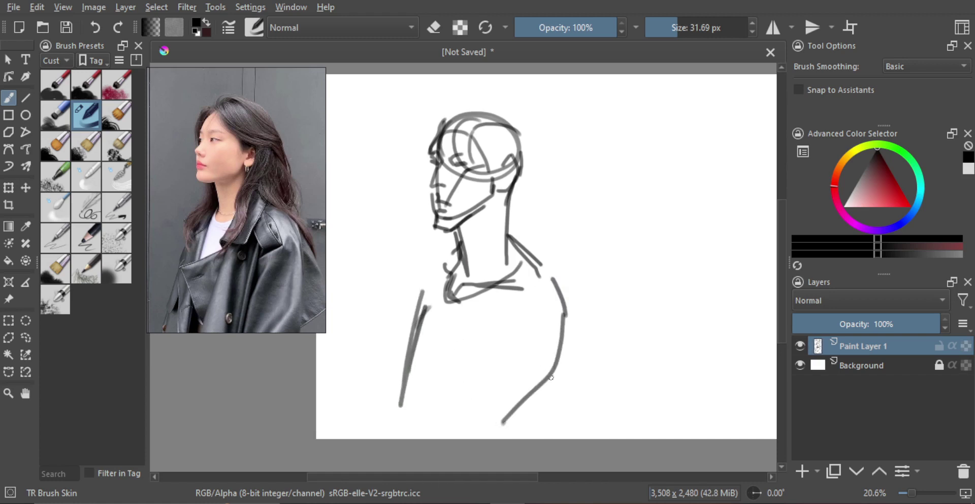
left_click_drag(553, 376, 482, 439)
mouse_move(428, 407)
left_mouse_down()
mouse_move(436, 438)
mouse_move(427, 407)
left_mouse_up()
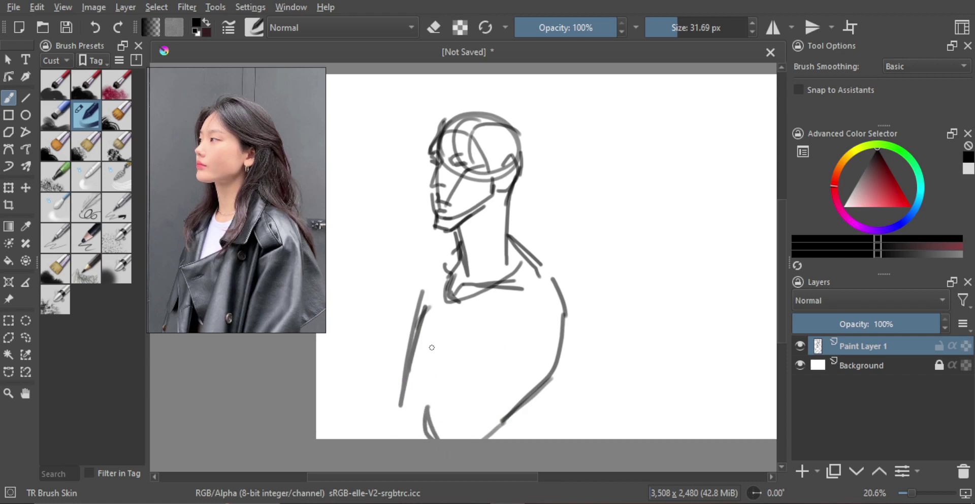
Block in the rounded near shoulder, the chest's centre line, the collarbone line and the curved lower edge of the ribcage.
mouse_move(539, 309)
left_mouse_down()
mouse_move(582, 299)
mouse_move(574, 347)
mouse_move(538, 311)
left_mouse_up()
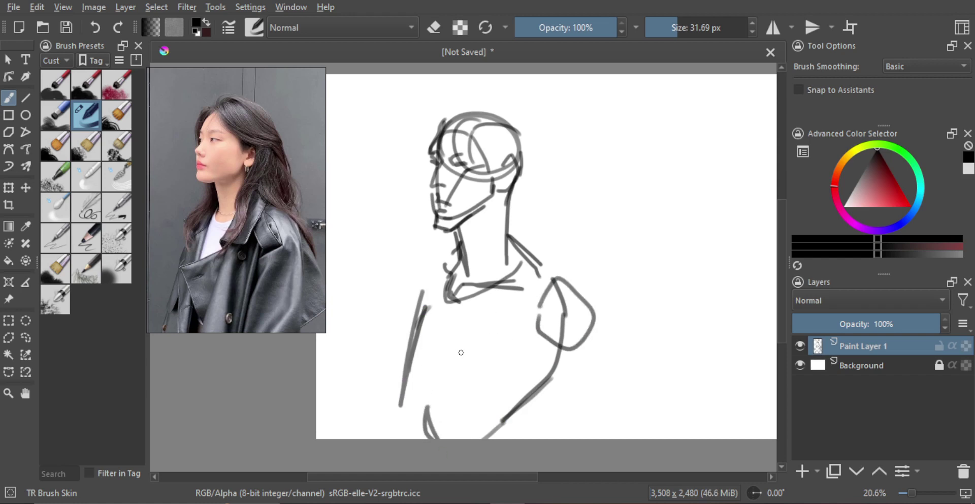
mouse_move(467, 300)
left_mouse_down()
mouse_move(523, 297)
mouse_move(469, 302)
mouse_move(433, 361)
mouse_move(435, 338)
left_mouse_up()
mouse_move(445, 294)
left_mouse_down()
mouse_move(426, 373)
mouse_move(457, 398)
mouse_move(541, 374)
left_mouse_up()
mouse_move(486, 301)
left_mouse_down()
mouse_move(559, 333)
mouse_move(539, 340)
left_mouse_up()
key("ctrl+z")
key("ctrl+z")
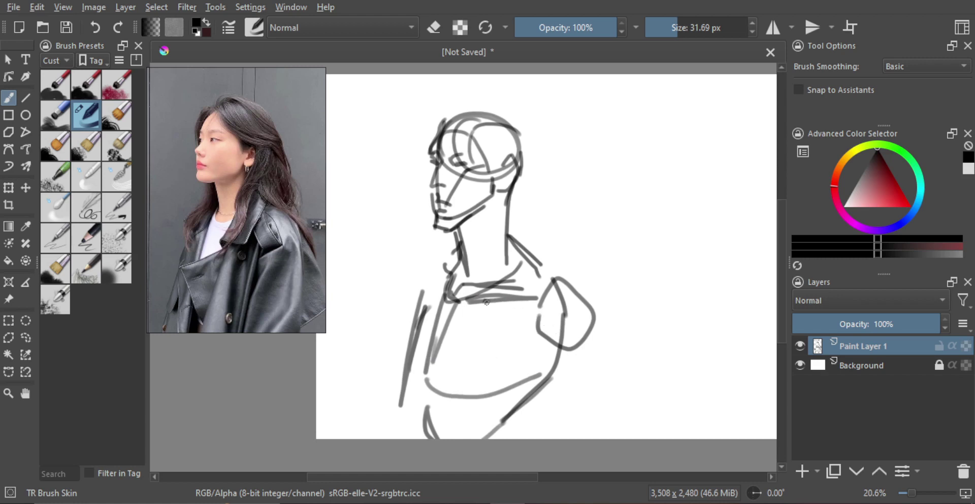
Add the diagonal chest stroke and upper-arm lines below the near shoulder, and check the figure in the mirrored view.
mouse_move(485, 300)
left_mouse_down()
mouse_move(527, 348)
mouse_move(539, 340)
mouse_move(562, 407)
left_mouse_up()
mouse_move(552, 342)
left_mouse_down()
mouse_move(570, 401)
mouse_move(581, 374)
left_mouse_up()
key("m")
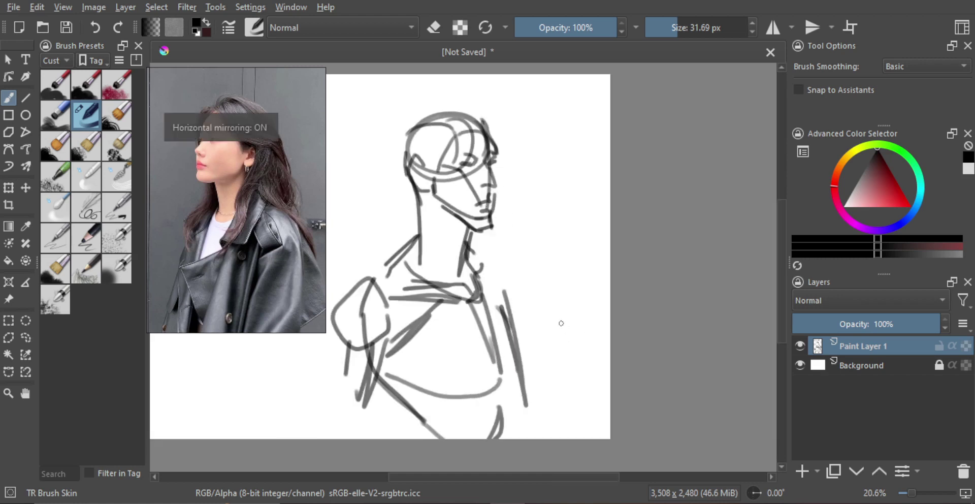
key("m")
Sketch the far shoulder curve and the far arm's outer lines, and check the pose in the mirrored view.
left_click_drag(445, 255, 414, 307)
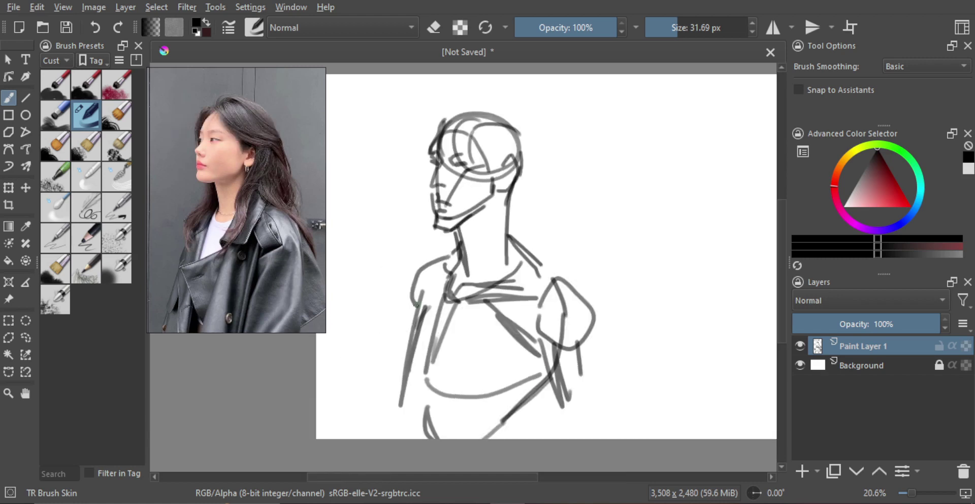
left_click_drag(427, 271, 392, 369)
left_click_drag(421, 309, 379, 403)
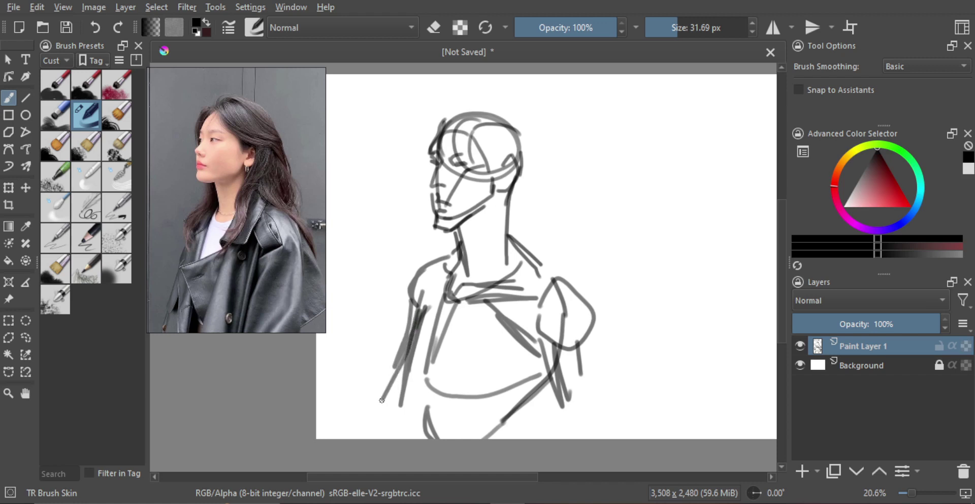
mouse_move(395, 370)
left_mouse_down()
mouse_move(376, 412)
mouse_move(391, 374)
left_mouse_up()
key("m")
key("m")
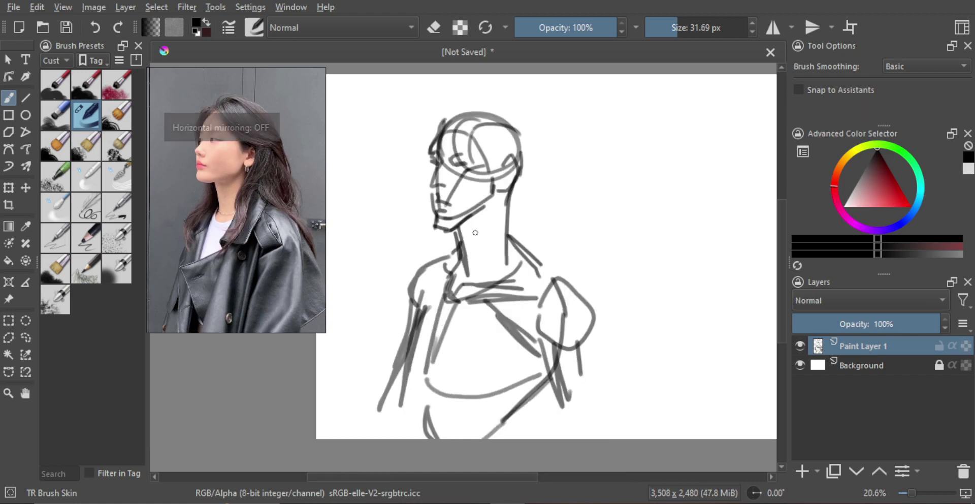
Enlarge the brush to 43.11 px and strengthen the contour from the back of the neck along the trapezius to the near shoulder.
key("shift")
mouse_move(440, 270)
left_mouse_down()
mouse_move(449, 262)
mouse_move(439, 257)
left_mouse_up()
mouse_move(531, 256)
left_mouse_down()
mouse_move(508, 208)
mouse_move(553, 276)
left_mouse_up()
key("ctrl+z")
key("ctrl+z")
left_click_drag(507, 201, 552, 270)
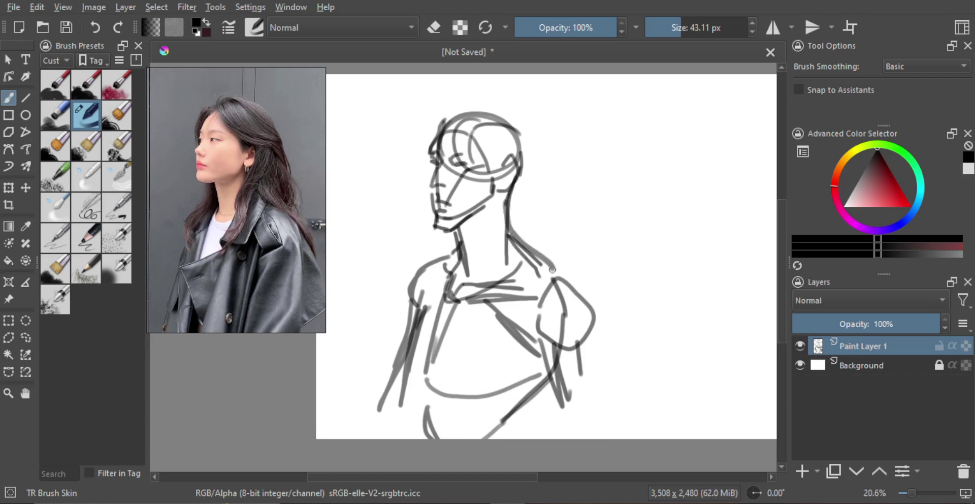
Add thick neck muscle strokes, darken the throat and far trapezius contour, and reinforce the collarbone lines.
mouse_move(502, 209)
left_mouse_down()
mouse_move(496, 260)
mouse_move(495, 199)
left_mouse_up()
left_click_drag(458, 226, 472, 274)
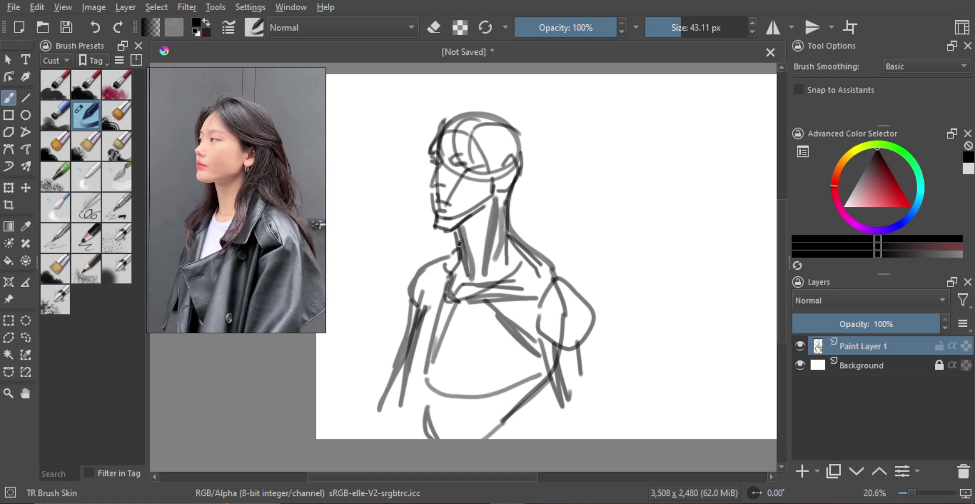
mouse_move(459, 243)
left_mouse_down()
mouse_move(436, 265)
mouse_move(452, 289)
left_mouse_up()
key("ctrl+z")
key("ctrl+z")
mouse_move(438, 258)
left_mouse_down()
mouse_move(453, 304)
mouse_move(543, 281)
mouse_move(508, 222)
left_mouse_up()
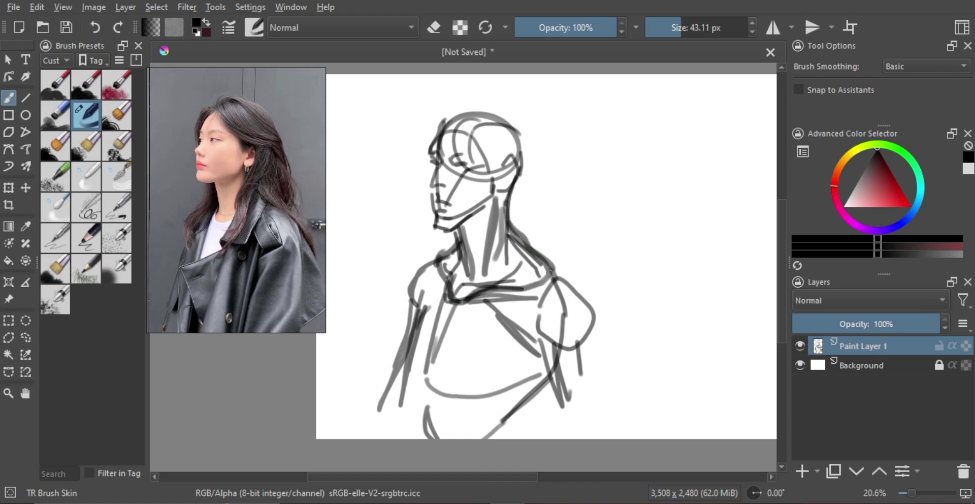
Reinforce the near deltoid and upper arm, and add the upper chest line, inner chest strokes and the lower ribcage curve.
mouse_move(524, 296)
left_mouse_down()
mouse_move(561, 274)
mouse_move(589, 302)
mouse_move(582, 370)
left_mouse_up()
left_click_drag(589, 304, 587, 368)
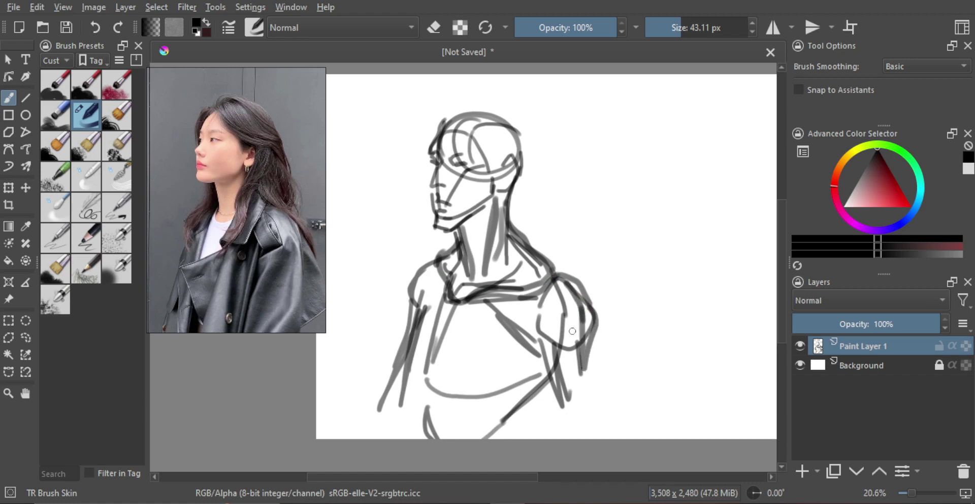
mouse_move(572, 331)
left_mouse_down()
mouse_move(576, 361)
mouse_move(539, 318)
mouse_move(465, 311)
mouse_move(440, 336)
mouse_move(481, 332)
mouse_move(440, 341)
left_mouse_up()
mouse_move(440, 350)
left_mouse_down()
mouse_move(463, 358)
mouse_move(424, 383)
mouse_move(467, 401)
mouse_move(506, 392)
left_mouse_up()
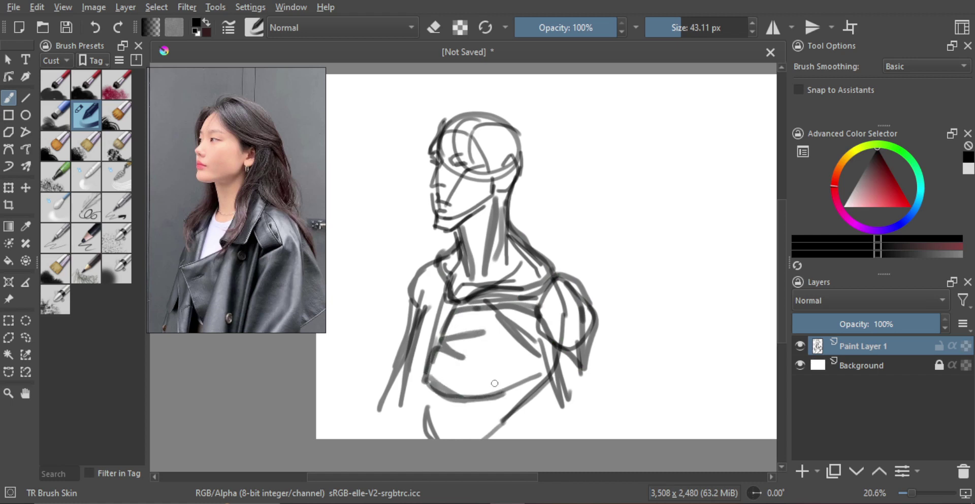
Darken the chest's centre line and sketch the far side of the chest from the shoulder down to the ribcage edge.
left_click_drag(442, 321, 433, 360)
left_click_drag(439, 304, 434, 375)
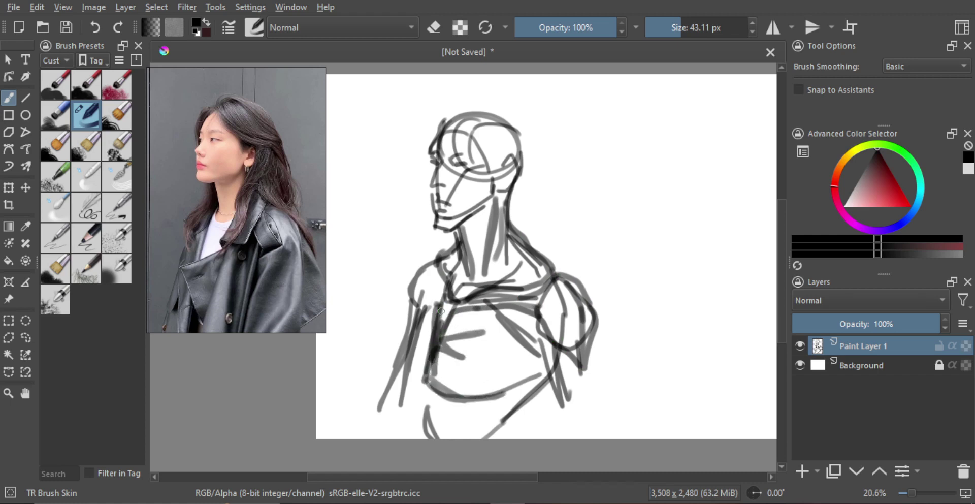
left_click_drag(440, 311, 440, 295)
mouse_move(442, 303)
left_mouse_down()
mouse_move(425, 288)
mouse_move(449, 309)
left_mouse_up()
mouse_move(449, 308)
left_mouse_down()
mouse_move(441, 296)
mouse_move(412, 305)
left_mouse_up()
mouse_move(414, 305)
left_mouse_down()
mouse_move(436, 340)
mouse_move(420, 362)
mouse_move(429, 373)
left_mouse_up()
left_click_drag(406, 339, 419, 380)
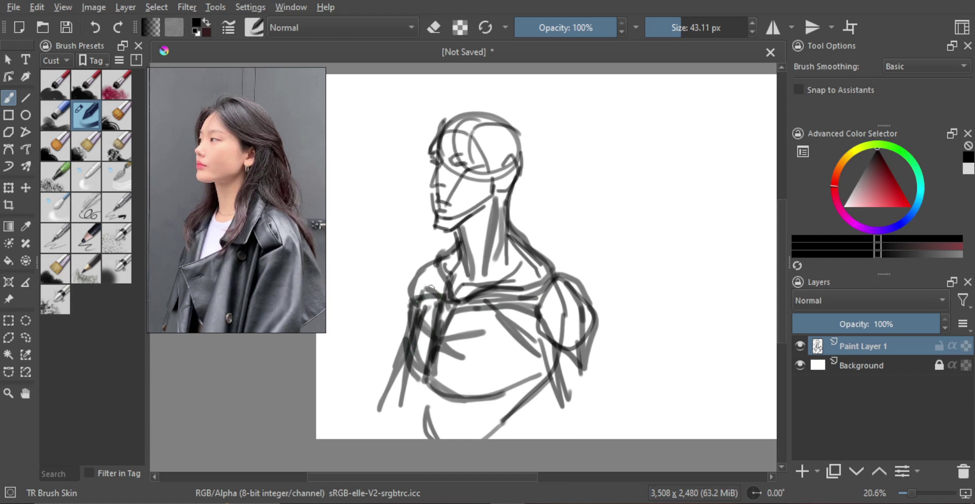
Darken the far shoulder's rounded contour and collarbone connection, and check the figure in the mirrored view.
left_click_drag(443, 296, 412, 304)
mouse_move(404, 319)
left_mouse_down()
mouse_move(406, 280)
mouse_move(429, 261)
left_mouse_up()
mouse_move(428, 261)
left_mouse_down()
mouse_move(407, 299)
mouse_move(410, 320)
left_mouse_up()
key("ctrl+z")
key("ctrl+z")
mouse_move(410, 320)
left_mouse_down()
mouse_move(410, 284)
mouse_move(436, 260)
left_mouse_up()
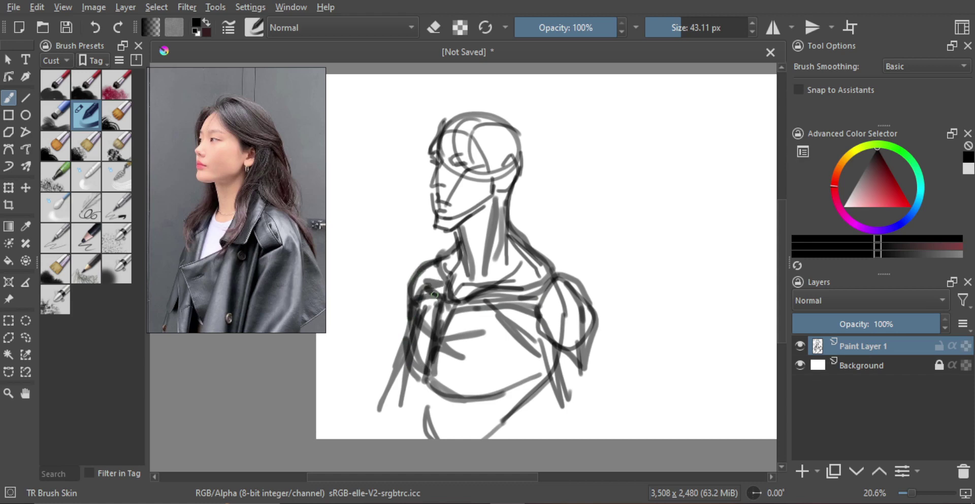
key("m")
key("m")
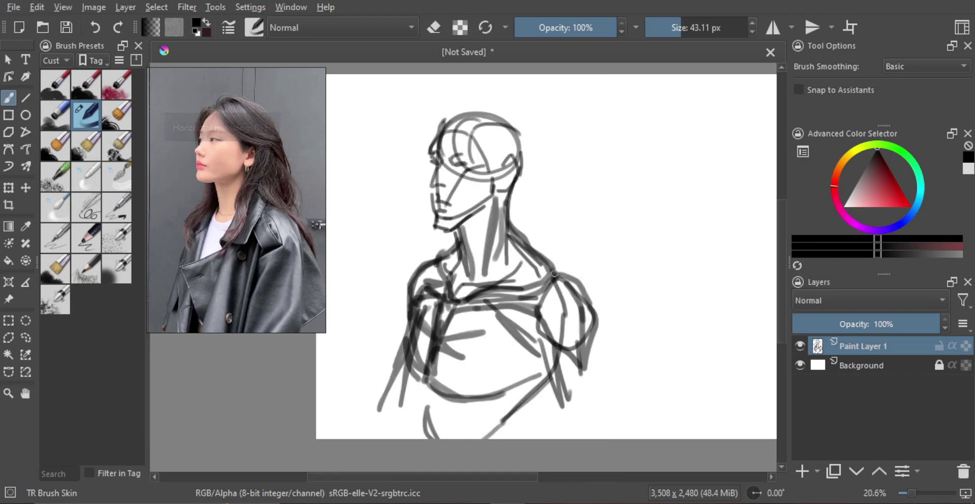
Reinforce the near shoulder's upper contour, lower the construction sketch layer's opacity to about 67%, and add a new paint layer above it.
left_click_drag(556, 270, 584, 285)
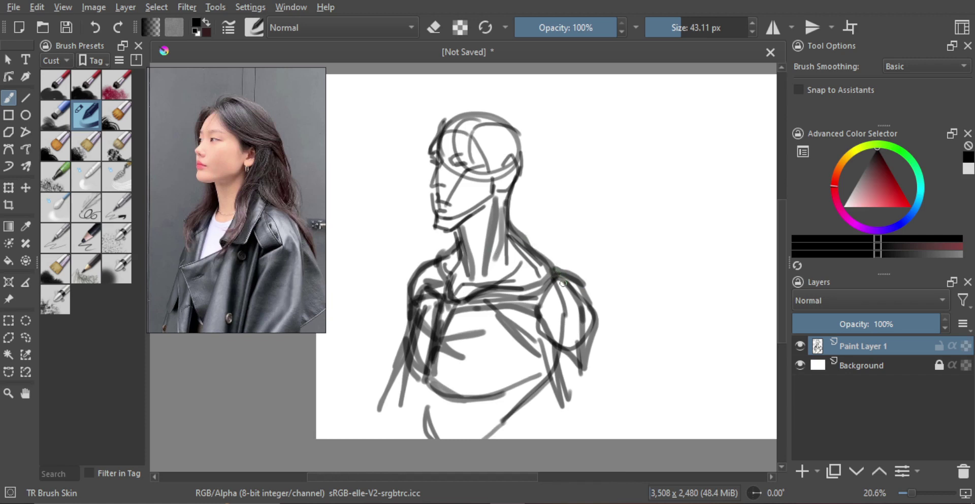
left_click(891, 323)
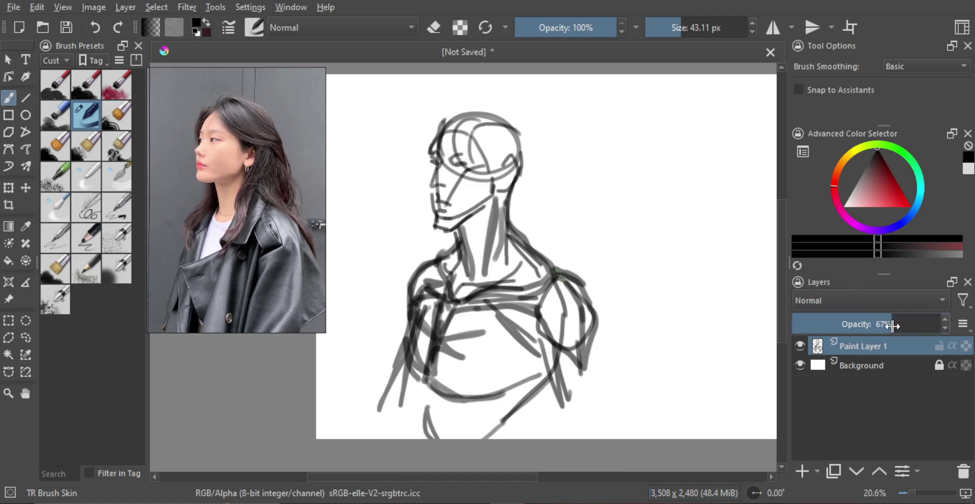
left_click(802, 471)
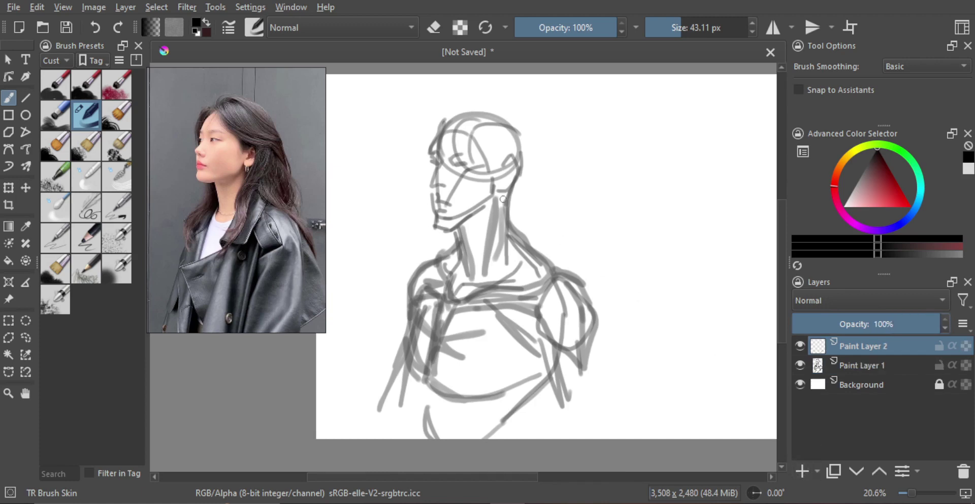
key("m")
key("m")
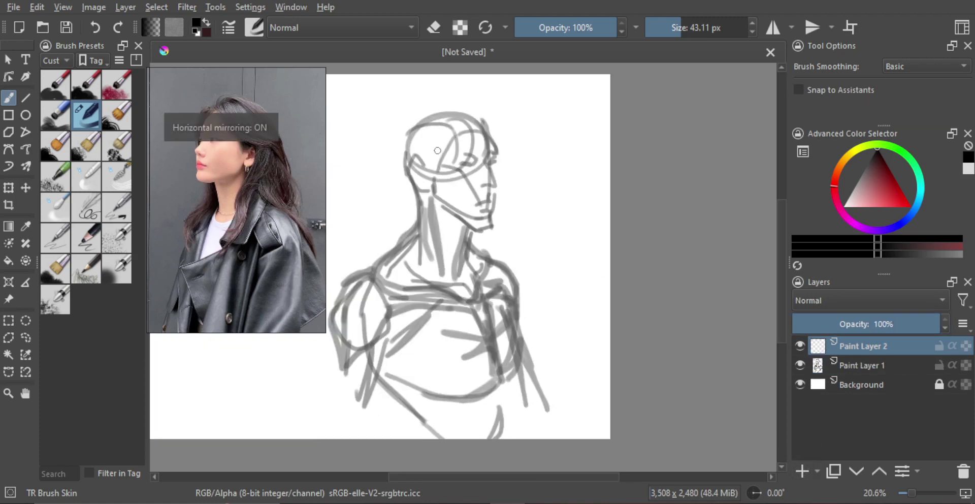
key("m")
Draw the forehead contour from the hairline down to the far brow with a brush of about 18 px.
left_click_drag(447, 174, 449, 107)
mouse_move(447, 134)
left_mouse_down()
mouse_move(452, 175)
mouse_move(450, 134)
left_mouse_up()
left_click_drag(440, 187, 442, 165)
left_click_drag(232, 157, 246, 178)
mouse_move(468, 172)
left_mouse_down()
mouse_move(446, 180)
mouse_move(438, 161)
left_mouse_up()
key("ctrl+z")
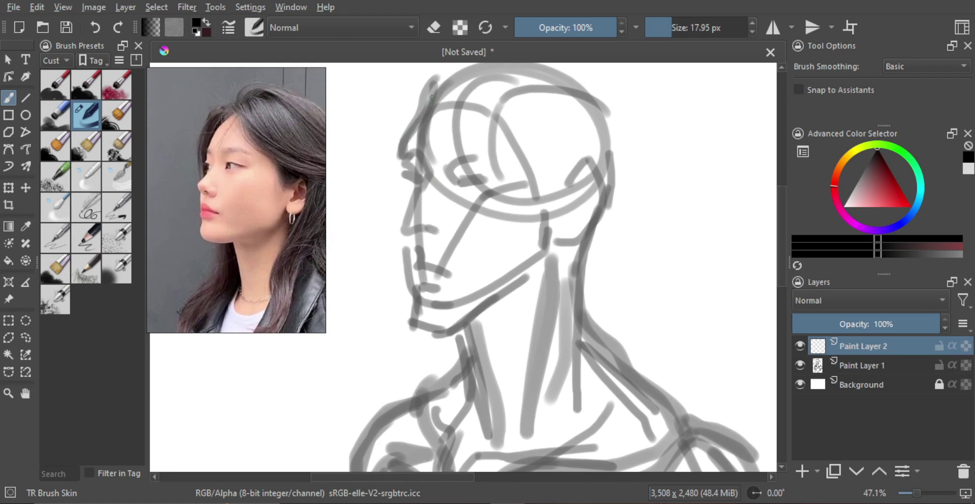
left_click_drag(438, 96, 402, 156)
key("ctrl+z")
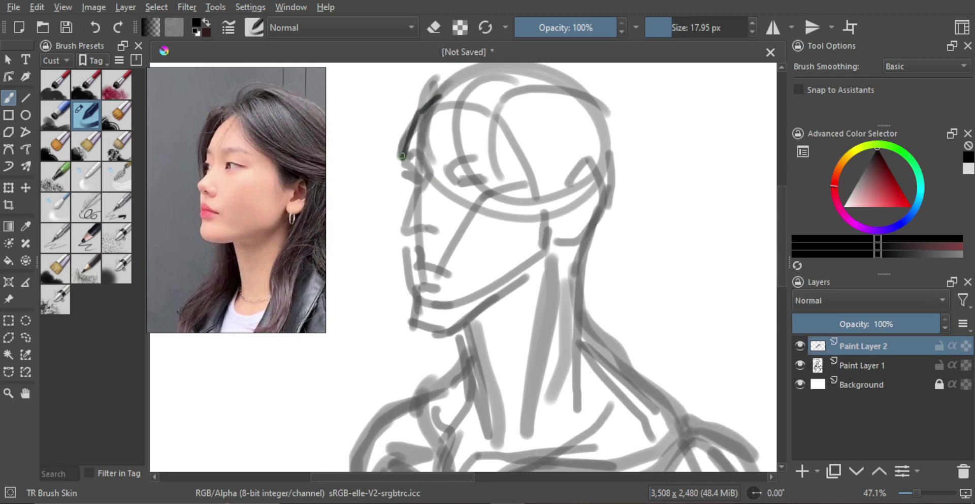
key("ctrl+z")
mouse_move(420, 111)
left_mouse_down()
mouse_move(394, 165)
mouse_move(405, 191)
left_mouse_up()
key("ctrl+z")
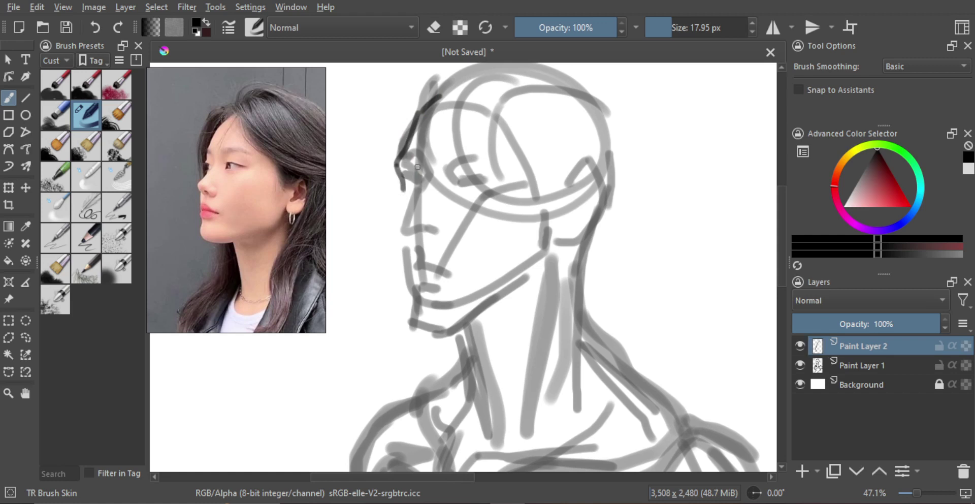
Draw the far eyebrow and inner eye socket, and extend the contour down the bridge to the nose tip.
left_click_drag(404, 176, 427, 170)
key("ctrl+z")
key("ctrl+z")
mouse_move(398, 164)
left_mouse_down()
mouse_move(420, 163)
mouse_move(420, 203)
left_mouse_up()
key("ctrl+z")
left_click_drag(394, 168, 400, 163)
key("ctrl+z")
mouse_move(398, 165)
left_mouse_down()
mouse_move(417, 159)
mouse_move(420, 171)
left_mouse_up()
key("ctrl+z")
mouse_move(414, 158)
left_mouse_down()
mouse_move(418, 190)
mouse_move(418, 180)
mouse_move(399, 229)
left_mouse_up()
key("ctrl+z")
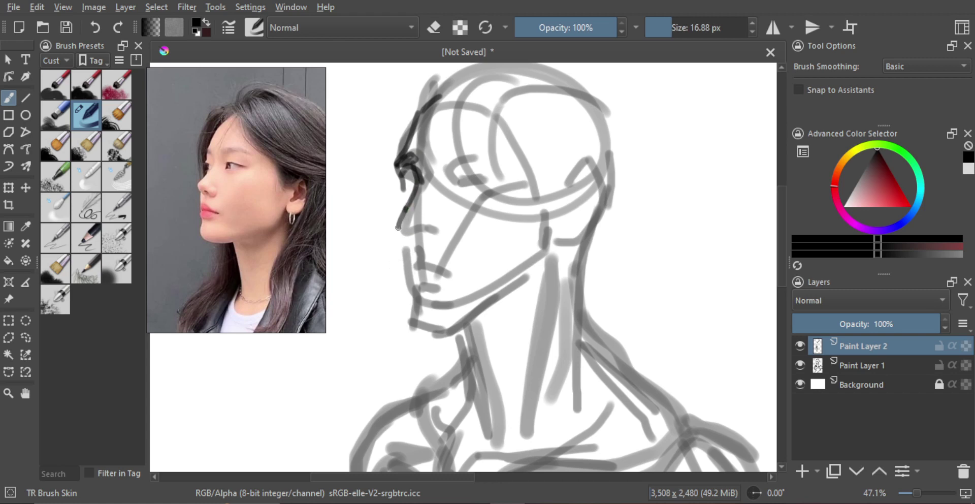
Draw the underside of the nose, the rounded nostril wing and a small nostril accent with a finer brush.
left_click_drag(425, 227, 424, 226)
left_click_drag(428, 214, 433, 233)
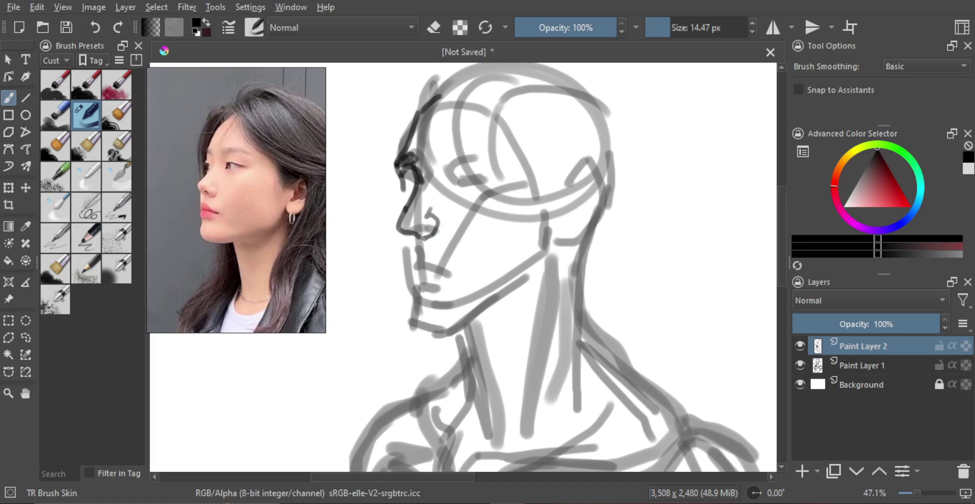
key("bracketleft")
key("bracketleft")
key("bracketleft")
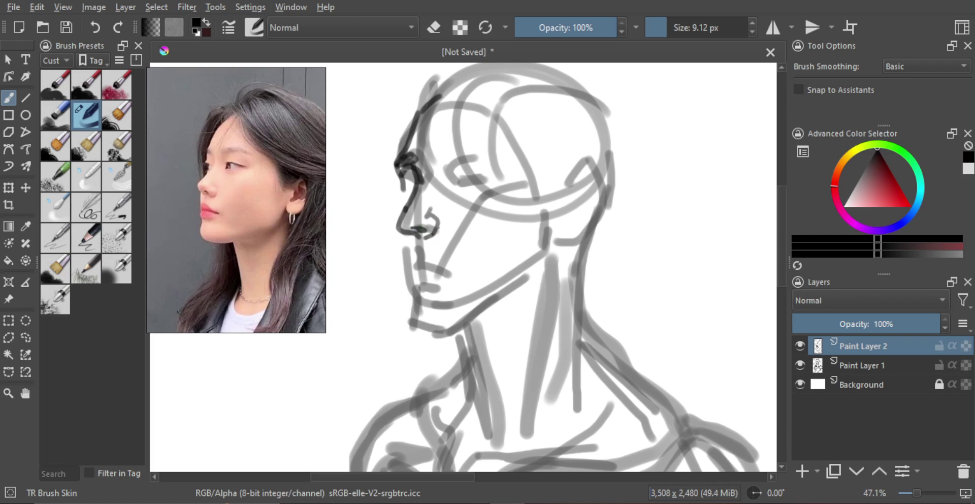
key("ctrl+z")
left_click_drag(423, 229, 415, 230)
key("ctrl+z")
Draw the short line beneath the nose, and define the upper lip and the mouth's parting line.
key("bracketright")
key("bracketright")
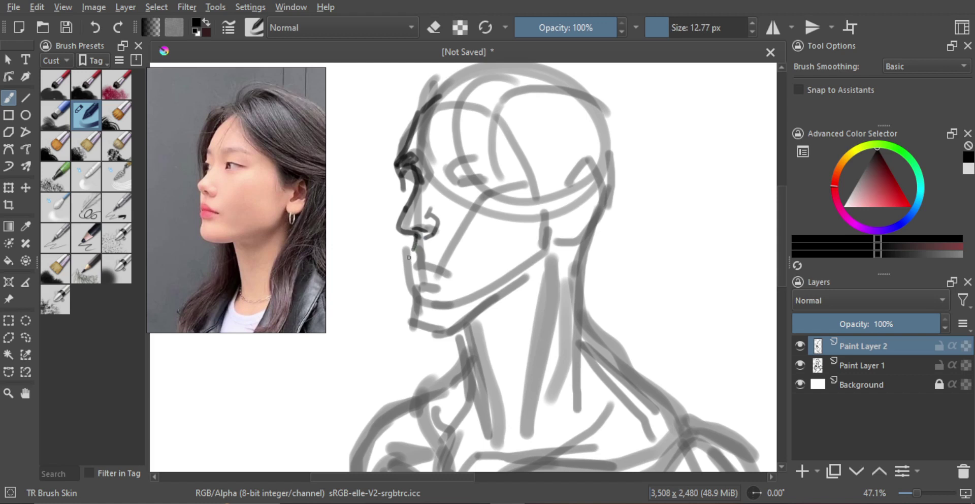
key("ctrl+z")
mouse_move(421, 259)
left_mouse_down()
mouse_move(457, 269)
mouse_move(417, 261)
left_mouse_up()
key("ctrl+z")
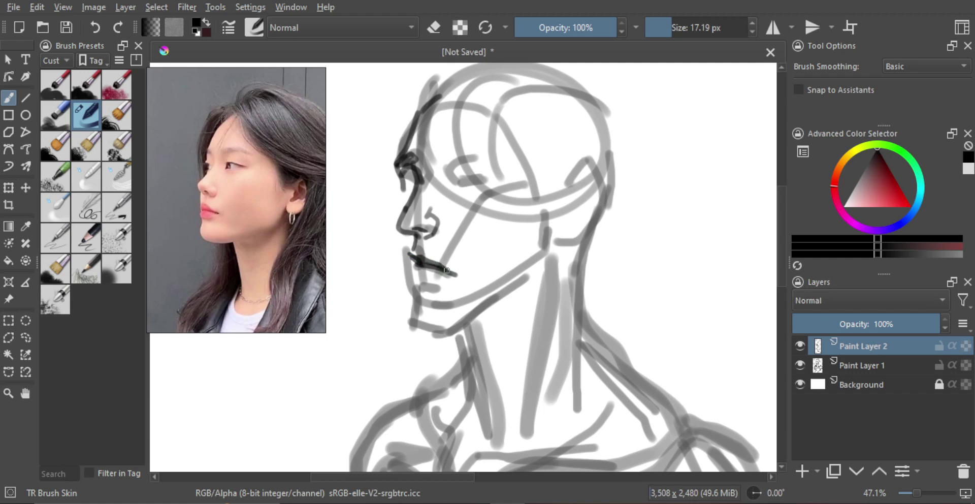
Sketch the lower lip and the shadow under it, and check the face in the mirrored view.
mouse_move(432, 272)
left_mouse_down()
mouse_move(425, 268)
mouse_move(441, 286)
mouse_move(421, 292)
left_mouse_up()
key("m")
key("m")
key("ctrl+z")
key("ctrl+z")
key("ctrl+z")
key("ctrl+shift+z")
mouse_move(418, 292)
left_mouse_down()
mouse_move(439, 297)
mouse_move(432, 280)
left_mouse_up()
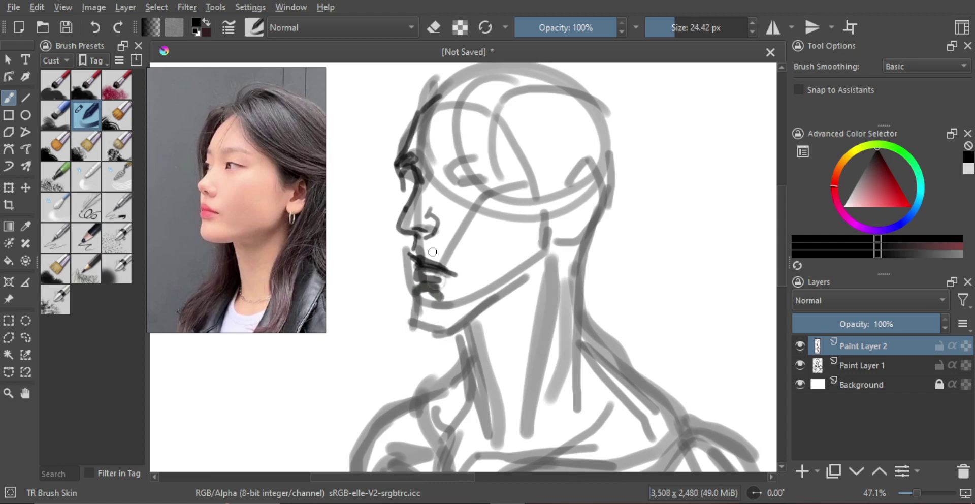
Draw the far eye inside its socket and clean up its shape with the eraser mode.
left_click_drag(415, 191, 408, 182)
key("bracketright")
key("bracketright")
key("bracketright")
key("e")
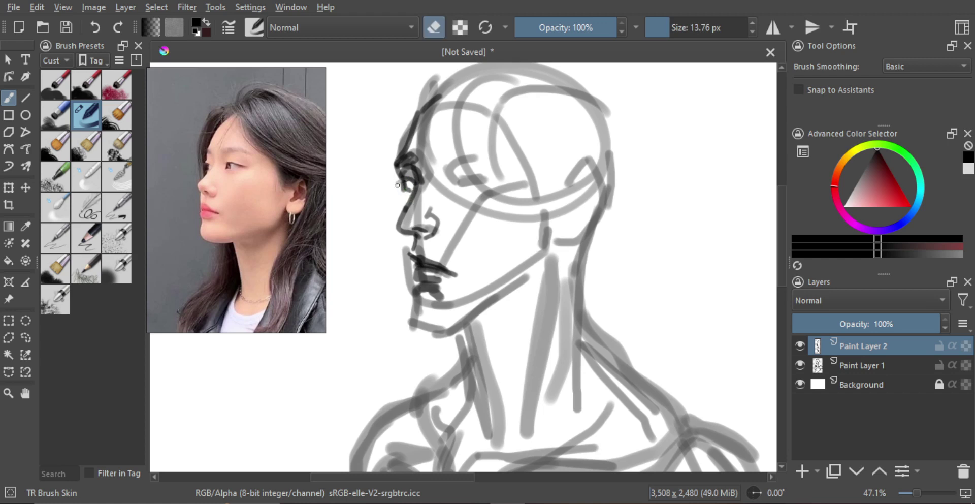
key("e")
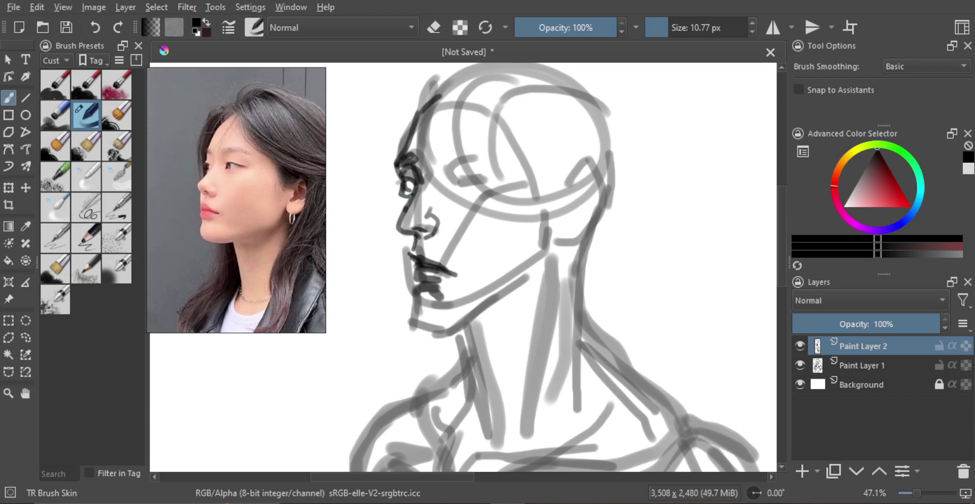
Draw the far cheek contour from the far eye down past the nose to the mouth corner.
mouse_move(404, 202)
left_mouse_down()
mouse_move(406, 224)
mouse_move(402, 192)
left_mouse_up()
key("ctrl+z")
mouse_move(404, 177)
left_mouse_down()
mouse_move(396, 229)
mouse_move(397, 217)
mouse_move(409, 261)
left_mouse_up()
key("ctrl+z")
left_click_drag(397, 214, 410, 270)
key("ctrl+z")
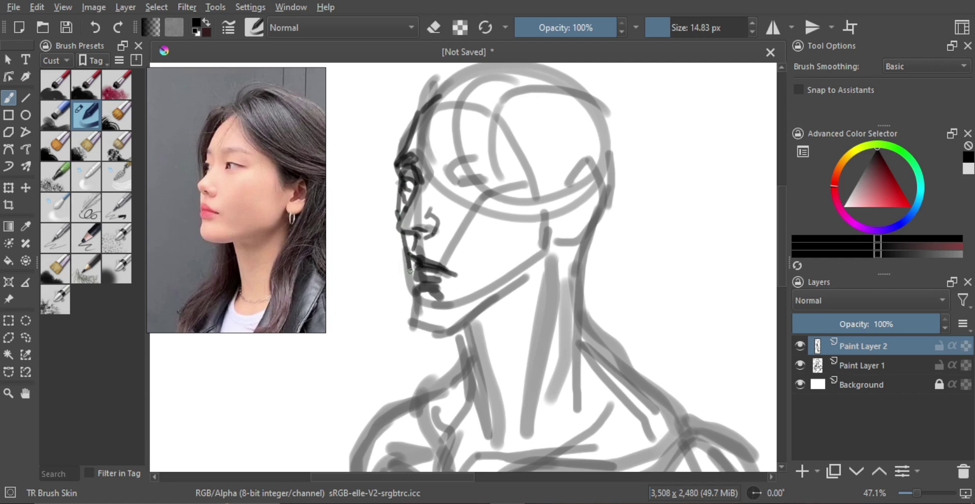
Continue the far face contour down to the chin and draw the jawline back toward the ear at about 15 px.
key("ctrl+z")
left_click_drag(401, 230, 410, 324)
key("ctrl+z")
mouse_move(416, 293)
left_mouse_down()
mouse_move(414, 313)
mouse_move(438, 334)
mouse_move(520, 275)
left_mouse_up()
key("ctrl+z")
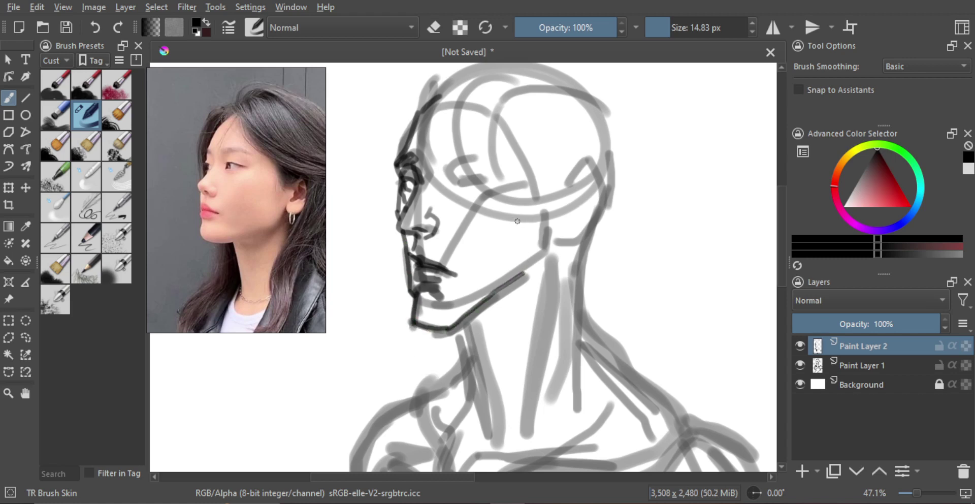
Draw the near eyebrow and the near eye with its upper lid, lower lid and darkened iris.
left_click_drag(491, 207, 495, 207, "shift")
mouse_move(466, 174)
left_mouse_down("shift")
mouse_move(452, 172)
mouse_move(482, 176)
mouse_move(453, 163)
mouse_move(482, 175)
mouse_move(455, 164)
mouse_move(449, 177)
left_mouse_up("shift")
key("ctrl+z")
key("ctrl+z")
mouse_move(450, 177)
left_mouse_down()
mouse_move(435, 161)
mouse_move(447, 158)
left_mouse_up()
left_click_drag(450, 159, 448, 159, "shift")
left_click_drag(441, 154, 481, 162)
mouse_move(482, 162)
left_mouse_down()
mouse_move(451, 154)
mouse_move(478, 184)
mouse_move(456, 181)
mouse_move(476, 188)
left_mouse_up()
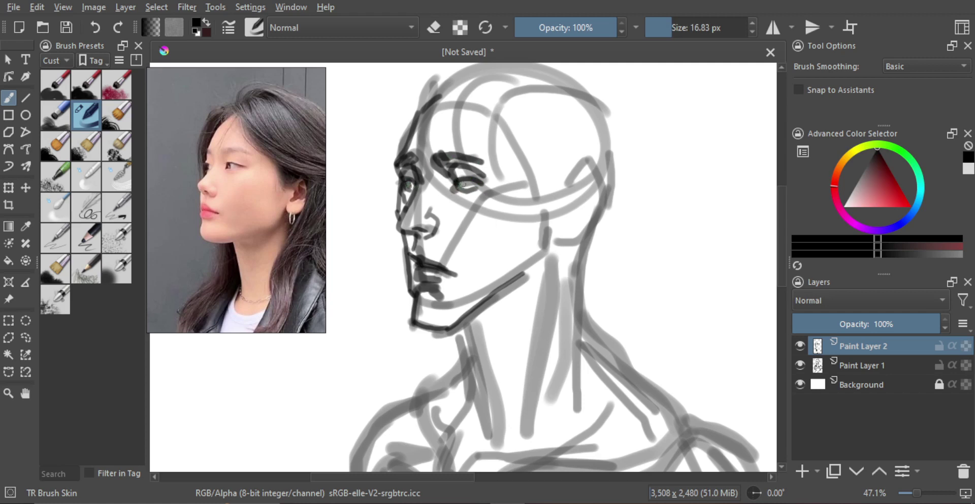
left_click_drag(466, 196, 466, 196, "shift")
left_click(461, 194, "shift")
left_click_drag(459, 194, 458, 197)
Shade the cheek plane beneath the near eye with broad, soft strokes, retrying their direction and brush size.
mouse_move(463, 215)
left_mouse_down()
mouse_move(478, 212)
mouse_move(463, 220)
mouse_move(472, 228)
left_mouse_up()
key("ctrl+z")
mouse_move(464, 213)
left_mouse_down()
mouse_move(462, 222)
mouse_move(493, 238)
mouse_move(468, 231)
left_mouse_up()
key("ctrl+z")
mouse_move(463, 209)
left_mouse_down()
mouse_move(459, 232)
mouse_move(473, 213)
mouse_move(489, 243)
mouse_move(474, 211)
mouse_move(490, 247)
left_mouse_up()
key("ctrl+z")
key("ctrl+z")
key("ctrl+z")
left_click_drag(461, 219, 466, 220, "shift")
left_click_drag(461, 211, 462, 260)
key("ctrl+z")
mouse_move(466, 215)
left_mouse_down()
mouse_move(466, 241)
mouse_move(482, 215)
mouse_move(498, 233)
mouse_move(490, 245)
left_mouse_up()
key("ctrl+z")
left_click_drag(489, 207, 485, 206, "shift")
left_click_drag(475, 189, 489, 239)
key("ctrl+z")
key("ctrl+z")
Shade under the cheekbone and diagonally down toward the mouth with a broad brush, and check the face in the mirrored view.
left_click_drag(478, 200, 499, 212, "shift")
mouse_move(494, 215)
left_mouse_down()
mouse_move(525, 205)
mouse_move(496, 234)
mouse_move(501, 221)
left_mouse_up()
key("ctrl+z")
left_click_drag(526, 210, 491, 232)
key("ctrl+z")
left_click_drag(528, 206, 488, 240)
mouse_move(499, 222)
left_mouse_down()
mouse_move(464, 303)
mouse_move(476, 285)
left_mouse_up()
key("ctrl+z")
key("m")
key("m")
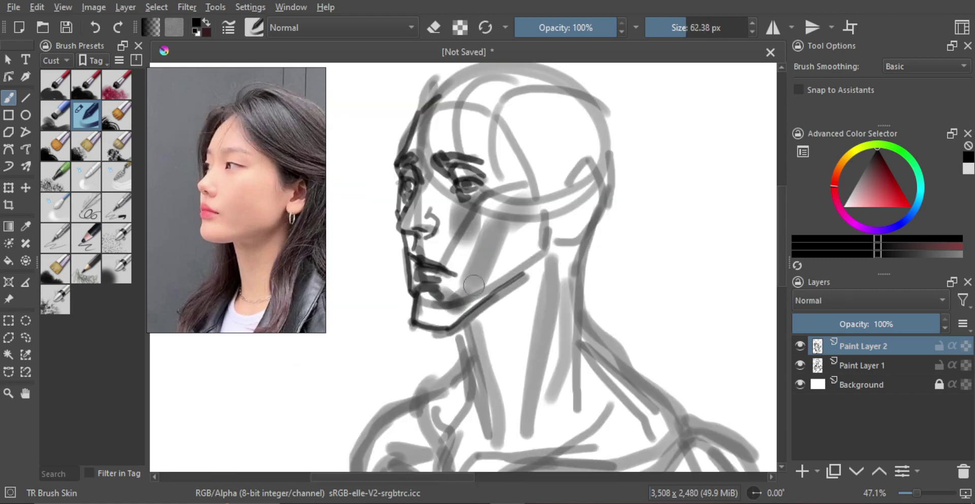
mouse_move(443, 312)
left_mouse_down("shift")
mouse_move(433, 329)
mouse_move(441, 319)
left_mouse_up("shift")
key("ctrl+z")
key("m")
key("m")
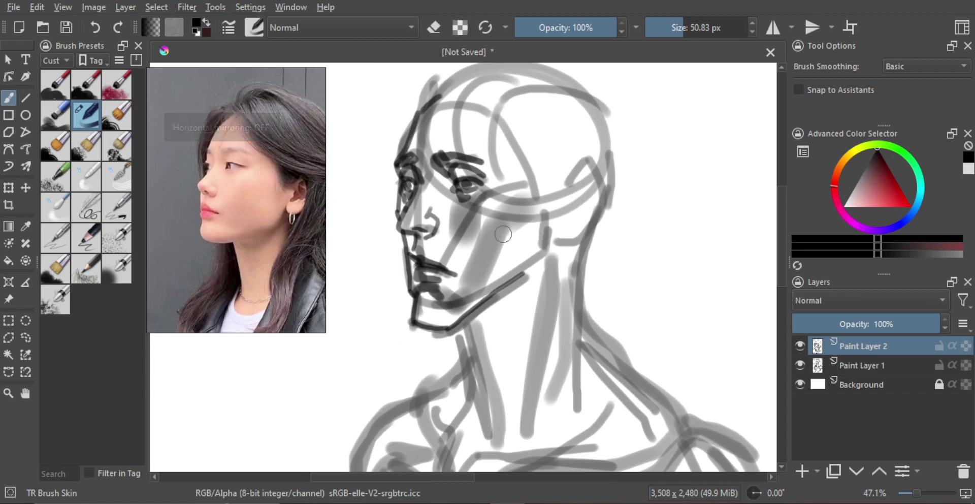
Draw the back edge of the jaw from below the ear down to the jaw corner.
mouse_move(519, 245)
left_mouse_down("shift")
mouse_move(531, 241)
mouse_move(523, 277)
mouse_move(542, 223)
mouse_move(519, 280)
left_mouse_up("shift")
key("ctrl+z")
key("ctrl+z")
key("ctrl+z")
left_click_drag(543, 229, 526, 277)
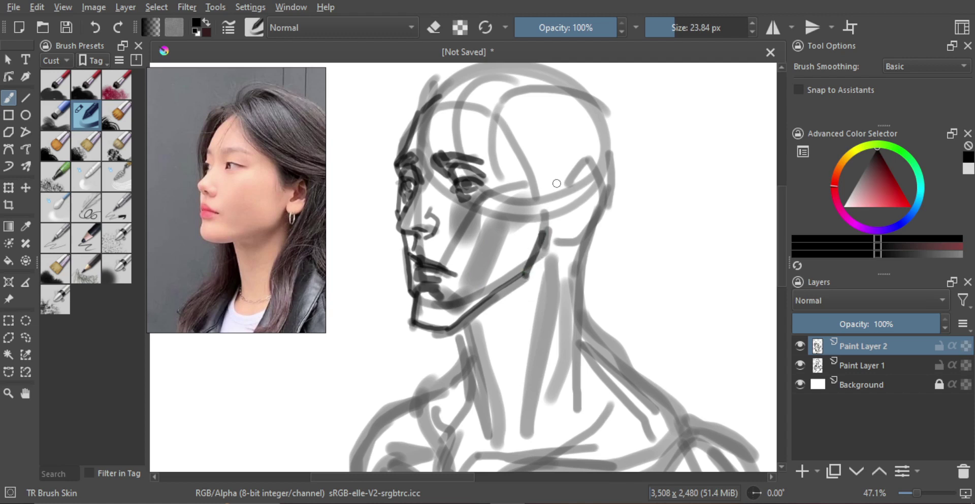
Draw the near ear's outer rim, inner folds and lobe, and check the head in the mirrored view.
mouse_move(553, 182)
left_mouse_down()
mouse_move(577, 159)
mouse_move(594, 173)
mouse_move(566, 182)
mouse_move(564, 216)
mouse_move(572, 182)
mouse_move(583, 214)
mouse_move(557, 228)
left_mouse_up()
key("ctrl+z")
mouse_move(587, 162)
left_mouse_down()
mouse_move(586, 206)
mouse_move(566, 249)
mouse_move(543, 248)
left_mouse_up()
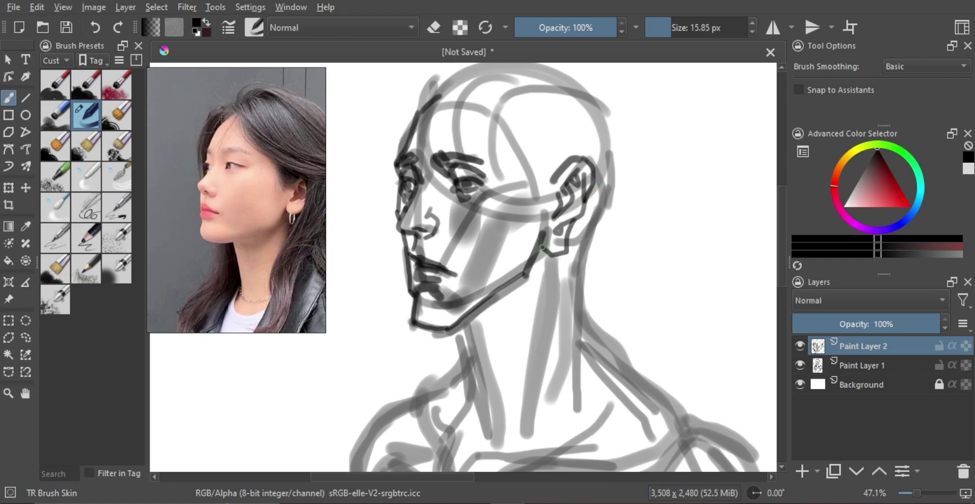
key("m")
key("m")
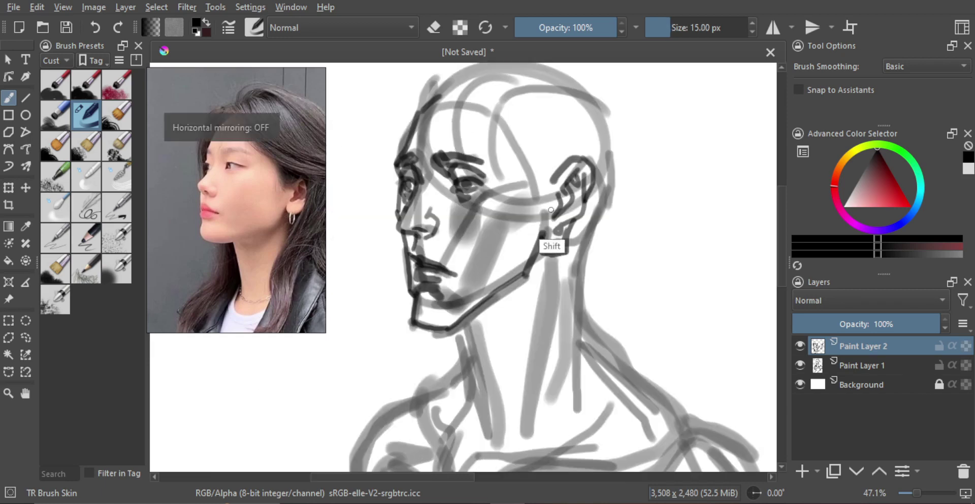
mouse_move(550, 209)
left_mouse_down("shift")
mouse_move(565, 209)
mouse_move(560, 216)
mouse_move(565, 186)
mouse_move(568, 214)
mouse_move(518, 211)
left_mouse_up("shift")
scroll(584, 180, "down", 3)
key("m")
key("m")
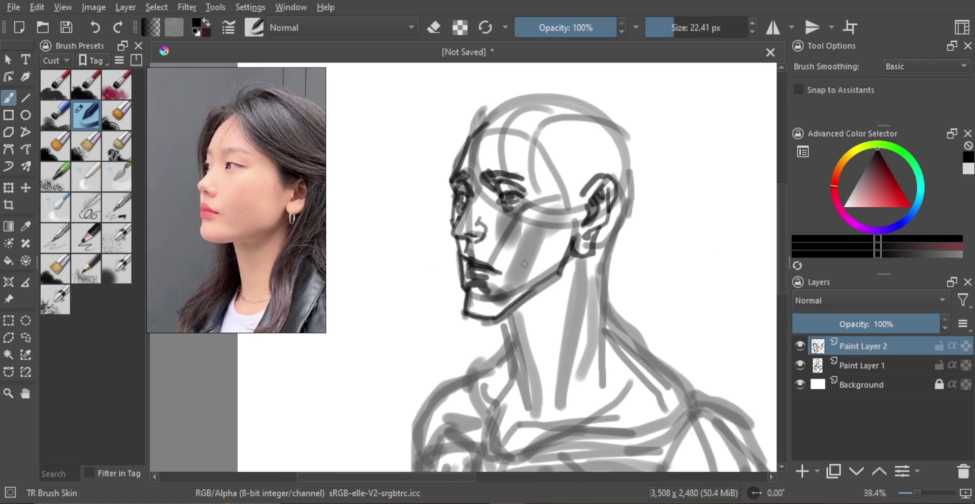
Draw the front throat line from under the chin down the neck with a brush of about 19 px.
left_click_drag(520, 318, 520, 322)
left_click_drag(499, 325, 498, 325)
left_click_drag(495, 320, 507, 357)
key("ctrl+z")
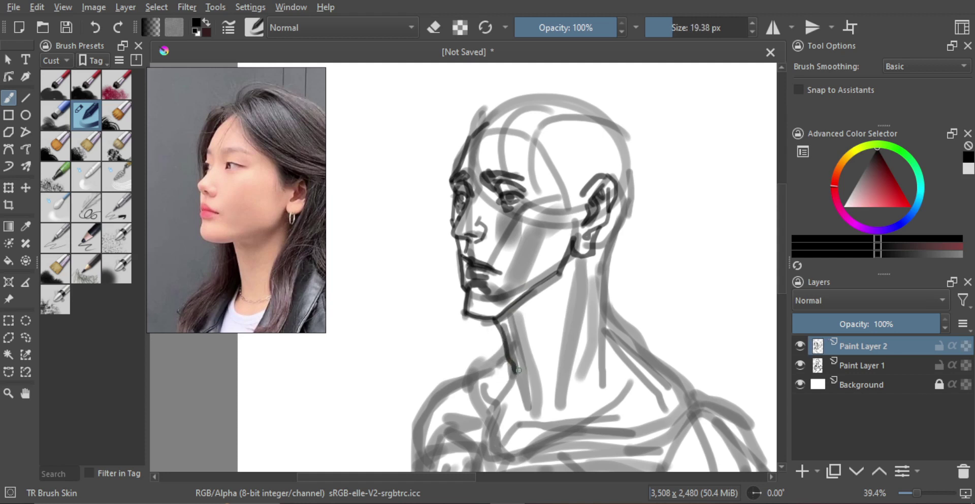
key("ctrl+z")
key("ctrl+z")
left_click_drag(506, 351, 508, 382)
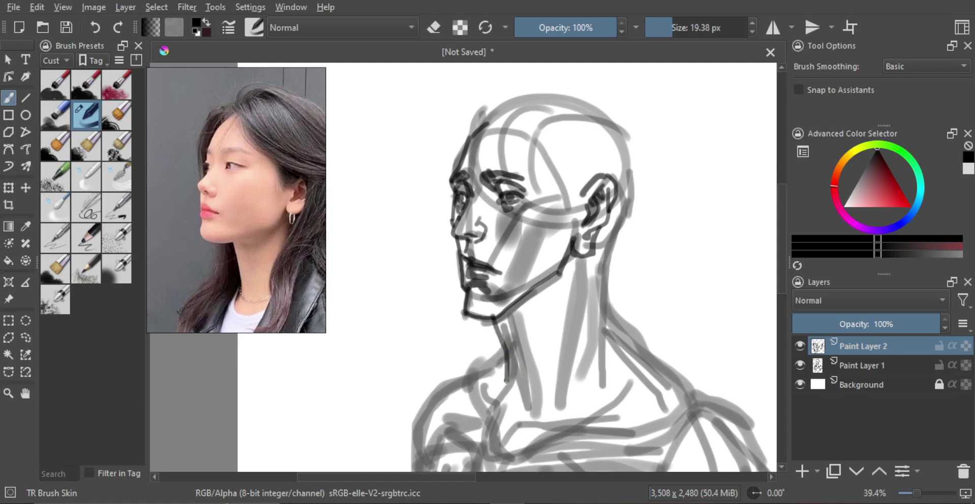
key("ctrl+z")
mouse_move(499, 325)
left_mouse_down()
mouse_move(505, 368)
mouse_move(513, 351)
mouse_move(524, 410)
left_mouse_up()
key("ctrl+z")
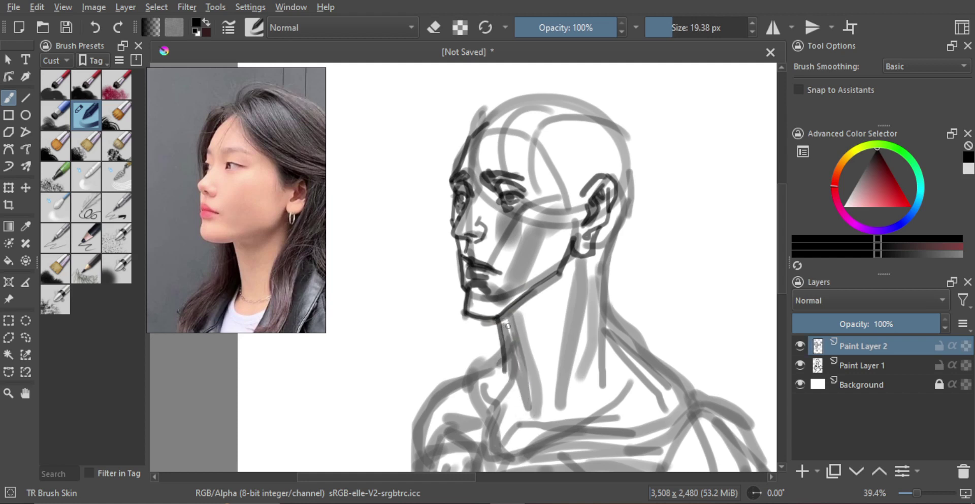
Thicken the throat line down to the pit of the neck and draw the far trapezius slope behind it.
mouse_move(506, 319)
left_mouse_down()
mouse_move(520, 373)
mouse_move(515, 420)
left_mouse_up()
key("bracketright")
mouse_move(527, 375)
left_mouse_down()
mouse_move(529, 342)
mouse_move(531, 389)
mouse_move(531, 355)
mouse_move(524, 373)
left_mouse_up()
mouse_move(530, 326)
left_mouse_down()
mouse_move(523, 367)
mouse_move(527, 354)
left_mouse_up()
key("ctrl+z")
mouse_move(530, 331)
left_mouse_down()
mouse_move(523, 365)
mouse_move(501, 331)
mouse_move(512, 315)
mouse_move(519, 343)
mouse_move(507, 312)
mouse_move(495, 315)
mouse_move(491, 335)
left_mouse_up()
key("bracketleft")
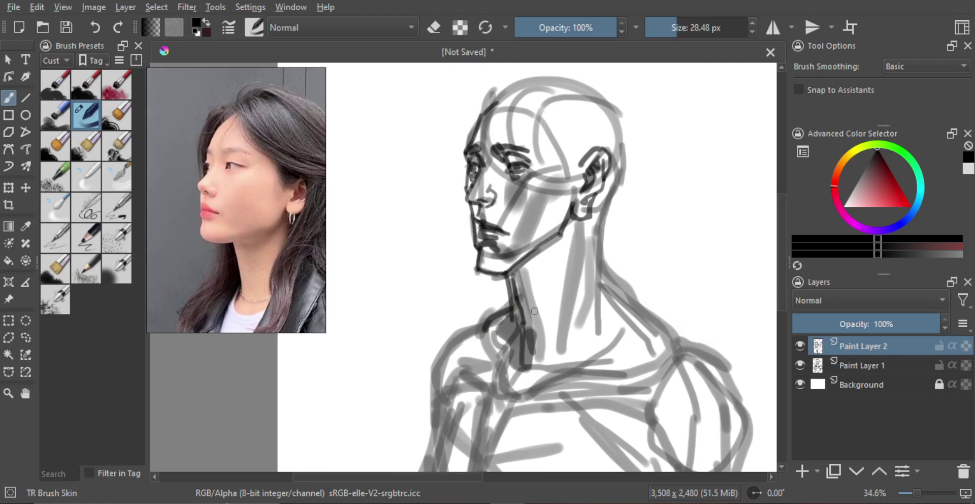
key("ctrl+z")
left_click_drag(515, 301, 497, 319)
Darken the near trapezius contour from the back of the neck down to the shoulder, and check the figure in the mirrored view.
left_click_drag(598, 268, 671, 343)
key("ctrl+z")
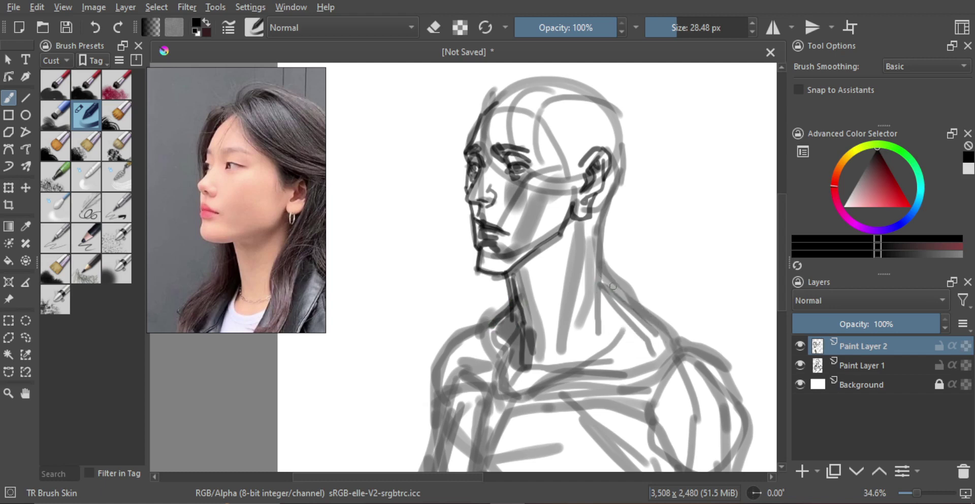
mouse_move(599, 269)
left_mouse_down()
mouse_move(649, 308)
mouse_move(668, 339)
left_mouse_up()
key("m")
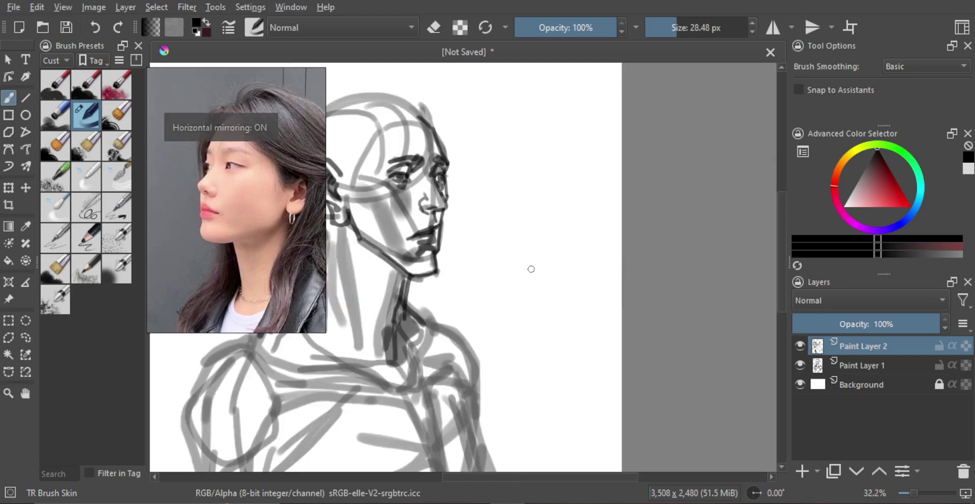
key("m")
Darken the back of the neck, shade the underside of the jaw up to the ear, and check the mirrored view.
left_click_drag(507, 245, 613, 247)
left_click_drag(562, 280, 557, 280)
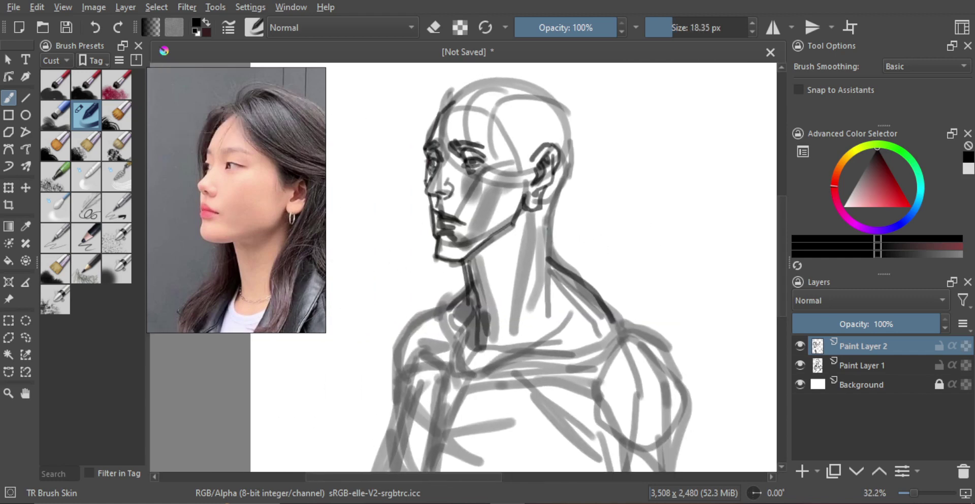
mouse_move(546, 213)
left_mouse_down()
mouse_move(549, 275)
mouse_move(526, 232)
left_mouse_up()
key("ctrl+z")
mouse_move(477, 260)
left_mouse_down()
mouse_move(509, 253)
mouse_move(525, 224)
mouse_move(510, 263)
mouse_move(490, 266)
mouse_move(499, 251)
mouse_move(481, 257)
mouse_move(525, 210)
mouse_move(548, 222)
left_mouse_up()
key("bracketright")
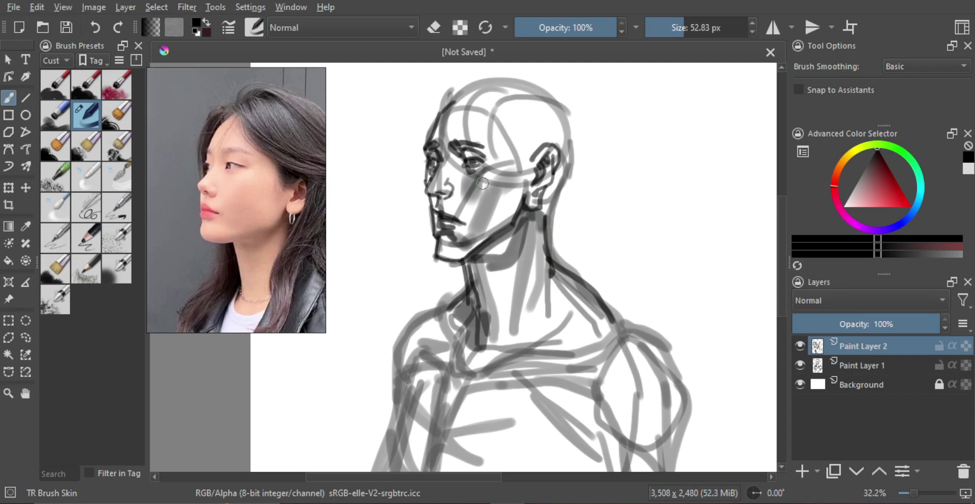
key("m")
key("m")
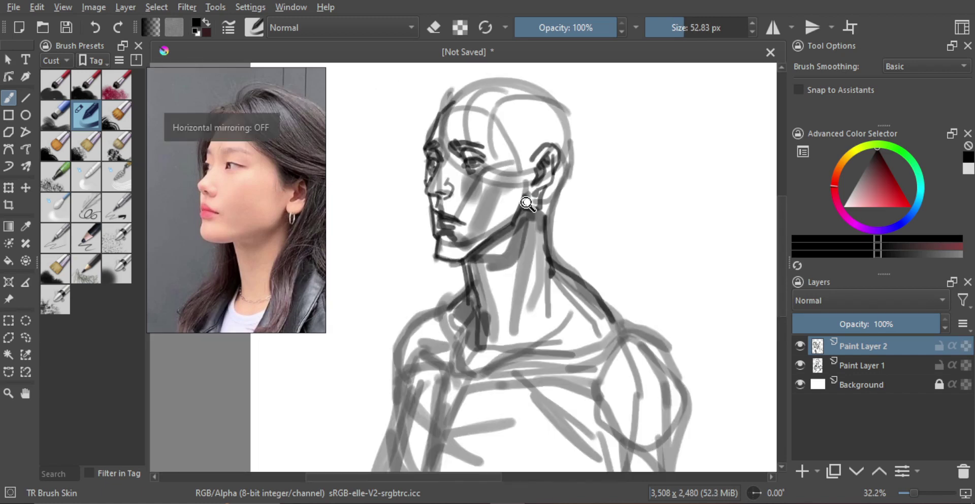
Redraw the nose's underside and nostril, shade the cheek below the near eye with a brush of about 29 px, and check the mirrored view.
scroll(457, 192, "up", 3)
mouse_move(436, 189)
left_mouse_down()
mouse_move(477, 192)
mouse_move(451, 197)
mouse_move(487, 173)
left_mouse_up()
left_click_drag(488, 175, 462, 186, "shift")
key("ctrl+z")
mouse_move(457, 190)
left_mouse_down()
mouse_move(479, 181)
mouse_move(493, 202)
mouse_move(483, 192)
left_mouse_up()
mouse_move(493, 149)
left_mouse_down()
mouse_move(504, 186)
mouse_move(495, 172)
mouse_move(477, 172)
mouse_move(515, 208)
left_mouse_up()
key("m")
key("m")
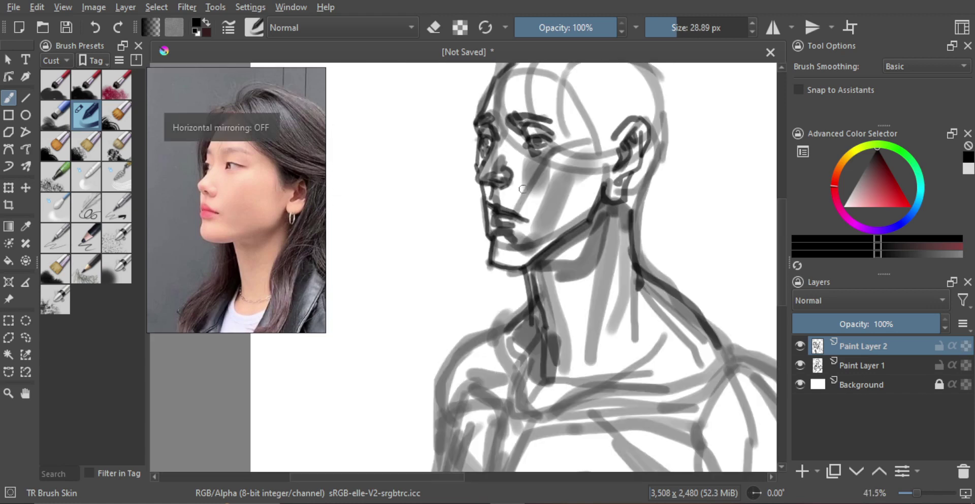
Darken the nostril and the base line of the nose with a brush of about 20 px.
scroll(513, 198, "up", 3)
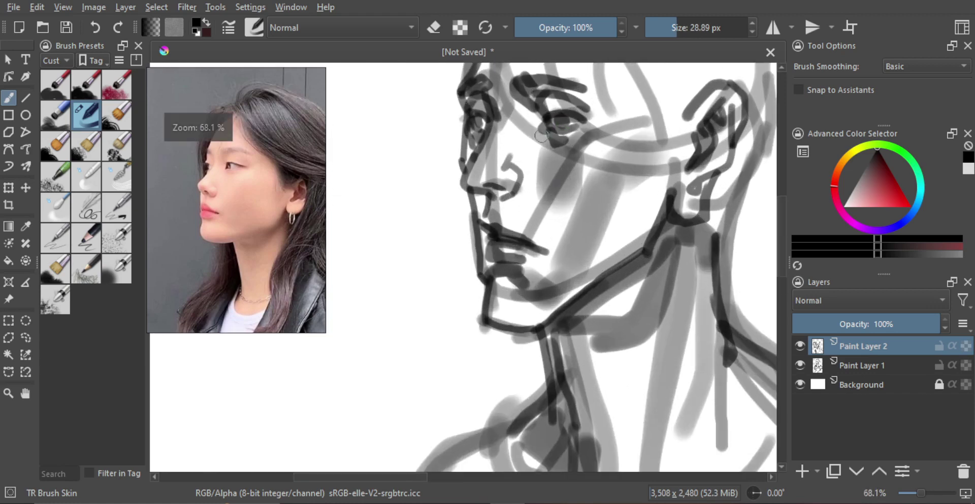
left_click_drag(494, 186, 487, 186, "shift")
mouse_move(468, 186)
left_mouse_down()
mouse_move(502, 184)
mouse_move(474, 186)
mouse_move(495, 176)
left_mouse_up()
key("ctrl+z")
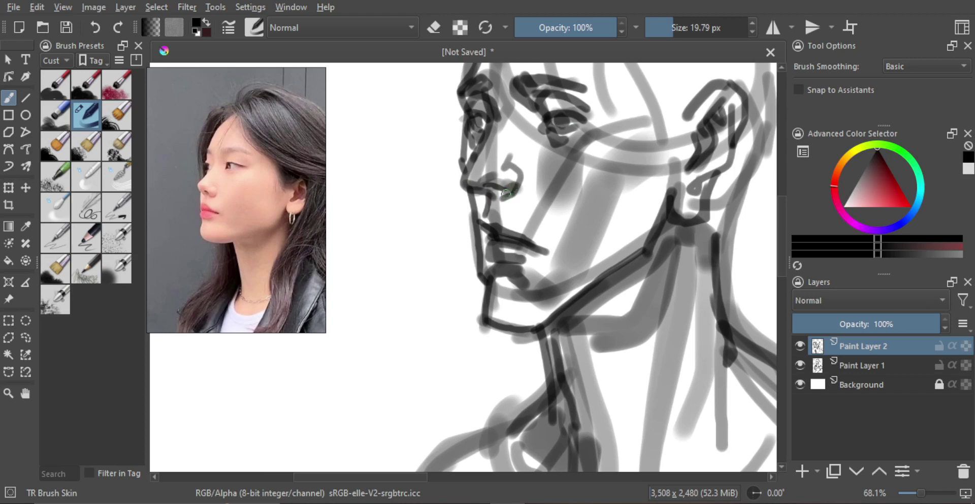
scroll(528, 204, "down", 3)
scroll(532, 195, "up", 3)
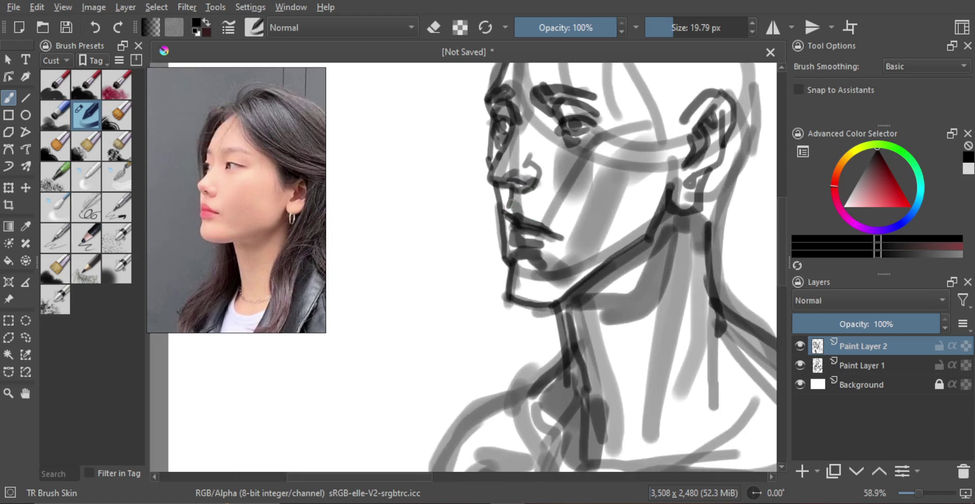
scroll(542, 185, "down", 3)
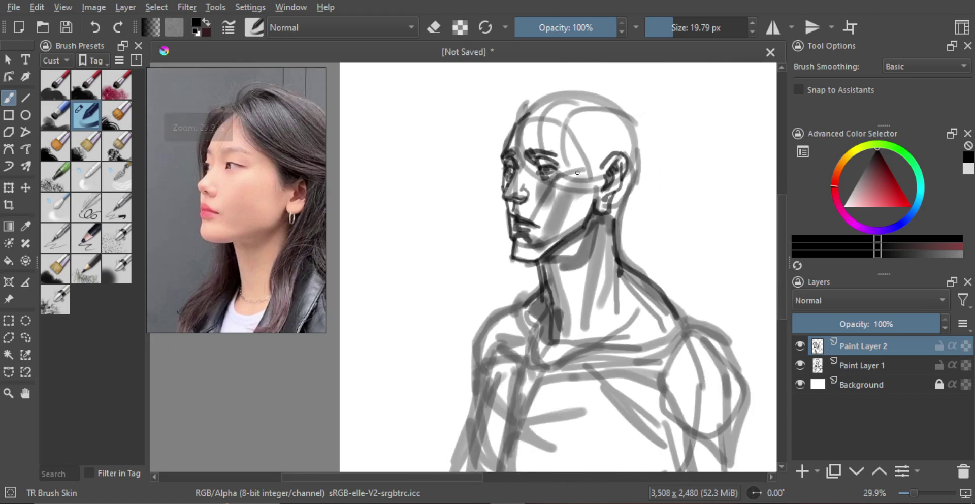
Bring up the reference photo of the short-haired woman in the grey blazer and frame her head and hair.
scroll(267, 225, "down", 5)
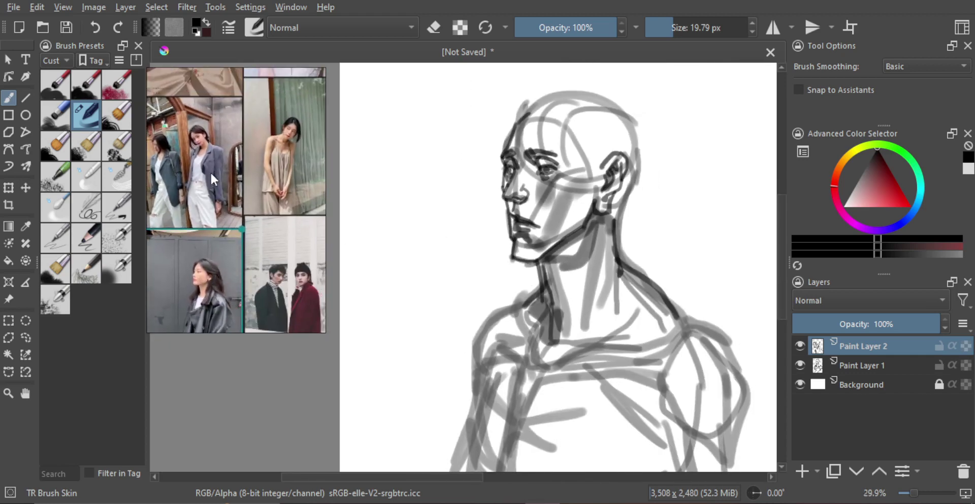
scroll(206, 158, "up", 4)
scroll(225, 148, "up", 4)
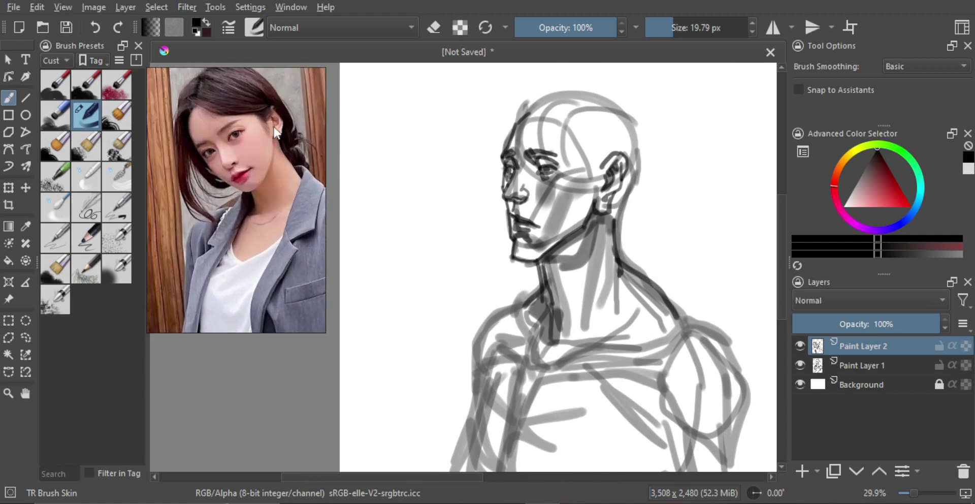
scroll(239, 170, "up", 3)
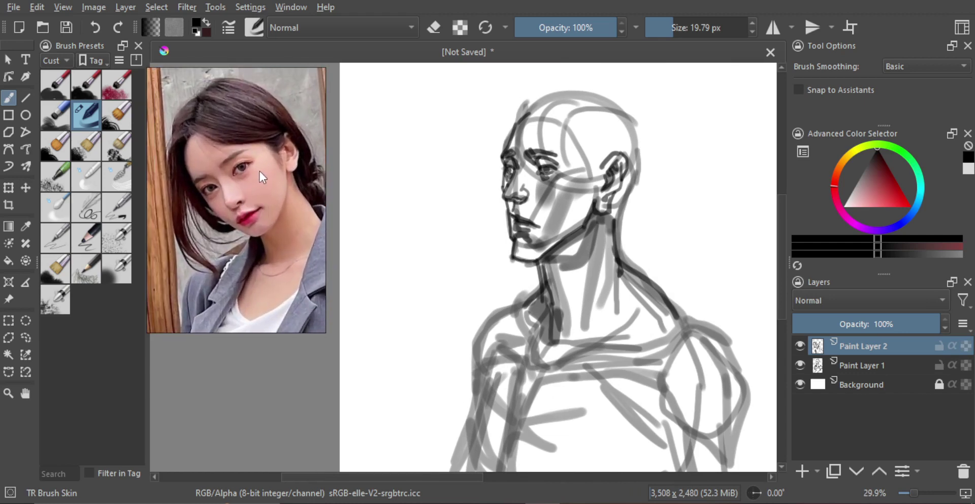
Outline the hair over the crown and down the back of the head to the nape with a brush of about 25 px.
mouse_move(494, 125)
left_mouse_down("shift")
mouse_move(551, 95)
mouse_move(598, 92)
mouse_move(629, 113)
mouse_move(639, 193)
left_mouse_up("shift")
key("ctrl+z")
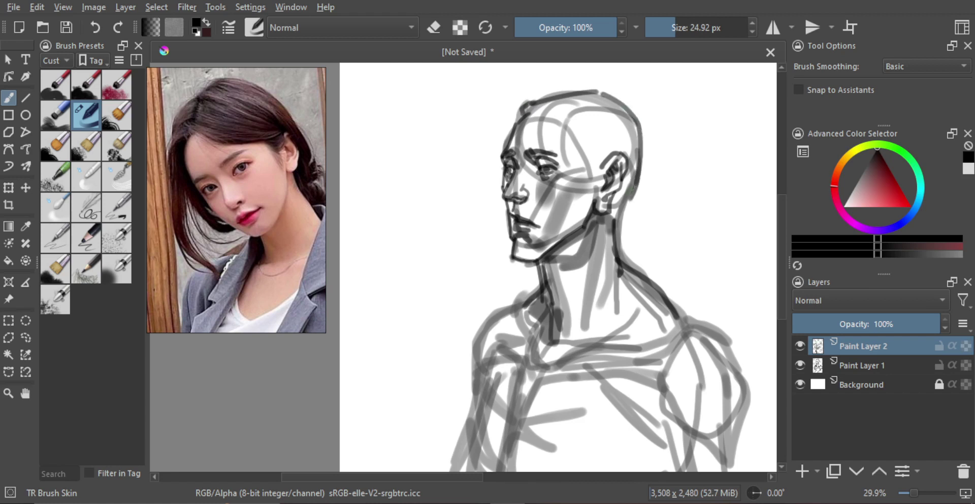
mouse_move(633, 193)
left_mouse_down()
mouse_move(634, 219)
mouse_move(622, 236)
left_mouse_up()
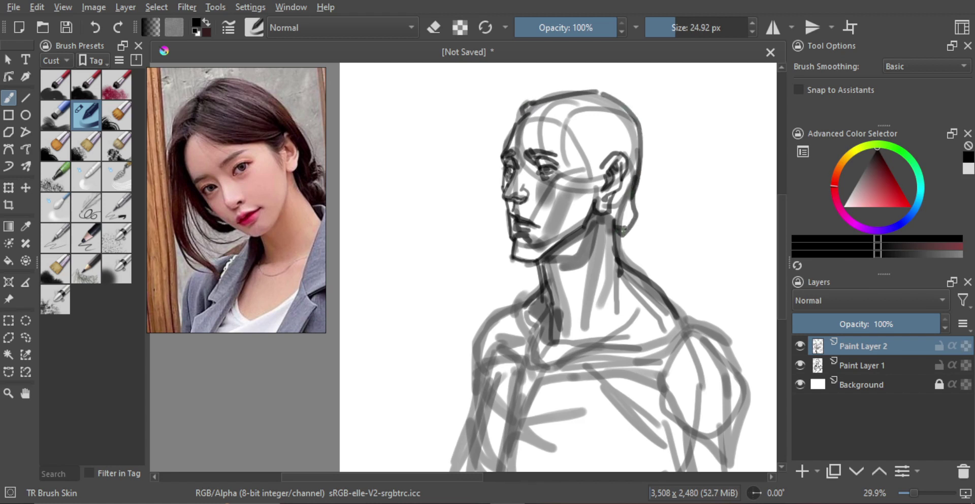
left_click_drag(539, 110, 536, 109)
left_click_drag(536, 108, 595, 98)
Draw the hairline sweeping from the forehead across the temple to the ear with a brush of about 21 px, redrawing it as needed.
mouse_move(545, 107)
left_mouse_down()
mouse_move(576, 108)
mouse_move(551, 128)
mouse_move(558, 153)
mouse_move(608, 164)
left_mouse_up()
key("ctrl+z")
left_click_drag(538, 139, 607, 157)
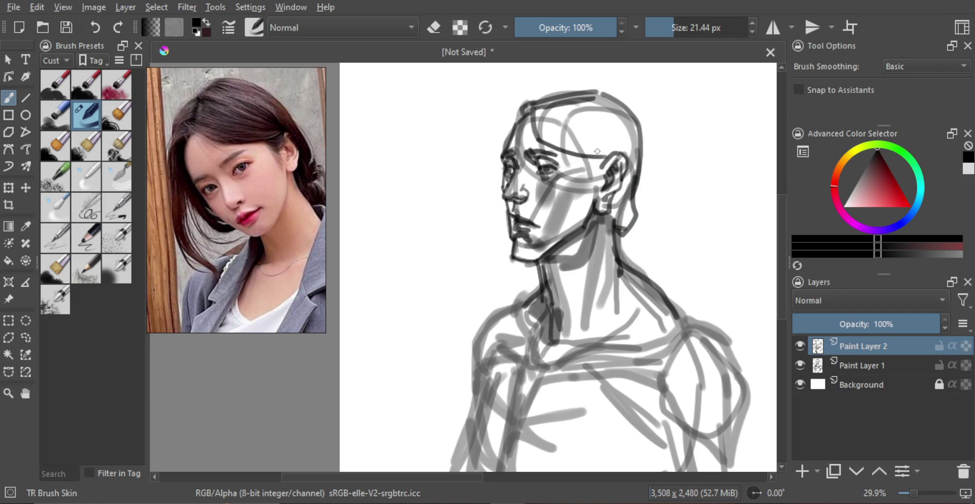
key("ctrl+z")
key("ctrl+z")
mouse_move(526, 109)
left_mouse_down()
mouse_move(531, 144)
mouse_move(604, 160)
left_mouse_up()
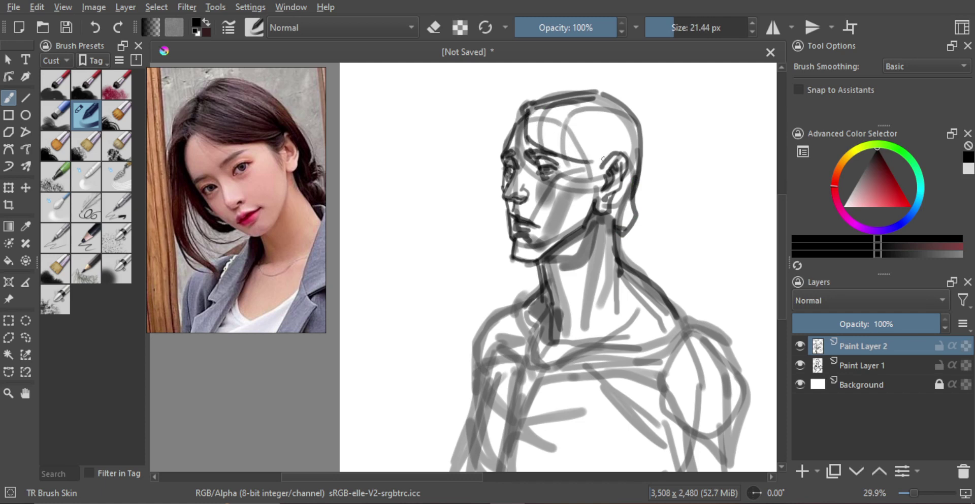
key("ctrl+z")
left_click_drag(528, 138, 609, 162)
key("ctrl+z")
key("ctrl+z")
left_click_drag(528, 140, 608, 165)
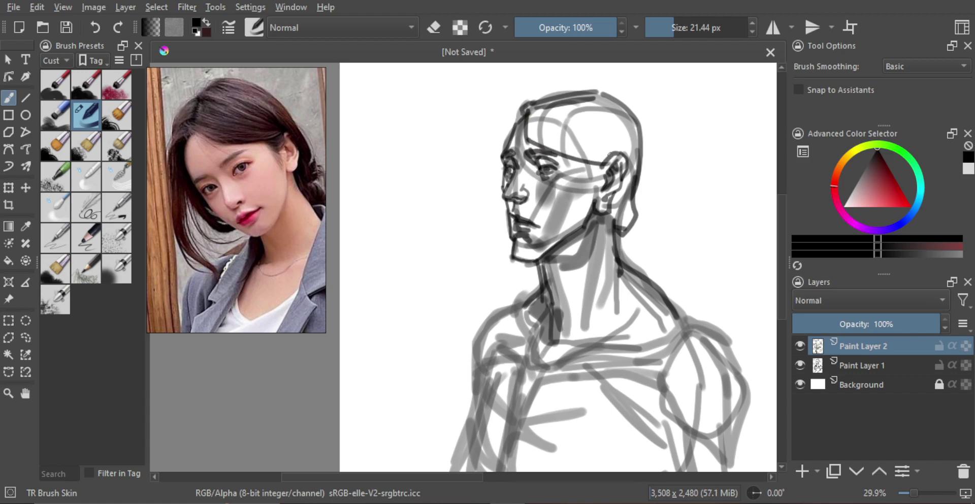
Add short hair strokes along the front hairline, above the ear and behind the ear with a brush of about 27 px.
mouse_move(559, 140)
left_mouse_down("shift")
mouse_move(535, 133)
mouse_move(553, 135)
mouse_move(546, 125)
mouse_move(558, 110)
mouse_move(583, 101)
left_mouse_up("shift")
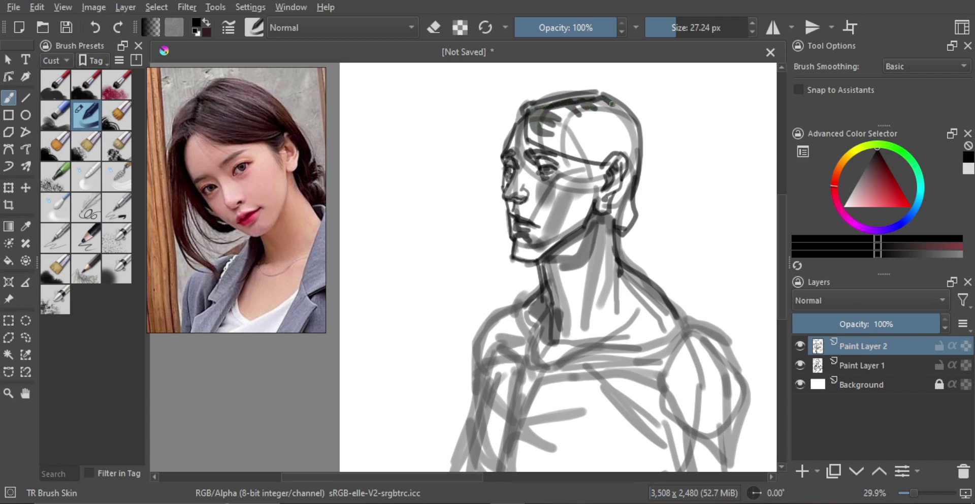
left_click_drag(594, 148, 605, 135)
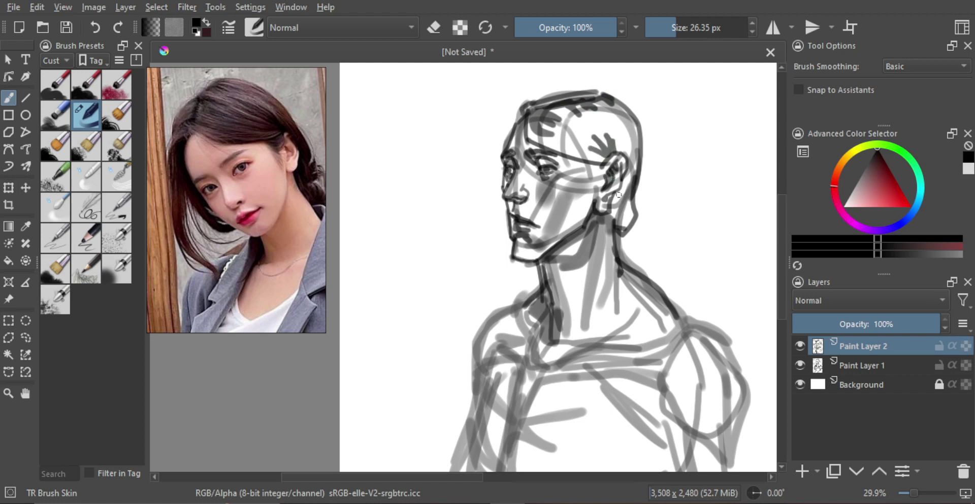
mouse_move(616, 196)
left_mouse_down()
mouse_move(614, 216)
mouse_move(618, 208)
left_mouse_up()
Draw a thin hair strand falling over the forehead and darken the sideburn in front of the ear with a brush of about 20 px.
left_click_drag(538, 149, 535, 148, "shift")
mouse_move(524, 117)
left_mouse_down()
mouse_move(532, 197)
mouse_move(523, 150)
mouse_move(537, 183)
left_mouse_up()
key("ctrl+z")
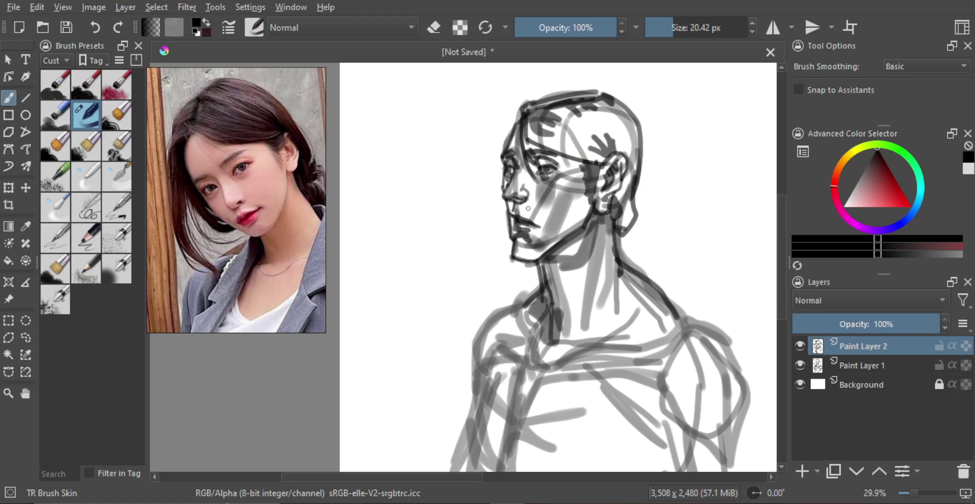
mouse_move(570, 198)
left_mouse_down()
mouse_move(581, 197)
mouse_move(568, 211)
mouse_move(597, 160)
left_mouse_up()
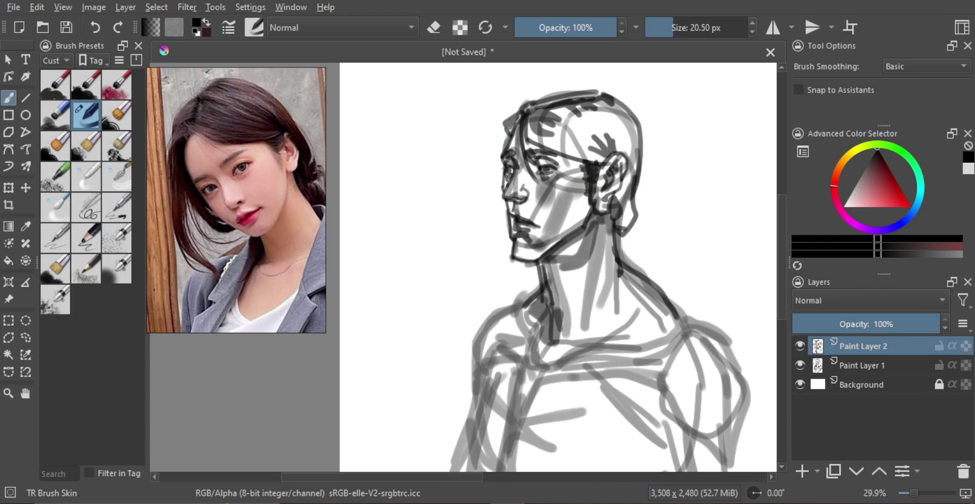
Draw the outer contour of a loose front lock from the forehead down past the chin, with a curled tip.
key("ctrl+z")
mouse_move(522, 119)
left_mouse_down()
mouse_move(501, 120)
mouse_move(463, 258)
left_mouse_up()
key("ctrl+z")
left_click_drag(496, 122, 484, 266)
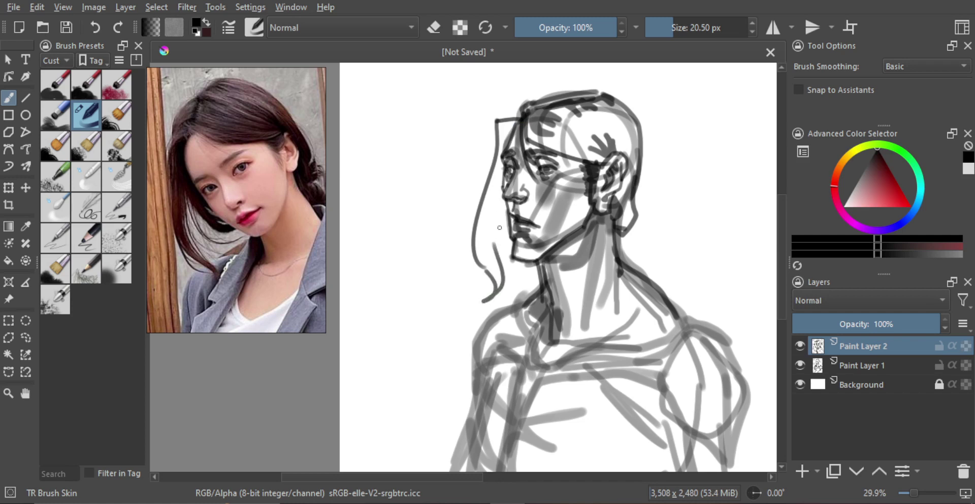
key("ctrl")
left_click_drag(495, 267, 487, 300)
left_click_drag(504, 210, 497, 268)
key("ctrl+z")
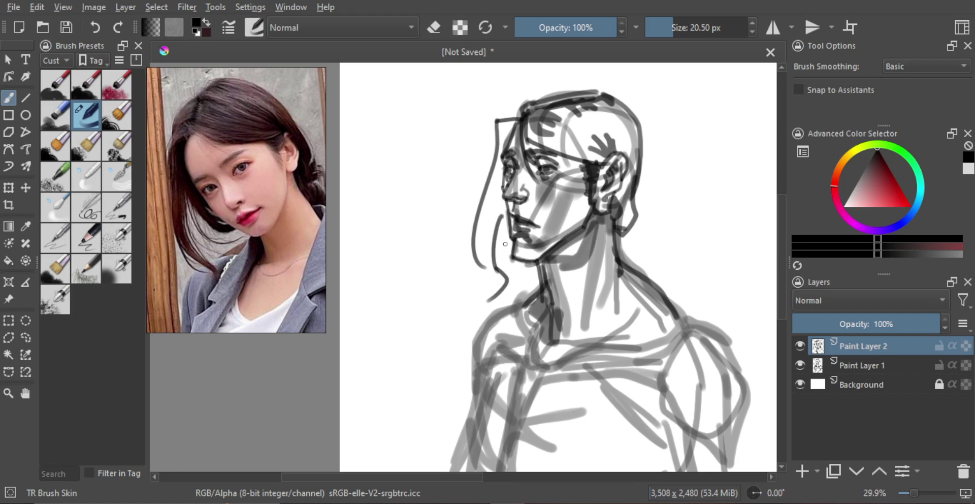
Draw the loose lock's inner edge beside the mouth and connect its root to the hair at the forehead.
mouse_move(505, 220)
left_mouse_down()
mouse_move(512, 247)
mouse_move(472, 223)
left_mouse_up()
mouse_move(482, 191)
left_mouse_down()
mouse_move(495, 112)
mouse_move(527, 105)
mouse_move(507, 126)
mouse_move(497, 116)
mouse_move(528, 112)
left_mouse_up()
key("ctrl+z")
key("ctrl+z")
key("ctrl+z")
key("ctrl+z")
Clean up the loose lock's root with the eraser and fill its upper part beside the forehead with a brush of about 22 px.
key("e")
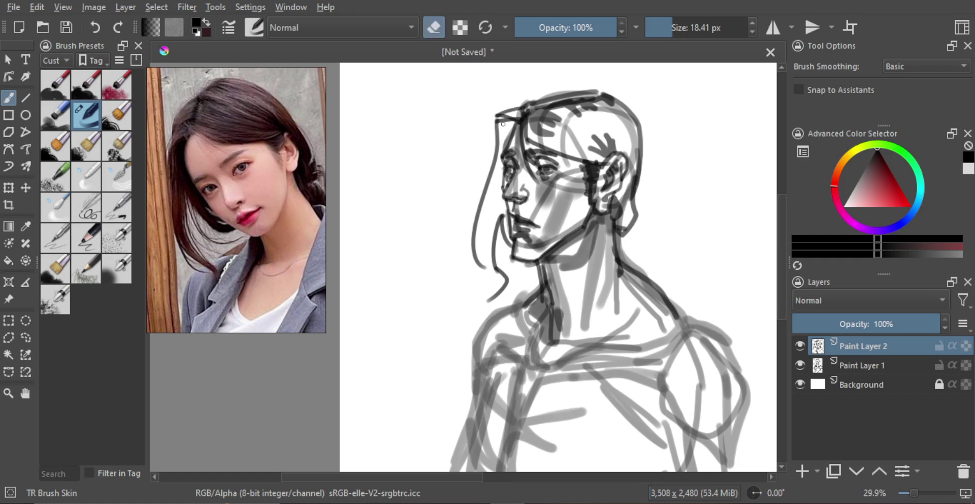
key("e")
mouse_move(510, 135)
left_mouse_down("shift")
mouse_move(504, 142)
mouse_move(511, 125)
mouse_move(506, 133)
left_mouse_up("shift")
left_click_drag(498, 169, 494, 168)
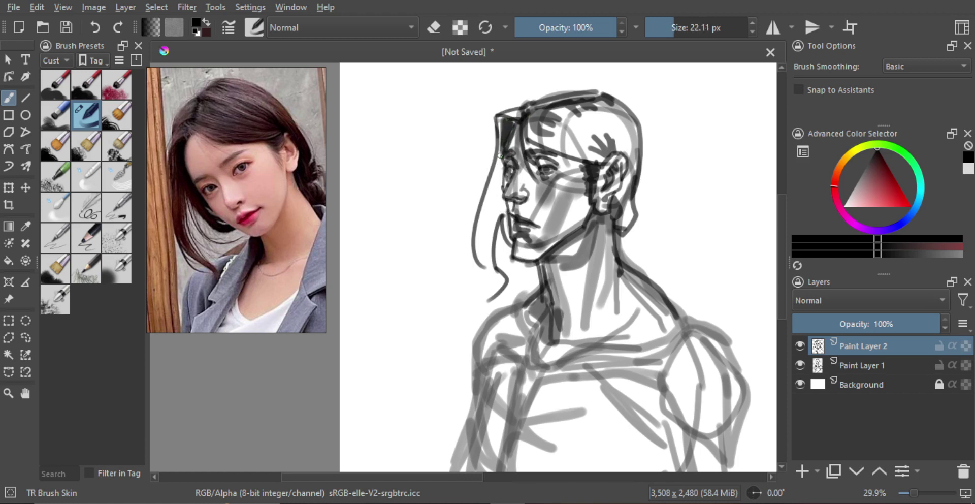
Rework the inner edge of the loose lock and close its lower end at the curl with a brush of about 18 px.
mouse_move(503, 137)
left_mouse_down()
mouse_move(479, 251)
mouse_move(491, 239)
left_mouse_up()
key("ctrl+z")
mouse_move(496, 171)
left_mouse_down()
mouse_move(486, 298)
mouse_move(489, 276)
left_mouse_up()
key("ctrl+z")
key("ctrl+z")
left_click_drag(491, 199, 485, 295)
key("ctrl+z")
left_click_drag(479, 261, 502, 289)
key("ctrl+z")
mouse_move(496, 173)
left_mouse_down()
mouse_move(492, 216)
mouse_move(508, 281)
left_mouse_up()
key("ctrl+z")
left_click_drag(497, 189, 513, 277)
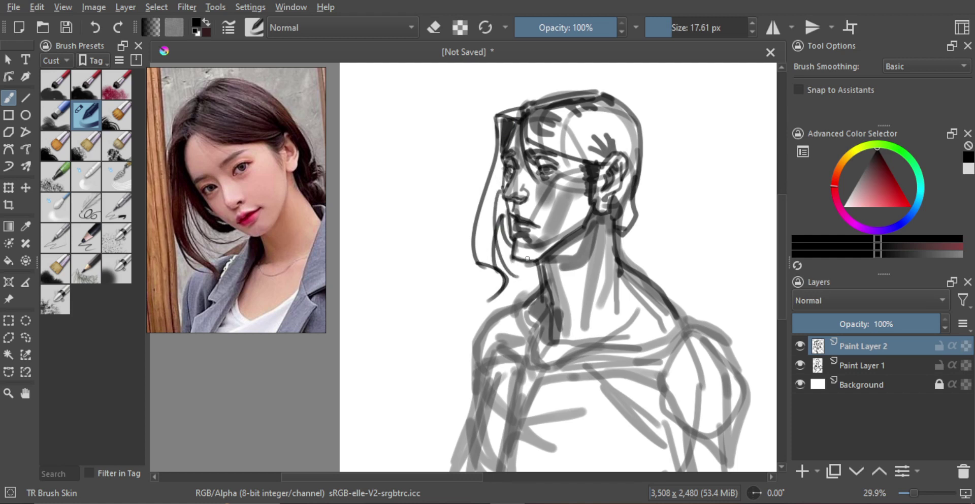
Fill the loose front lock with dark tone from beside the eye to its lower end with a brush of about 50 px.
key("shift")
left_click_drag(487, 212, 497, 212)
mouse_move(499, 159)
left_mouse_down()
mouse_move(491, 220)
mouse_move(501, 228)
mouse_move(501, 218)
mouse_move(499, 240)
left_mouse_up()
mouse_move(493, 238)
left_mouse_down()
mouse_move(485, 258)
mouse_move(492, 237)
left_mouse_up()
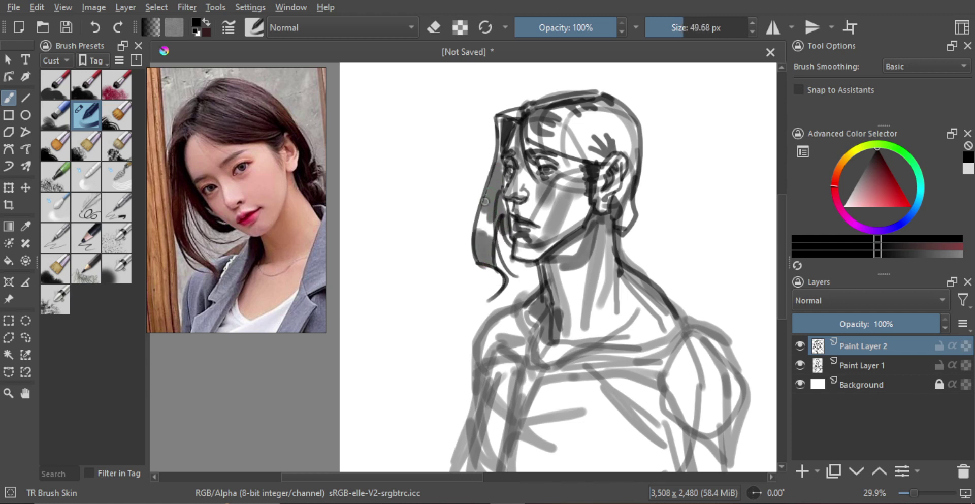
mouse_move(486, 199)
left_mouse_down()
mouse_move(483, 257)
mouse_move(481, 246)
left_mouse_up()
left_click_drag(477, 232, 477, 231)
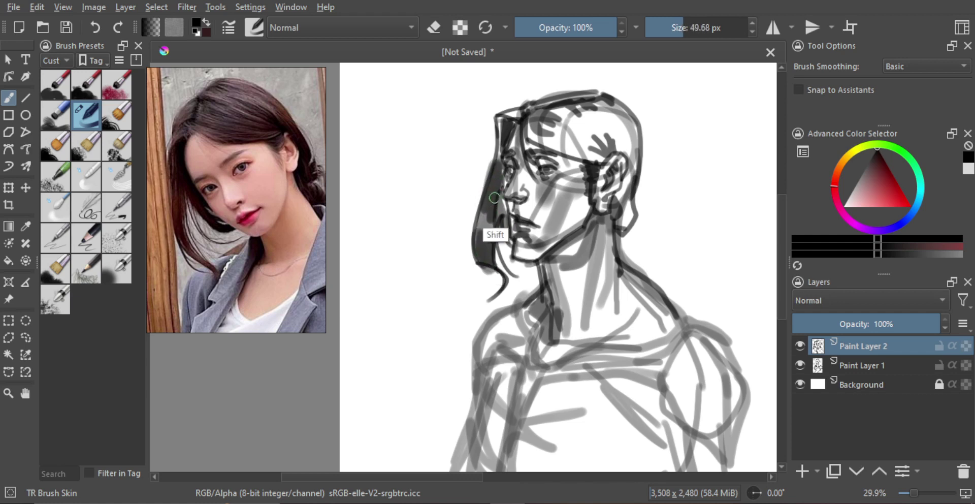
Fill the hair across the crown, above the ear and down to the nape with a brush of about 55 px, and check the mirrored view.
left_click_drag(492, 197, 486, 197)
mouse_move(495, 156)
left_mouse_down()
mouse_move(516, 112)
mouse_move(554, 129)
mouse_move(578, 101)
mouse_move(602, 99)
left_mouse_up()
key("m")
key("m")
mouse_move(582, 136)
left_mouse_down()
mouse_move(592, 155)
mouse_move(602, 129)
mouse_move(628, 155)
mouse_move(634, 145)
mouse_move(593, 156)
mouse_move(596, 142)
mouse_move(626, 145)
left_mouse_up()
mouse_move(620, 142)
left_mouse_down("shift")
mouse_move(611, 135)
mouse_move(619, 139)
left_mouse_up("shift")
mouse_move(629, 156)
left_mouse_down("shift")
mouse_move(613, 155)
mouse_move(628, 188)
mouse_move(616, 231)
mouse_move(634, 172)
mouse_move(621, 226)
left_mouse_up("shift")
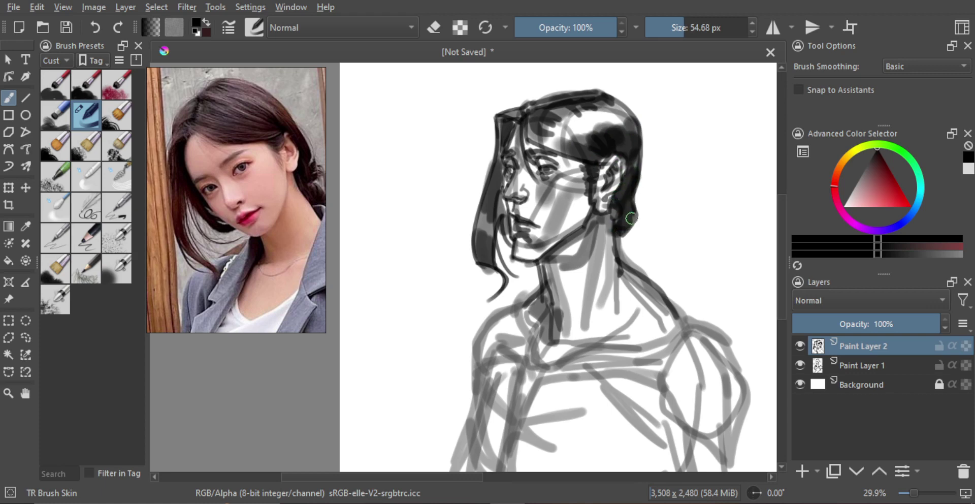
Draw the jacket's two front edges from the sides of the neck down to the canvas's lower edge with a brush of about 37 px.
scroll(621, 225, "down", 4)
scroll(634, 196, "up", 1)
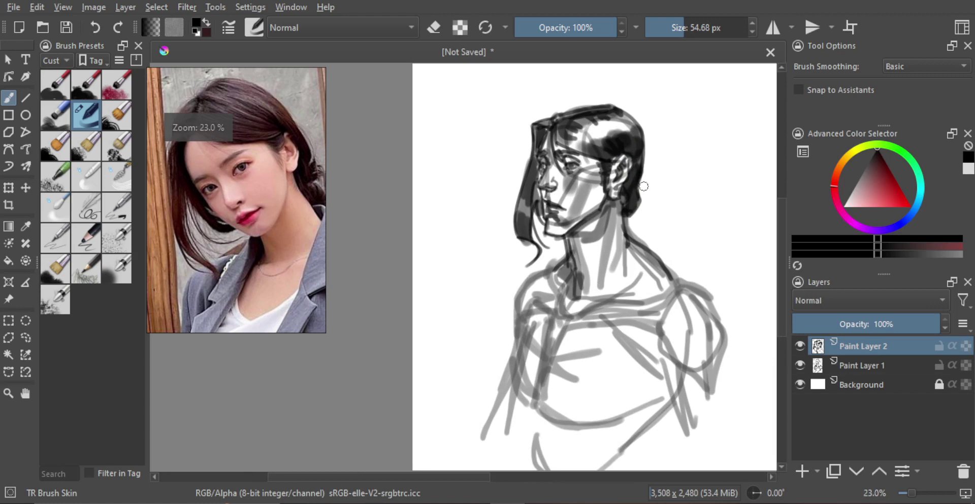
left_click_drag(645, 224, 604, 205)
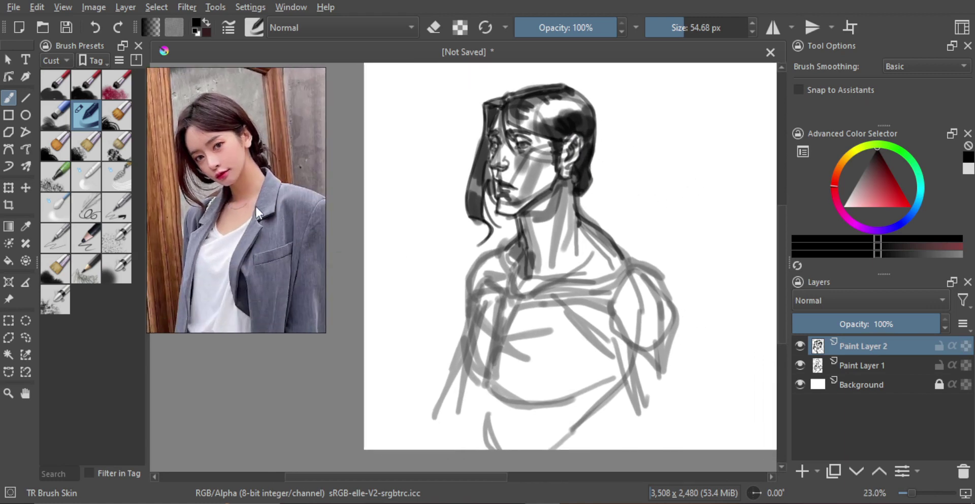
mouse_move(632, 214)
left_mouse_down()
mouse_move(621, 211)
mouse_move(563, 283)
left_mouse_up()
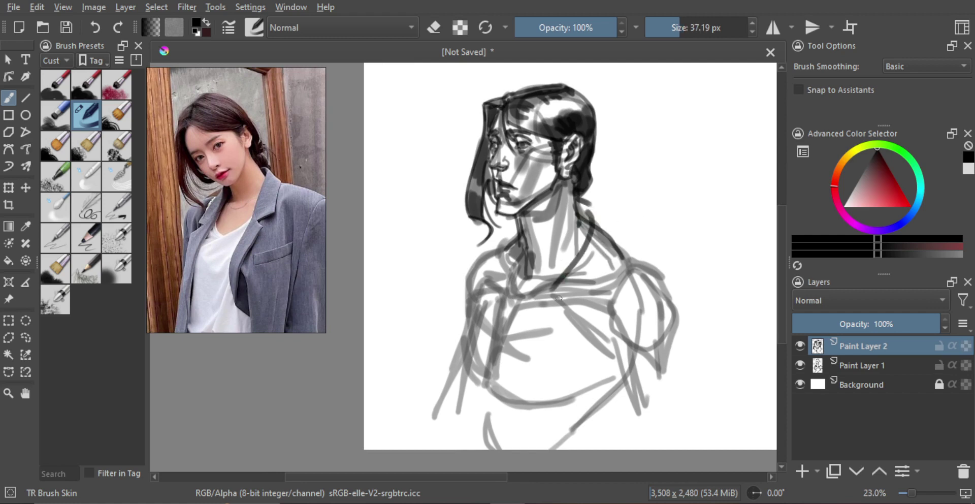
key("ctrl+z")
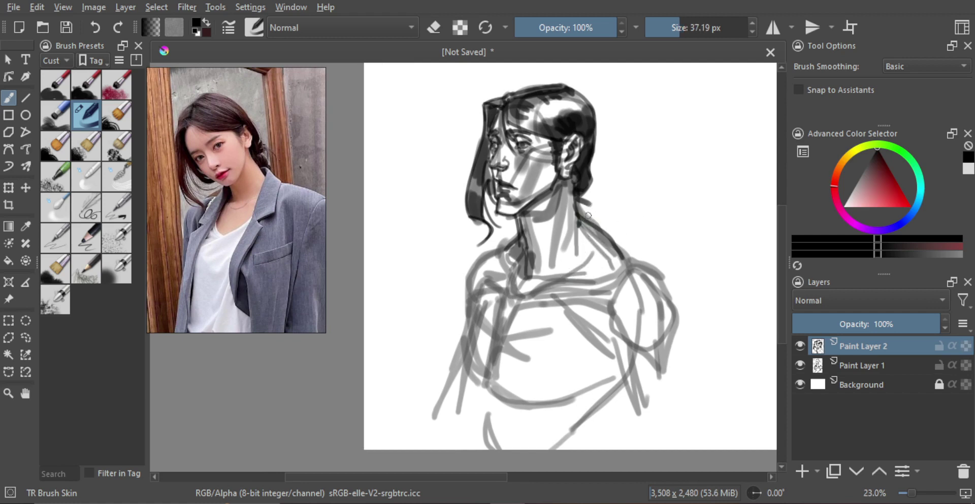
left_click_drag(594, 204, 555, 313)
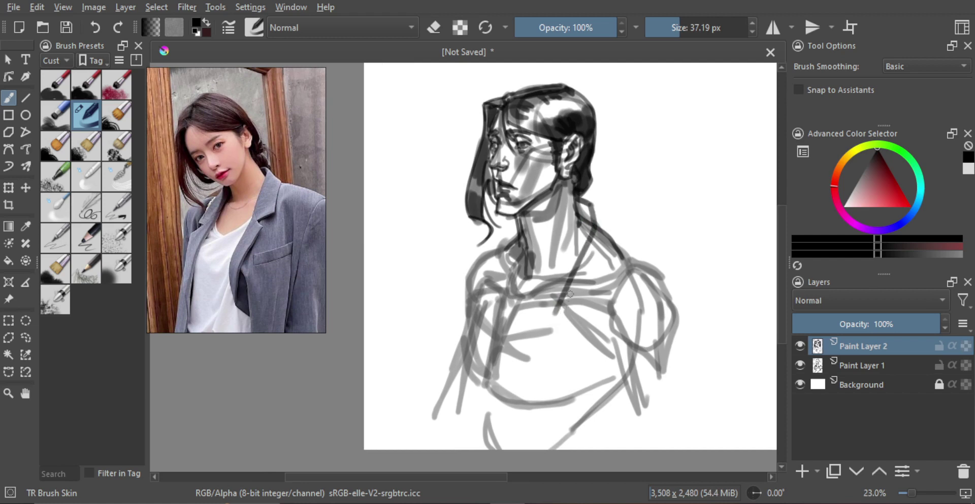
key("ctrl+z")
mouse_move(592, 215)
left_mouse_down()
mouse_move(550, 296)
mouse_move(520, 447)
left_mouse_up()
key("ctrl+z")
key("ctrl+shift+z")
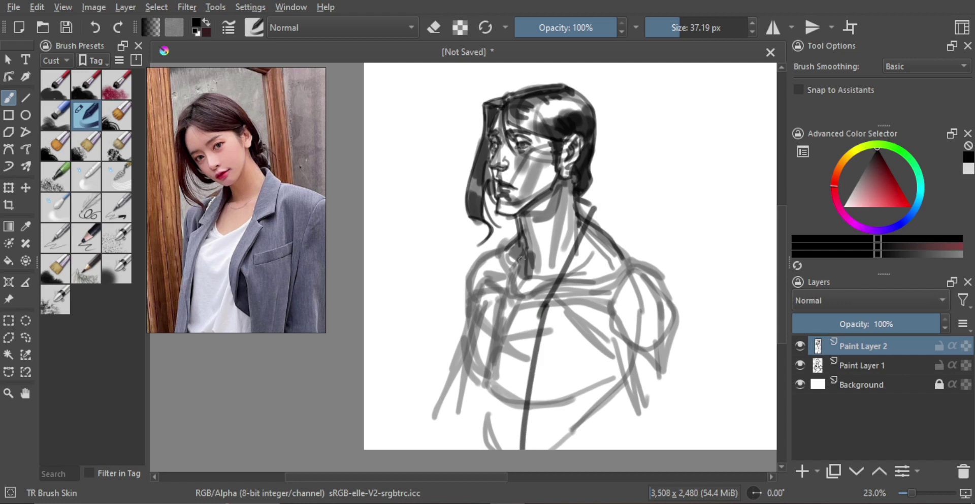
left_click_drag(519, 217, 483, 316)
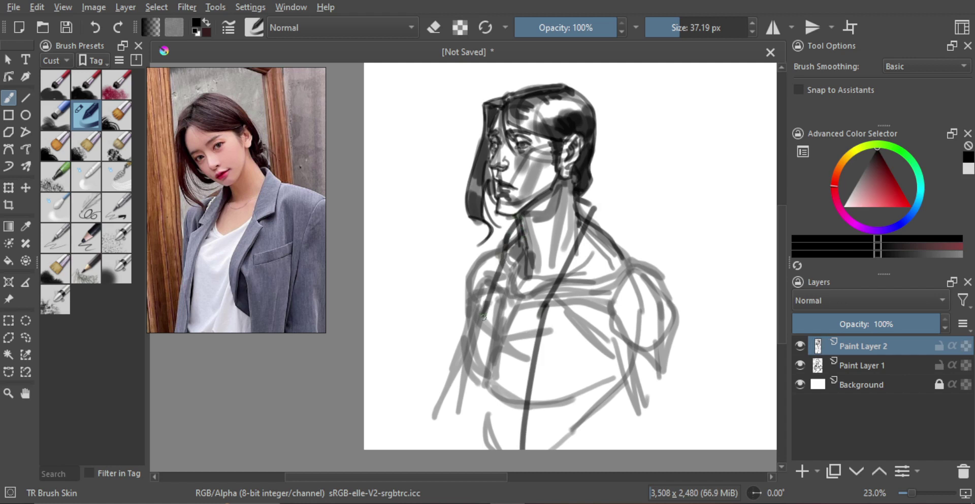
left_click_drag(458, 442, 519, 218)
Outline the outer edge of the jacket's collar from the nape to the near shoulder with a brush of about 32 px.
key("bracketright")
key("bracketleft")
key("bracketleft")
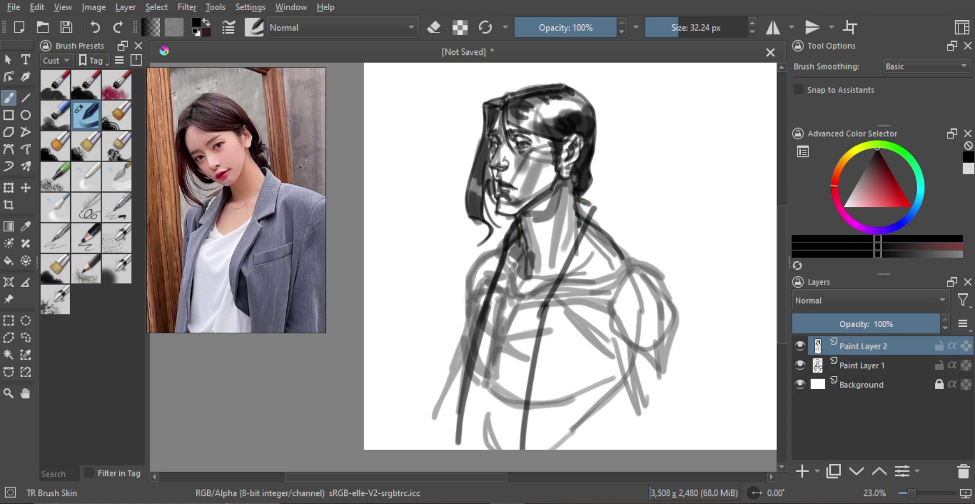
mouse_move(597, 208)
left_mouse_down()
mouse_move(606, 232)
mouse_move(600, 298)
left_mouse_up()
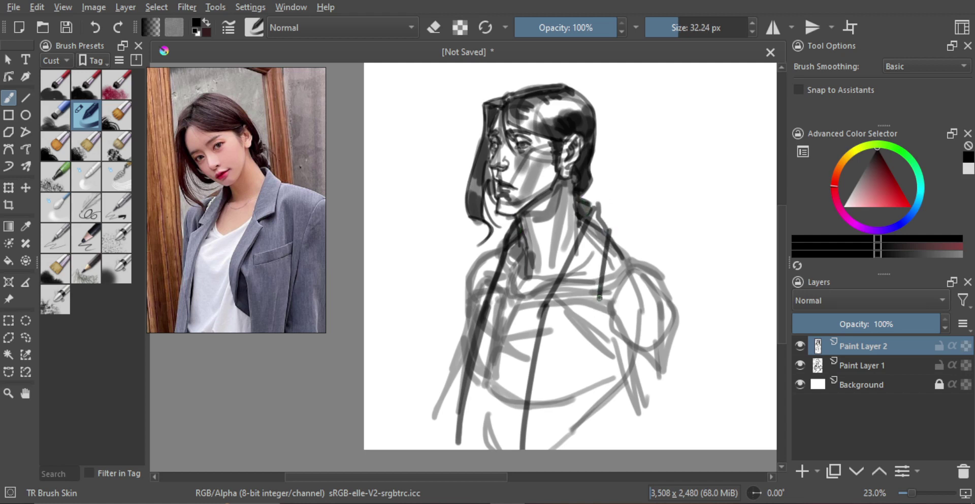
Draw the near lapel's outer edge and notch, and the shirt's curved neckline, with a brush of about 38 px.
mouse_move(567, 267)
left_mouse_down()
mouse_move(579, 352)
mouse_move(525, 447)
mouse_move(564, 369)
left_mouse_up()
left_click_drag(550, 404, 553, 404)
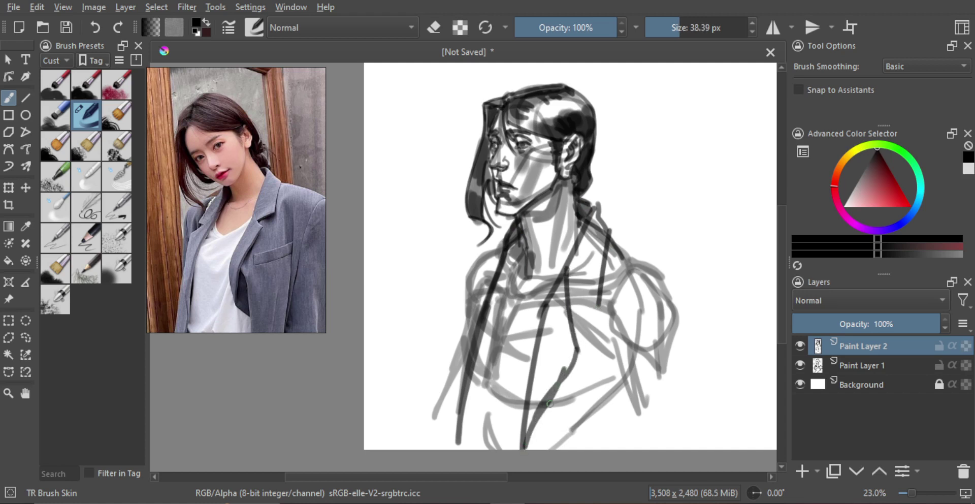
mouse_move(526, 446)
left_mouse_down()
mouse_move(579, 350)
mouse_move(566, 268)
left_mouse_up()
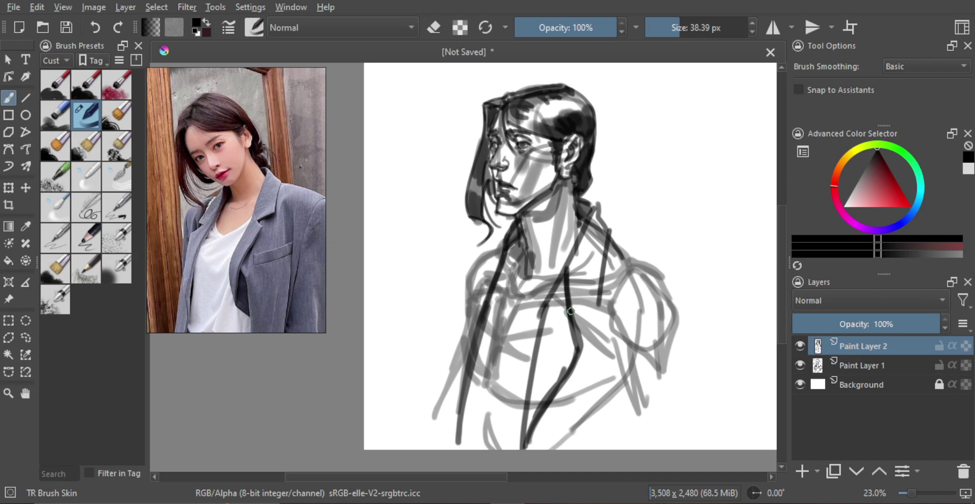
left_click_drag(570, 311, 590, 311)
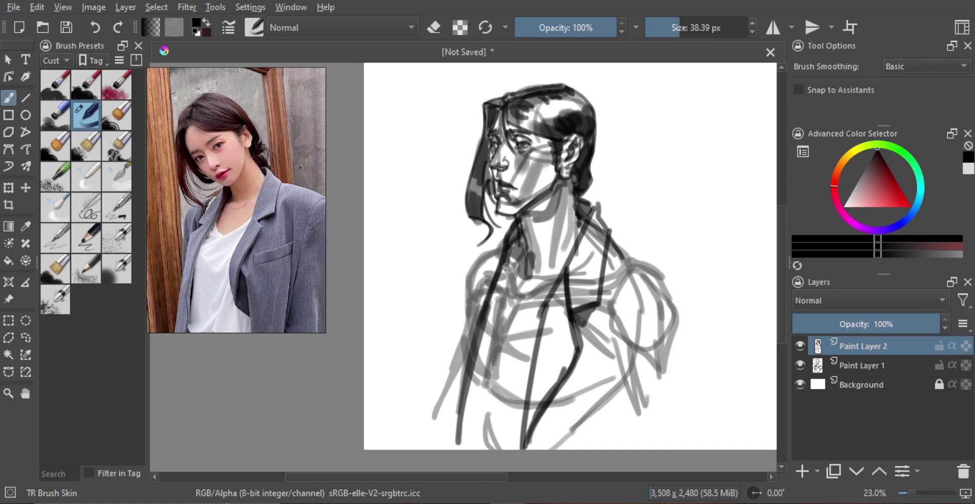
mouse_move(506, 282)
left_mouse_down()
mouse_move(506, 262)
mouse_move(510, 309)
mouse_move(555, 283)
mouse_move(514, 313)
left_mouse_up()
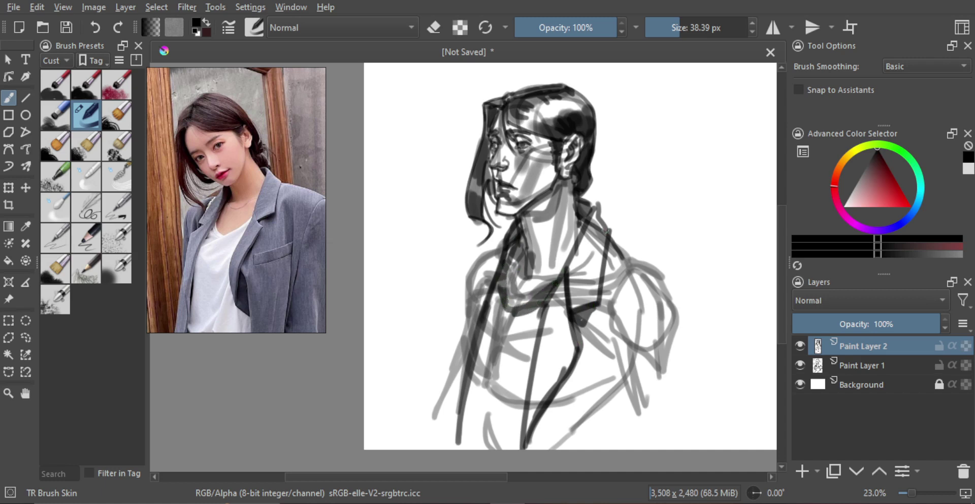
Try to outline the jacket's near shoulder and both sides of its sleeve with a brush of about 26 px.
left_click_drag(619, 255, 641, 267)
key("ctrl+z")
mouse_move(610, 239)
left_mouse_down()
mouse_move(651, 271)
mouse_move(612, 240)
mouse_move(659, 266)
left_mouse_up()
key("ctrl+z")
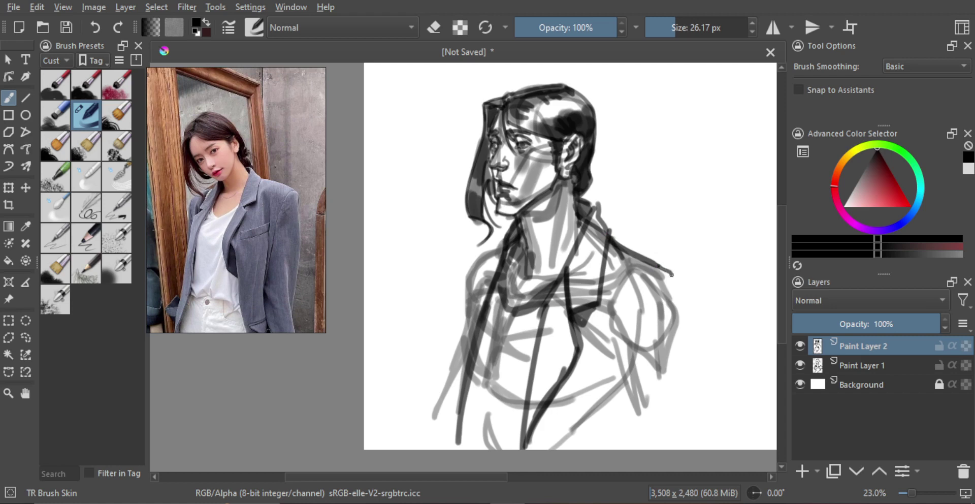
mouse_move(672, 274)
left_mouse_down()
mouse_move(660, 374)
mouse_move(675, 279)
left_mouse_up()
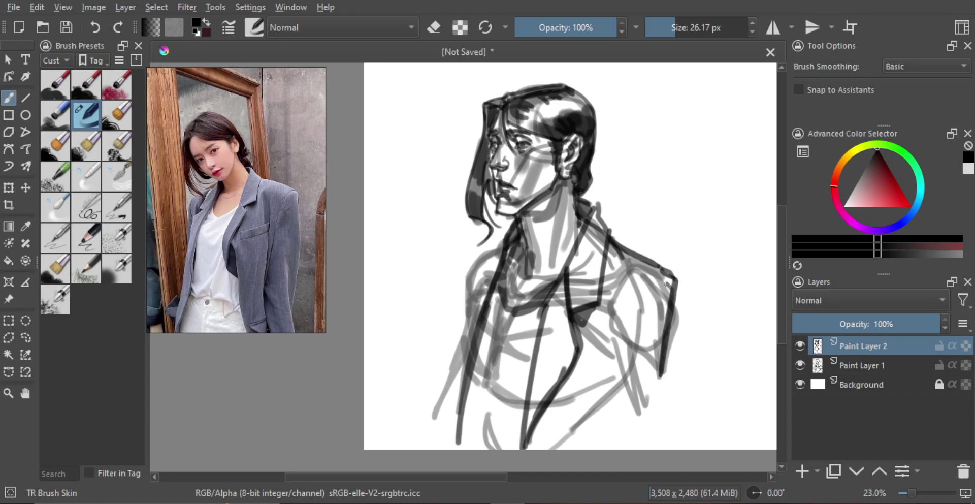
mouse_move(667, 284)
left_mouse_down()
mouse_move(622, 350)
mouse_move(594, 447)
mouse_move(611, 380)
left_mouse_up()
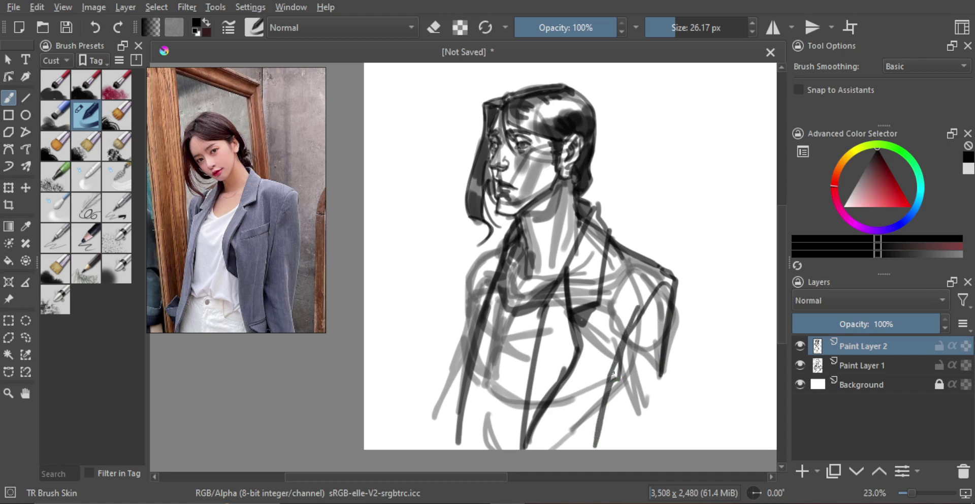
Try to extend the sleeve's outer edge to the canvas's lower edge, darken its inner side with about 44 px, and check the mirrored view.
mouse_move(614, 368)
left_mouse_down()
mouse_move(619, 376)
mouse_move(612, 318)
mouse_move(620, 369)
mouse_move(600, 405)
mouse_move(615, 375)
mouse_move(643, 363)
mouse_move(660, 435)
mouse_move(662, 418)
left_mouse_up()
key("ctrl+z")
key("ctrl+z")
left_click_drag(661, 372, 669, 446)
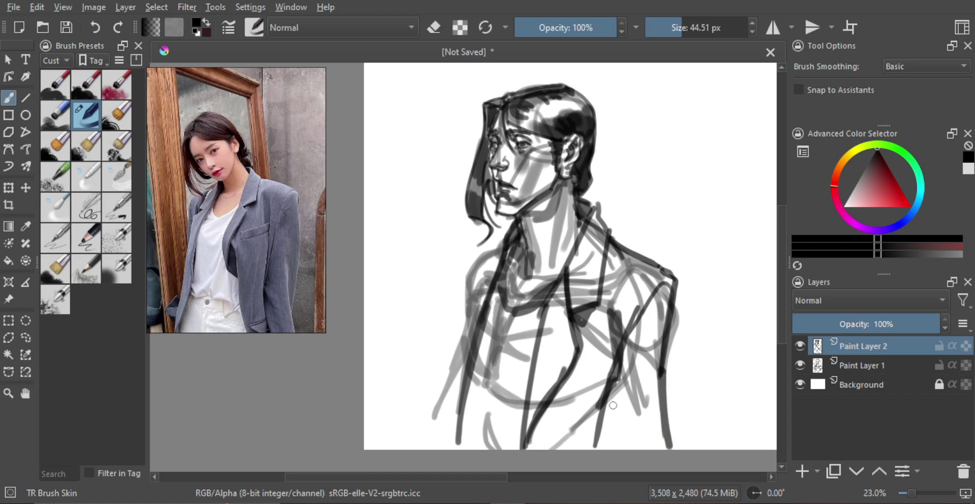
left_click_drag(614, 394, 616, 446)
key("ctrl+z")
left_click_drag(635, 378, 629, 451, "ctrl")
key("m")
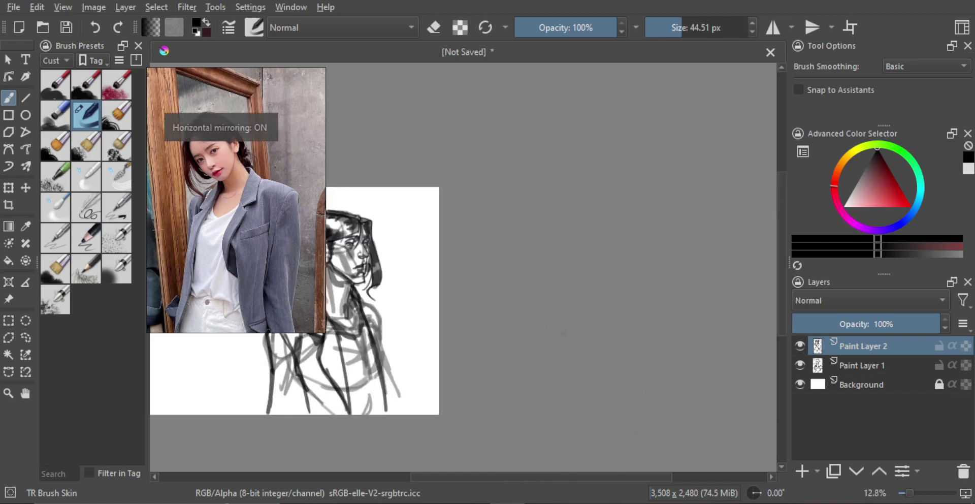
key("m")
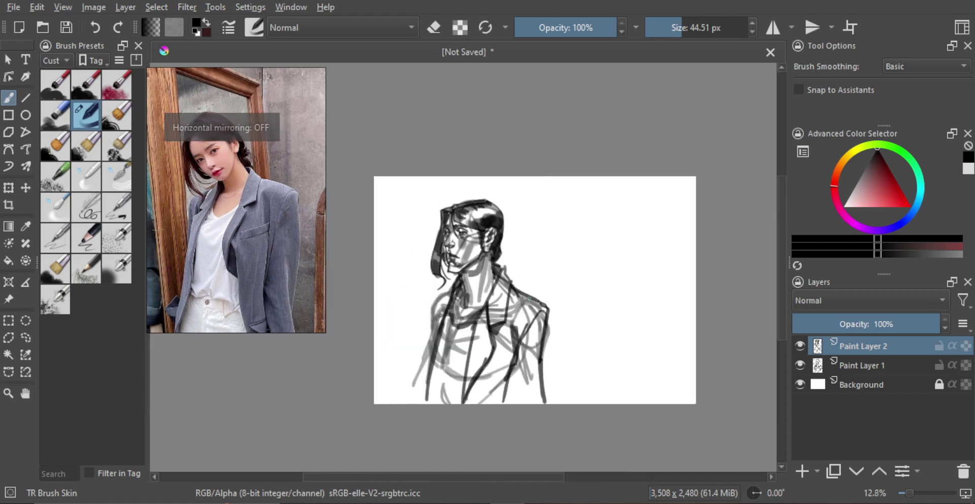
Look over the other character photos on the reference board.
scroll(523, 313, "up", 3)
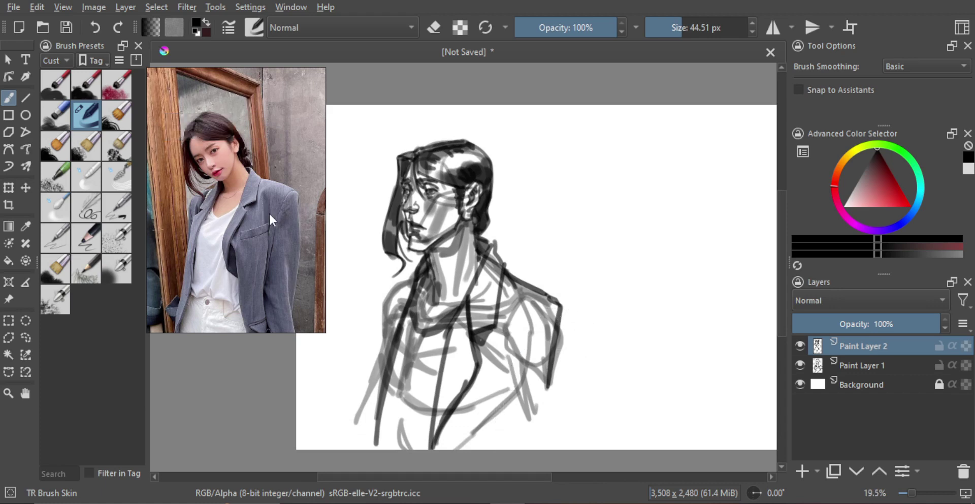
scroll(245, 244, "down", 8)
left_click_drag(298, 250, 245, 273)
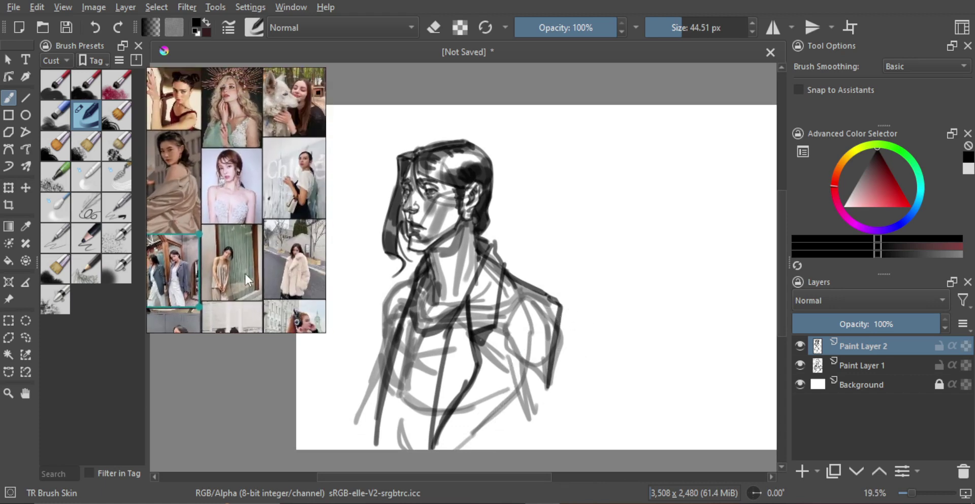
scroll(245, 280, "down", 2)
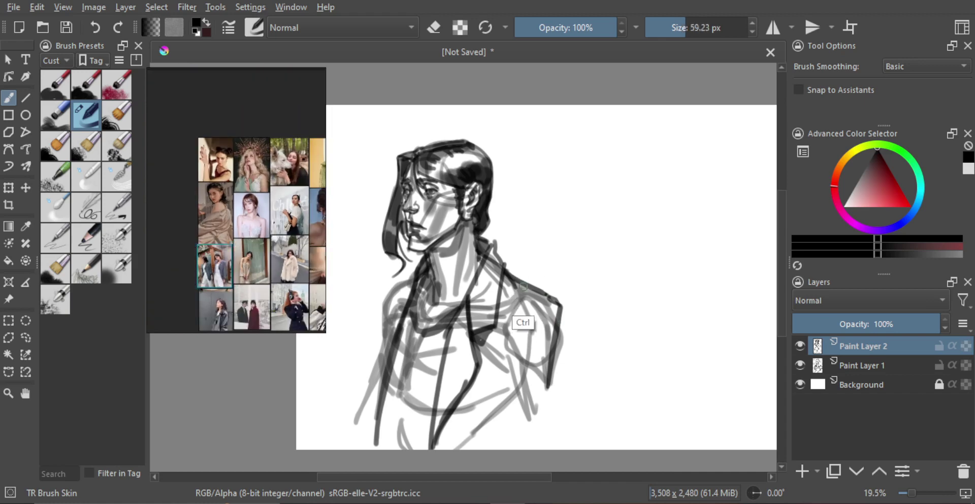
Erase the near shoulder and sleeve lines with an eraser of about 59 px.
key("e")
mouse_move(515, 294)
left_mouse_down()
mouse_move(506, 265)
mouse_move(558, 299)
left_mouse_up()
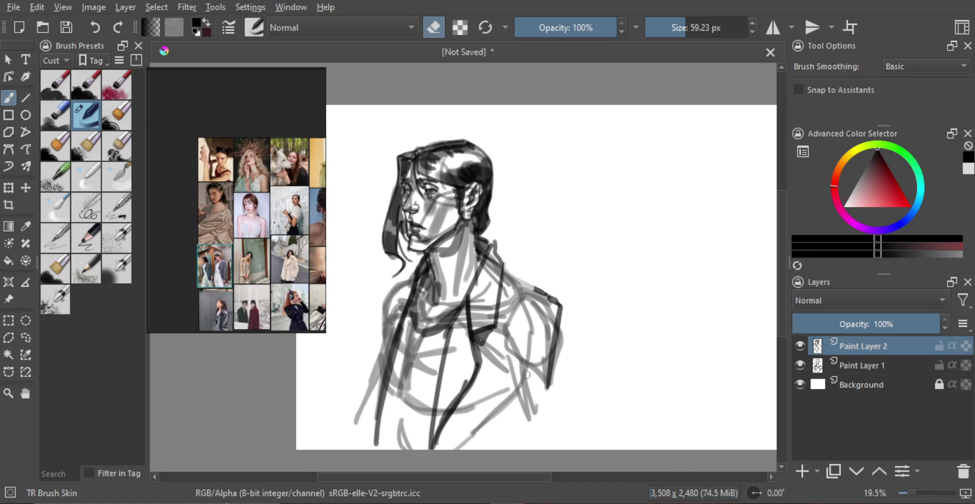
mouse_move(547, 389)
left_mouse_down()
mouse_move(560, 296)
mouse_move(553, 385)
mouse_move(555, 315)
mouse_move(520, 277)
mouse_move(556, 360)
mouse_move(561, 321)
mouse_move(546, 298)
left_mouse_up()
Lower the opacity of the construction sketch on Paint Layer 1 to 40%.
left_click(879, 364)
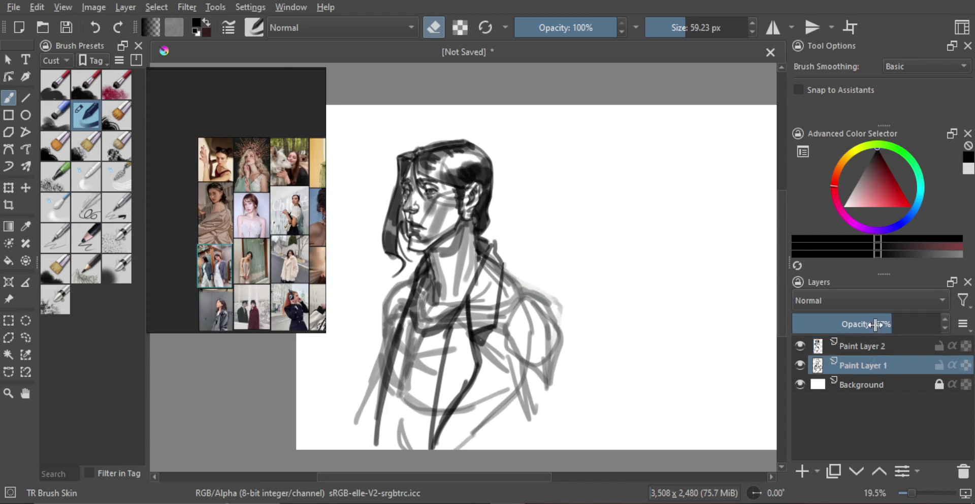
left_click(861, 325)
left_click_drag(862, 326, 852, 325)
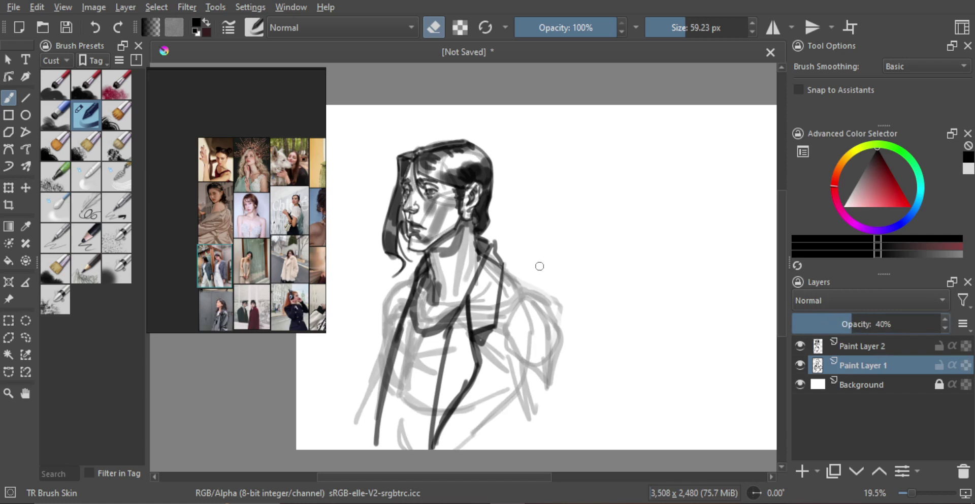
key("bracketleft")
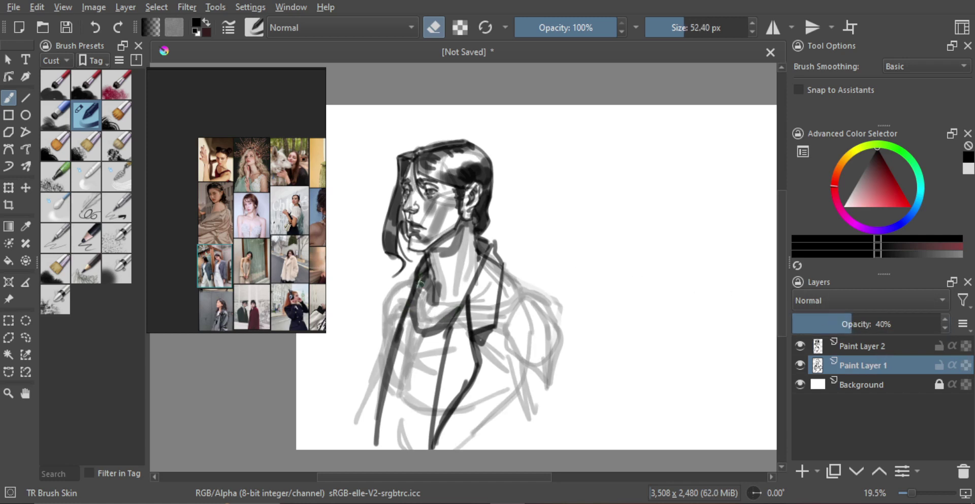
left_click_drag(413, 274, 400, 310)
key("ctrl+z")
Fill the lapels and collar with dark tone on Paint Layer 2 with a brush of about 60 px, and check the mirrored view.
key("e")
key("Page_Up")
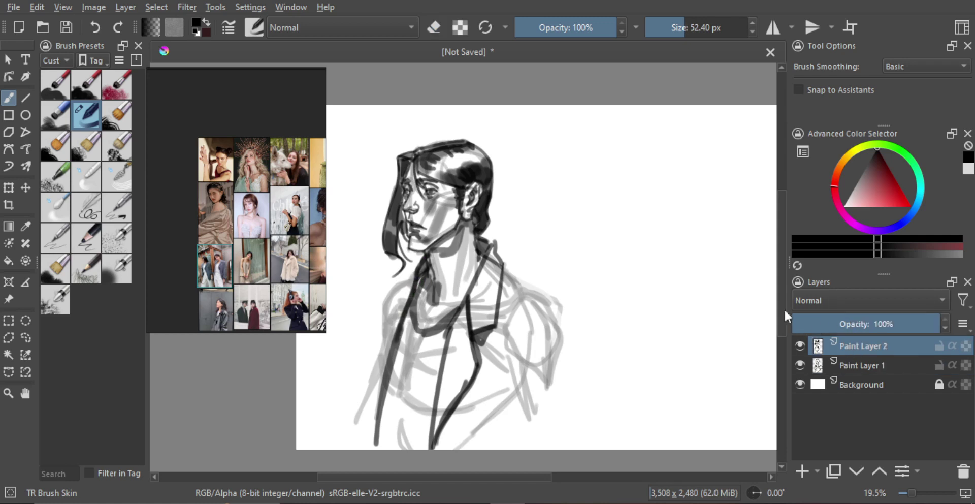
mouse_move(420, 262)
left_mouse_down()
mouse_move(396, 334)
mouse_move(402, 310)
mouse_move(381, 353)
mouse_move(377, 344)
mouse_move(374, 439)
mouse_move(395, 292)
mouse_move(424, 259)
mouse_move(385, 343)
mouse_move(378, 404)
left_mouse_up()
left_click_drag(449, 336, 453, 336)
mouse_move(464, 303)
left_mouse_down()
mouse_move(445, 373)
mouse_move(459, 313)
mouse_move(468, 350)
left_mouse_up()
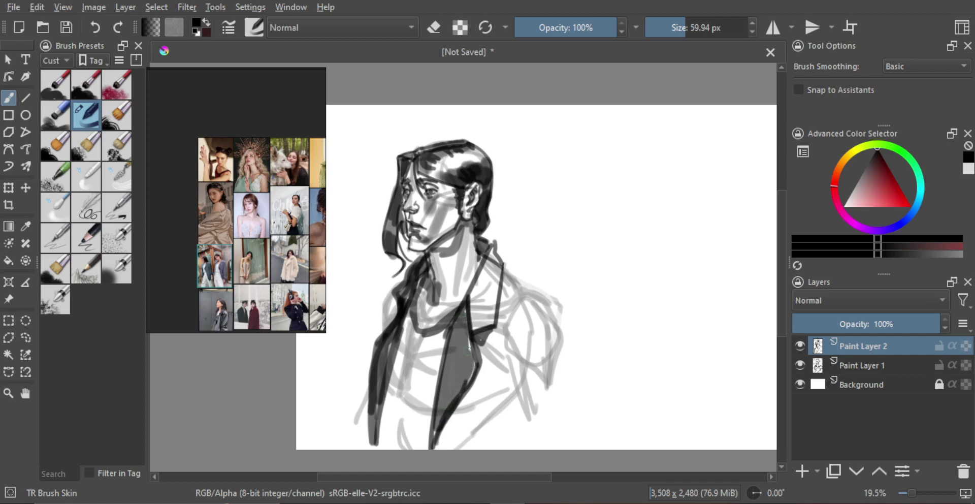
mouse_move(470, 298)
left_mouse_down()
mouse_move(487, 257)
mouse_move(474, 324)
mouse_move(492, 255)
mouse_move(477, 322)
mouse_move(491, 295)
mouse_move(486, 316)
left_mouse_up()
key("m")
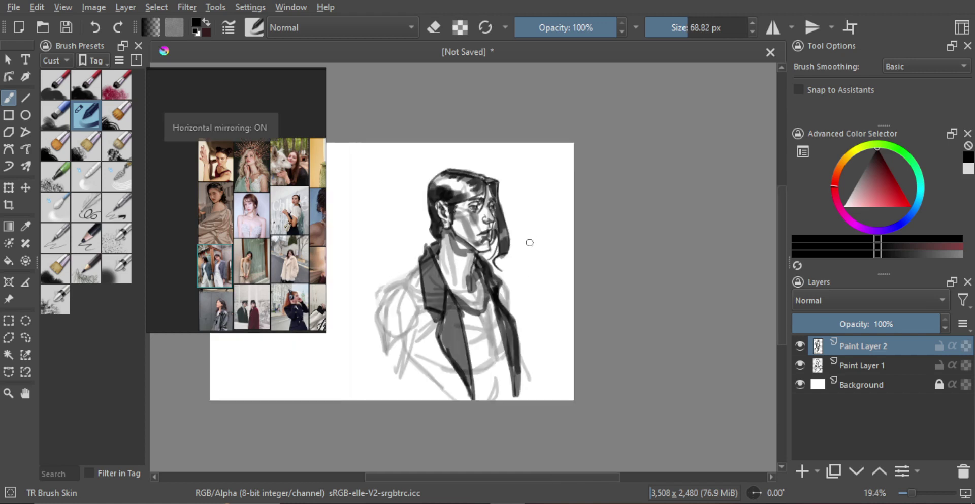
key("m")
Erase the stray strokes behind the collar at the nape with an eraser of about 60 px.
left_click_drag(490, 269, 514, 240)
left_click_drag(518, 242, 557, 255)
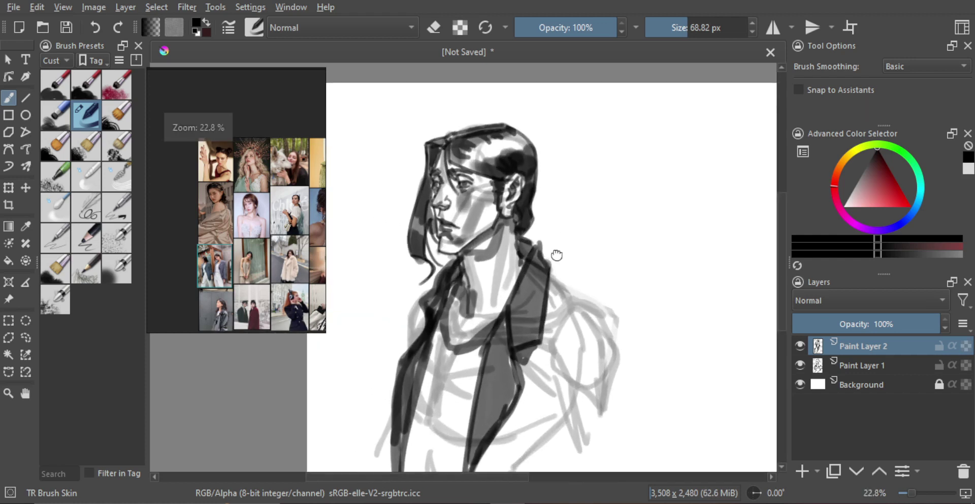
key("e")
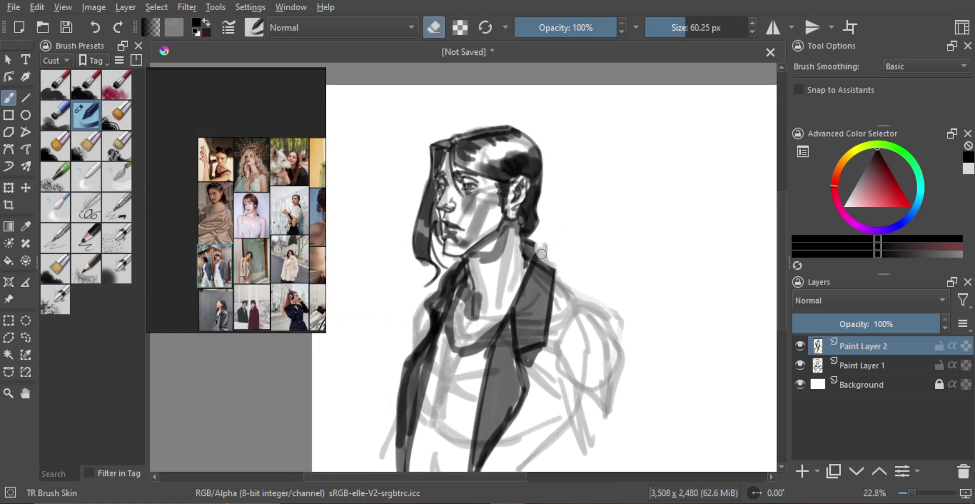
left_click_drag(531, 241, 531, 245)
Trim the outer edge of the far collar beside the neck with an eraser of about 49 px.
key("bracketleft")
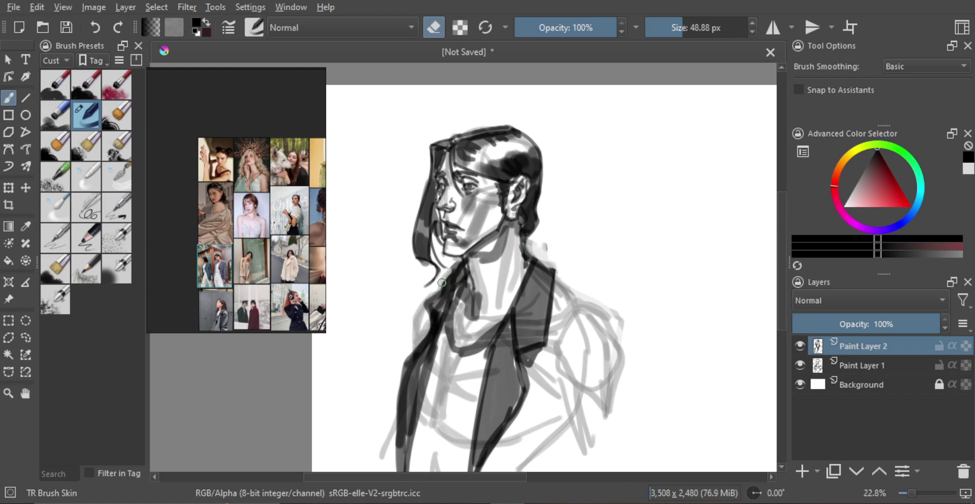
mouse_move(441, 282)
left_mouse_down()
mouse_move(457, 266)
mouse_move(446, 276)
left_mouse_up()
key("ctrl+z")
left_click_drag(421, 304, 454, 269)
scroll(569, 253, "down", 1)
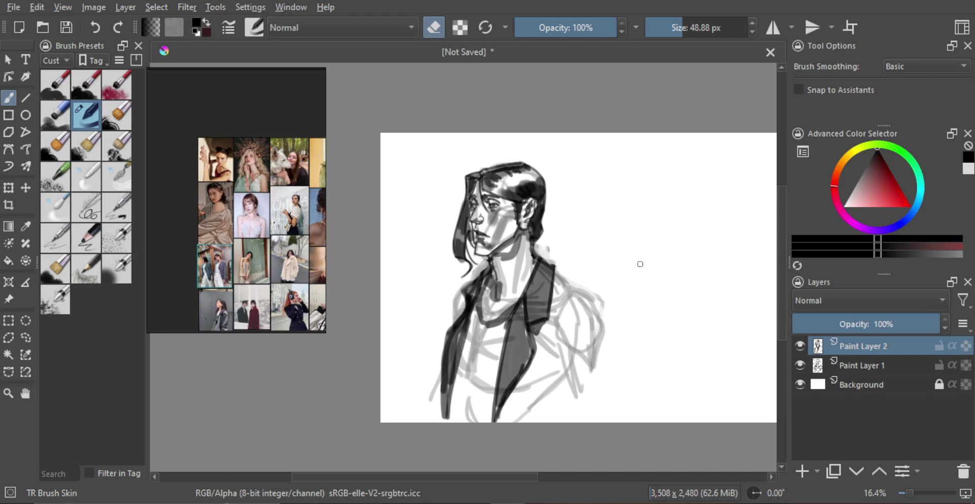
Merge Paint Layer 2 down into the construction sketch, hide the merged layer, and add a new paint layer.
key("ctrl+e")
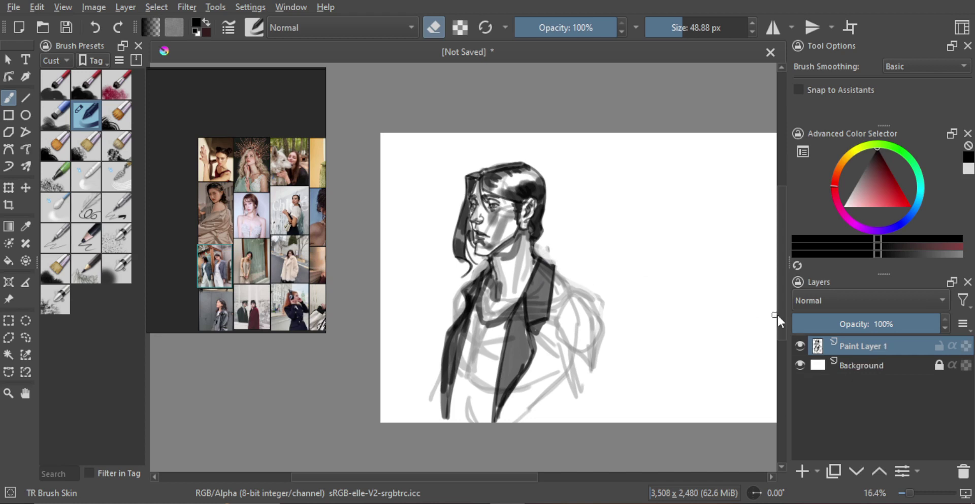
left_click(800, 345)
key("Insert")
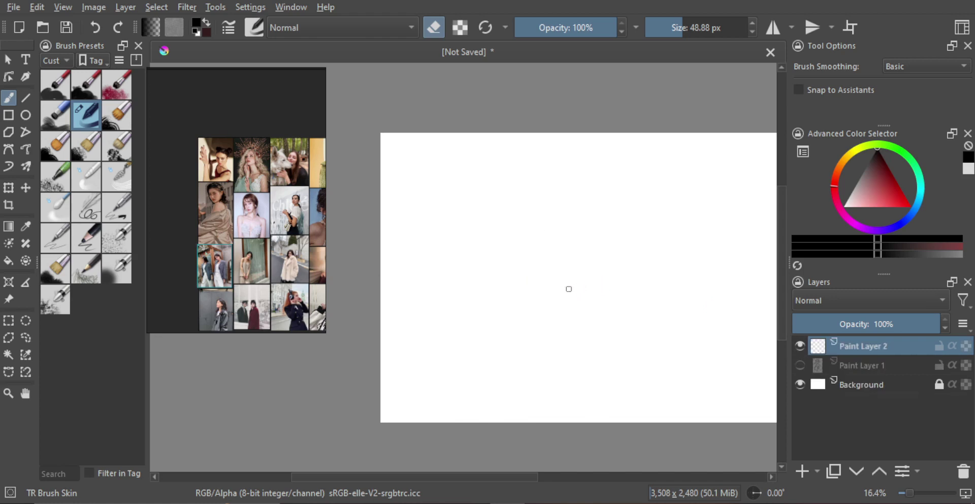
Browse the reference board as far as the Lighting section, and inspect the photo of the figure in a long white coat under a spotlight.
left_click(293, 264)
scroll(279, 262, "down", 3)
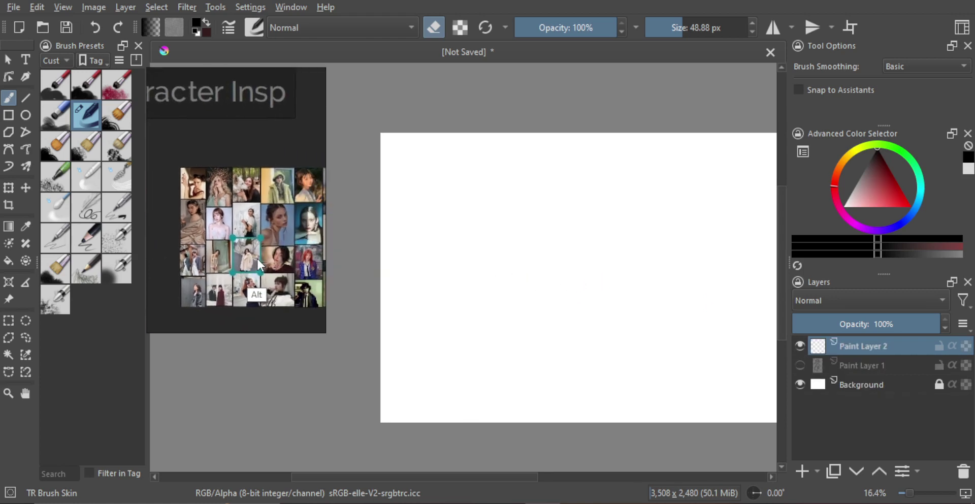
scroll(256, 259, "down", 2)
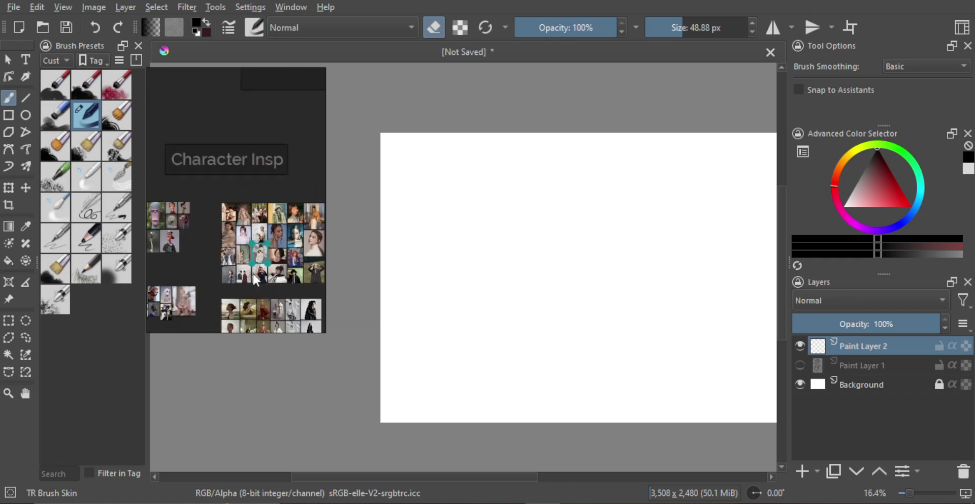
left_click_drag(282, 279, 270, 205)
left_click_drag(301, 246, 206, 222)
left_click_drag(315, 241, 219, 233)
left_click_drag(275, 234, 205, 233)
left_click_drag(304, 236, 214, 216)
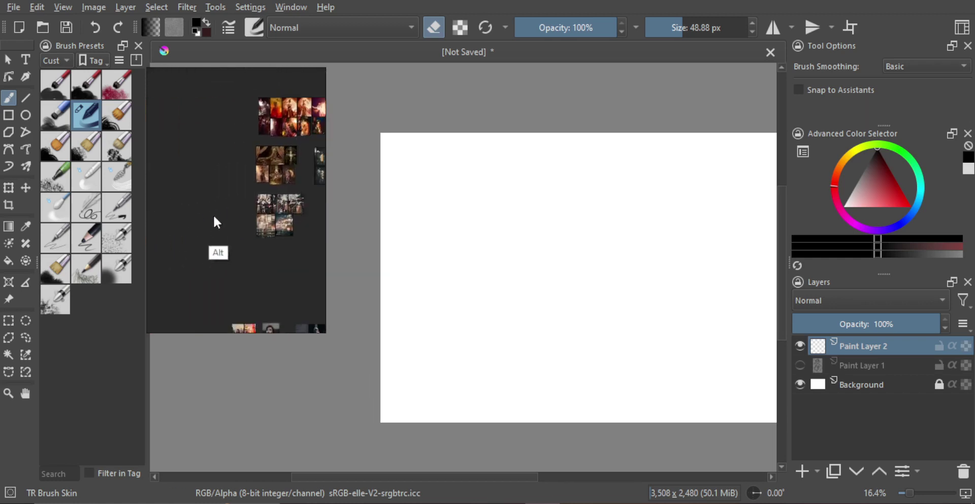
left_click_drag(302, 206, 266, 139)
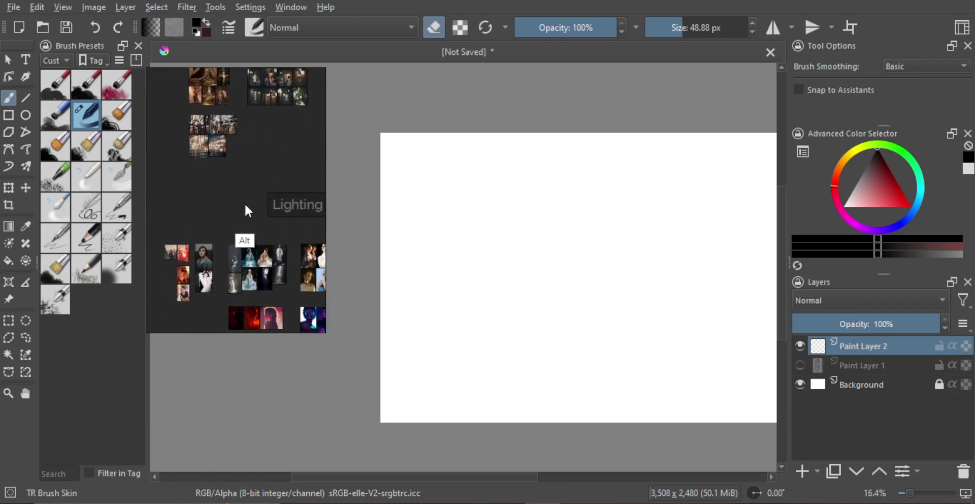
left_click_drag(245, 203, 247, 184)
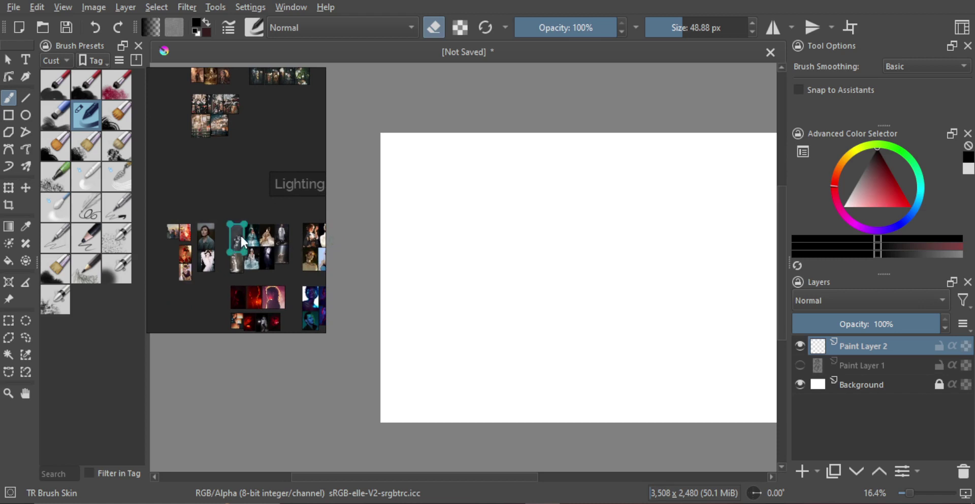
double_click(240, 269)
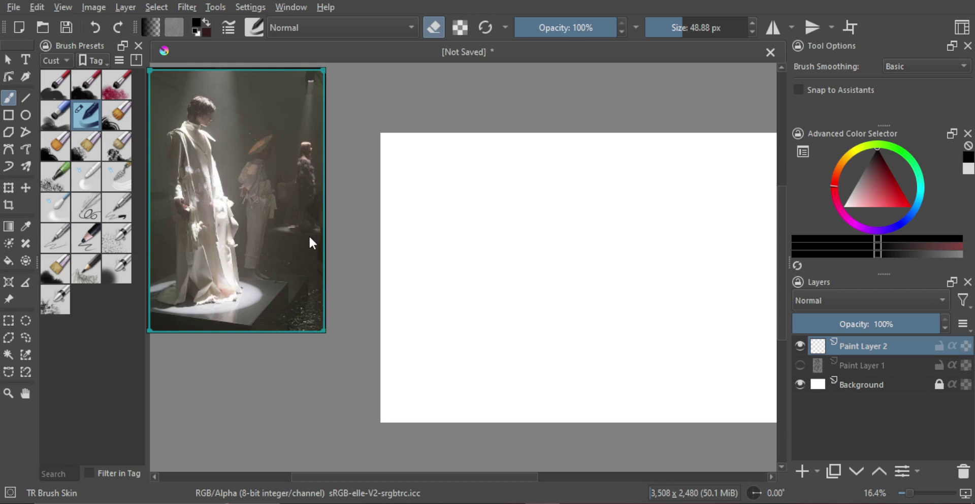
scroll(284, 208, "down", 5)
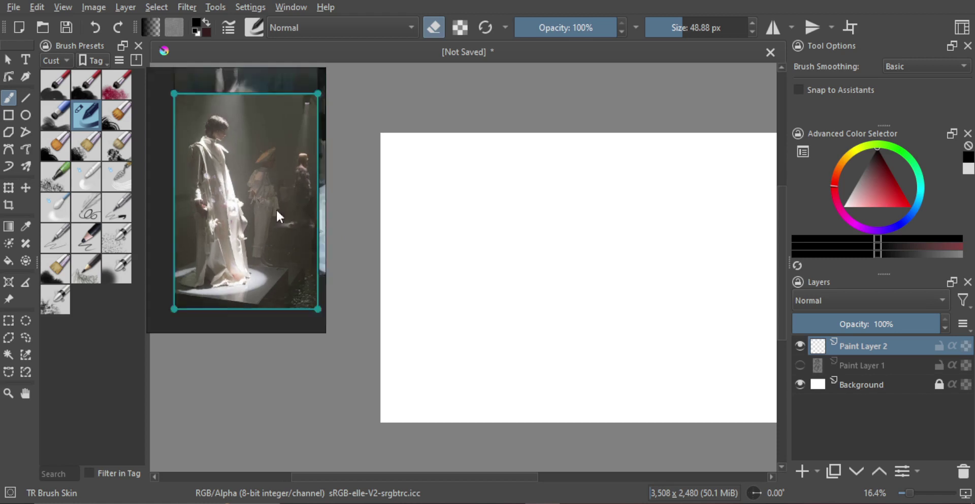
Browse the reference board for a new subject, and inspect the photo of the long-haired woman in a pink T-shirt holding a phone.
mouse_move(283, 218)
left_mouse_down()
mouse_move(189, 228)
mouse_move(227, 234)
left_mouse_up()
scroll(208, 245, "down", 3)
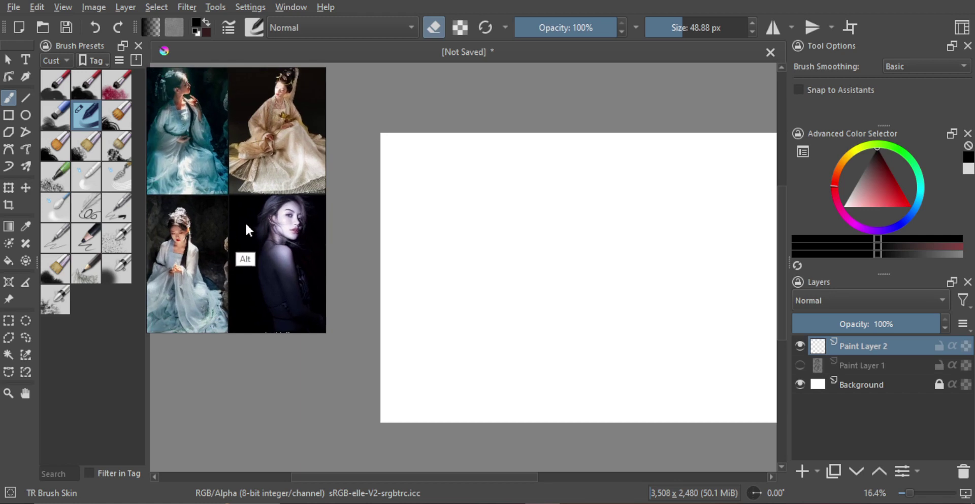
mouse_move(246, 224)
left_mouse_down()
mouse_move(258, 242)
mouse_move(199, 237)
mouse_move(315, 221)
left_mouse_up()
scroll(254, 228, "down", 5)
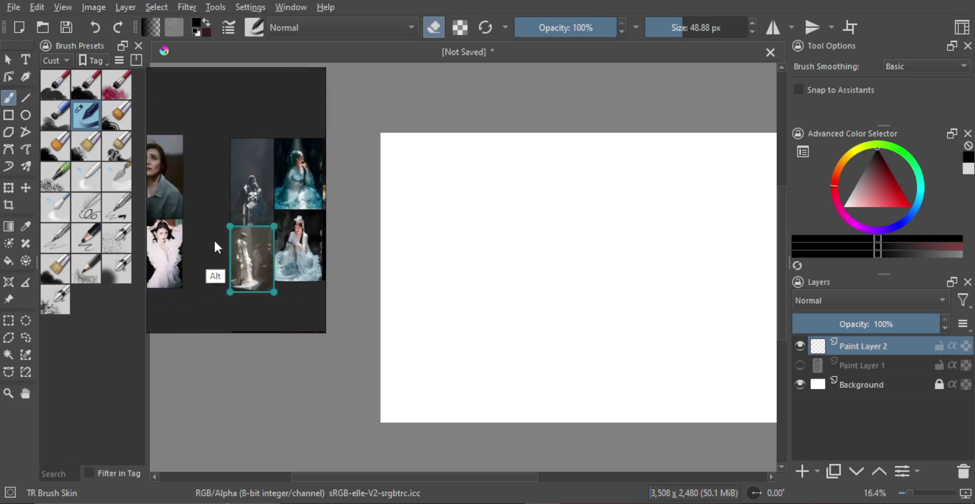
mouse_move(214, 239)
left_mouse_down()
mouse_move(326, 235)
mouse_move(302, 239)
left_mouse_up()
mouse_move(219, 231)
left_mouse_down()
mouse_move(300, 244)
mouse_move(307, 255)
left_mouse_up()
left_click_drag(215, 216, 298, 238)
scroll(276, 217, "down", 5)
left_click_drag(209, 233, 308, 232)
left_click_drag(216, 226, 309, 221)
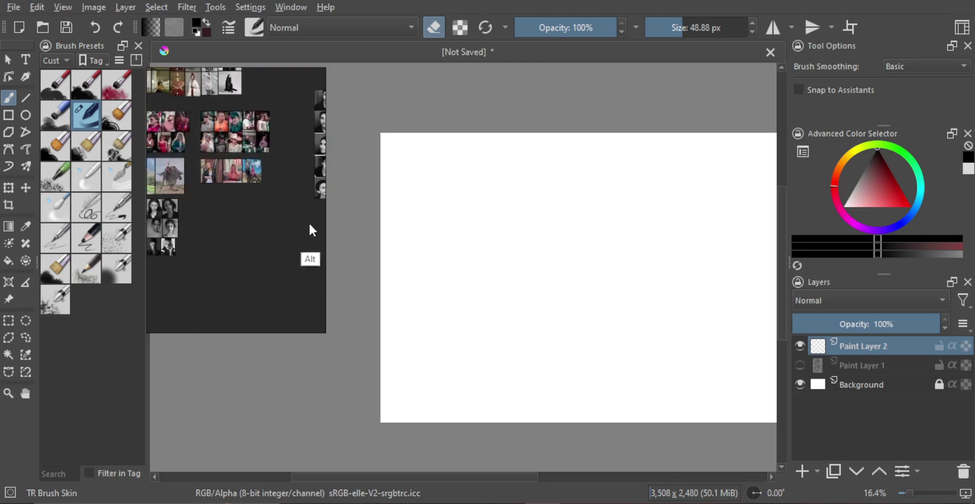
mouse_move(227, 203)
left_mouse_down()
mouse_move(290, 223)
mouse_move(255, 233)
left_mouse_up()
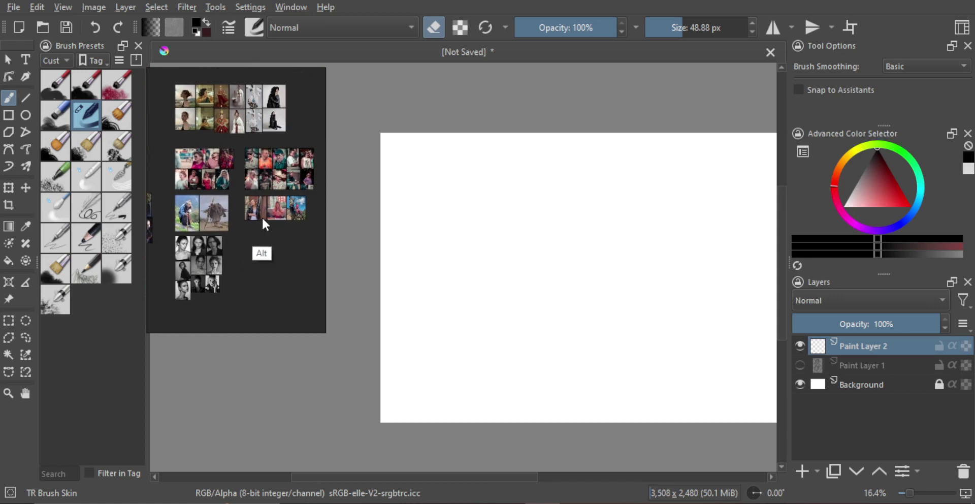
scroll(282, 214, "up", 10)
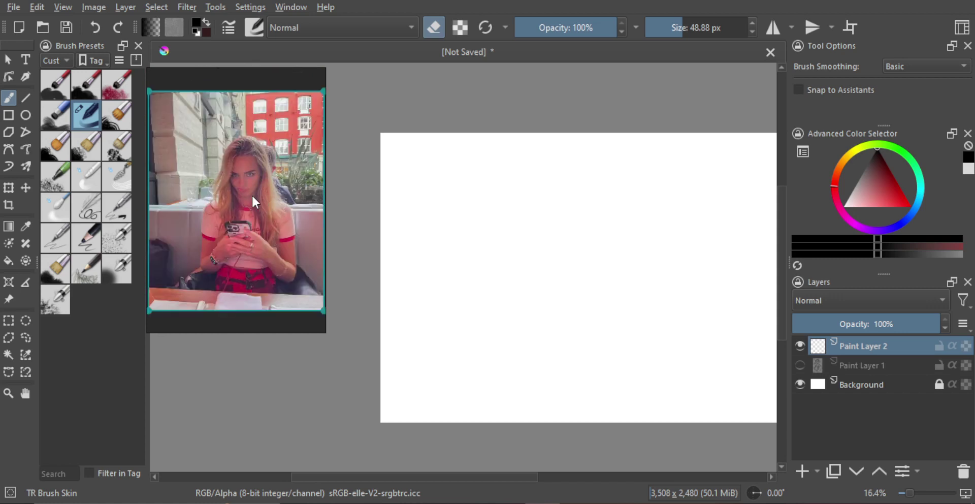
scroll(271, 220, "down", 2)
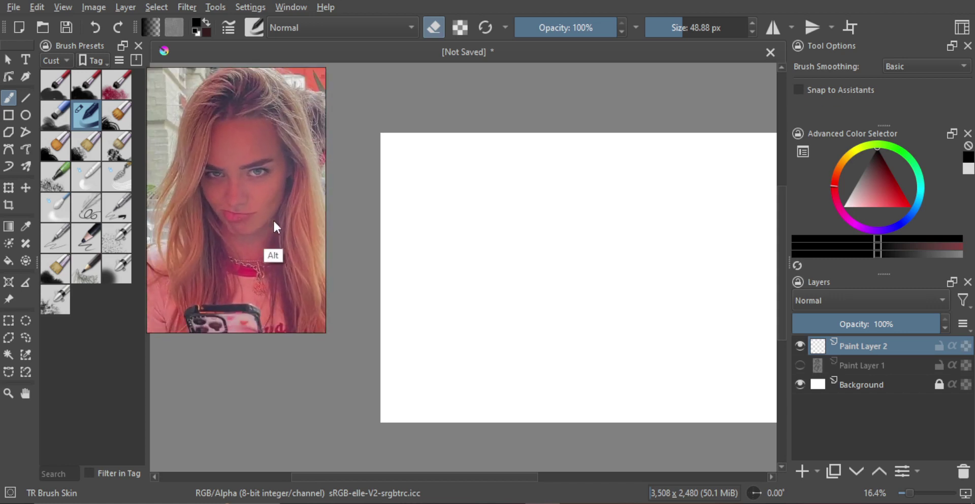
Sketch the cranium as a rough circle with a curved brow line and an inner forehead arc, using a brush of about 40 px.
key("e")
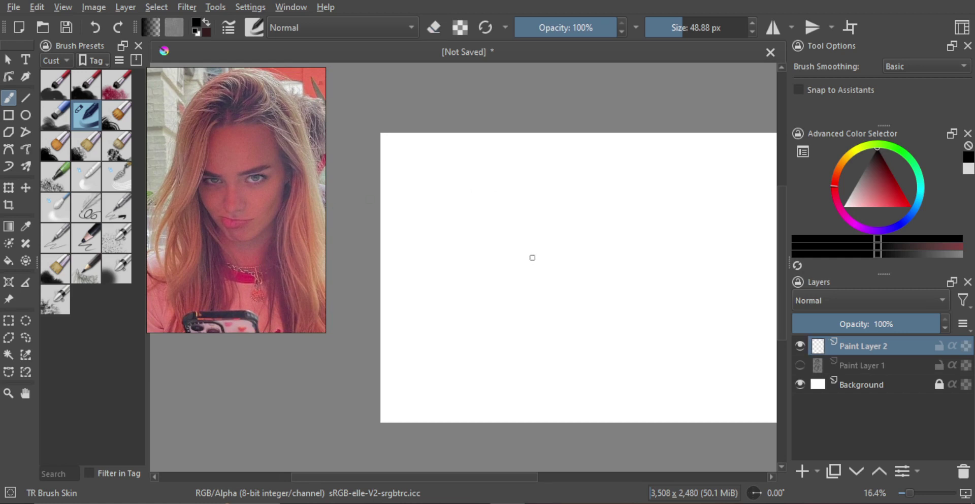
left_click_drag(531, 257, 524, 249)
key("ctrl+z")
mouse_move(515, 215)
left_mouse_down()
mouse_move(468, 184)
mouse_move(486, 137)
mouse_move(444, 190)
mouse_move(511, 209)
mouse_move(461, 148)
mouse_move(518, 156)
left_mouse_up()
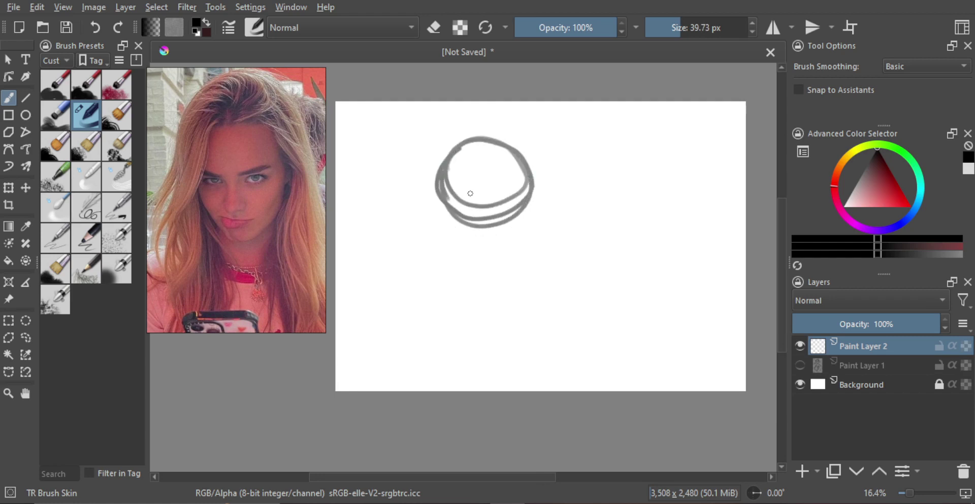
mouse_move(452, 186)
left_mouse_down()
mouse_move(445, 206)
mouse_move(507, 172)
mouse_move(520, 192)
left_mouse_up()
Sketch the tapering sides of the face from the temples down to a narrow chin.
mouse_move(445, 189)
left_mouse_down()
mouse_move(443, 220)
mouse_move(474, 290)
mouse_move(469, 279)
mouse_move(503, 275)
mouse_move(515, 243)
left_mouse_up()
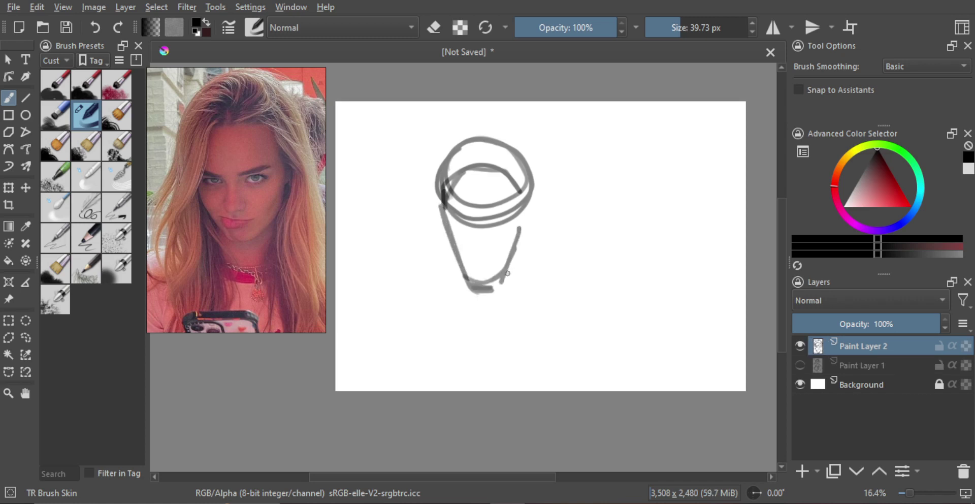
mouse_move(508, 273)
left_mouse_down()
mouse_move(518, 187)
mouse_move(508, 270)
left_mouse_up()
left_click_drag(444, 212, 459, 265)
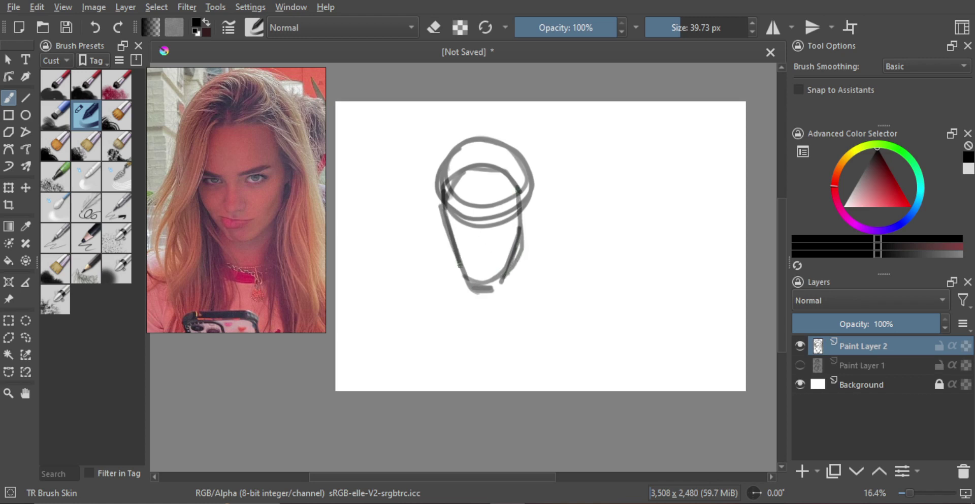
Block in the eye sockets, nose, slanted mouth and short cheek marks inside the face, reducing the brush to about 36 px.
scroll(452, 220, "up", 1)
left_click_drag(442, 224, 470, 234)
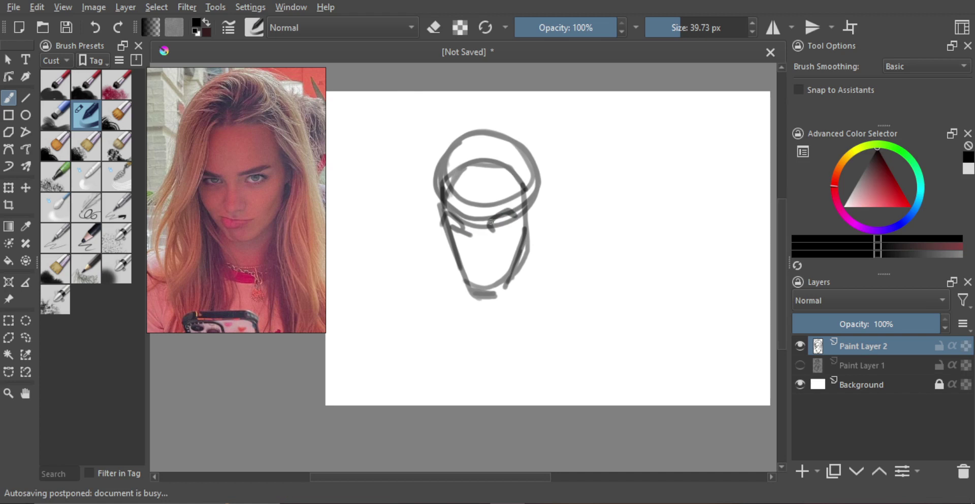
mouse_move(464, 222)
left_mouse_down()
mouse_move(474, 255)
mouse_move(476, 240)
mouse_move(491, 254)
mouse_move(472, 267)
mouse_move(497, 277)
mouse_move(470, 273)
mouse_move(482, 278)
left_mouse_up()
key("ctrl+z")
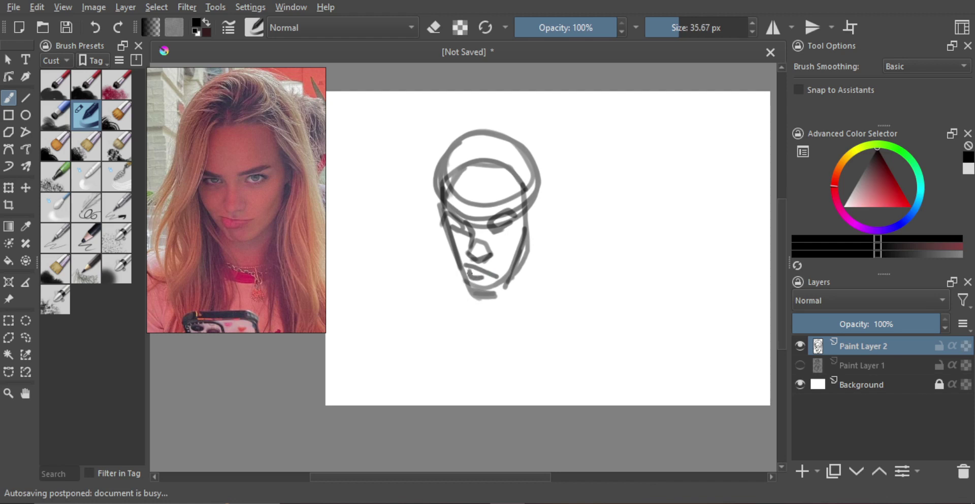
scroll(457, 246, "up", 2)
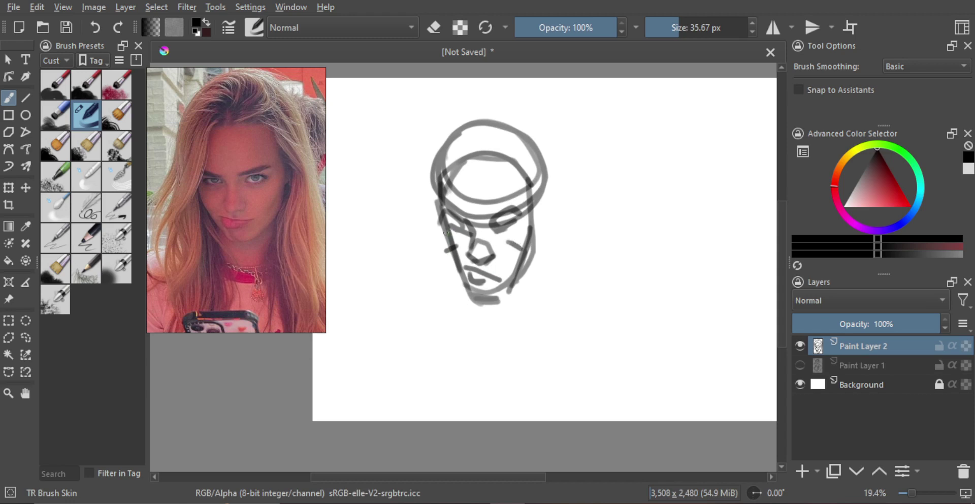
Redraw the left contour of the face from the temple over the cheekbone, undoing the unwanted attempts.
mouse_move(439, 223)
left_mouse_down()
mouse_move(444, 251)
mouse_move(453, 242)
mouse_move(440, 227)
mouse_move(461, 285)
left_mouse_up()
key("ctrl+z")
key("ctrl+z")
key("ctrl+z")
key("ctrl+z")
mouse_move(442, 242)
left_mouse_down()
mouse_move(469, 298)
mouse_move(495, 303)
left_mouse_up()
key("ctrl+z")
key("ctrl+z")
key("ctrl+z")
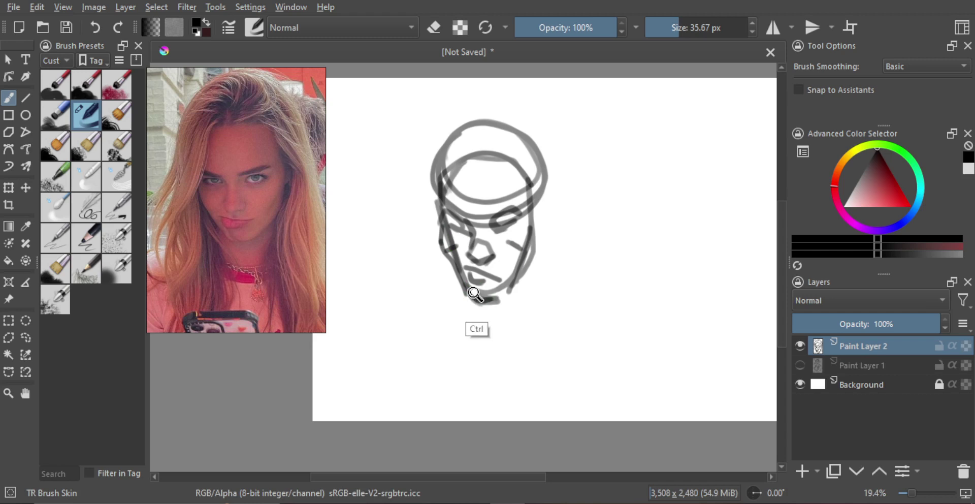
key("ctrl+shift+z")
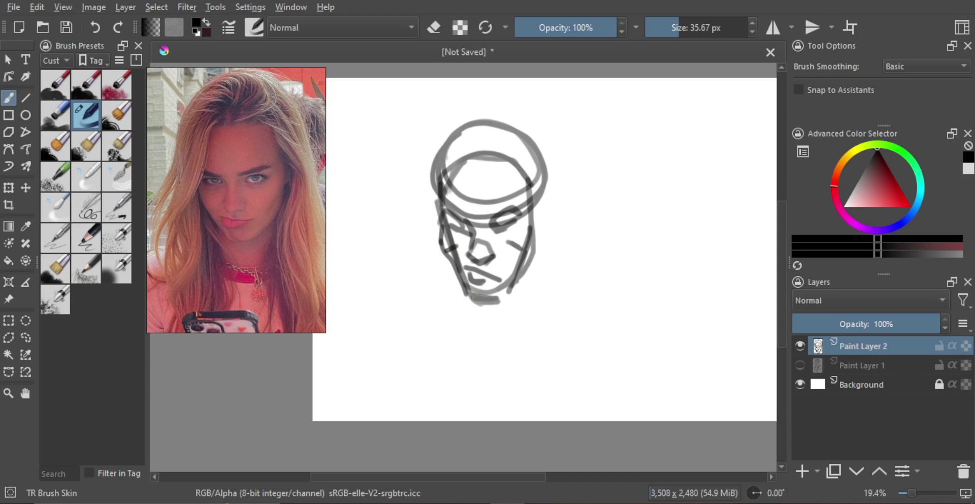
Darken the chin and the right jawline up to the cheek, and check the head with the canvas mirrored.
mouse_move(471, 293)
left_mouse_down()
mouse_move(494, 296)
mouse_move(472, 295)
mouse_move(500, 292)
mouse_move(526, 263)
left_mouse_up()
key("ctrl+z")
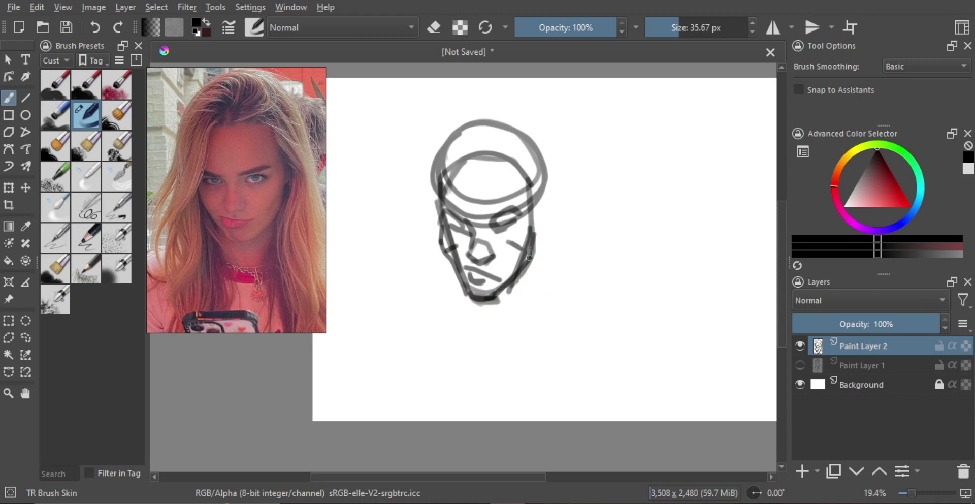
key("m")
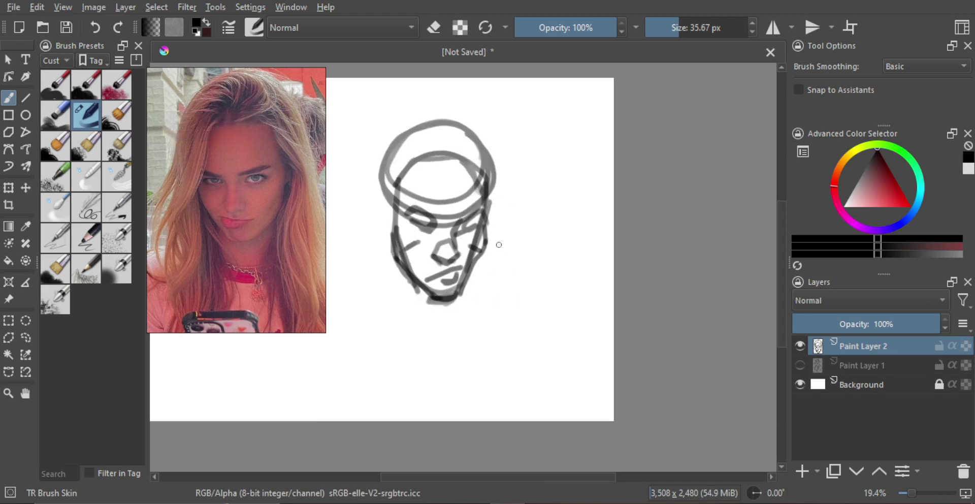
key("e")
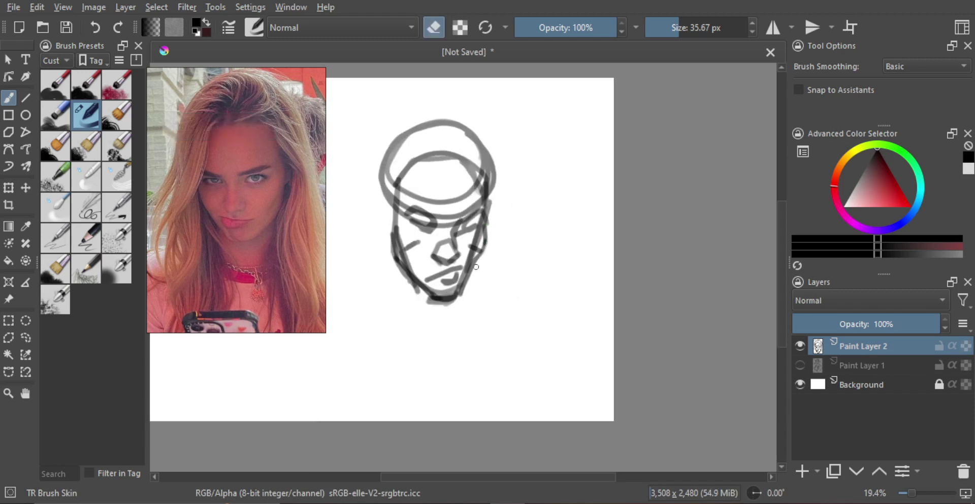
key("e")
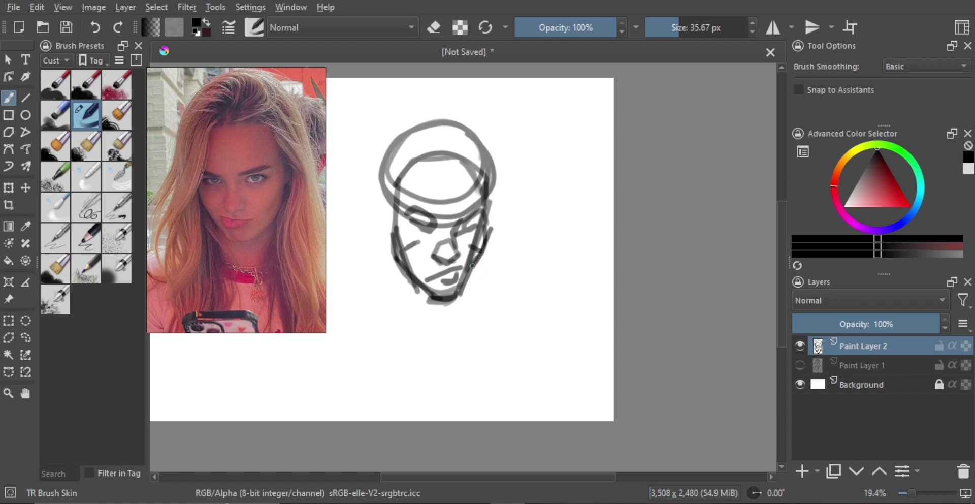
key("m")
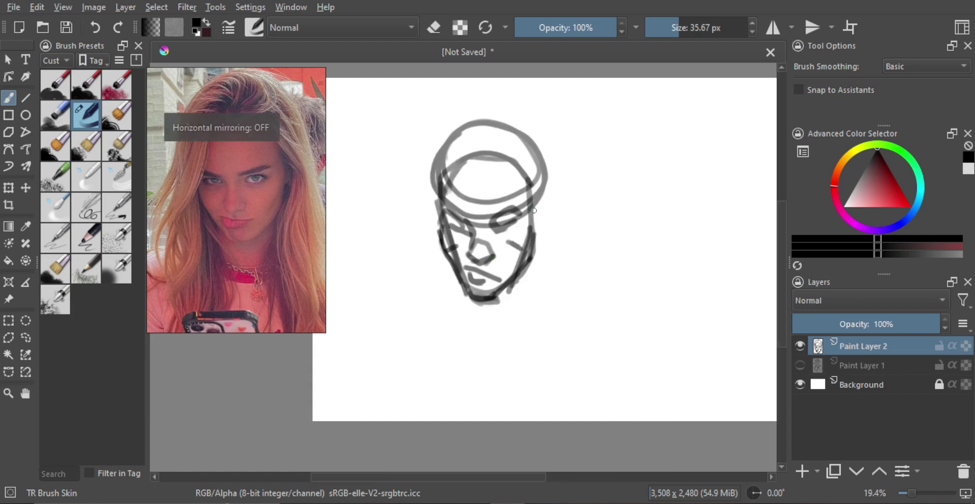
Draw the ear on the right side of the head and reinforce the left contour beside the eye.
mouse_move(534, 231)
left_mouse_down()
mouse_move(533, 254)
mouse_move(543, 197)
mouse_move(542, 234)
left_mouse_up()
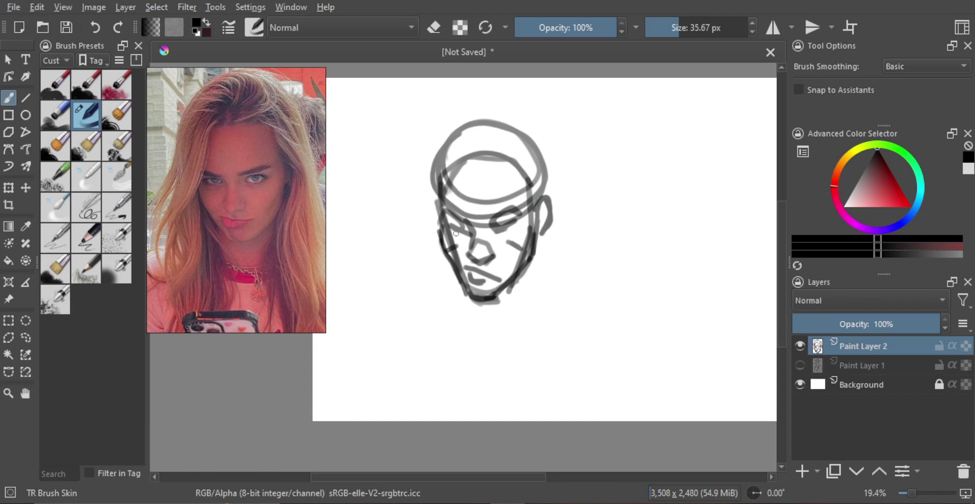
left_click_drag(440, 229, 437, 201)
scroll(458, 216, "up", 1)
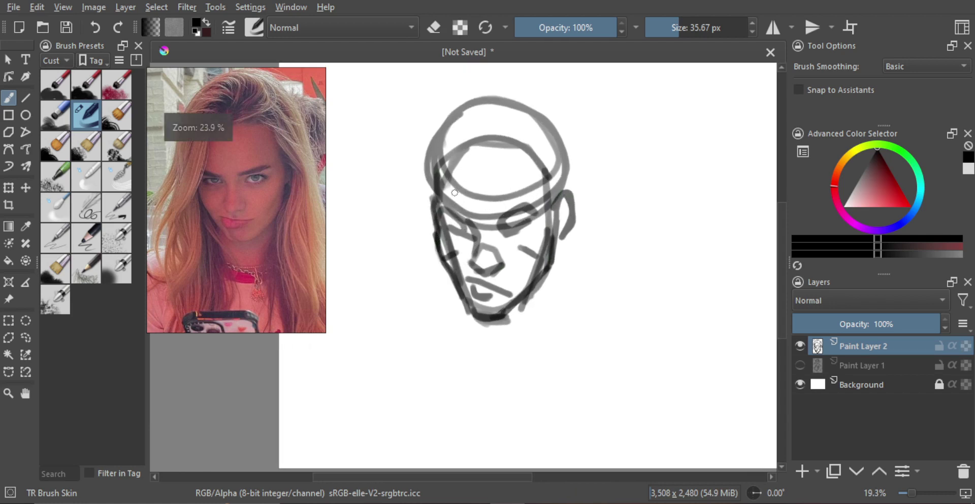
Scribble a small shadow patch for the neck below the chin with a brush of about 42 px.
scroll(226, 178, "down", 3)
left_click_drag(251, 188, 247, 203)
scroll(246, 200, "up", 2)
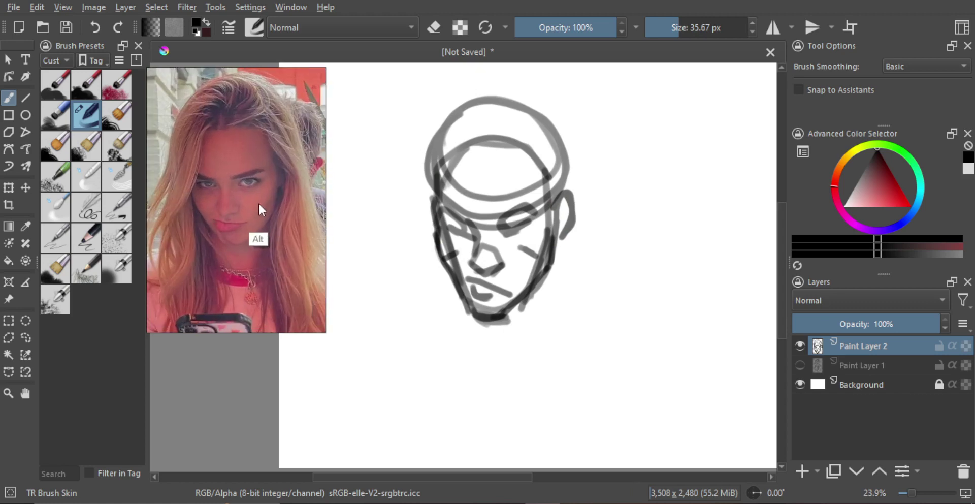
scroll(498, 201, "down", 3)
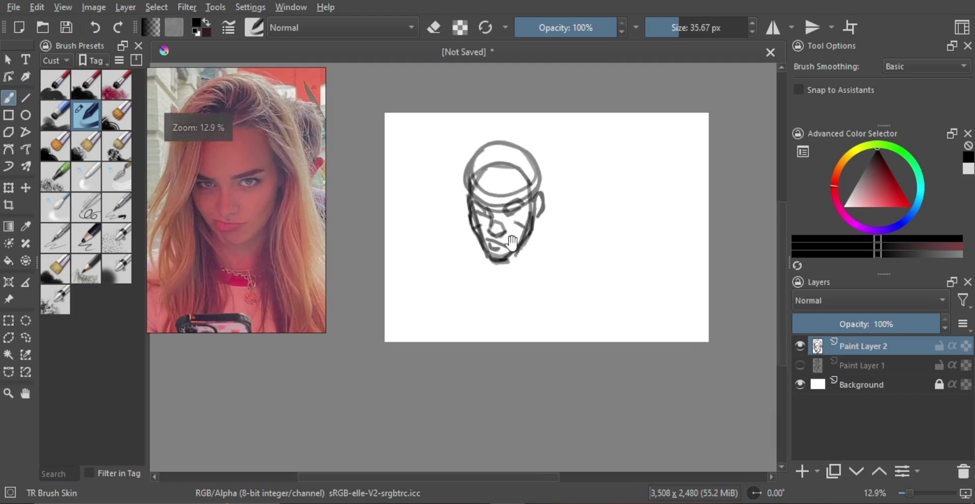
scroll(269, 252, "down", 2)
left_click_drag(263, 245, 253, 211)
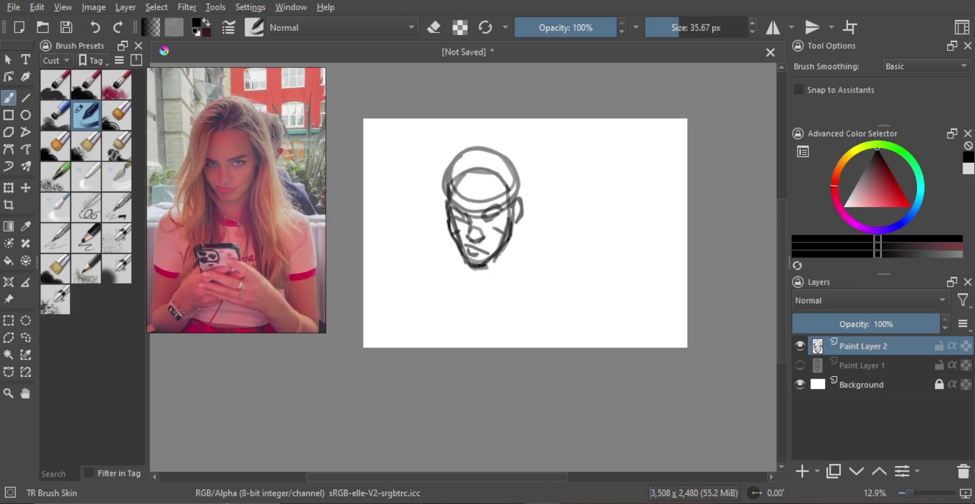
key("bracketright")
left_click_drag(475, 277, 497, 283)
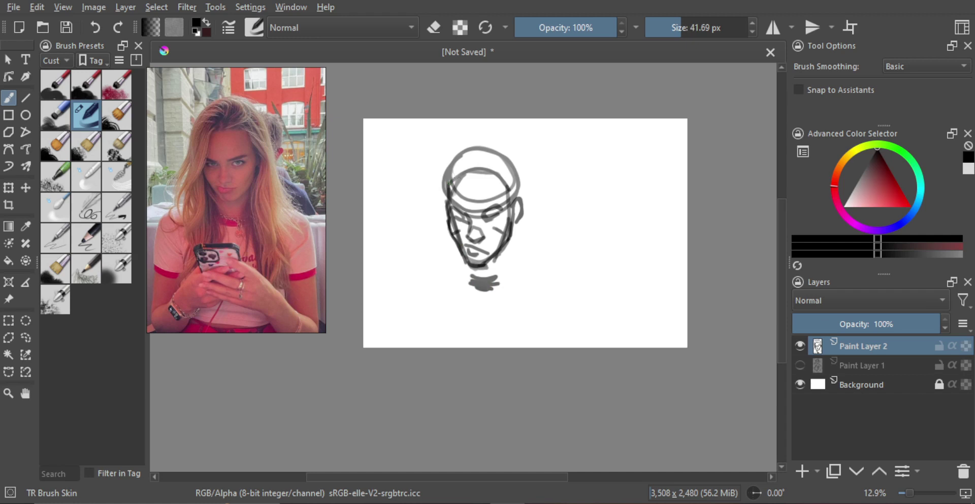
Sketch short hair strands at the crown and the outer outline of the hair arching over both sides of the head.
left_click_drag(458, 141, 477, 168)
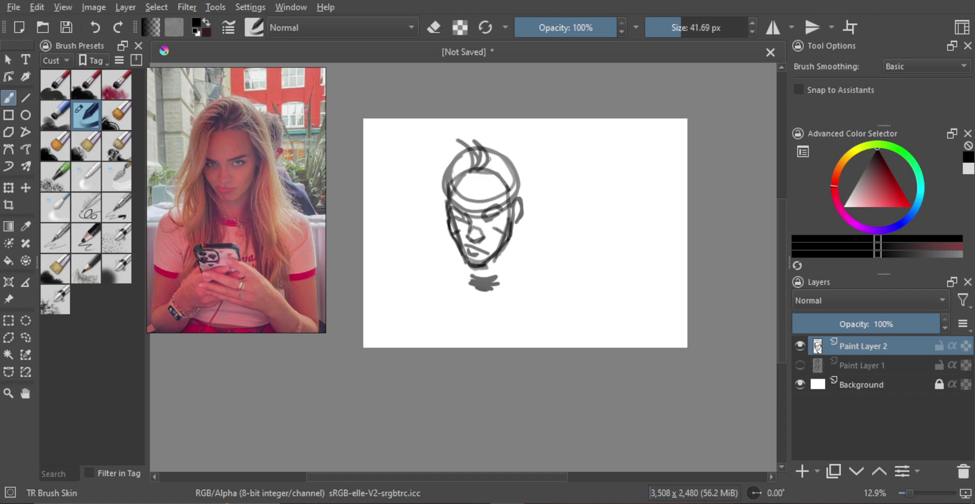
mouse_move(497, 137)
left_mouse_down()
mouse_move(494, 167)
mouse_move(449, 162)
mouse_move(445, 226)
mouse_move(460, 141)
left_mouse_up()
key("ctrl+z")
mouse_move(433, 228)
left_mouse_down()
mouse_move(437, 172)
mouse_move(488, 136)
mouse_move(531, 198)
left_mouse_up()
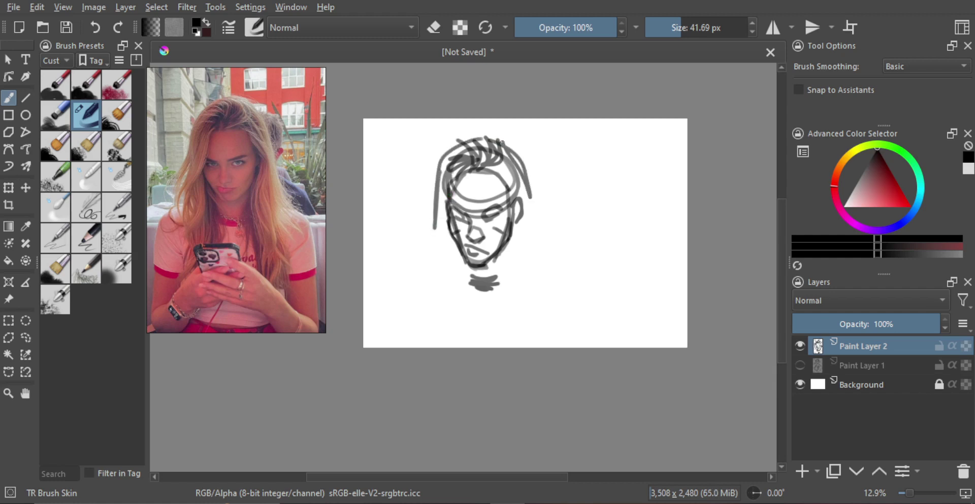
Draw the hair framing both sides of the forehead and a long lock on the left, and thicken the crown strands.
left_click_drag(495, 168, 527, 206)
mouse_move(450, 168)
left_mouse_down()
mouse_move(446, 220)
mouse_move(414, 286)
mouse_move(440, 248)
left_mouse_up()
mouse_move(420, 288)
left_mouse_down()
mouse_move(445, 221)
mouse_move(427, 249)
mouse_move(437, 199)
left_mouse_up()
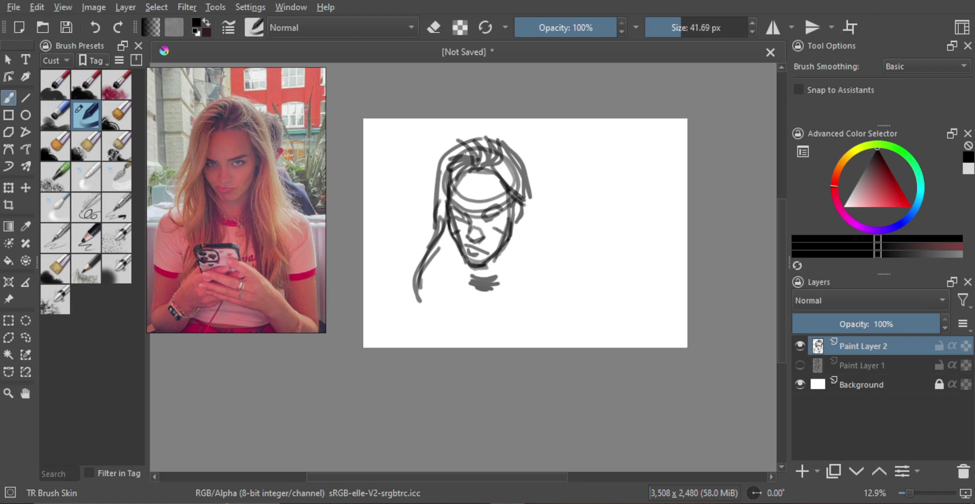
mouse_move(447, 162)
left_mouse_down()
mouse_move(467, 137)
mouse_move(495, 153)
left_mouse_up()
left_click_drag(494, 142, 495, 159)
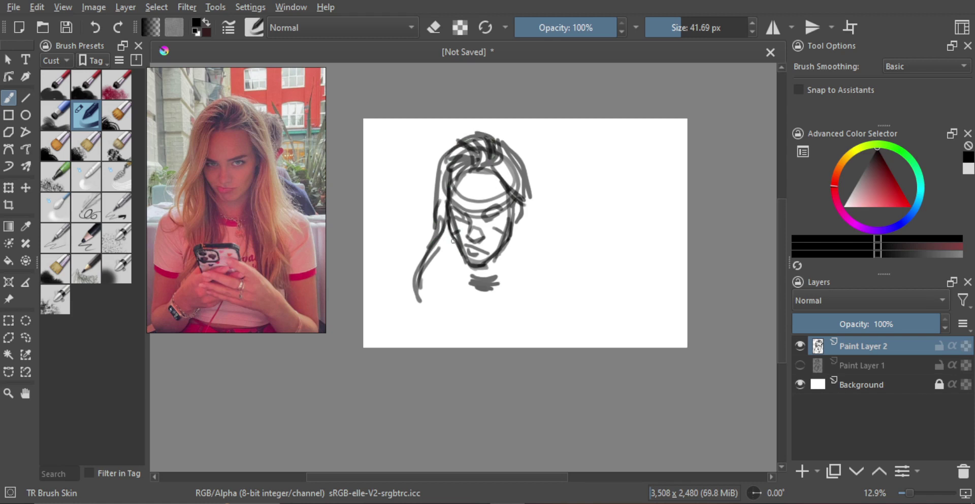
Draw the inner hair strands falling on both sides of the neck down to chest level.
mouse_move(450, 226)
left_mouse_down()
mouse_move(458, 263)
mouse_move(436, 312)
left_mouse_up()
left_click_drag(456, 246, 436, 313)
mouse_move(447, 226)
left_mouse_down()
mouse_move(447, 291)
mouse_move(430, 325)
left_mouse_up()
left_click_drag(446, 273, 430, 333)
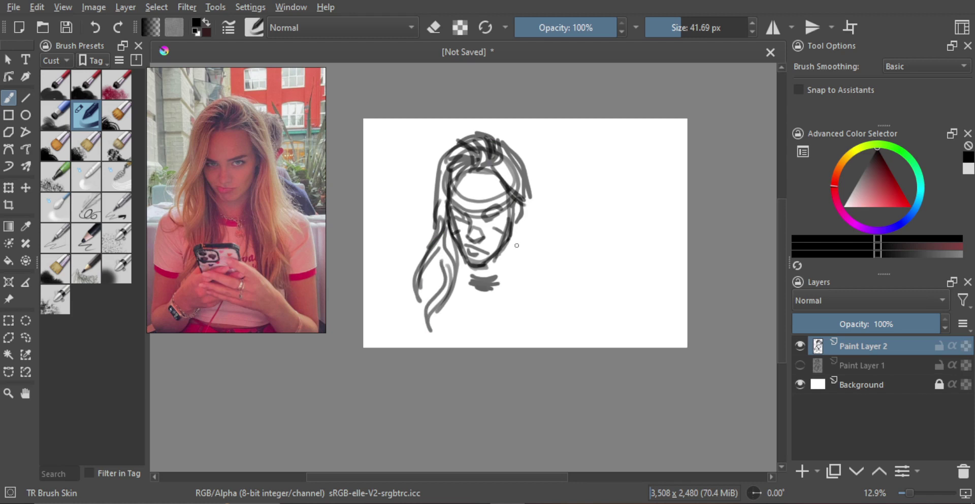
mouse_move(516, 222)
left_mouse_down()
mouse_move(505, 308)
mouse_move(513, 264)
mouse_move(528, 322)
left_mouse_up()
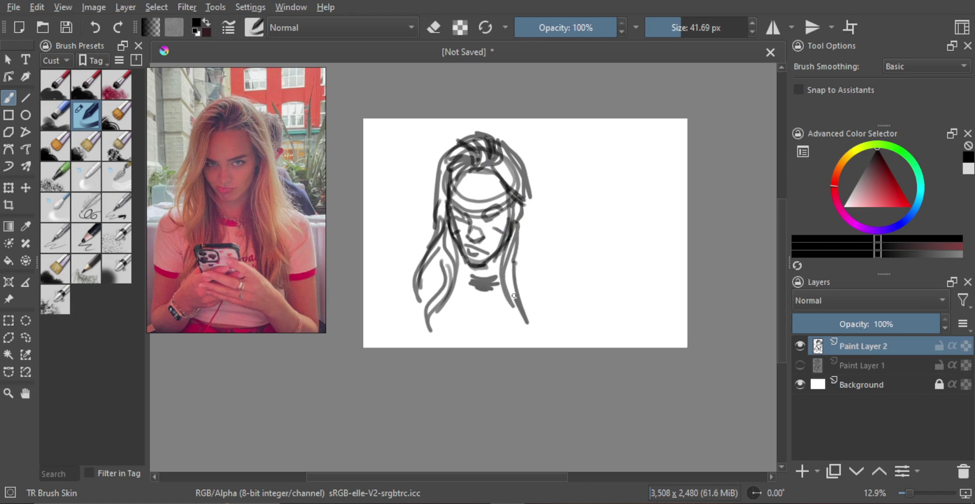
left_click_drag(509, 263, 517, 299)
left_click_drag(513, 280, 518, 299)
Draw the right outer edge of the hair from the upper side of the head down to jaw level.
mouse_move(530, 194)
left_mouse_down()
mouse_move(539, 278)
mouse_move(545, 268)
left_mouse_up()
key("ctrl+z")
key("ctrl+z")
left_click_drag(533, 182, 540, 257)
left_click_drag(518, 150, 532, 189)
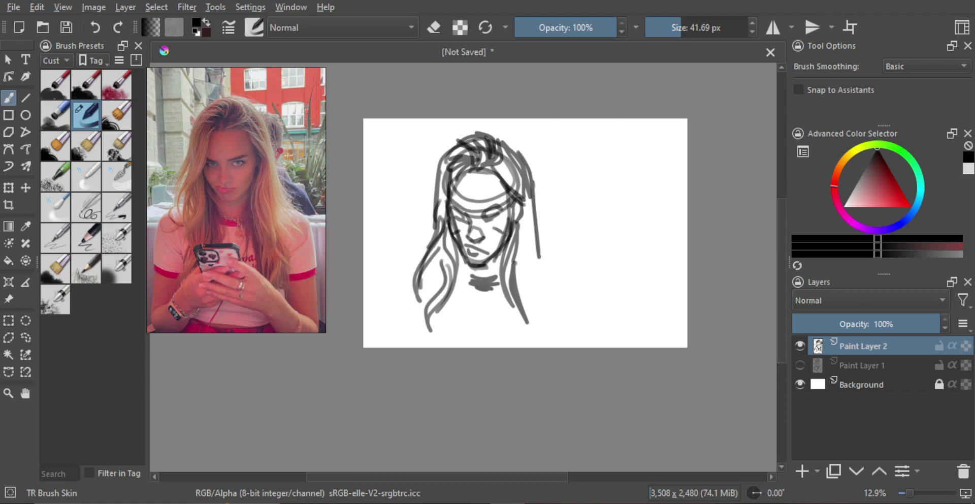
Thicken the hair's outer contours on both sides of the head, and check the sketch with the canvas mirrored.
mouse_move(450, 149)
left_mouse_down()
mouse_move(481, 130)
mouse_move(506, 155)
mouse_move(496, 174)
mouse_move(502, 138)
mouse_move(459, 141)
mouse_move(437, 162)
mouse_move(435, 222)
left_mouse_up()
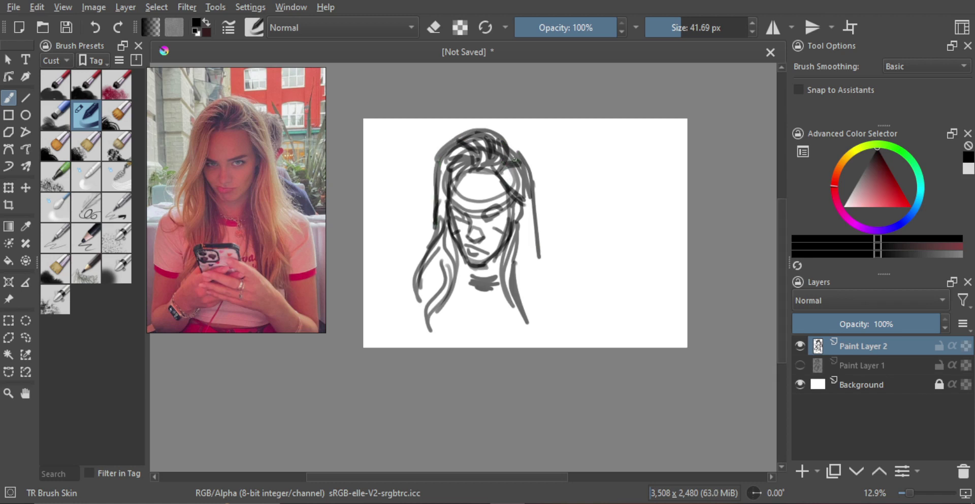
left_click_drag(522, 158, 531, 217)
left_click_drag(533, 185, 547, 261)
left_click_drag(533, 222, 536, 262)
key("m")
key("m")
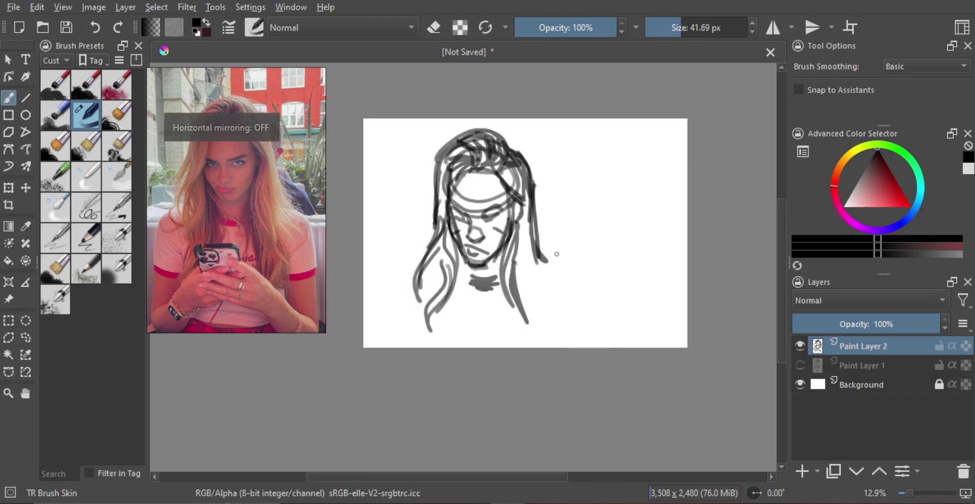
Draw short shoulder lines sloping outward from the hair on both sides of the figure.
left_click_drag(437, 239, 401, 265)
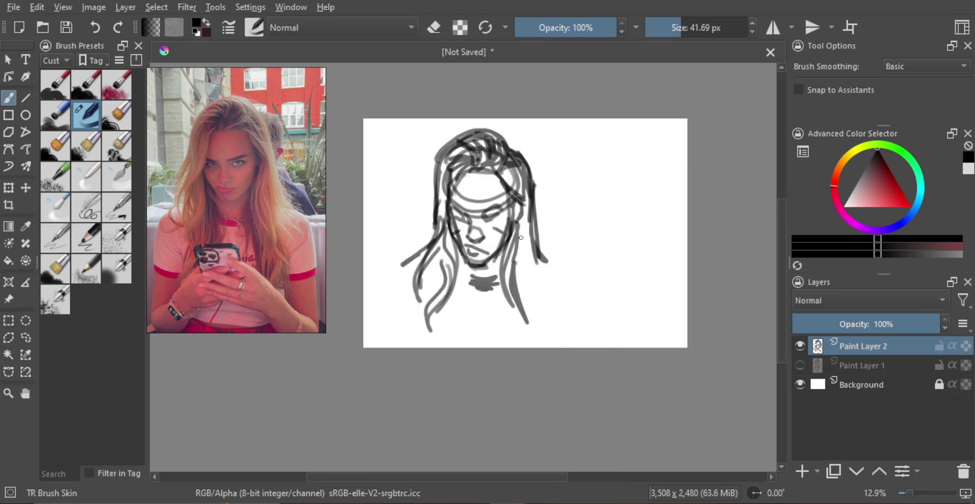
key("ctrl+z")
left_click_drag(544, 262, 573, 279)
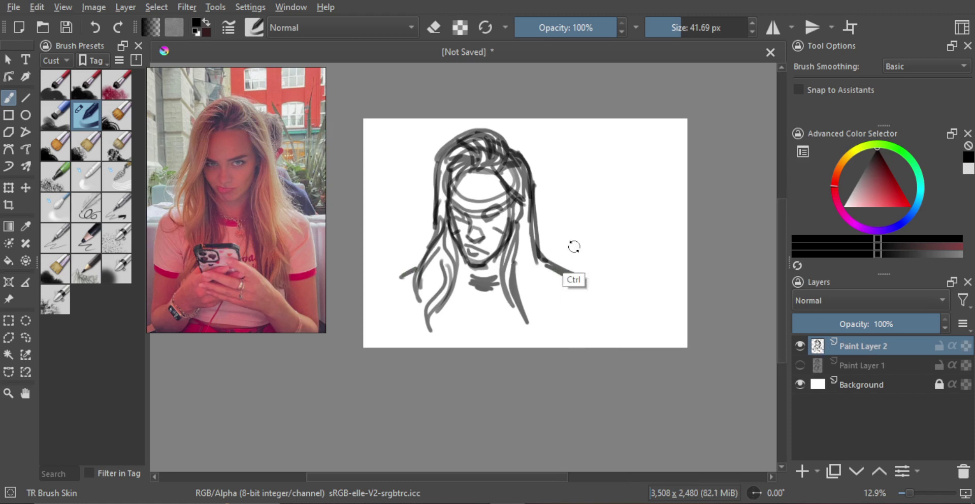
Scale the sketch down slightly and move it toward the middle of the canvas.
key("ctrl+t")
left_click_drag(577, 129, 551, 162)
left_click_drag(525, 218, 582, 187)
key("Return")
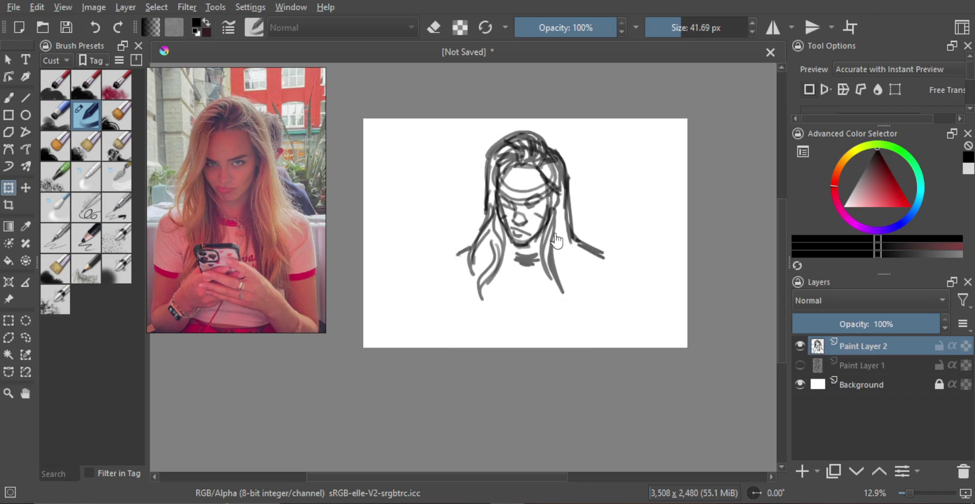
Draw a wavy outer lock of hair on the left side, falling from eye level to the shoulder.
key("b")
mouse_move(538, 257)
left_mouse_down()
mouse_move(531, 243)
mouse_move(536, 271)
left_mouse_up()
left_click_drag(453, 261, 455, 260, "shift")
left_click_drag(475, 164, 459, 242)
left_click_drag(475, 174, 461, 242)
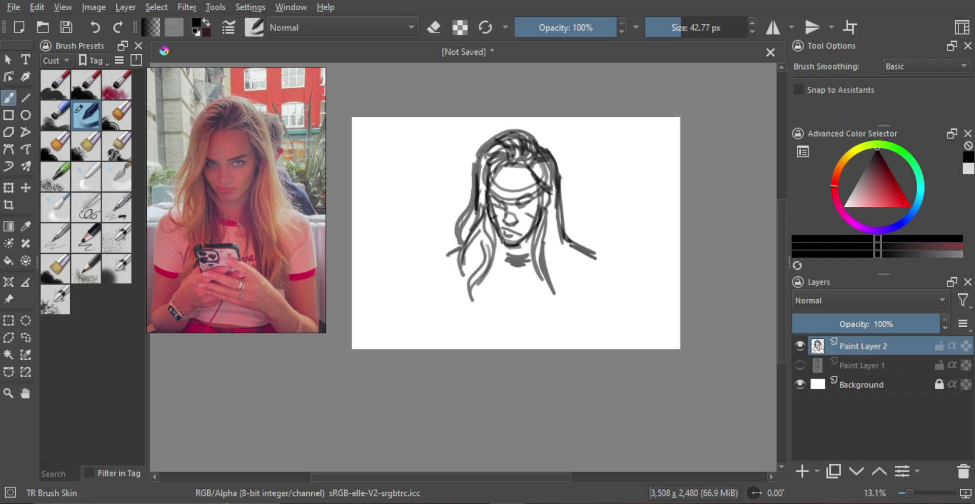
Darken the hair's right edge and draw the outer edges of both upper arms down from the shoulders.
left_click_drag(557, 187, 561, 240)
left_click_drag(448, 257, 454, 308)
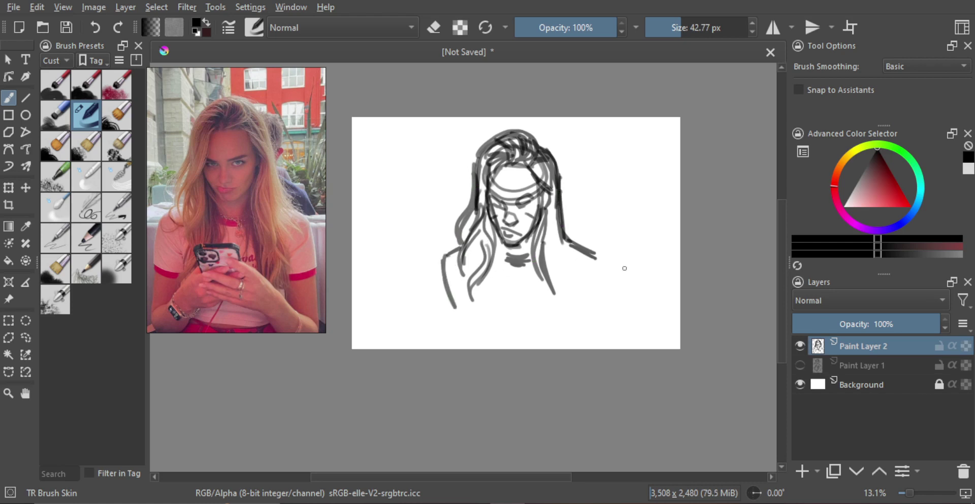
left_click_drag(603, 262, 591, 307)
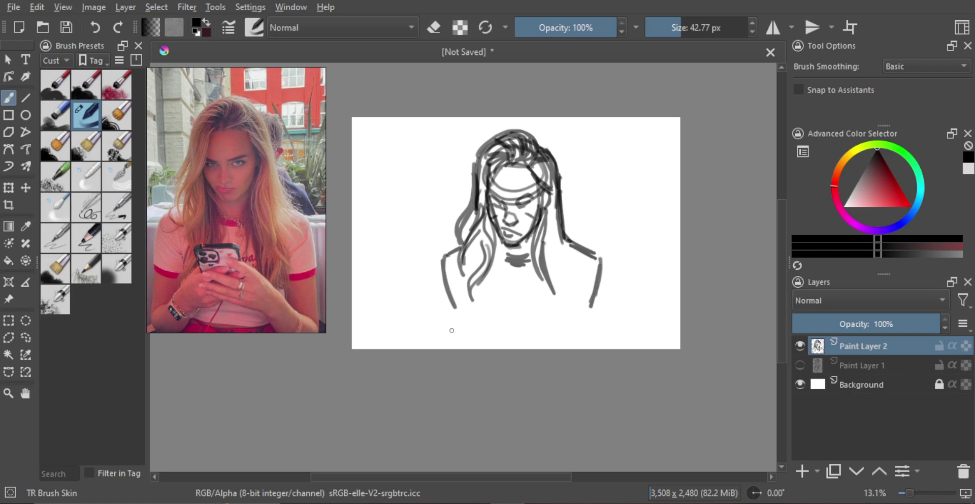
Block in the phone held in front of the chest with the hands and forearms around it.
mouse_move(446, 347)
left_mouse_down()
mouse_move(463, 319)
mouse_move(482, 312)
mouse_move(491, 281)
mouse_move(495, 299)
mouse_move(523, 316)
left_mouse_up()
left_click_drag(498, 311, 530, 318)
left_click_drag(482, 325, 527, 325)
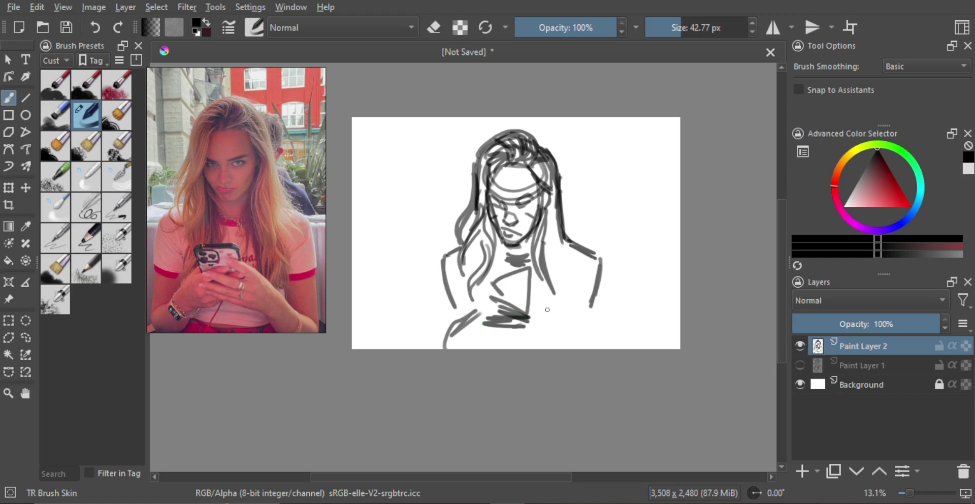
mouse_move(517, 283)
left_mouse_down()
mouse_move(535, 301)
mouse_move(548, 346)
mouse_move(549, 315)
left_mouse_up()
mouse_move(489, 303)
left_mouse_down()
mouse_move(474, 339)
mouse_move(502, 337)
left_mouse_up()
left_click_drag(560, 319, 602, 346)
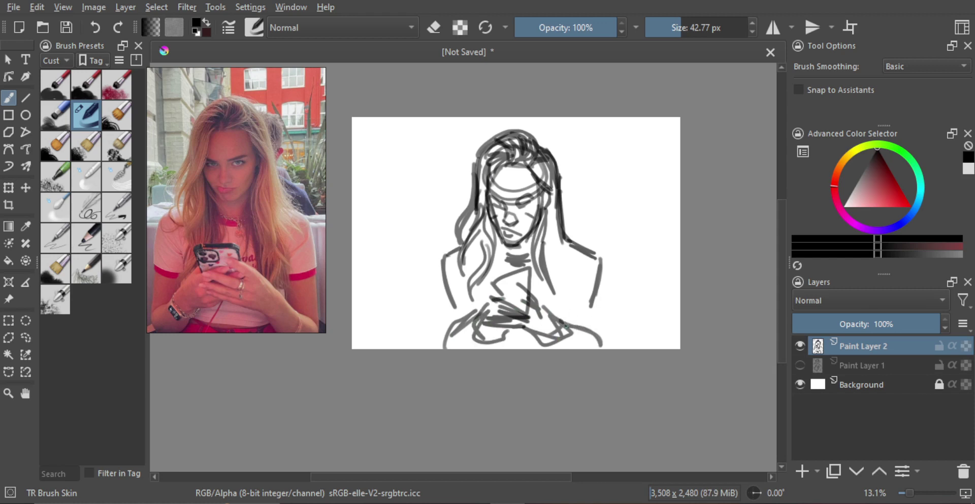
Scribble the dark sleeve cuffs across both upper arms.
left_click_drag(453, 308, 456, 308)
left_click_drag(441, 294, 461, 311)
mouse_move(574, 311)
left_mouse_down()
mouse_move(596, 307)
mouse_move(591, 314)
left_mouse_up()
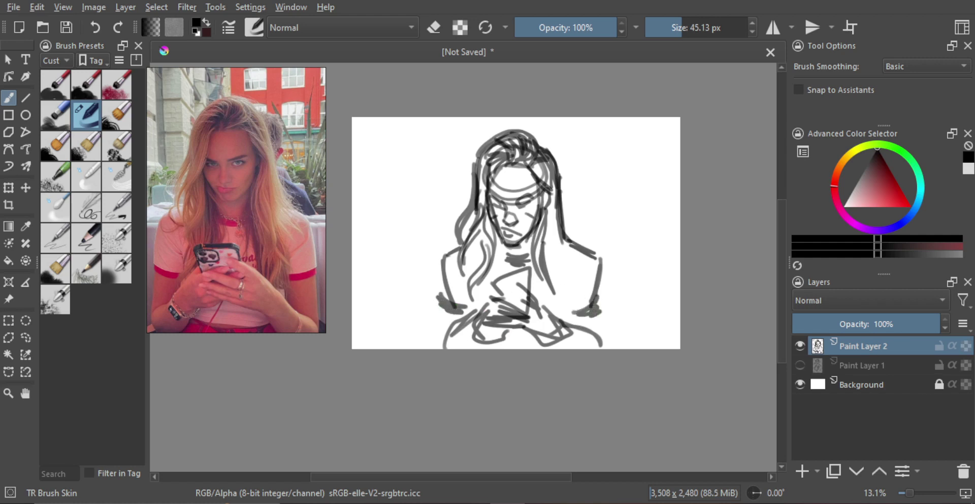
Draw the outer arm contours down to the canvas's lower edge and add short inner lines beside both arms.
left_click_drag(441, 261, 438, 349)
key("ctrl+z")
mouse_move(599, 260)
left_mouse_down()
mouse_move(592, 322)
mouse_move(602, 341)
left_mouse_up()
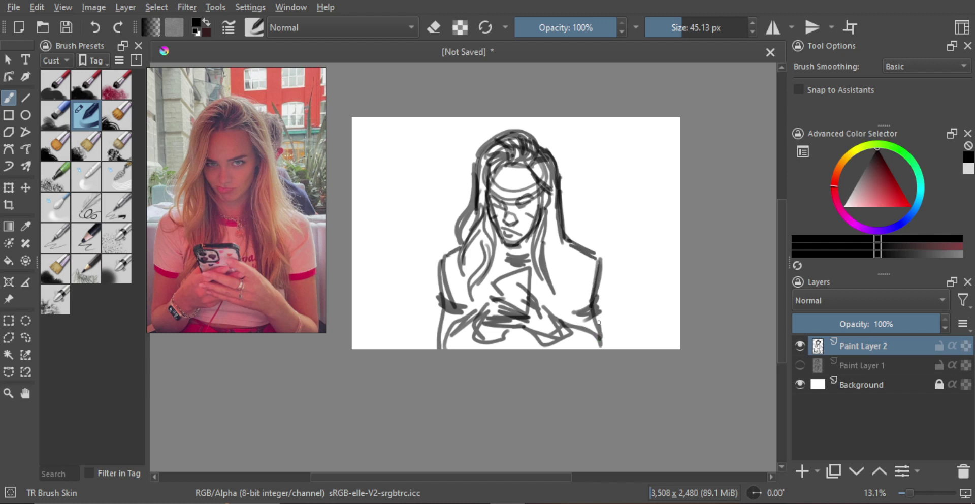
left_click_drag(597, 294, 594, 325)
left_click_drag(600, 274, 606, 347)
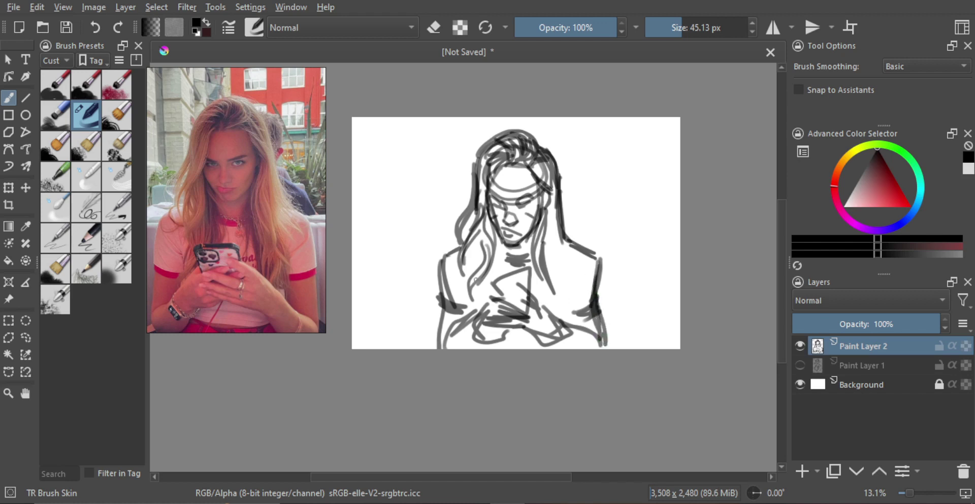
left_click_drag(564, 275, 561, 307)
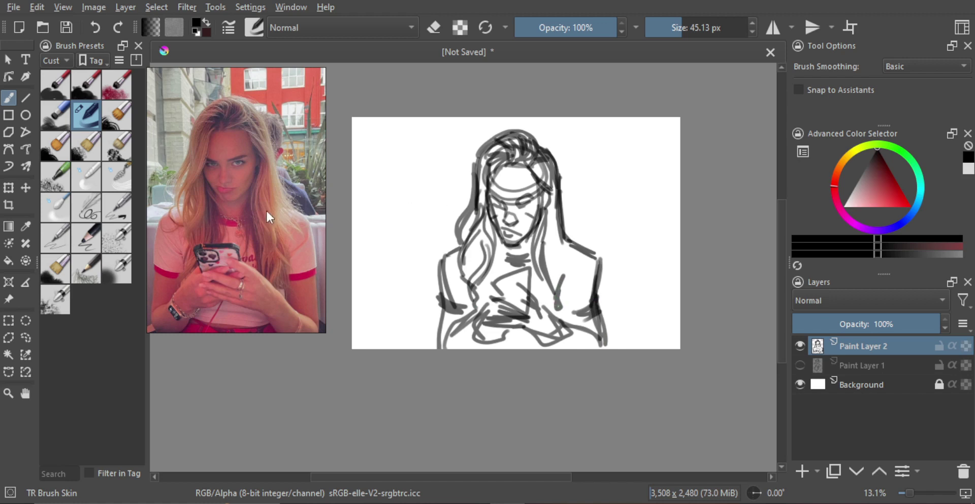
Zoom out and reposition the reference photo to show the woman's whole seated scene.
scroll(287, 229, "down", 5)
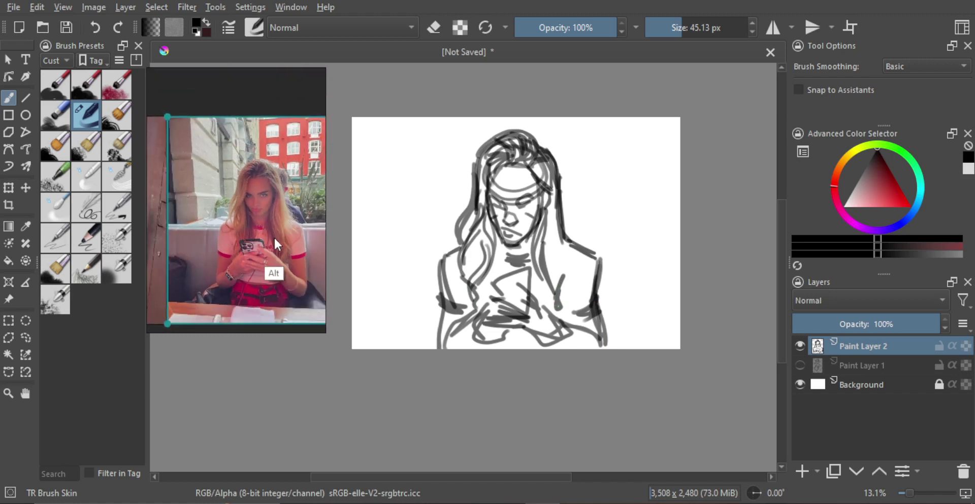
left_click_drag(273, 236, 250, 212)
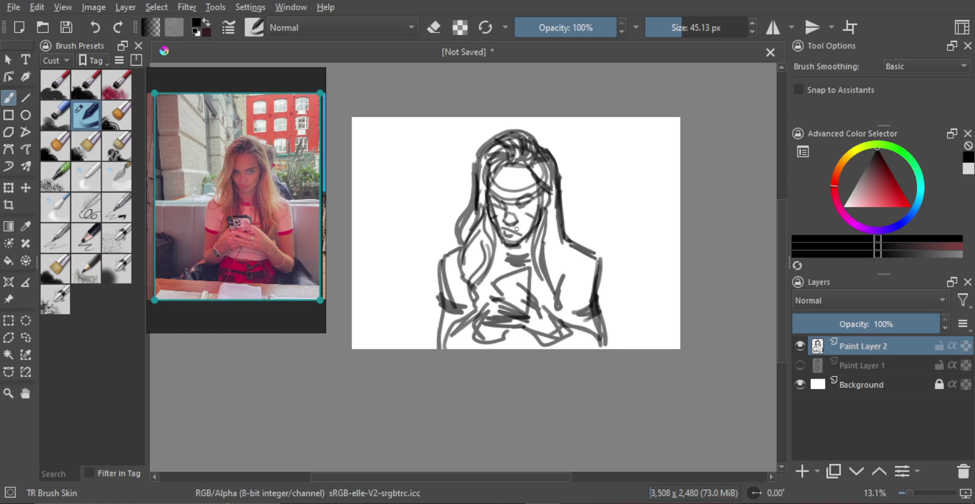
key("ctrl+t")
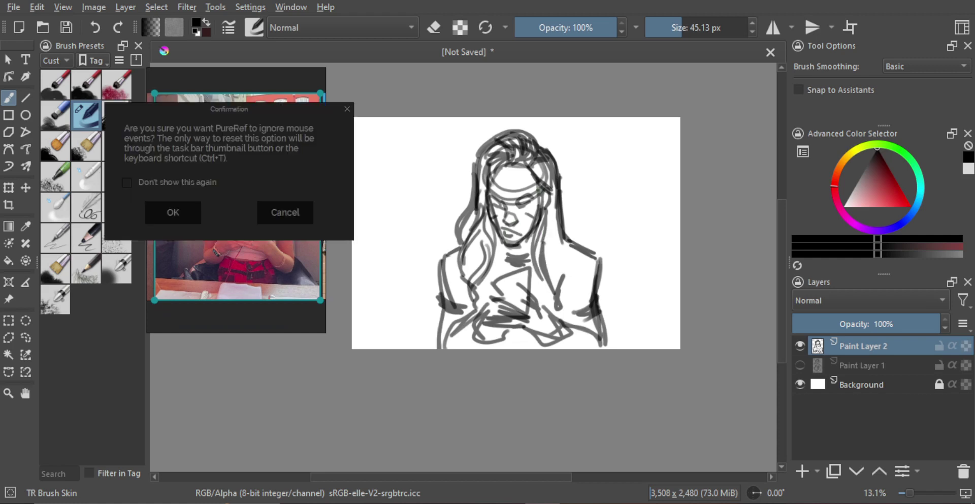
left_click(284, 207)
left_click(613, 246)
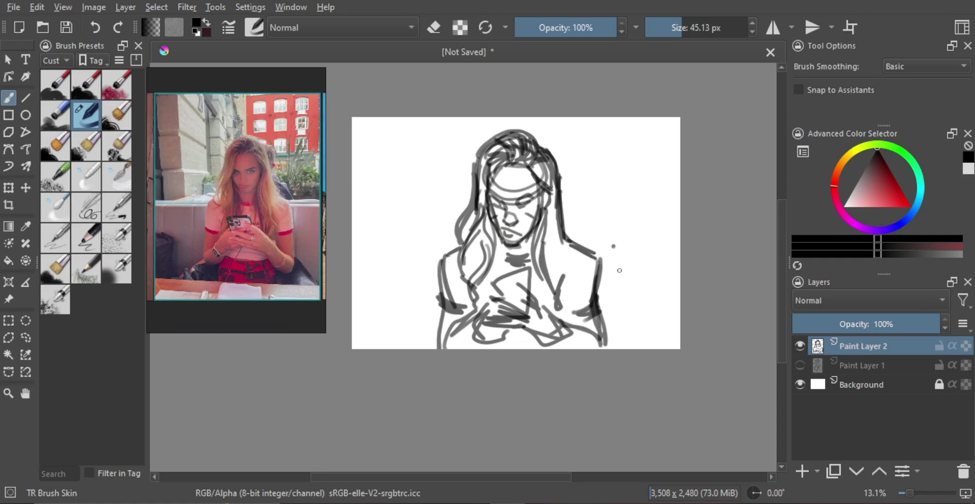
key("ctrl+z")
Enlarge the figure sketch and position it so it fills the canvas height with the crown cropped at the upper edge.
key("ctrl+t")
mouse_move(610, 125)
left_mouse_down()
mouse_move(647, 83)
mouse_move(632, 100)
left_mouse_up()
left_click_drag(606, 140, 600, 141)
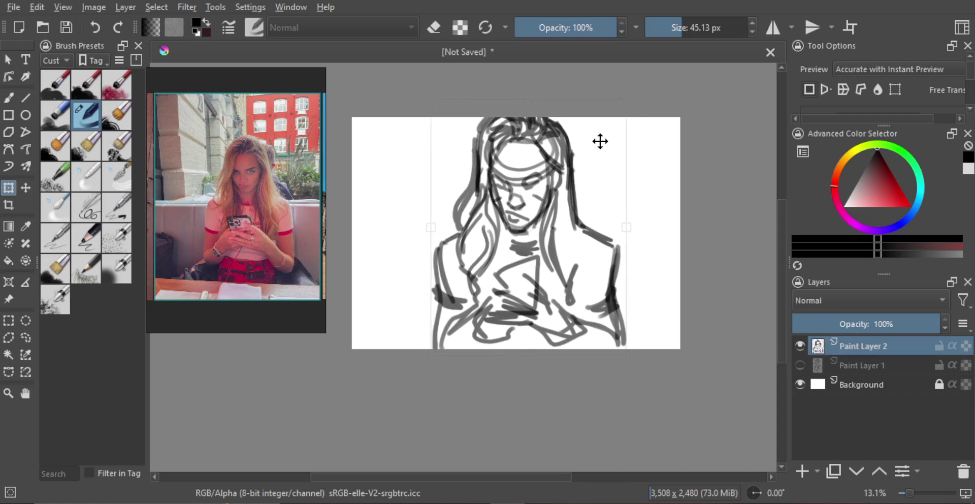
key("Return")
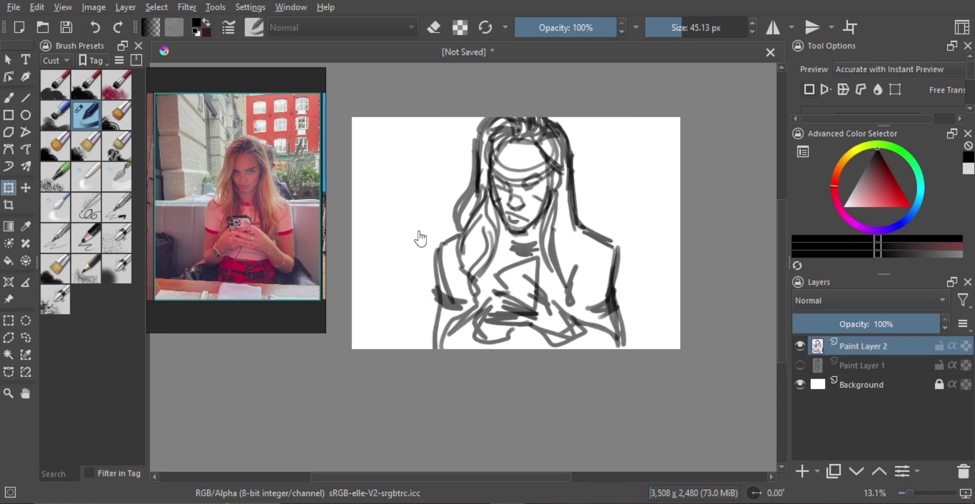
Draw the horizontal upper edge of the seat back on both sides of the figure with a larger brush.
key("b")
key("bracketright")
key("bracketright")
mouse_move(361, 222)
left_mouse_down()
mouse_move(351, 233)
mouse_move(448, 233)
left_mouse_up()
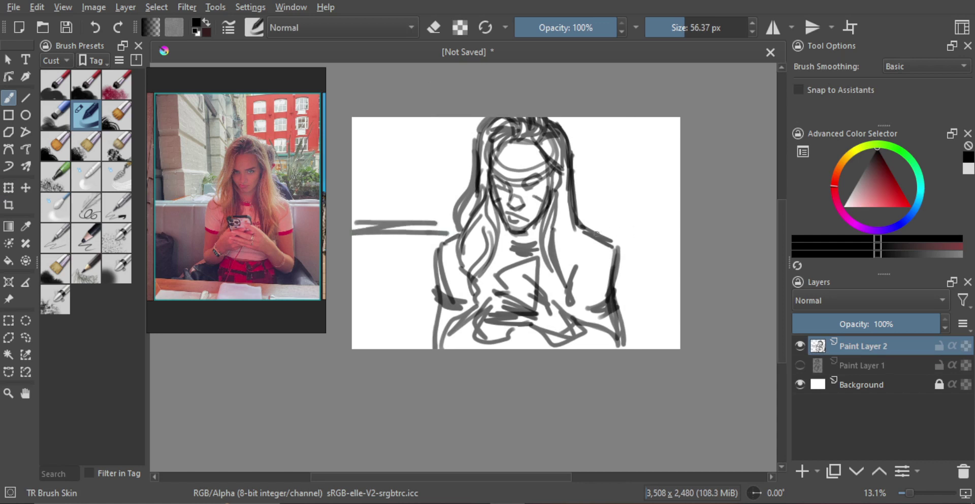
left_click_drag(597, 234, 671, 237)
Enlarge the brush to about 74 px and draw two vertical seams on the seat back left of the figure.
key("bracketright")
key("bracketright")
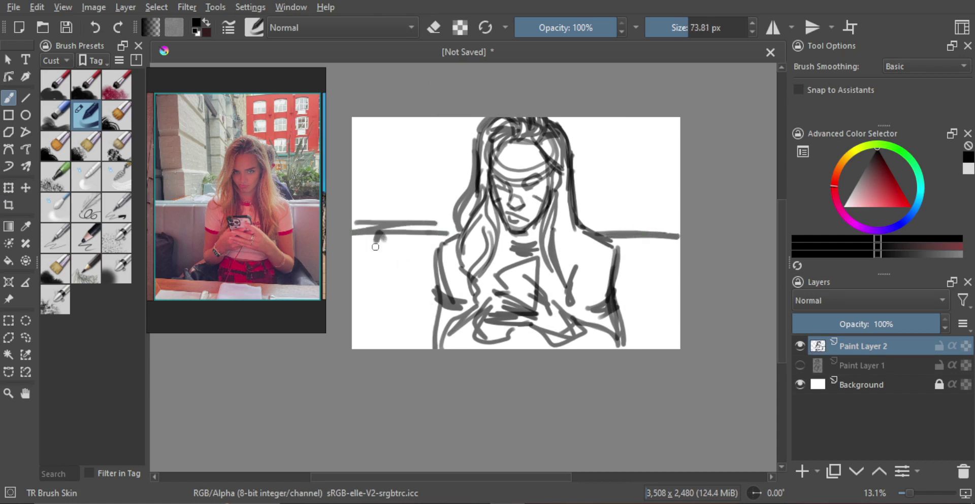
left_click_drag(377, 226, 375, 277)
left_click_drag(418, 224, 419, 320)
key("bracketright")
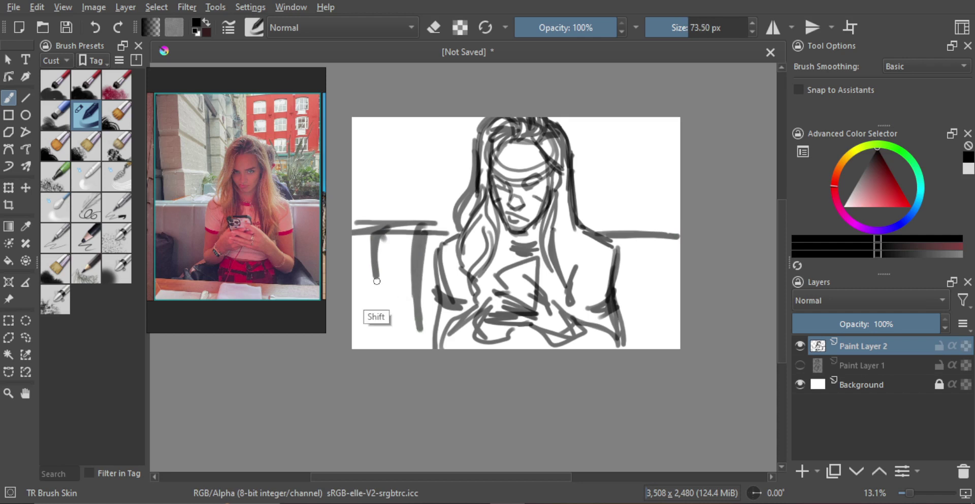
Outline the dark bag in the lower-left corner of the scene and fill it with dark strokes.
mouse_move(354, 304)
left_mouse_down()
mouse_move(389, 282)
mouse_move(355, 306)
mouse_move(385, 296)
mouse_move(395, 348)
left_mouse_up()
key("bracketright")
key("bracketright")
mouse_move(381, 310)
left_mouse_down()
mouse_move(363, 313)
mouse_move(381, 325)
mouse_move(387, 298)
mouse_move(363, 347)
left_mouse_up()
mouse_move(388, 291)
left_mouse_down()
mouse_move(357, 309)
mouse_move(360, 335)
mouse_move(384, 347)
left_mouse_up()
left_click_drag(412, 312, 429, 312)
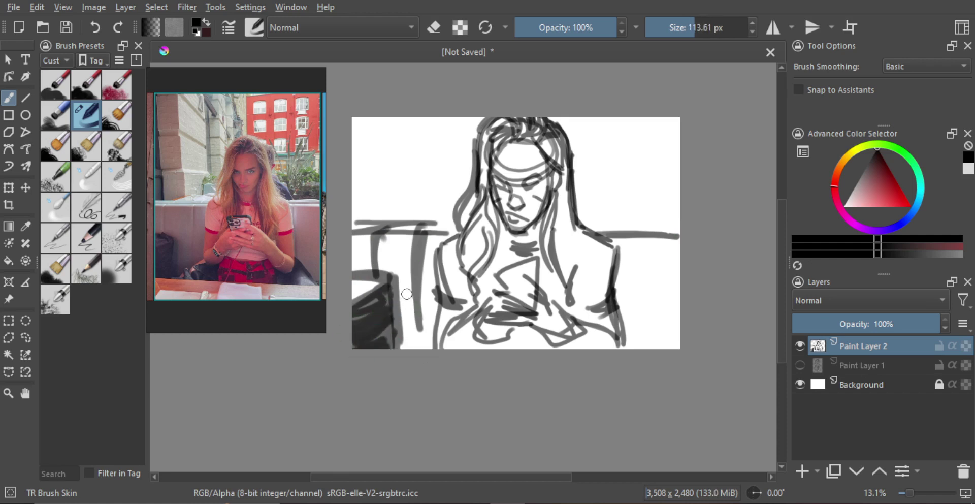
Shade the seat back gray between the bag and the left arm and beside the right arm, using a brush of about 156 px.
mouse_move(397, 274)
left_mouse_down()
mouse_move(404, 345)
mouse_move(405, 279)
mouse_move(406, 341)
mouse_move(426, 339)
mouse_move(442, 309)
mouse_move(400, 280)
mouse_move(421, 330)
mouse_move(448, 265)
left_mouse_up()
key("ctrl+z")
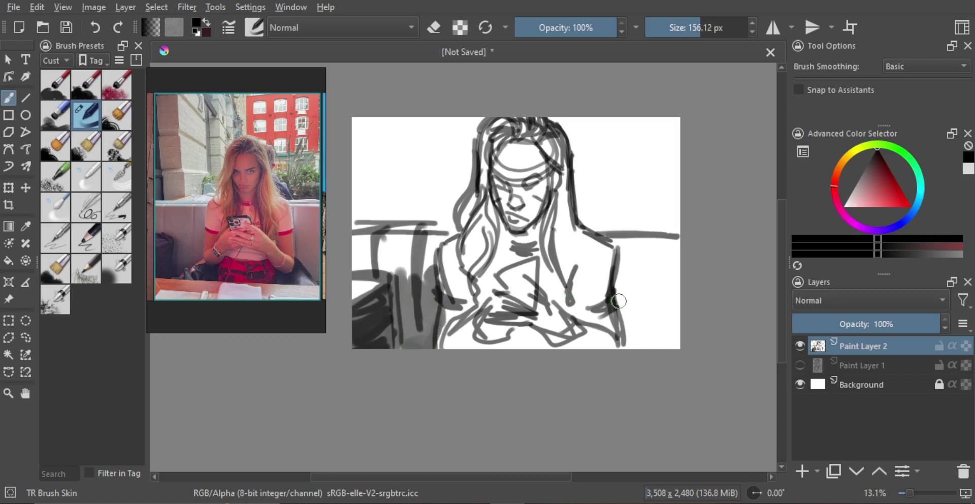
key("bracketright")
mouse_move(625, 251)
left_mouse_down()
mouse_move(628, 339)
mouse_move(653, 321)
mouse_move(658, 347)
mouse_move(648, 241)
mouse_move(663, 308)
left_mouse_up()
mouse_move(672, 270)
left_mouse_down()
mouse_move(675, 342)
mouse_move(677, 250)
mouse_move(666, 245)
left_mouse_up()
Extend the backrest's upper edge to the hair on the left and add a second parallel line on the right, using a smaller brush.
key("[")
left_click_drag(376, 218, 366, 217)
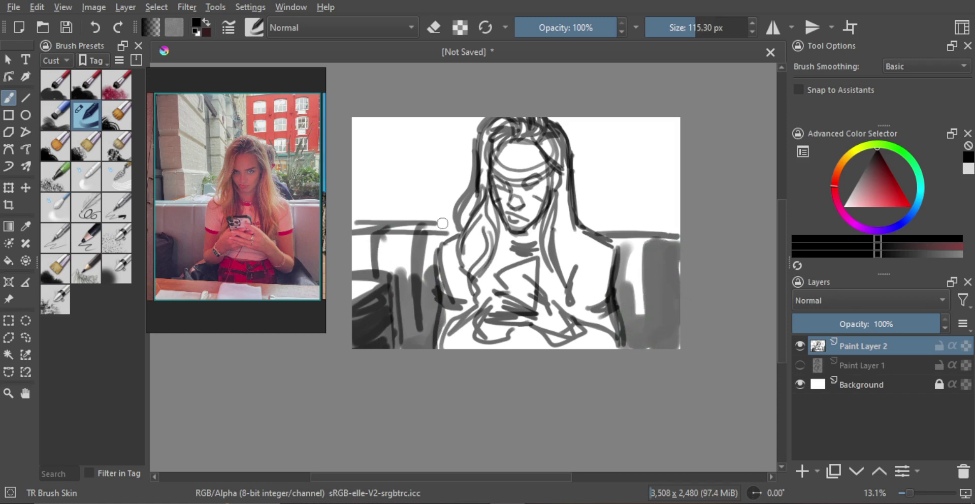
left_click_drag(440, 223, 425, 224)
left_click_drag(432, 221, 459, 227)
key("bracketleft")
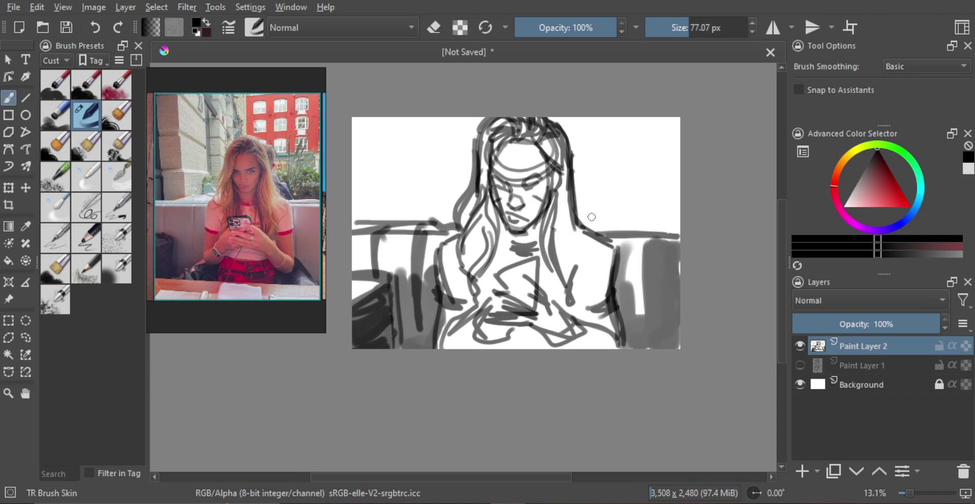
left_click_drag(579, 222, 676, 224)
Enlarge the brush to about 110 px and draw the stone wall's vertical edge at the far left above the backrest.
key("bracketright")
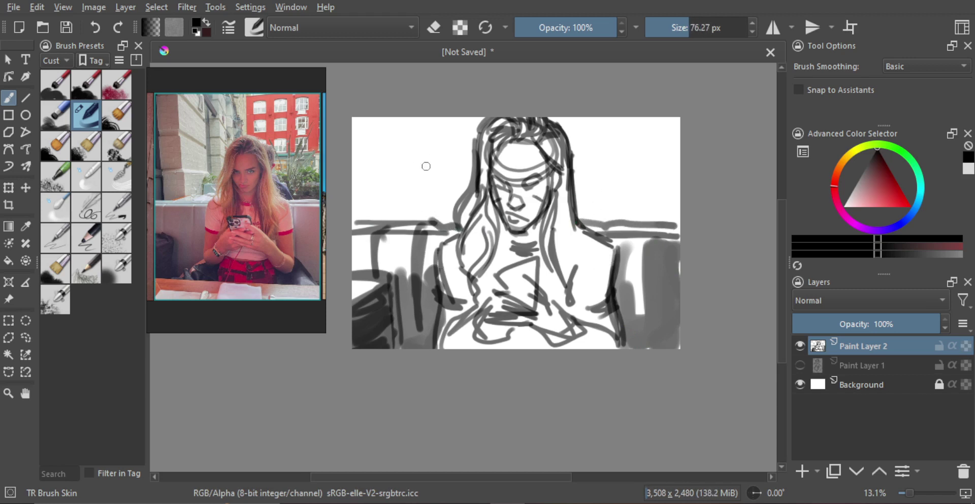
key("bracketright")
key("bracketright")
left_click_drag(361, 115, 372, 200)
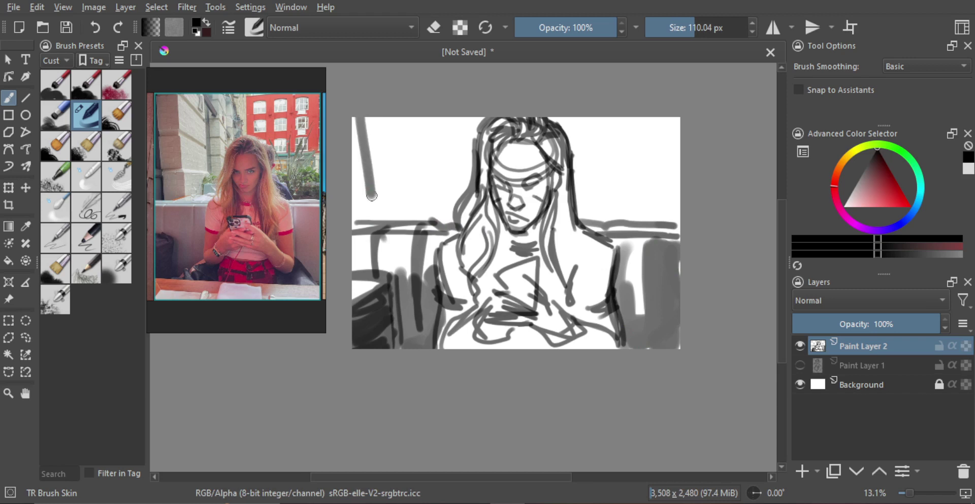
key("ctrl+z")
left_click_drag(360, 118, 383, 227)
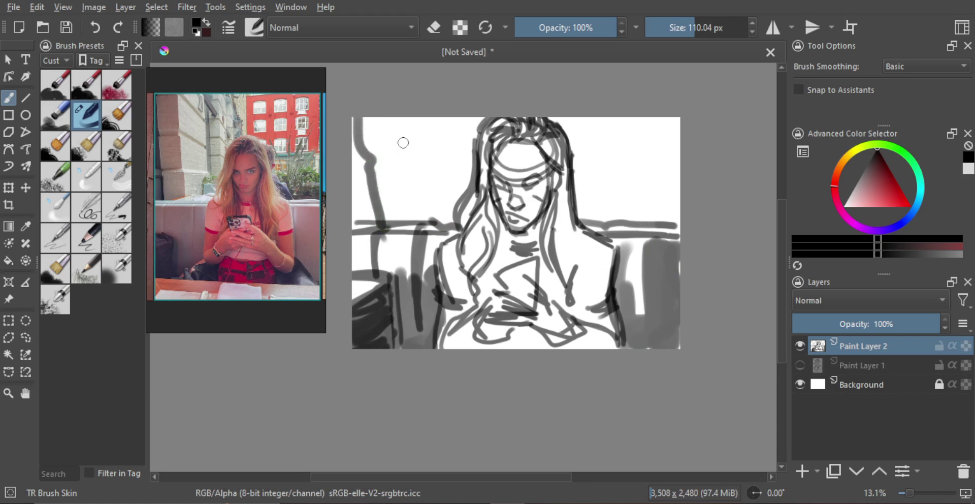
left_click_drag(400, 117, 426, 231)
key("ctrl+z")
left_click_drag(462, 118, 463, 195)
key("ctrl+z")
key("ctrl+z")
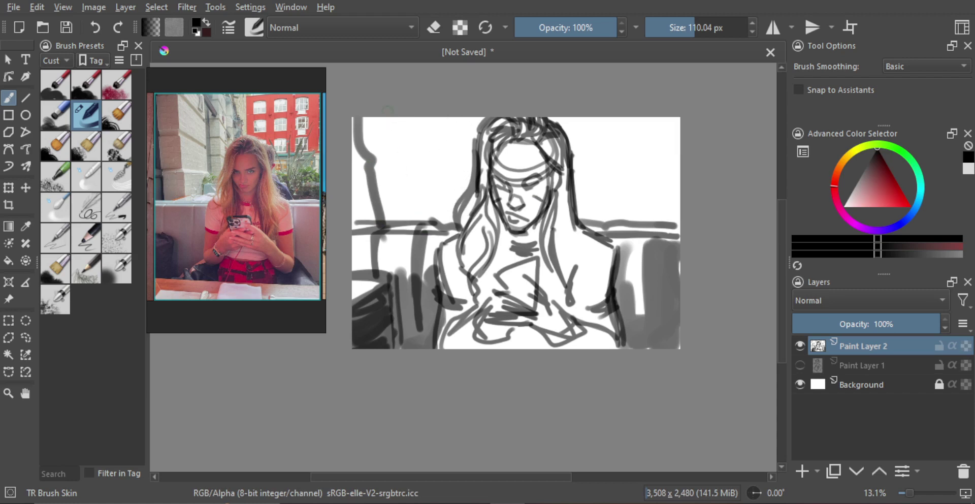
Draw two more vertical lines and the slanted horizontal courses of the stone wall left of the figure.
left_click_drag(384, 117, 406, 219)
mouse_move(447, 119)
left_mouse_down()
mouse_move(448, 216)
mouse_move(443, 199)
left_mouse_up()
left_click_drag(366, 189, 374, 189)
mouse_move(364, 153)
left_mouse_down()
mouse_move(388, 146)
mouse_move(439, 158)
mouse_move(422, 164)
left_mouse_up()
mouse_move(369, 202)
left_mouse_down()
mouse_move(394, 191)
mouse_move(440, 195)
left_mouse_up()
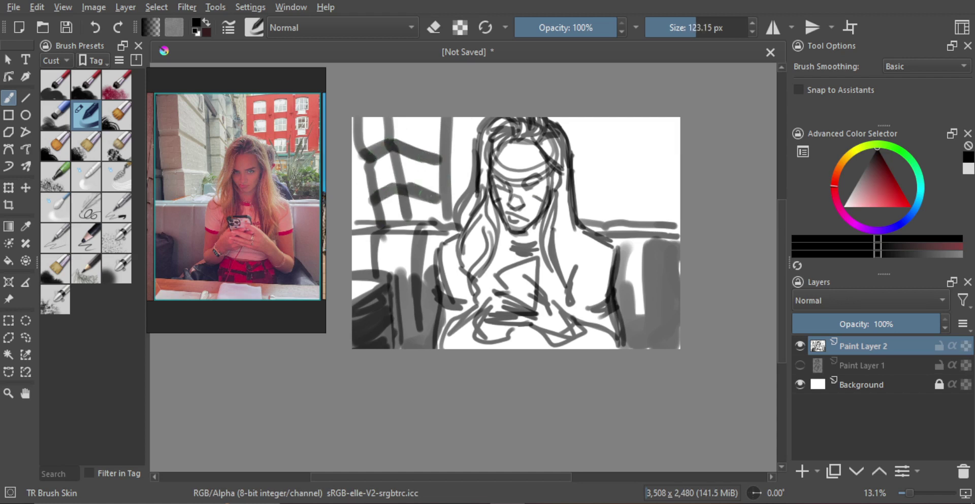
Darken the vertical strip at the wall's right edge and shade the gap between it and the hair.
left_click_drag(418, 141, 461, 143, "shift")
left_click_drag(451, 118, 450, 209)
mouse_move(450, 209)
left_mouse_down()
mouse_move(453, 111)
mouse_move(457, 184)
left_mouse_up()
mouse_move(474, 139)
left_mouse_down("shift")
mouse_move(459, 135)
mouse_move(472, 142)
mouse_move(458, 192)
left_mouse_up("shift")
key("ctrl+z")
key("ctrl+z")
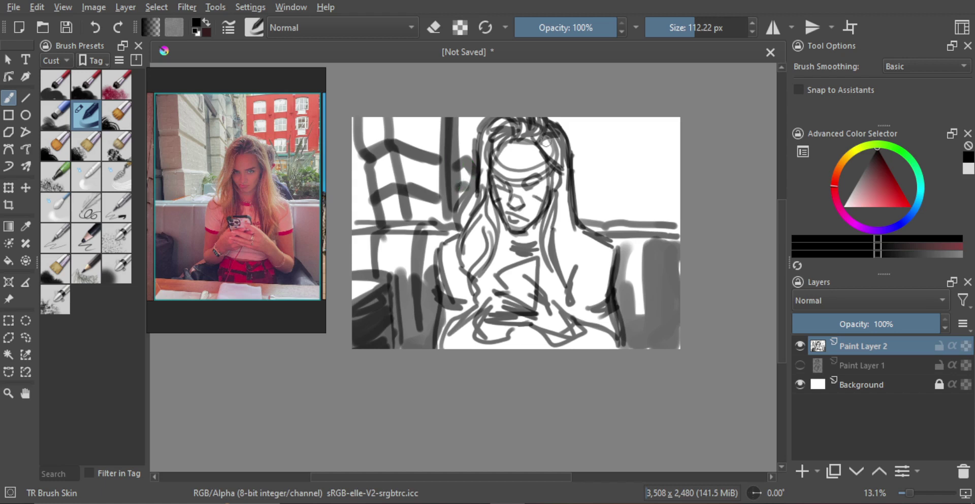
Enlarge the brush to about 174 px and fill the background right of the head with gray down to the backrest.
key("bracketright")
key("bracketright")
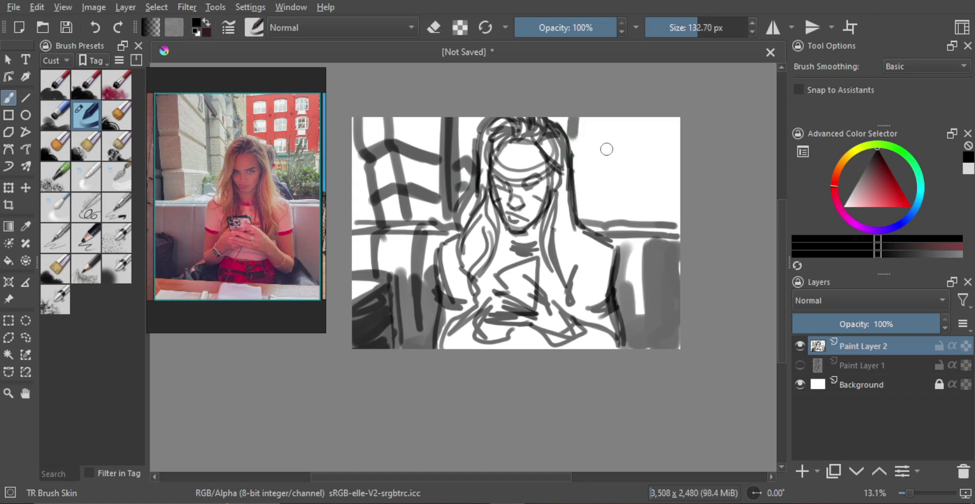
key("bracketright")
key("bracketright")
key("bracketright")
left_click(587, 127)
left_click_drag(584, 141, 583, 202)
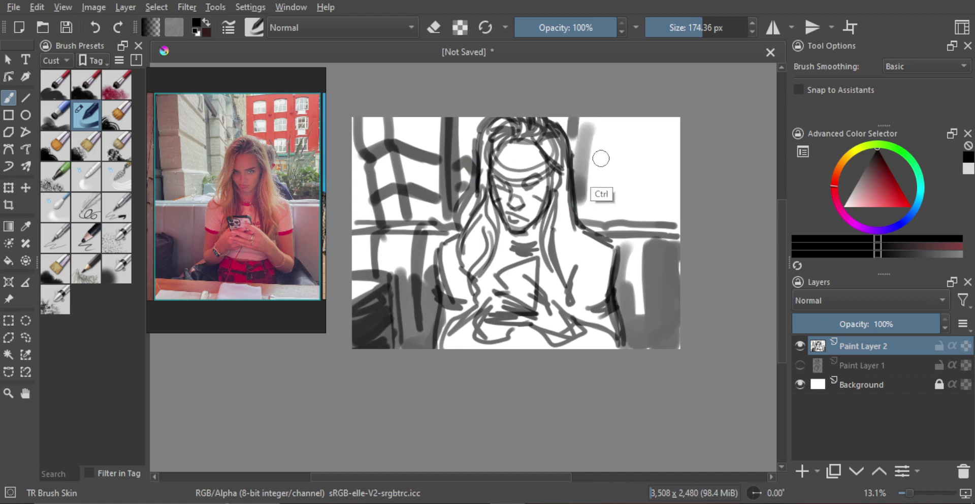
key("ctrl+z")
mouse_move(588, 120)
left_mouse_down()
mouse_move(582, 161)
mouse_move(596, 160)
mouse_move(616, 127)
mouse_move(572, 206)
mouse_move(603, 225)
mouse_move(616, 199)
mouse_move(623, 213)
mouse_move(637, 193)
mouse_move(651, 134)
mouse_move(666, 119)
mouse_move(684, 217)
mouse_move(679, 122)
left_mouse_up()
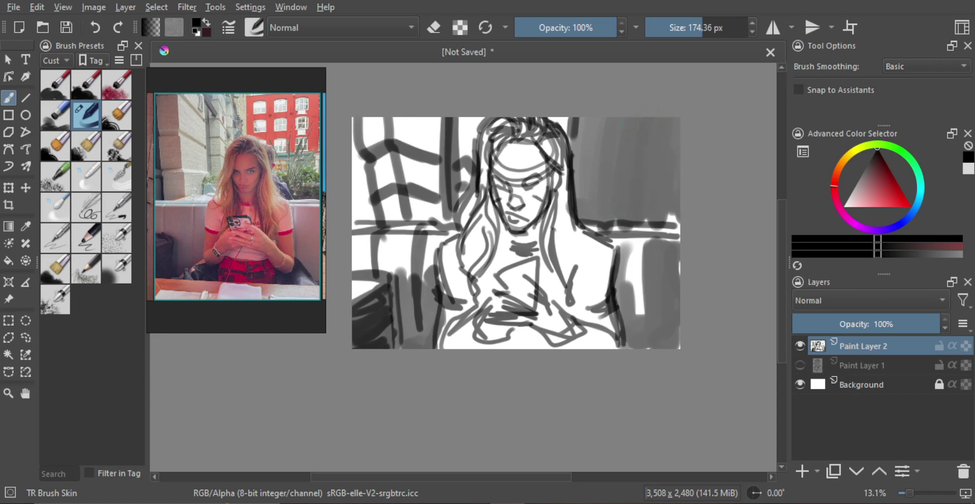
mouse_move(616, 151)
left_mouse_down()
mouse_move(584, 134)
mouse_move(607, 136)
mouse_move(581, 138)
left_mouse_up()
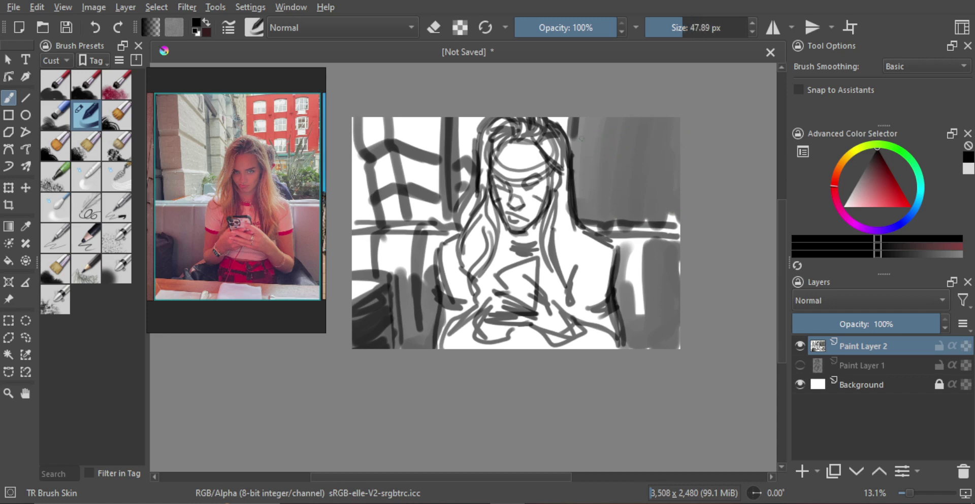
Draw rows of building windows over the gray background right of the head with a brush of about 49 px.
key("ctrl+z")
left_click_drag(598, 174, 643, 163)
key("ctrl+z")
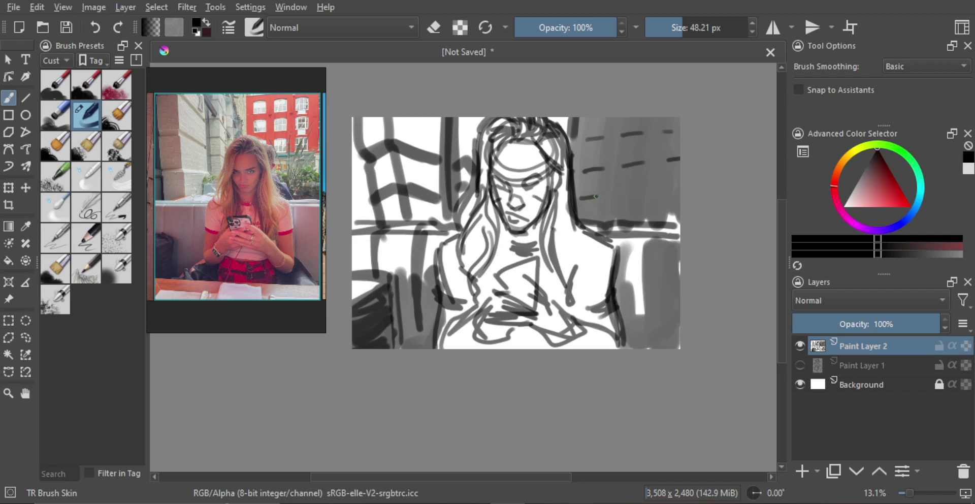
left_click_drag(595, 200, 644, 193, "shift")
key("bracketleft")
mouse_move(580, 202)
left_mouse_down()
mouse_move(623, 192)
mouse_move(639, 175)
mouse_move(678, 193)
left_mouse_up()
mouse_move(581, 171)
left_mouse_down()
mouse_move(586, 150)
mouse_move(648, 154)
left_mouse_up()
left_click_drag(678, 142, 669, 157)
left_click_drag(581, 137, 602, 127)
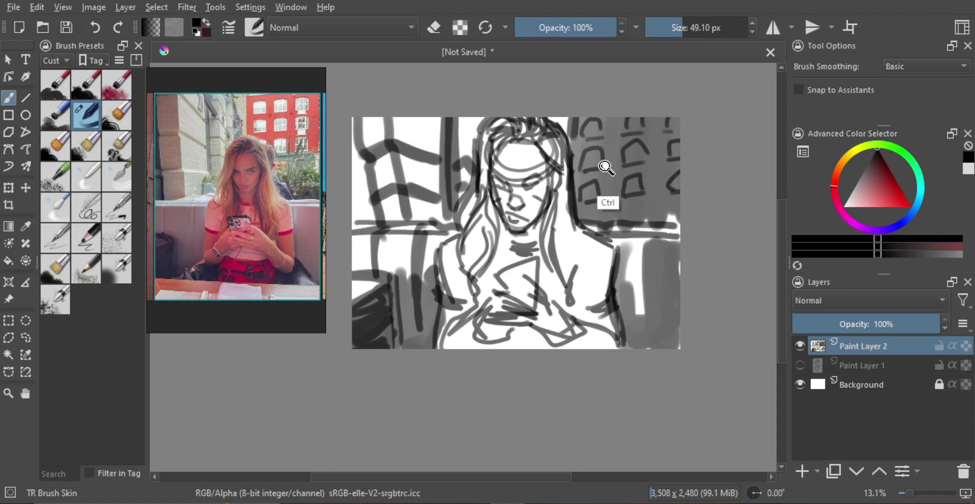
Lower the opacity of Paint Layer 2 to 68% and add a new paint layer above it.
scroll(611, 161, "down", 2)
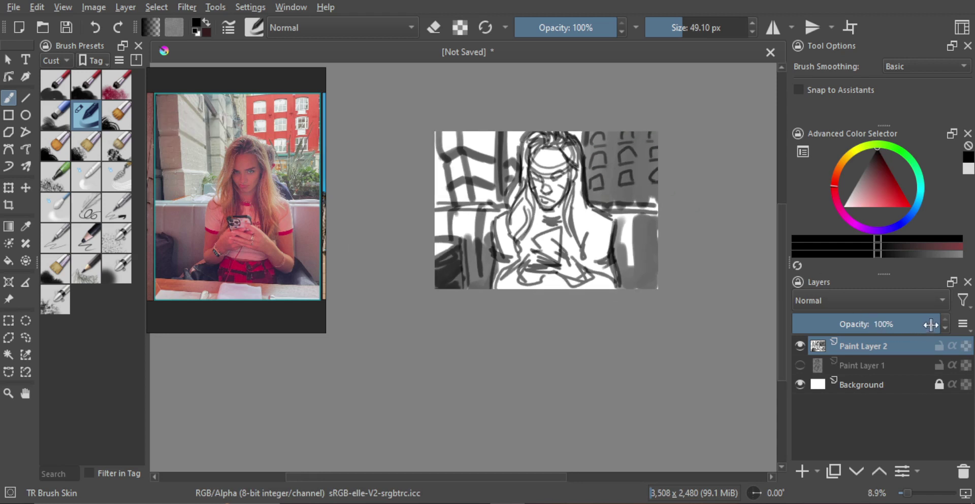
left_click_drag(929, 324, 907, 323)
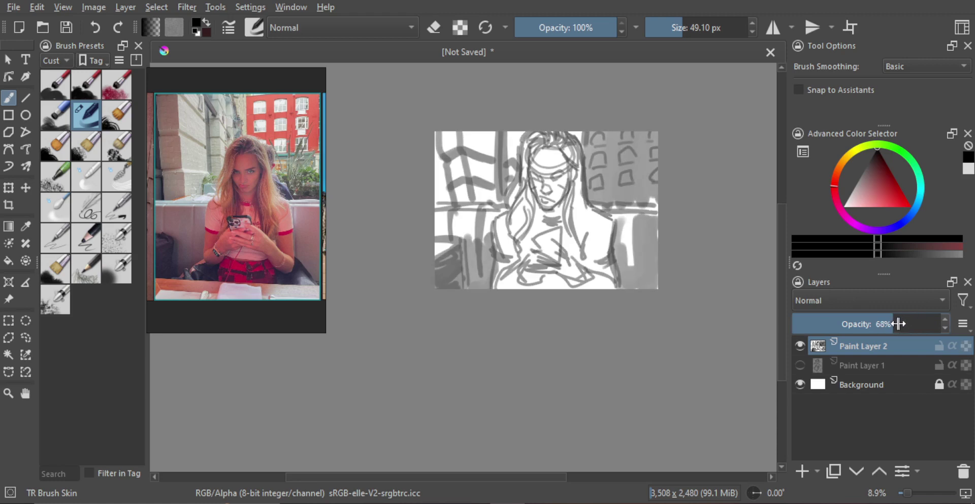
left_click(885, 323)
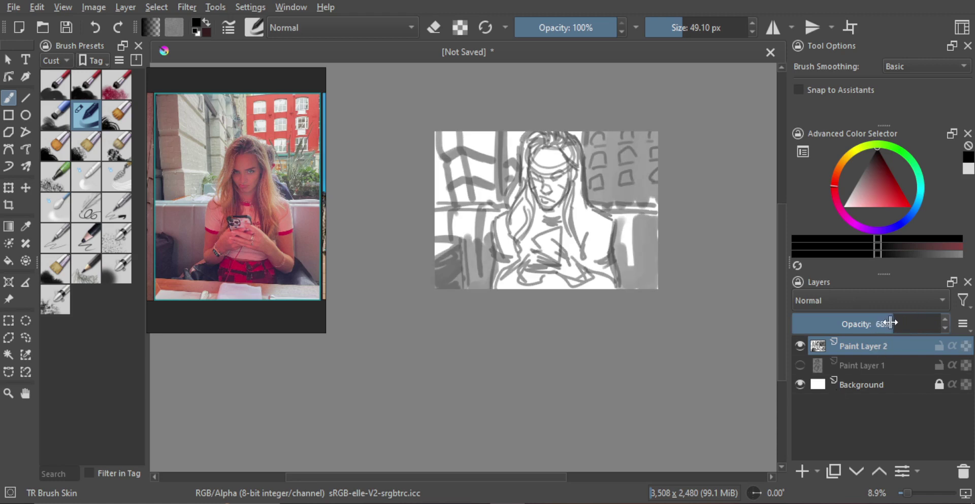
left_click(799, 470)
Draw the dark eyebrow on the left side of the face on the new layer with a brush of about 24 px.
scroll(285, 168, "up", 3)
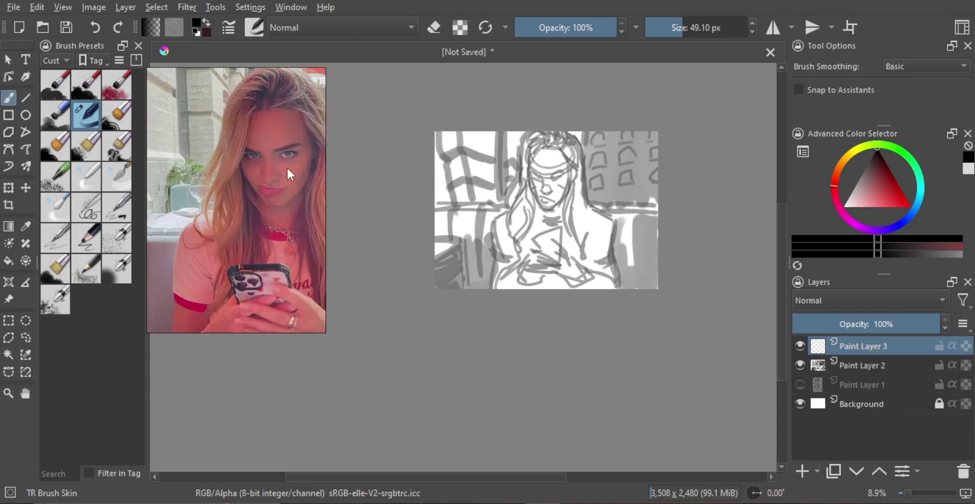
scroll(277, 178, "up", 1)
left_click_drag(273, 176, 267, 198)
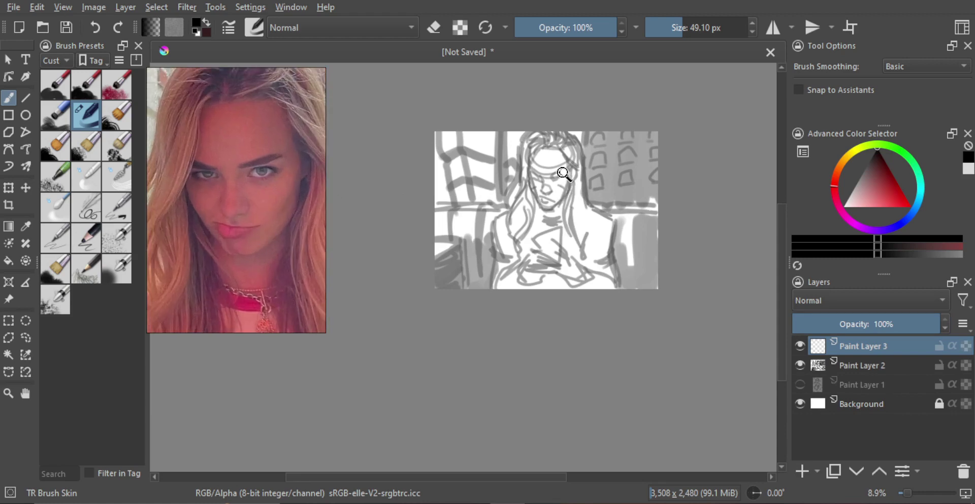
scroll(572, 186, "up", 3)
mouse_move(498, 247)
left_mouse_down()
mouse_move(487, 191)
mouse_move(457, 192)
mouse_move(469, 231)
left_mouse_up()
mouse_move(442, 202)
left_mouse_down()
mouse_move(451, 211)
mouse_move(411, 202)
mouse_move(419, 227)
mouse_move(444, 207)
mouse_move(406, 209)
mouse_move(407, 194)
mouse_move(442, 215)
mouse_move(432, 209)
mouse_move(443, 213)
mouse_move(443, 204)
left_mouse_up()
key("ctrl+z")
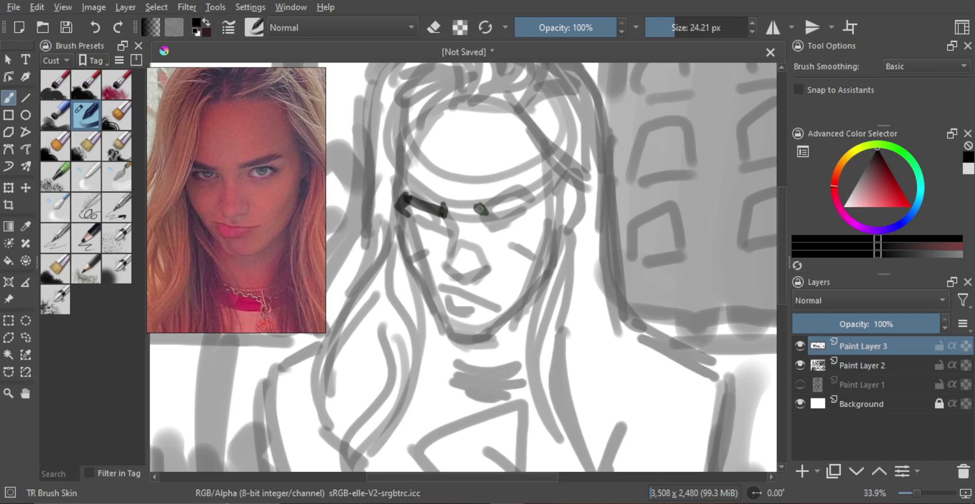
Draw the slanted eyebrow on the right side of the face, redoing the stroke until its angle fits.
left_click_drag(484, 211, 527, 188)
key("ctrl+z")
left_click_drag(487, 211, 526, 186)
key("ctrl+z")
left_click_drag(486, 210, 525, 189)
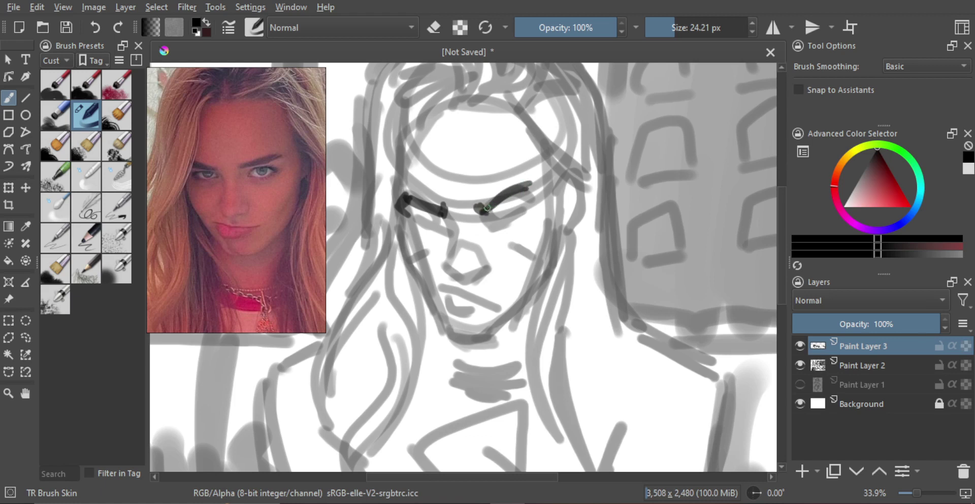
Darken the inner ends of both eyebrows with a brush of about 22 px, undoing stray strokes.
mouse_move(447, 218)
left_mouse_down()
mouse_move(411, 222)
mouse_move(435, 214)
left_mouse_up()
key("ctrl+z")
key("ctrl+z")
key("ctrl+z")
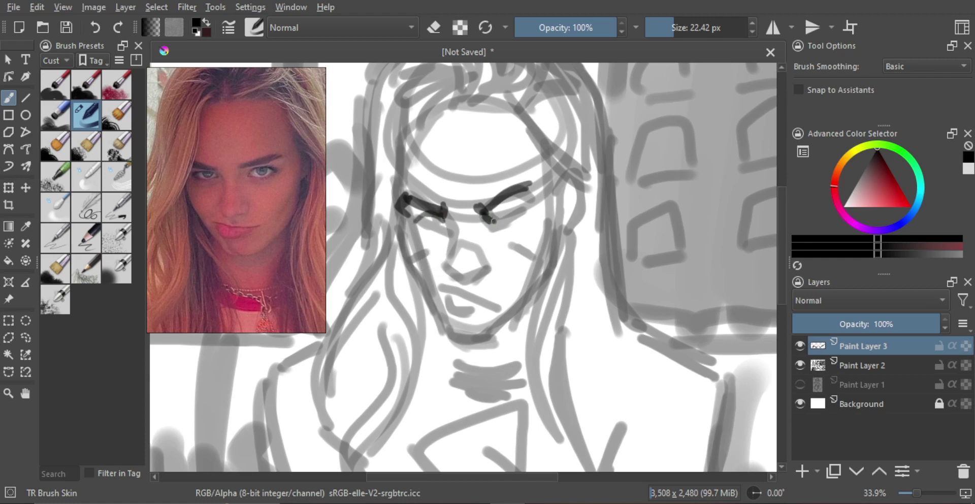
key("ctrl+z")
Draw the curved upper eyelid lines beneath both eyebrows.
mouse_move(484, 212)
left_mouse_down()
mouse_move(493, 220)
mouse_move(498, 209)
mouse_move(526, 209)
left_mouse_up()
left_click_drag(500, 207, 507, 206)
left_click_drag(434, 216, 416, 217)
key("ctrl+z")
left_click_drag(418, 216, 427, 224)
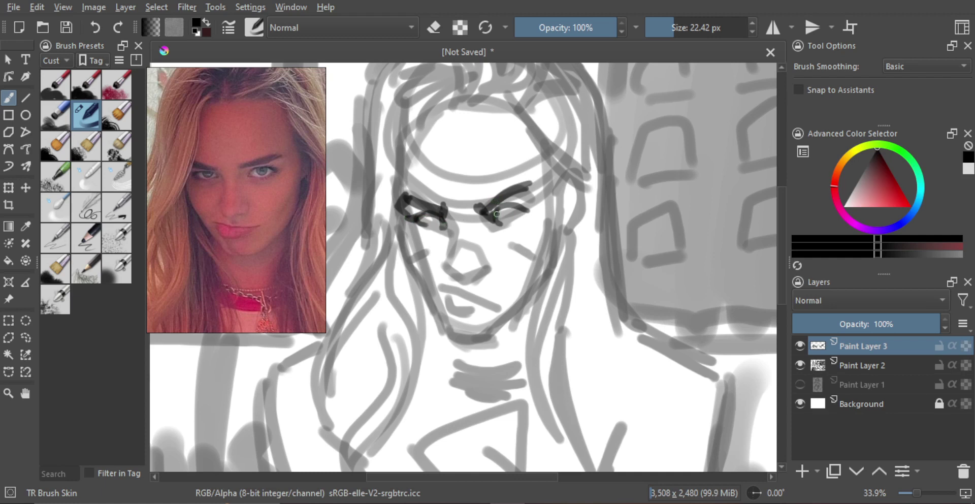
Draw the irises and lower eyelids of both eyes and add short dark marks beneath them.
mouse_move(500, 211)
left_mouse_down()
mouse_move(520, 207)
mouse_move(508, 222)
left_mouse_up()
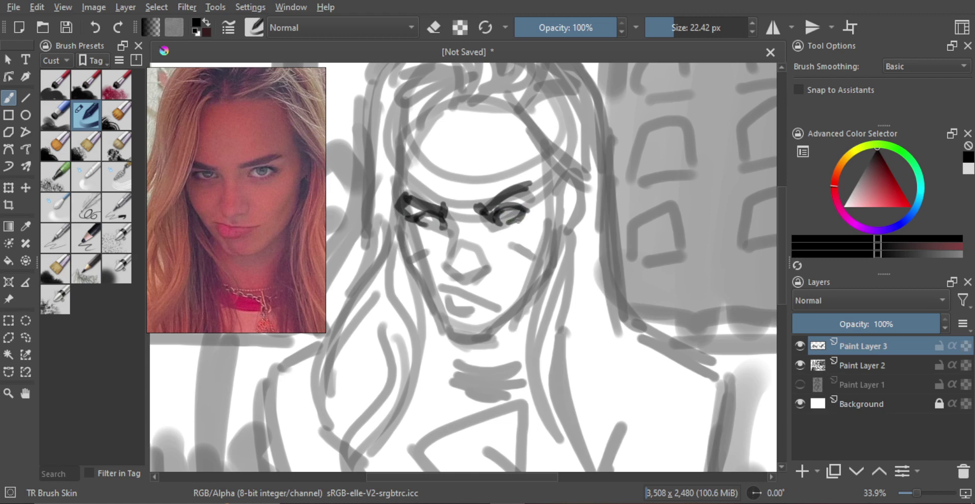
left_click_drag(434, 230, 439, 234)
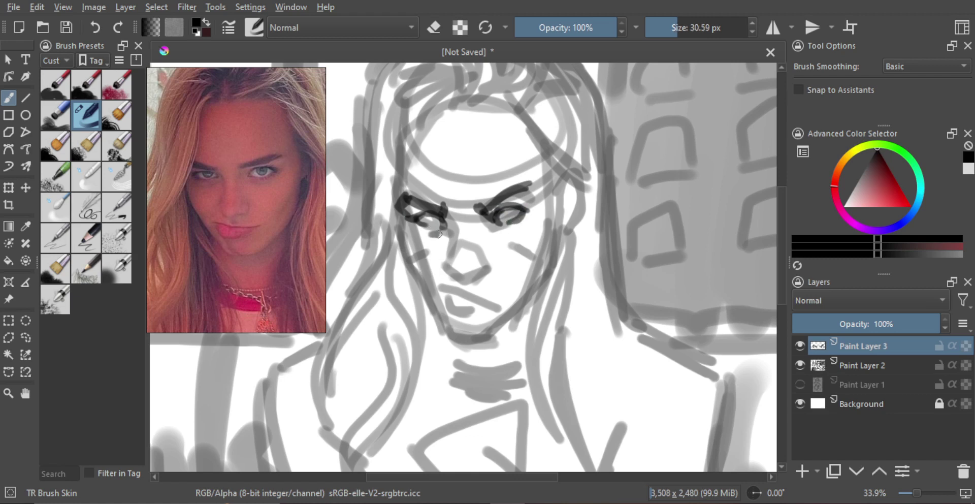
left_click_drag(502, 231, 507, 231)
key("bracketleft")
mouse_move(504, 210)
left_mouse_down()
mouse_move(514, 207)
mouse_move(507, 222)
left_mouse_up()
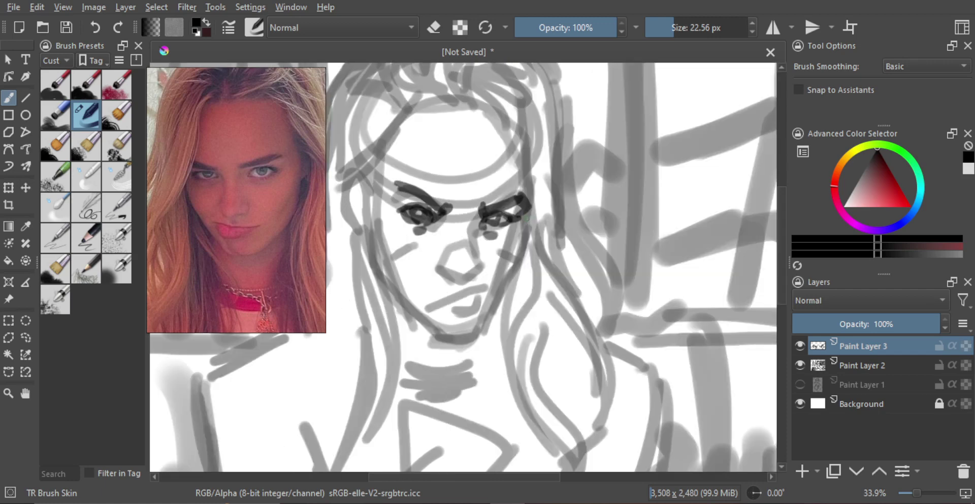
key("m")
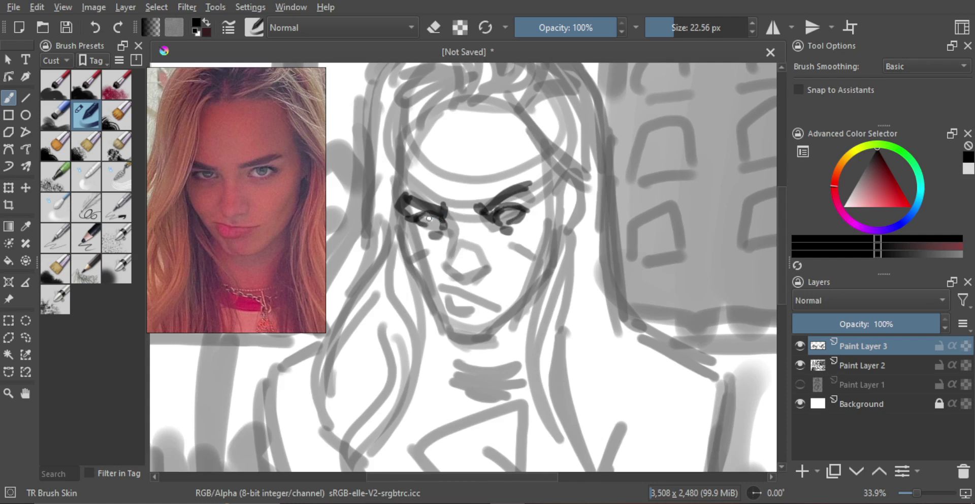
Darken the irises of both eyes on Paint Layer 3, refining them with the canvas mirrored and an 18.85 px brush.
left_click_drag(428, 218, 426, 220)
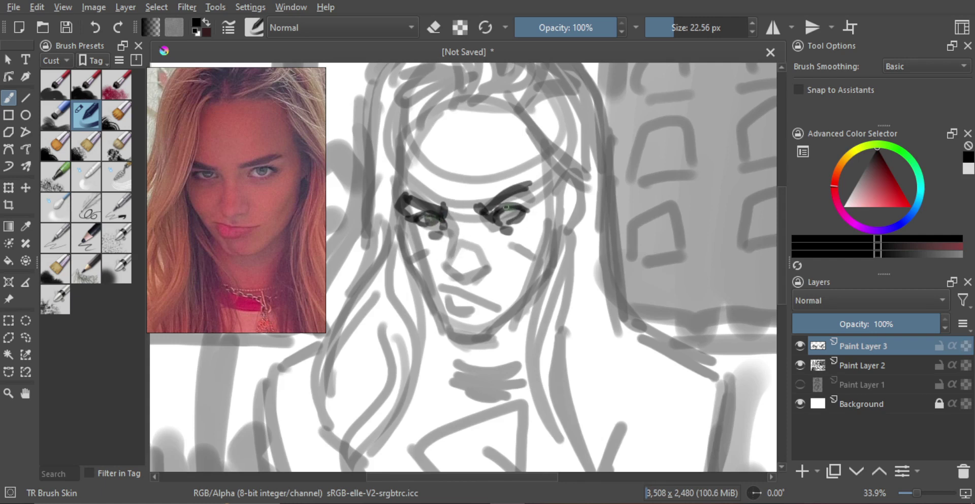
left_click_drag(505, 209, 536, 232)
key("m")
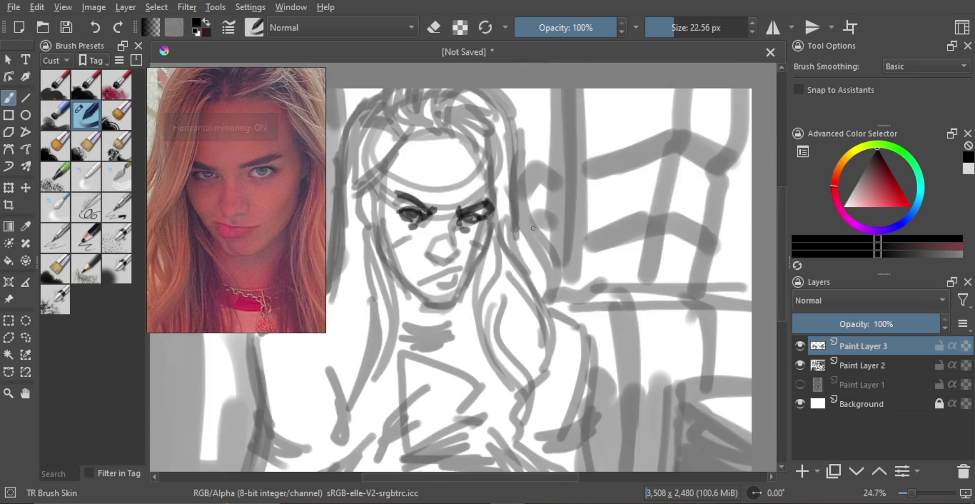
left_click_drag(424, 217, 447, 165)
scroll(448, 166, "up", 2)
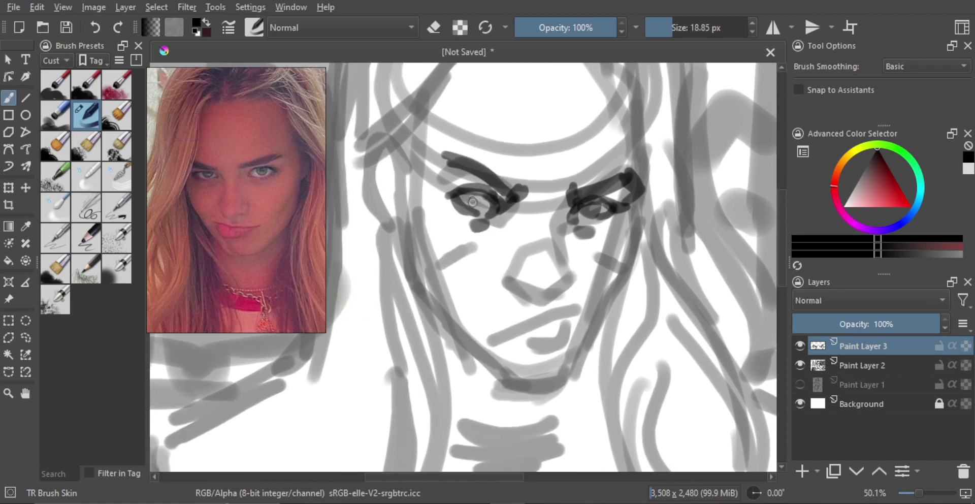
mouse_move(468, 200)
left_mouse_down()
mouse_move(480, 201)
mouse_move(476, 193)
left_mouse_up()
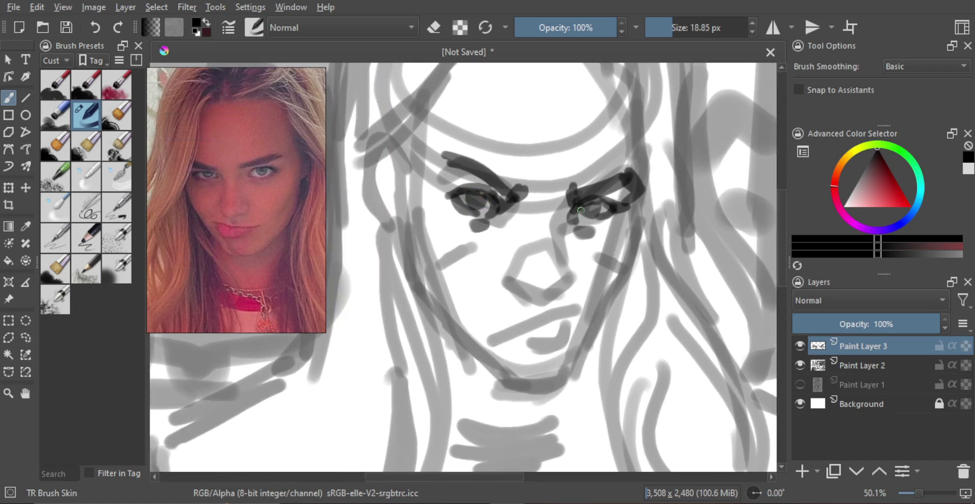
key("m")
scroll(523, 211, "down", 2)
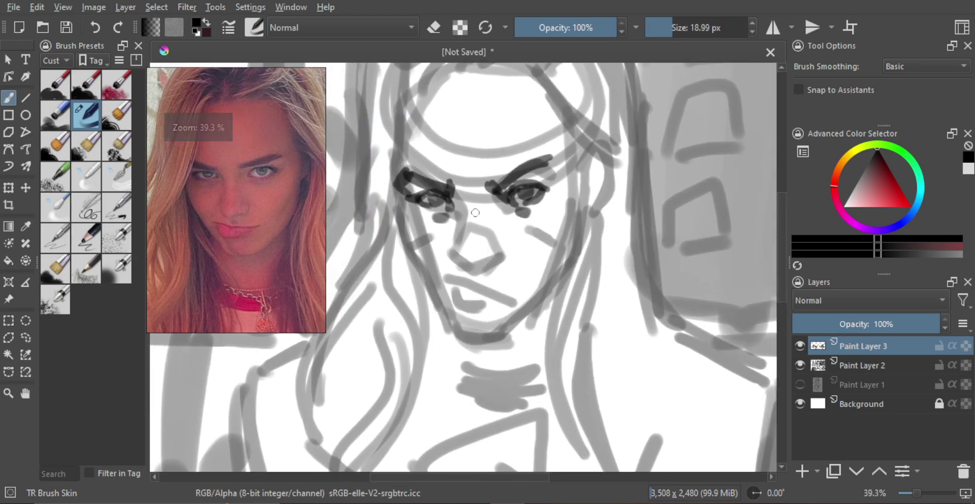
Ink the nose's left side and underside over the grey sketch with a 24.52 px brush.
mouse_move(475, 213)
left_mouse_down("shift")
mouse_move(460, 219)
mouse_move(468, 232)
mouse_move(450, 248)
mouse_move(463, 262)
mouse_move(490, 257)
left_mouse_up("shift")
key("ctrl+z")
key("ctrl+z")
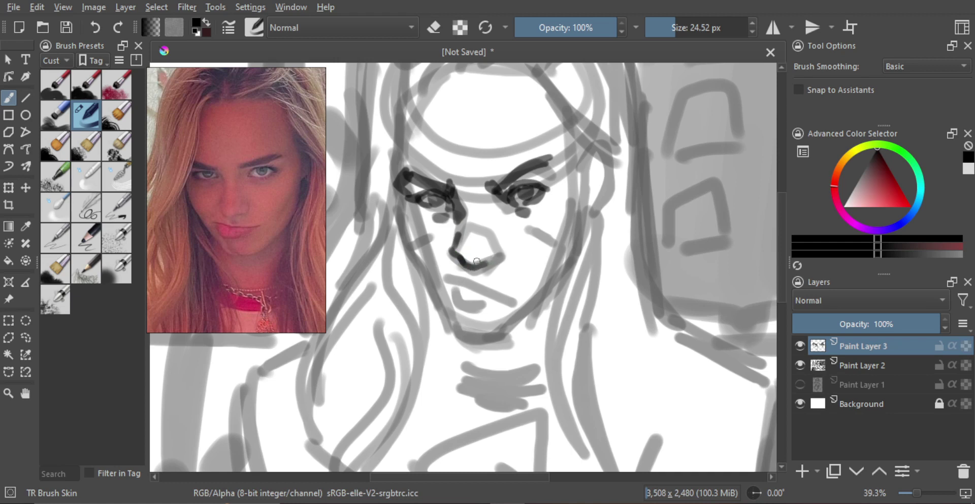
key("ctrl+z")
key("bracketleft")
left_click_drag(468, 266, 496, 260)
key("ctrl+z")
Draw the nostril and the right wing of the nose with 9.08 px and 15.86 px brushes, then check it mirrored.
key("[")
key("[")
key("[")
key("[")
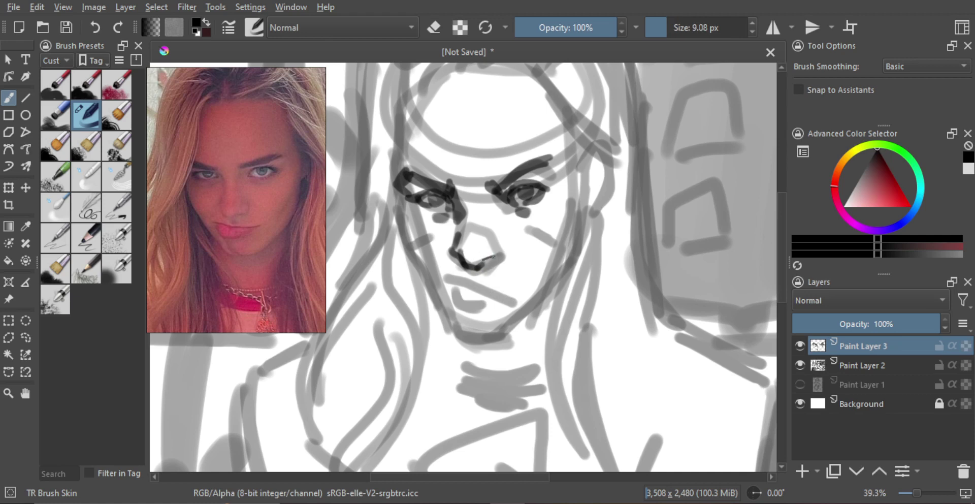
left_click_drag(483, 259, 488, 259)
key("]")
key("]")
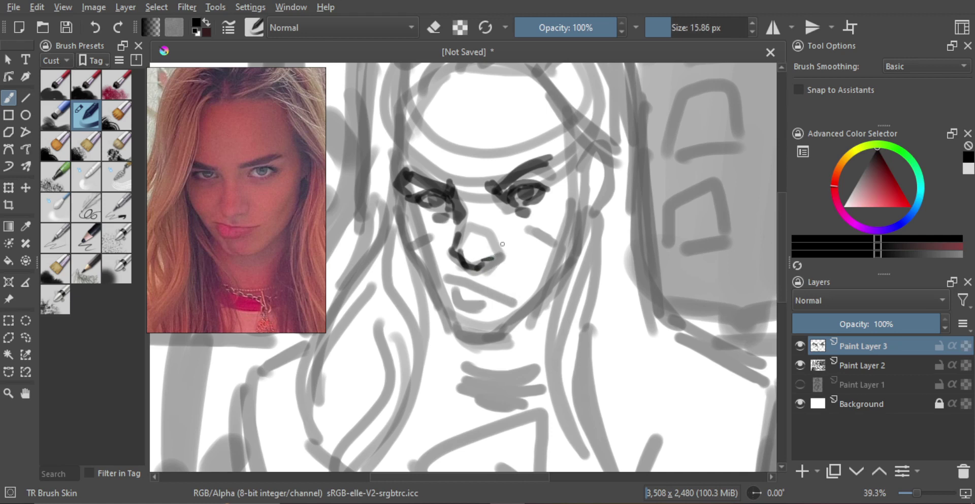
key("ctrl+z")
left_click_drag(498, 244, 491, 262)
key("m")
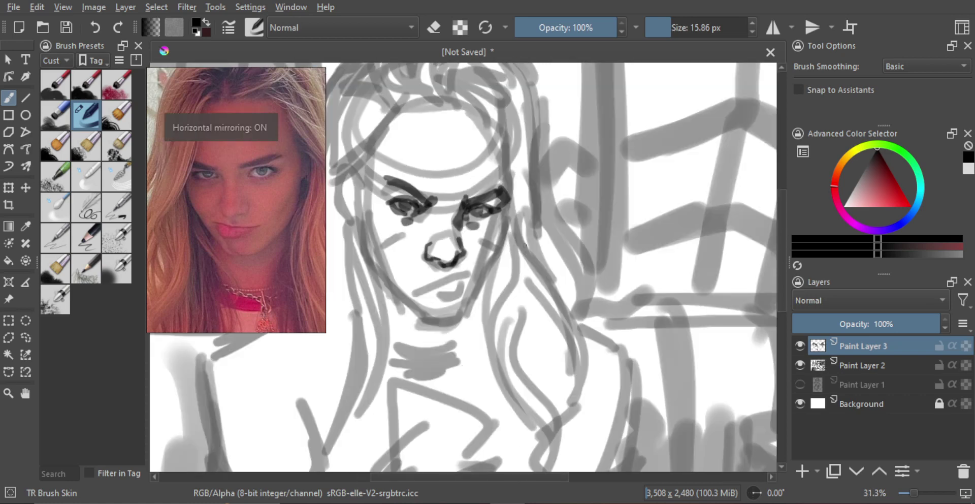
key("m")
scroll(523, 249, "up", 1)
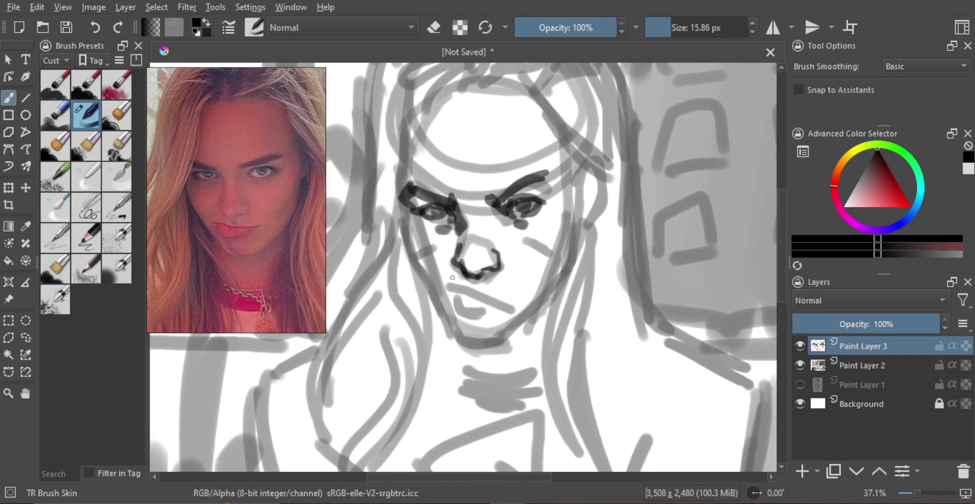
Reinforce the nose's underside and draw the dark line between the lips.
left_click_drag(477, 279, 457, 275)
left_click_drag(447, 286, 512, 295)
key("ctrl+z")
key("ctrl+z")
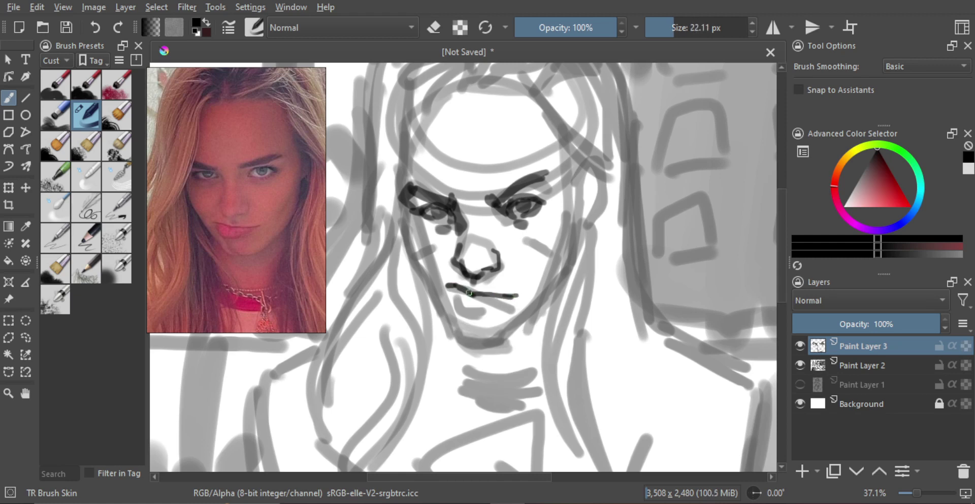
Draw the lower lip with the brush enlarged to 25.68 px and check the face mirrored.
key("bracketright")
mouse_move(458, 287)
left_mouse_down()
mouse_move(511, 297)
mouse_move(455, 301)
mouse_move(453, 291)
mouse_move(459, 309)
mouse_move(480, 311)
mouse_move(465, 313)
mouse_move(473, 299)
mouse_move(457, 288)
mouse_move(459, 309)
mouse_move(460, 292)
mouse_move(503, 298)
mouse_move(456, 297)
mouse_move(460, 308)
mouse_move(490, 308)
mouse_move(459, 301)
mouse_move(481, 304)
mouse_move(489, 333)
left_mouse_up()
key("bracketright")
key("ctrl+z")
key("bracketright")
key("m")
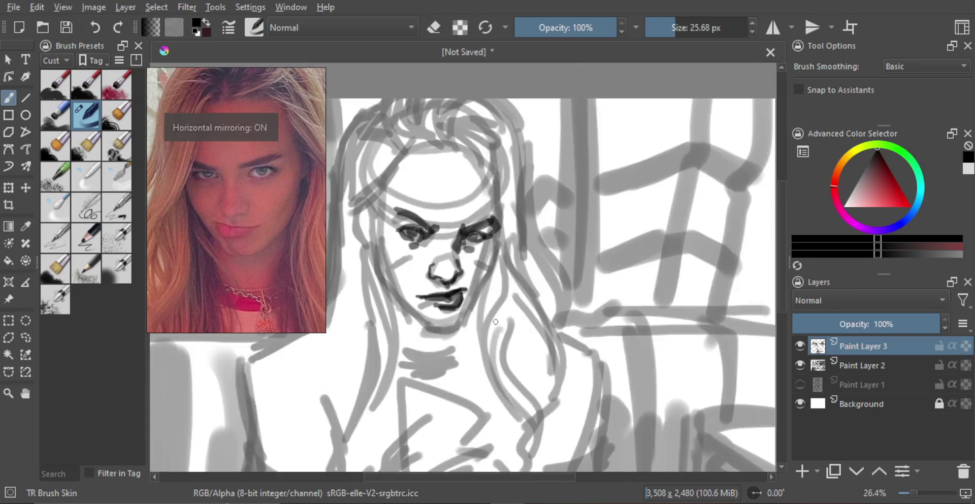
key("m")
scroll(490, 305, "up", 2)
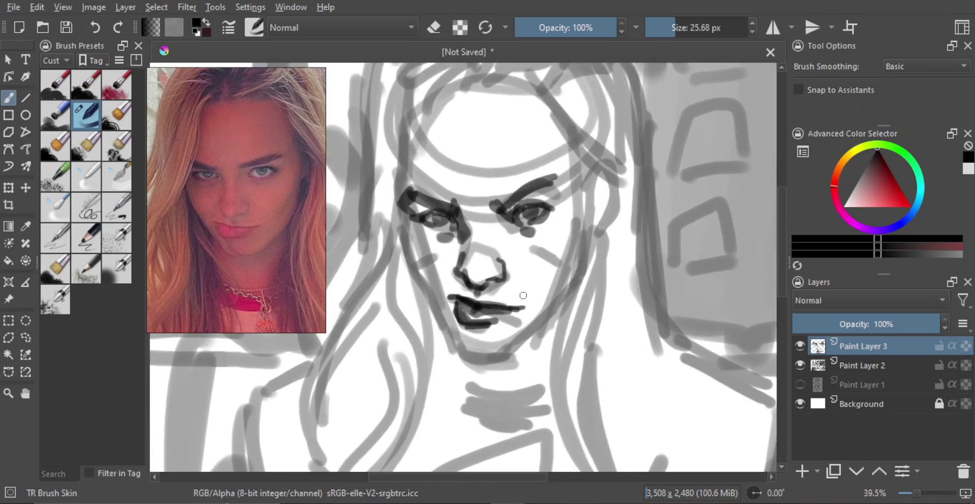
Refine the mouth corner and lip edges with the eraser, reducing it to 19.88 px, and check the face mirrored.
key("e")
key("e")
left_click_drag(442, 300, 441, 300)
key("e")
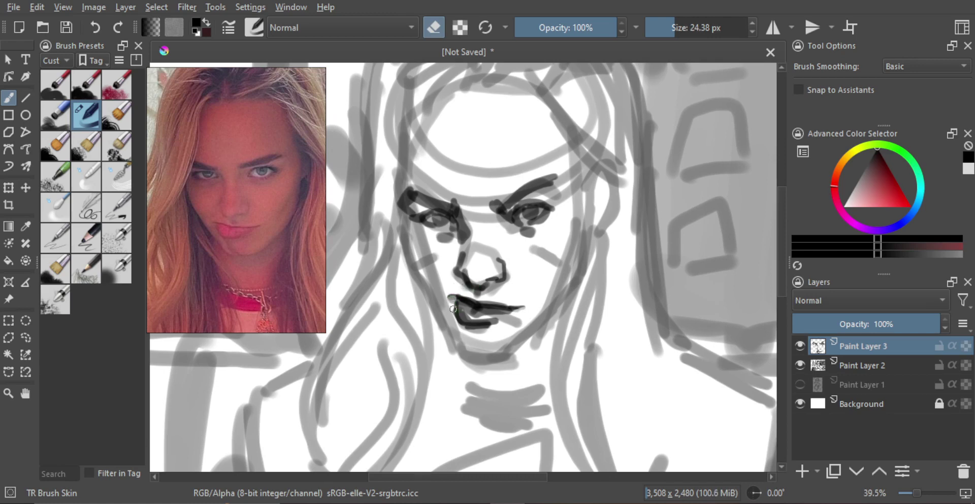
left_click_drag(491, 298, 478, 354)
mouse_move(471, 305)
left_mouse_down()
mouse_move(460, 283)
mouse_move(467, 296)
left_mouse_up()
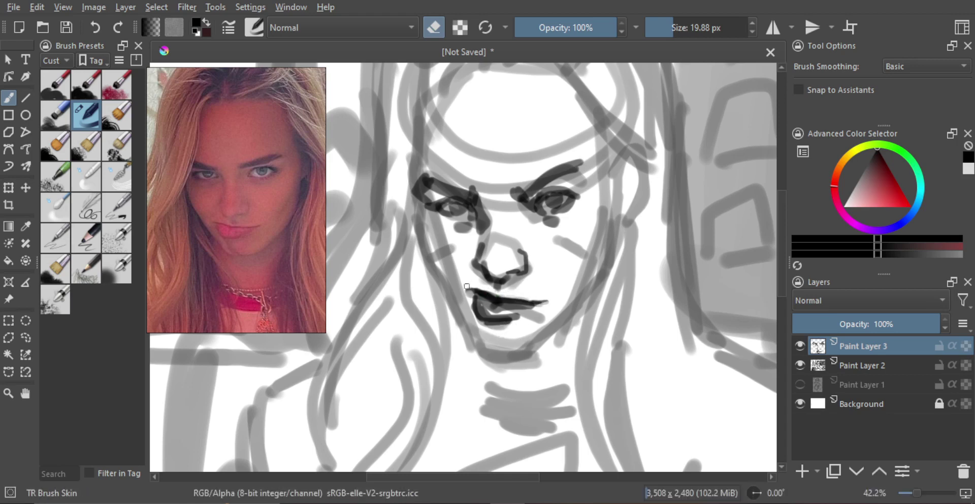
scroll(515, 284, "down", 2)
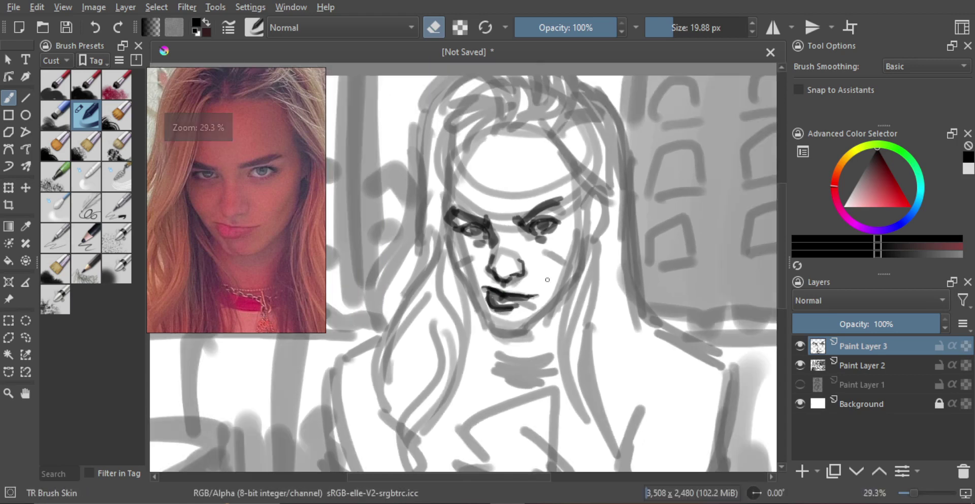
key("m")
key("m")
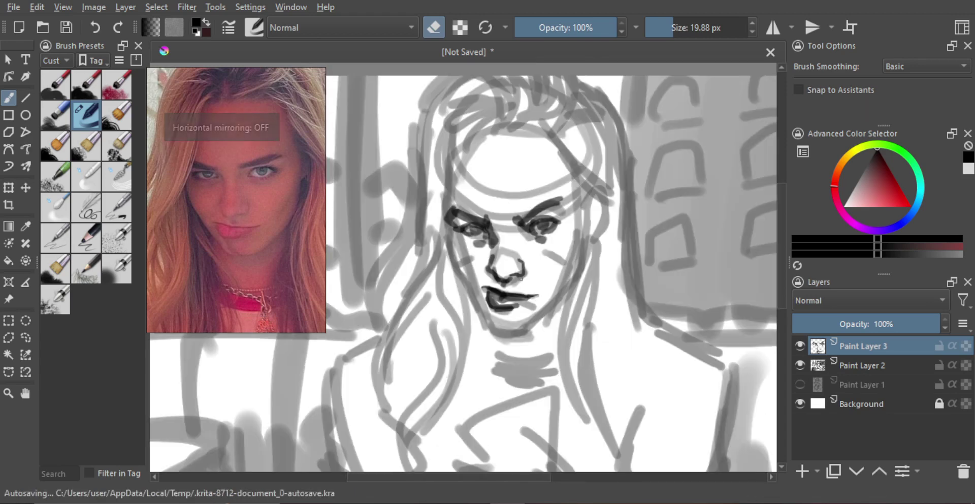
Touch up the nostril with the eraser and thicken the nose's left side with a 39.82 px brush.
scroll(532, 279, "up", 2)
left_click_drag(532, 278, 535, 282)
key("e")
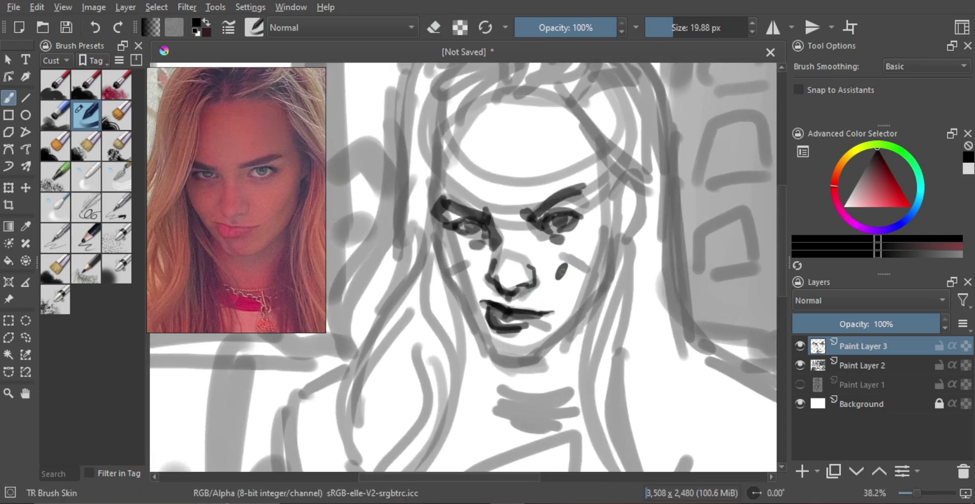
key("bracketright")
key("bracketright")
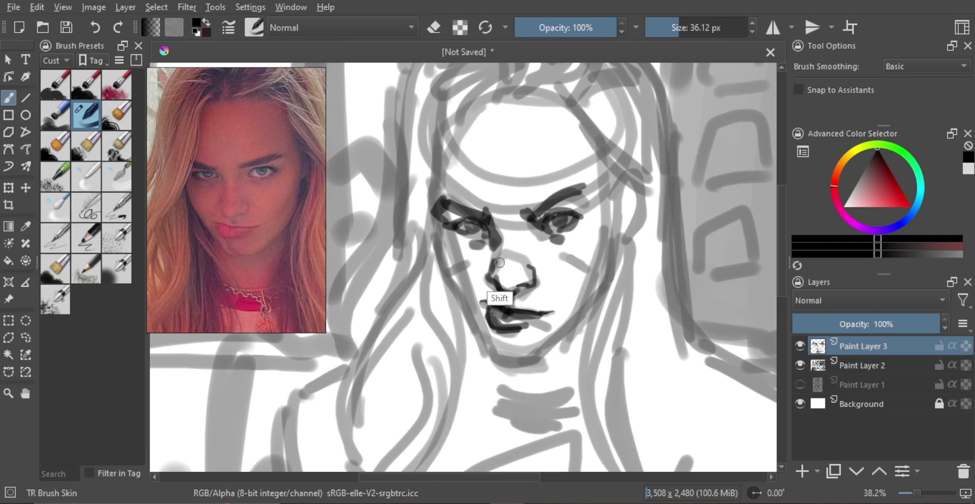
mouse_move(495, 233)
left_mouse_down()
mouse_move(490, 280)
mouse_move(504, 295)
mouse_move(535, 276)
left_mouse_up()
key("ctrl+z")
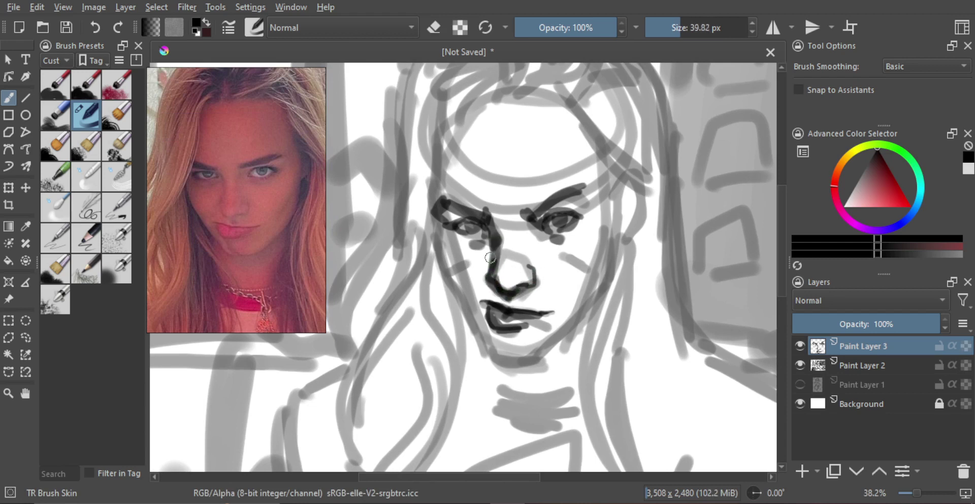
Ink the left cheek and jaw line from beside the eye down to the chin with a 20.28 px brush.
key("bracketleft")
mouse_move(472, 264)
left_mouse_down("shift")
mouse_move(456, 257)
mouse_move(450, 284)
mouse_move(442, 259)
left_mouse_up("shift")
key("ctrl+z")
left_click_drag(436, 232, 448, 276)
key("ctrl+z")
mouse_move(436, 229)
left_mouse_down()
mouse_move(448, 285)
mouse_move(475, 325)
left_mouse_up()
key("ctrl+z")
left_click_drag(448, 279, 496, 361)
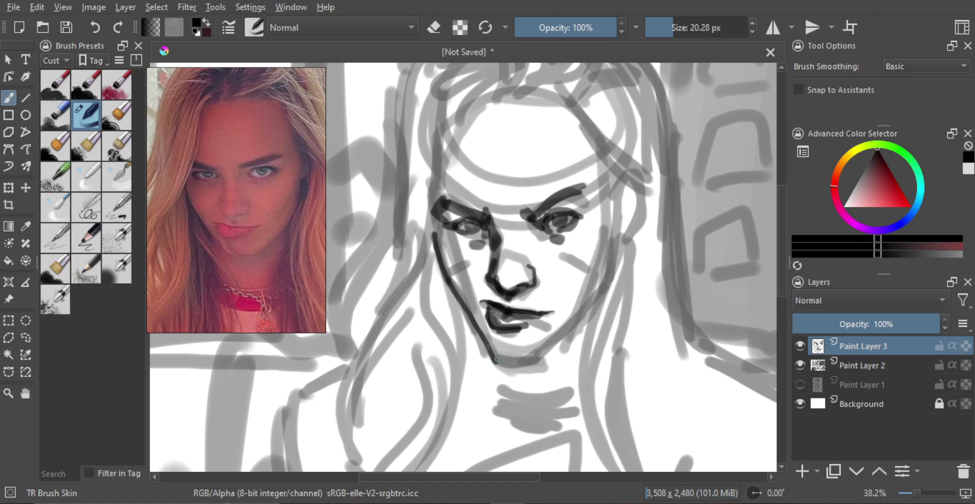
Draw the bottom of the chin and the shadow strokes beneath the lower lip.
mouse_move(493, 354)
left_mouse_down()
mouse_move(516, 362)
mouse_move(516, 353)
left_mouse_up()
key("ctrl+z")
key("ctrl+z")
left_click_drag(500, 337, 514, 342)
key("ctrl+z")
mouse_move(507, 359)
left_mouse_down()
mouse_move(558, 336)
mouse_move(509, 361)
left_mouse_up()
key("ctrl+z")
key("ctrl+z")
key("ctrl+z")
Clean up the chin outline with a 24.56 px eraser and return to painting.
key("e")
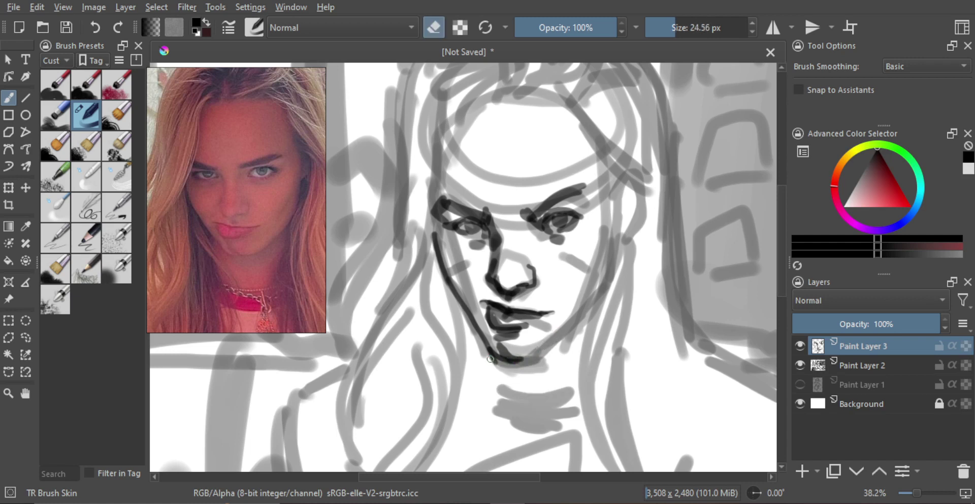
left_click_drag(490, 362, 526, 367)
key("ctrl+z")
left_click_drag(511, 350, 523, 356)
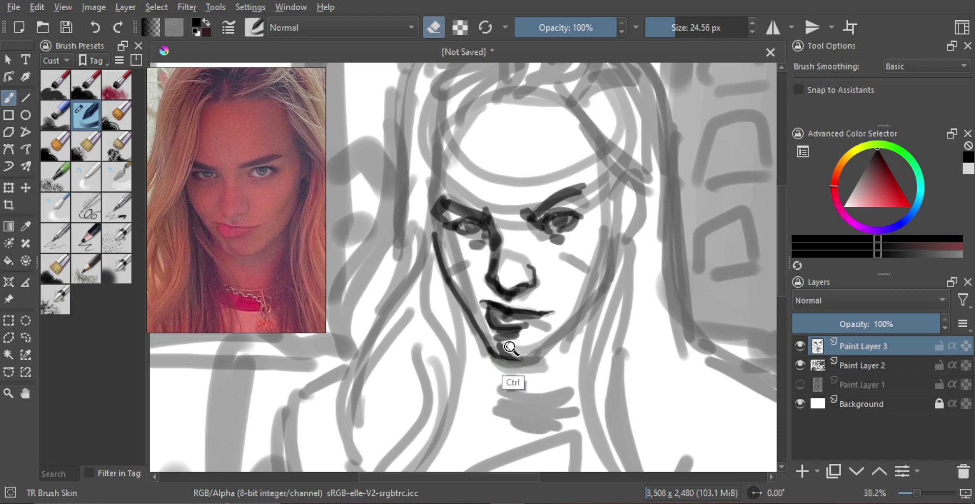
left_click_drag(515, 348, 527, 355)
key("e")
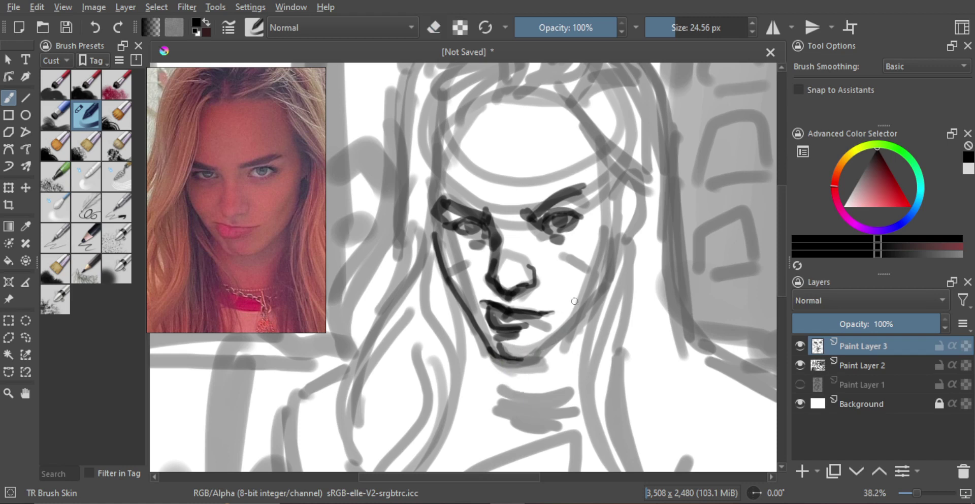
mouse_move(575, 310)
left_mouse_down()
mouse_move(592, 314)
mouse_move(607, 279)
mouse_move(614, 294)
left_mouse_up()
key("ctrl+z")
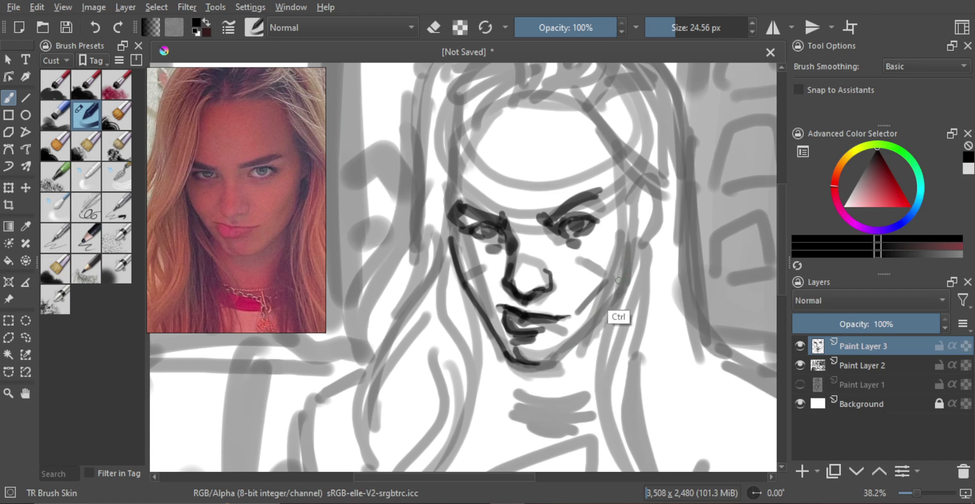
mouse_move(625, 252)
left_mouse_down()
mouse_move(610, 305)
mouse_move(579, 328)
left_mouse_up()
key("ctrl+z")
left_click_drag(625, 249, 612, 299)
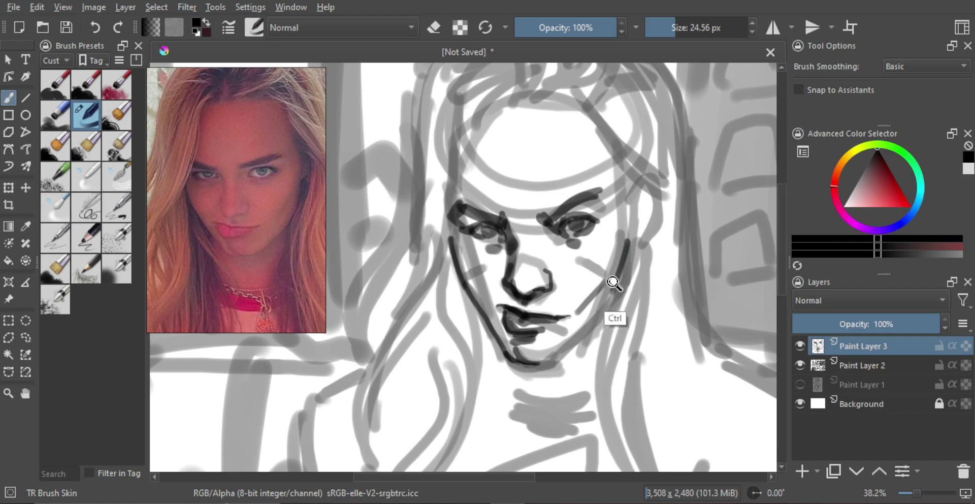
key("ctrl+z")
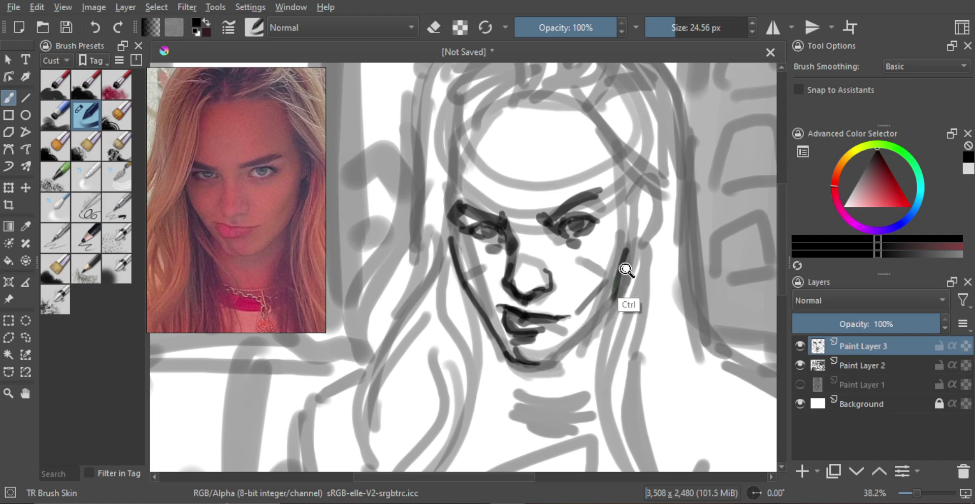
mouse_move(626, 248)
left_mouse_down()
mouse_move(619, 288)
mouse_move(569, 340)
left_mouse_up()
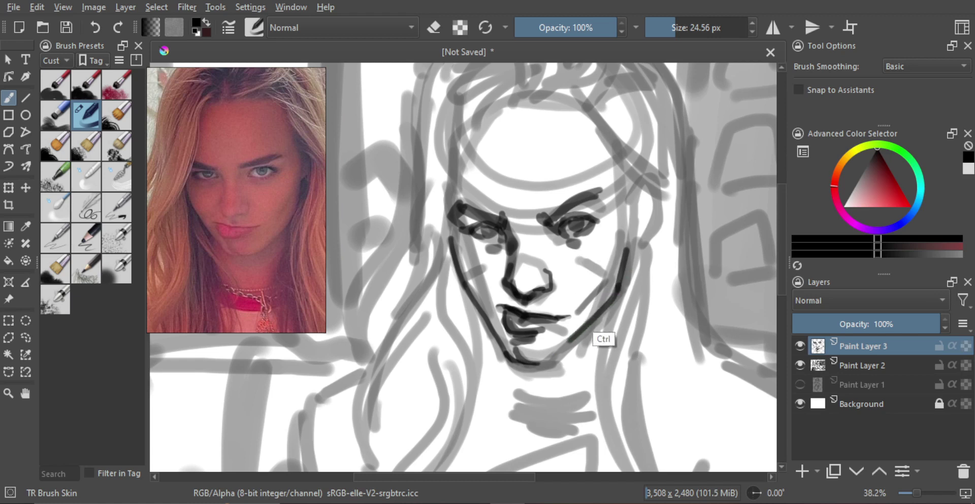
key("ctrl+z")
key("ctrl+z")
left_click_drag(622, 245, 612, 288)
key("ctrl+z")
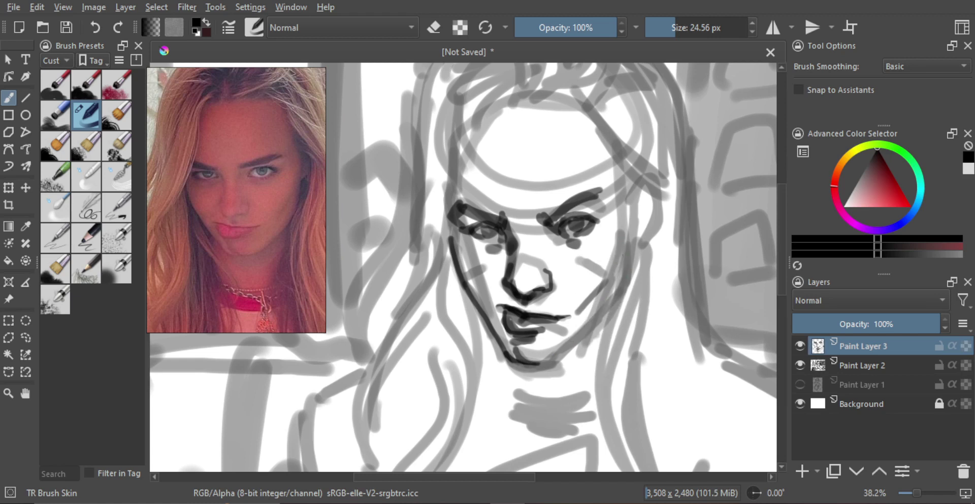
Ink the right cheek and jaw line down to the chin with a 24.56 px brush, joining it to the left jaw.
mouse_move(627, 244)
left_mouse_down()
mouse_move(612, 296)
mouse_move(554, 360)
left_mouse_up()
key("ctrl+z")
key("ctrl+z")
mouse_move(567, 344)
left_mouse_down()
mouse_move(533, 367)
mouse_move(573, 338)
mouse_move(533, 364)
left_mouse_up()
key("ctrl+z")
key("ctrl+z")
key("ctrl+z")
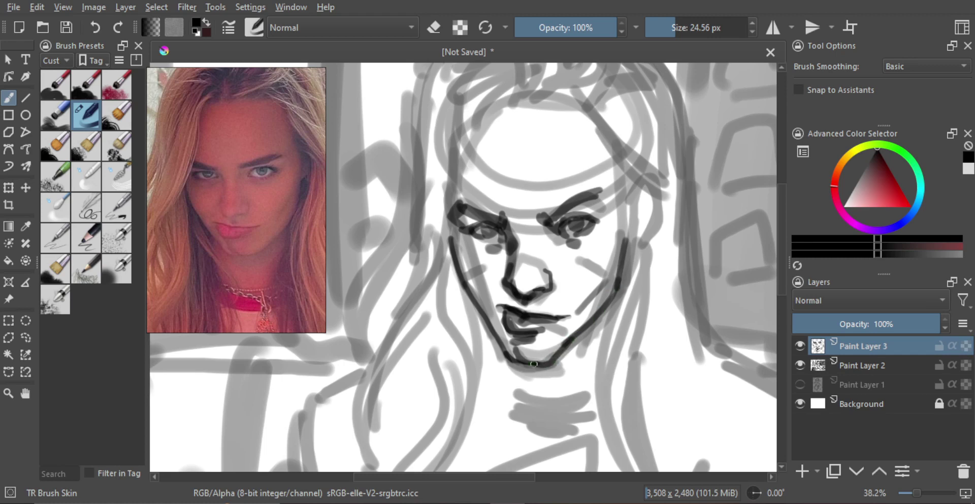
key("ctrl+z")
mouse_move(576, 333)
left_mouse_down()
mouse_move(538, 365)
mouse_move(574, 344)
left_mouse_up()
Trim the outer edges of both jaw lines with the 24.56 px eraser, using the mirrored view for the right side.
key("m")
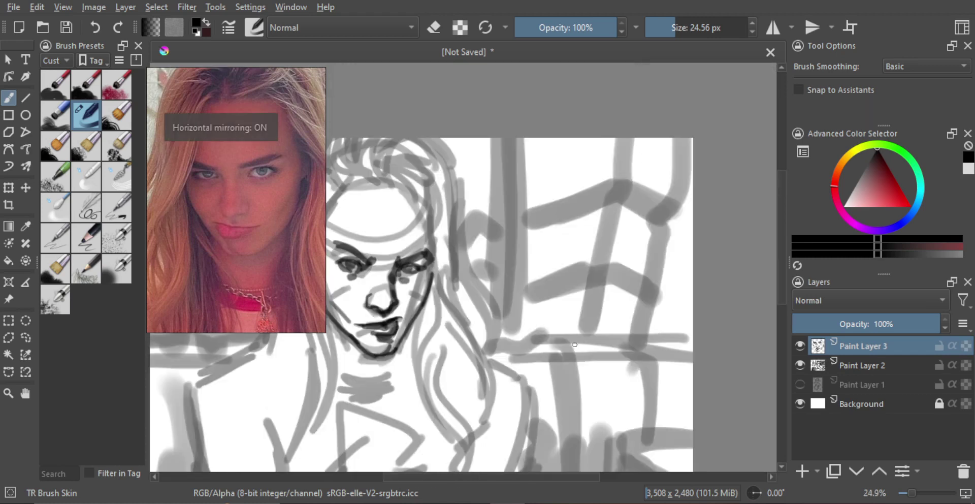
mouse_move(479, 336)
left_mouse_down()
mouse_move(498, 317)
mouse_move(639, 300)
left_mouse_up()
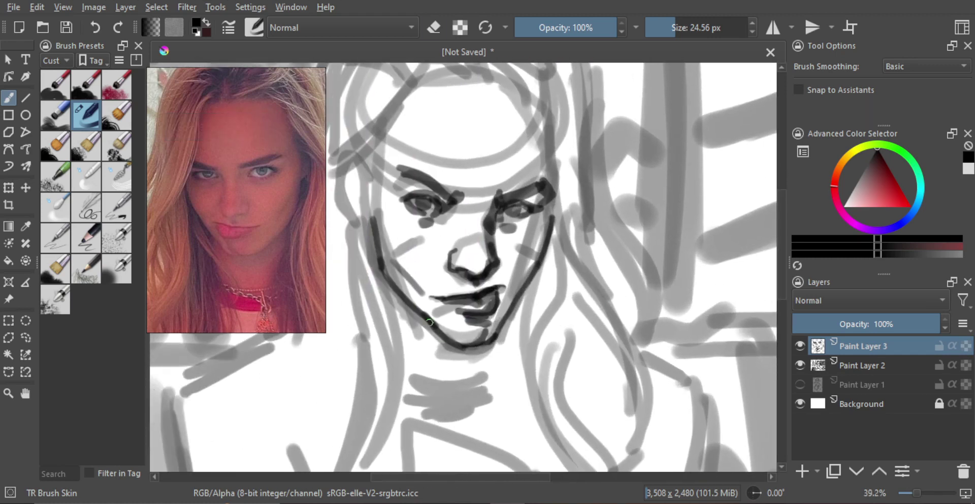
key("e")
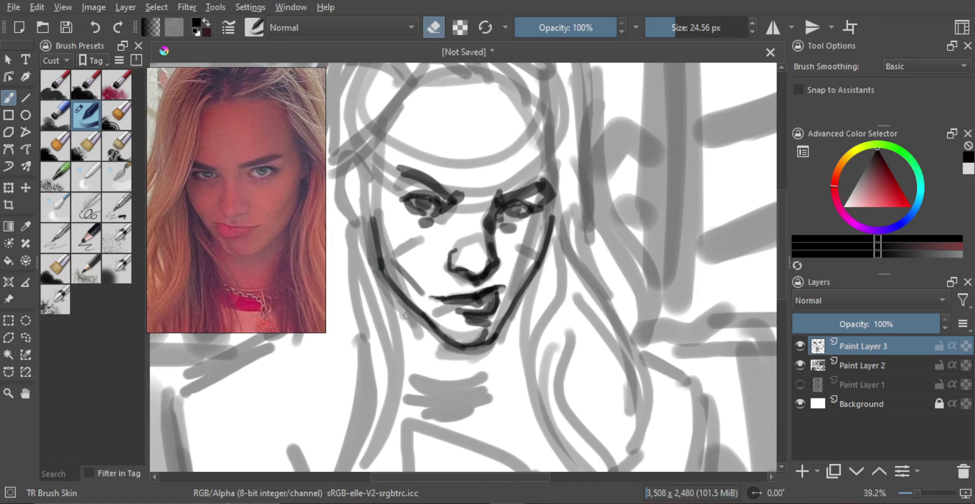
left_click_drag(407, 315, 375, 247)
key("m")
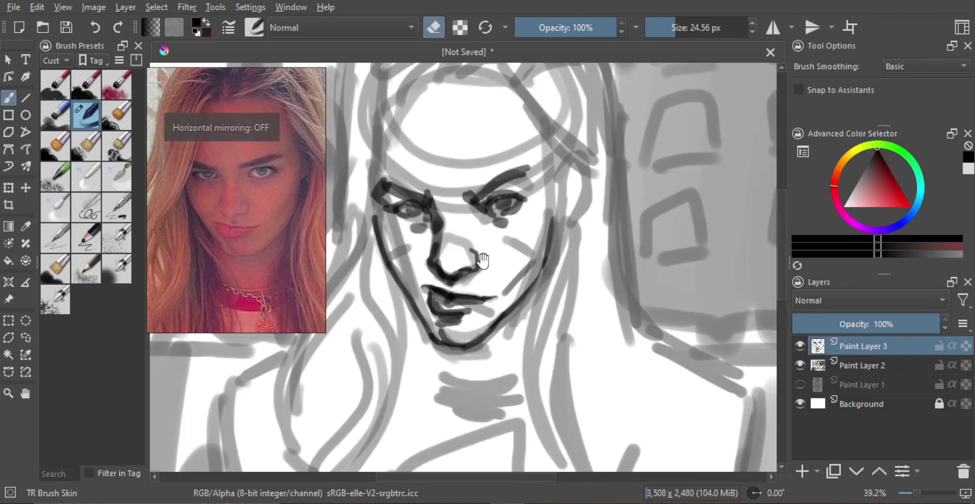
left_click_drag(399, 236, 408, 283)
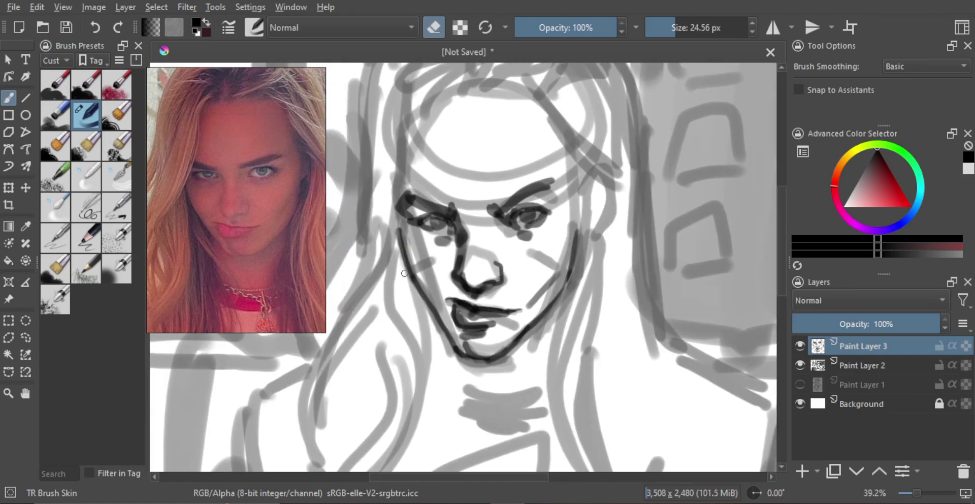
Switch from erasing to painting and darken the left eye's upper lid and corners with a brush of about 12.25 px.
left_click_drag(445, 230, 452, 340)
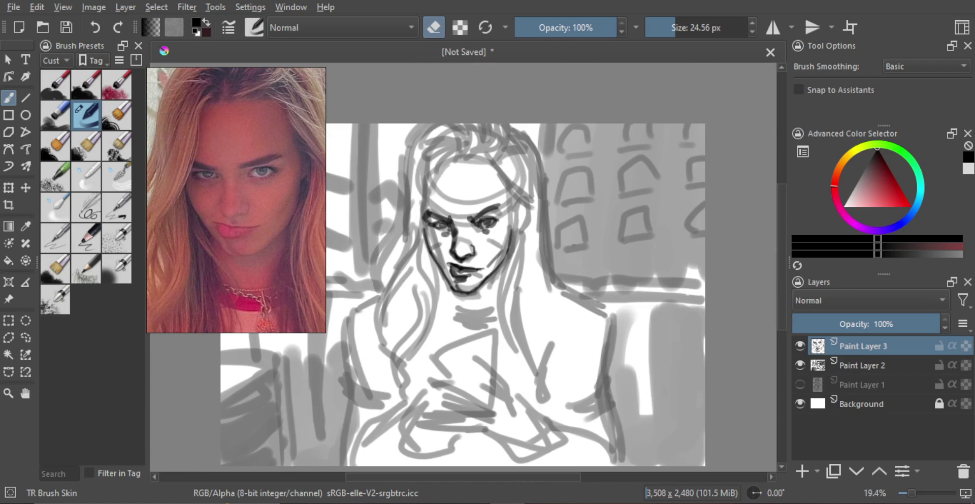
scroll(469, 241, "up", 3)
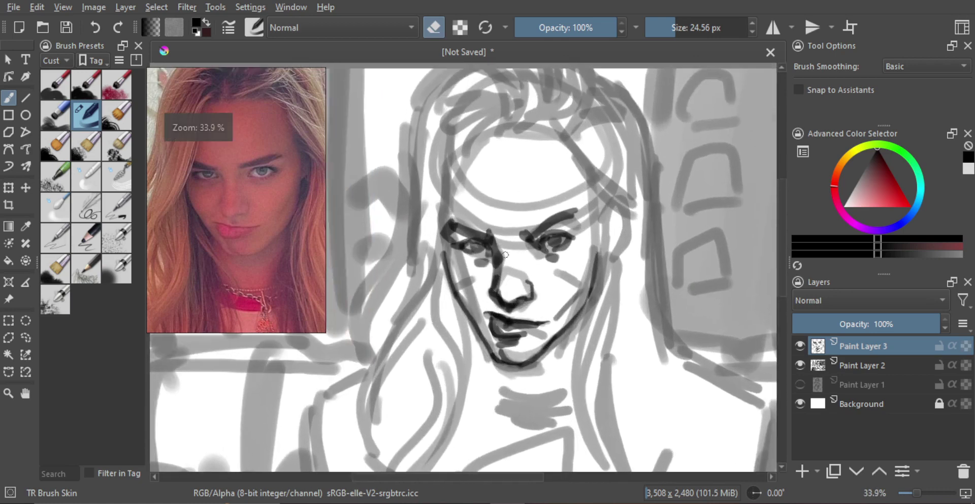
key("e")
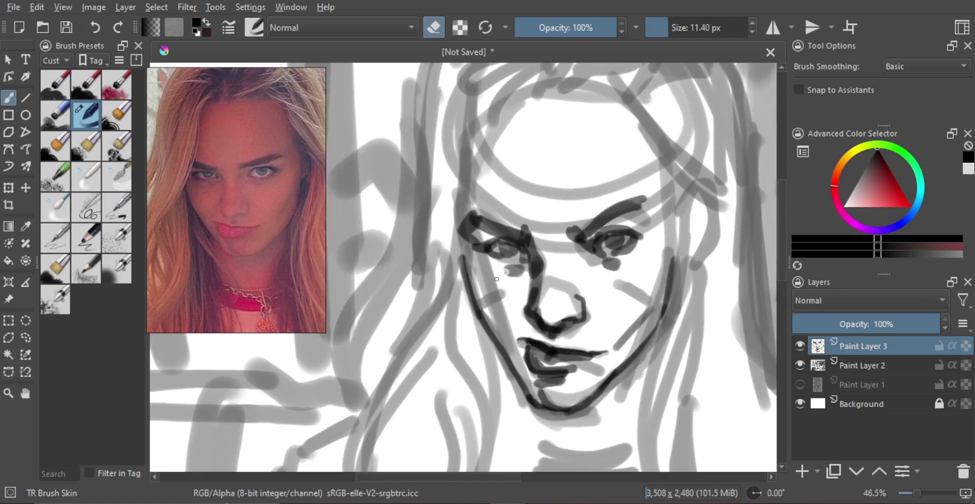
key("bracketleft")
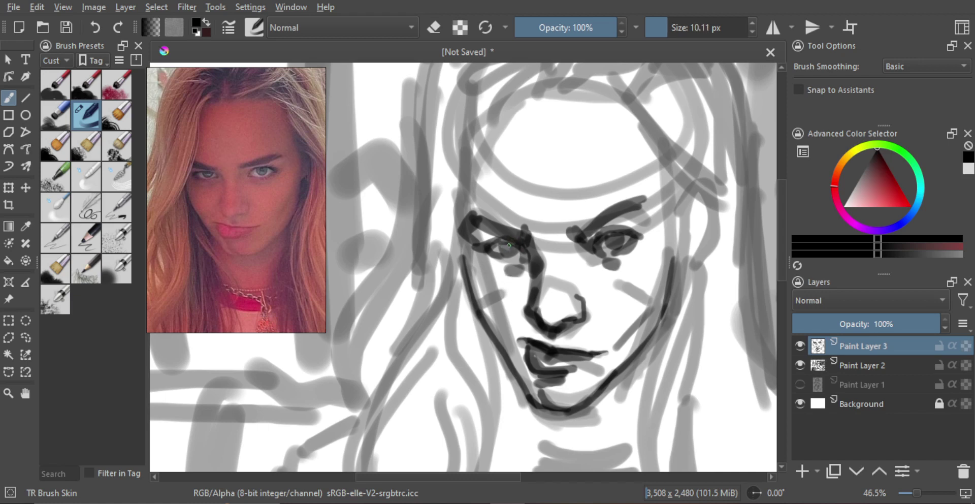
left_click_drag(508, 241, 491, 245)
key("ctrl+z")
left_click_drag(492, 263, 501, 263, "shift")
mouse_move(519, 252)
left_mouse_down()
mouse_move(473, 249)
mouse_move(514, 232)
mouse_move(508, 246)
mouse_move(469, 246)
left_mouse_up()
key("ctrl+z")
key("ctrl+z")
mouse_move(478, 245)
left_mouse_down()
mouse_move(525, 243)
mouse_move(498, 241)
mouse_move(524, 249)
mouse_move(483, 248)
mouse_move(490, 253)
left_mouse_up()
key("ctrl+z")
key("ctrl+z")
Darken the right eye's upper lid out to its outer corner and check the eyes in the mirrored view.
left_click_drag(645, 234, 646, 226)
mouse_move(640, 232)
left_mouse_down()
mouse_move(607, 225)
mouse_move(587, 235)
mouse_move(638, 237)
mouse_move(623, 248)
left_mouse_up()
key("ctrl+z")
key("ctrl+z")
key("ctrl+z")
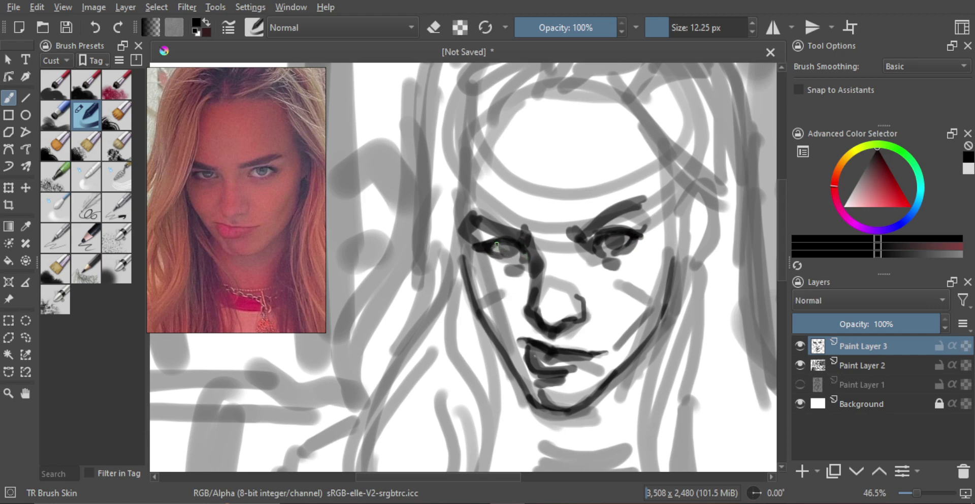
mouse_move(512, 251)
left_mouse_down()
mouse_move(497, 248)
mouse_move(700, 251)
left_mouse_up()
scroll(578, 240, "down", 1)
key("m")
key("plus")
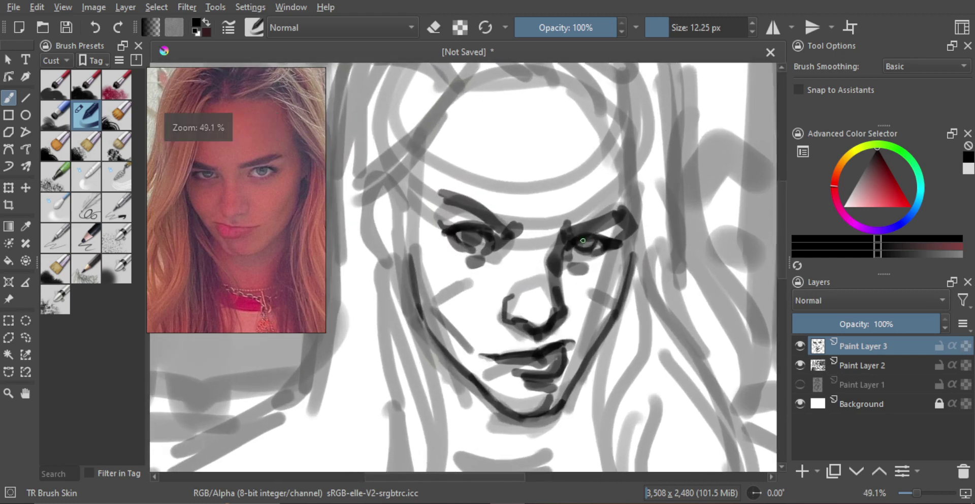
key("m")
key("plus")
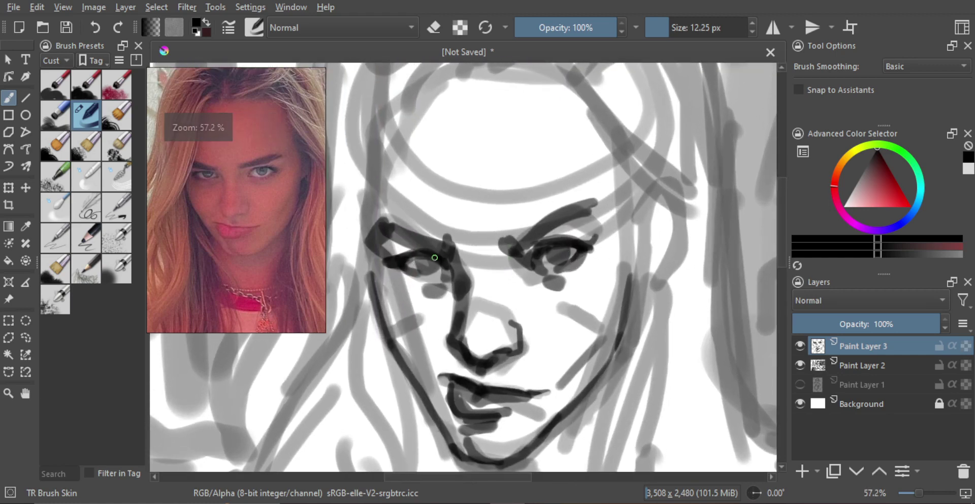
Ink the iris and pupil of both eyes with the 12.25 px brush and compare them in the mirrored view.
mouse_move(417, 257)
left_mouse_down()
mouse_move(416, 274)
mouse_move(440, 265)
mouse_move(419, 269)
mouse_move(420, 259)
mouse_move(435, 263)
left_mouse_up()
key("ctrl+z")
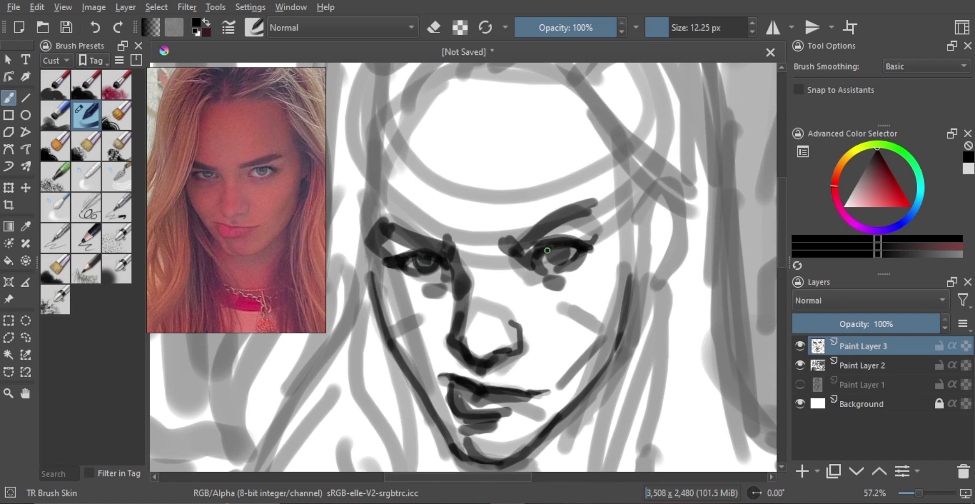
mouse_move(546, 255)
left_mouse_down()
mouse_move(565, 259)
mouse_move(556, 249)
left_mouse_up()
key("m")
key("m")
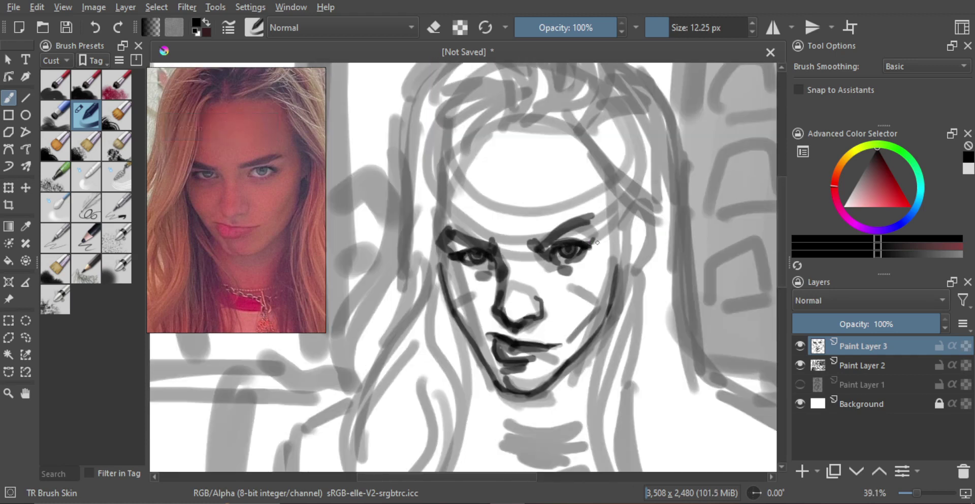
scroll(561, 244, "up", 2)
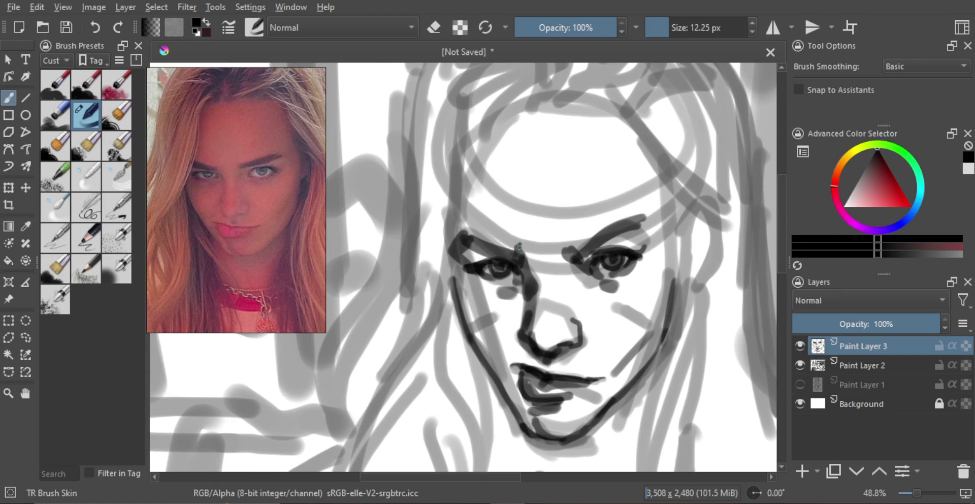
Sharpen the inner end of the left eyebrow and thicken the right eyebrow with darker strokes.
mouse_move(516, 247)
left_mouse_down()
mouse_move(497, 254)
mouse_move(495, 237)
mouse_move(479, 250)
mouse_move(501, 244)
left_mouse_up()
mouse_move(594, 222)
left_mouse_down()
mouse_move(534, 246)
mouse_move(551, 254)
mouse_move(573, 241)
mouse_move(547, 245)
mouse_move(615, 216)
mouse_move(574, 237)
mouse_move(618, 212)
left_mouse_up()
key("ctrl+z")
key("ctrl+z")
key("ctrl+z")
left_click_drag(581, 236, 619, 220)
key("ctrl+z")
key("ctrl+z")
left_click_drag(580, 234, 611, 224)
Touch up the eyebrow strokes and check the face in the mirrored view.
mouse_move(444, 237)
left_mouse_down()
mouse_move(437, 242)
mouse_move(445, 240)
left_mouse_up()
key("ctrl+z")
mouse_move(500, 217)
left_mouse_down()
mouse_move(533, 252)
mouse_move(513, 242)
left_mouse_up()
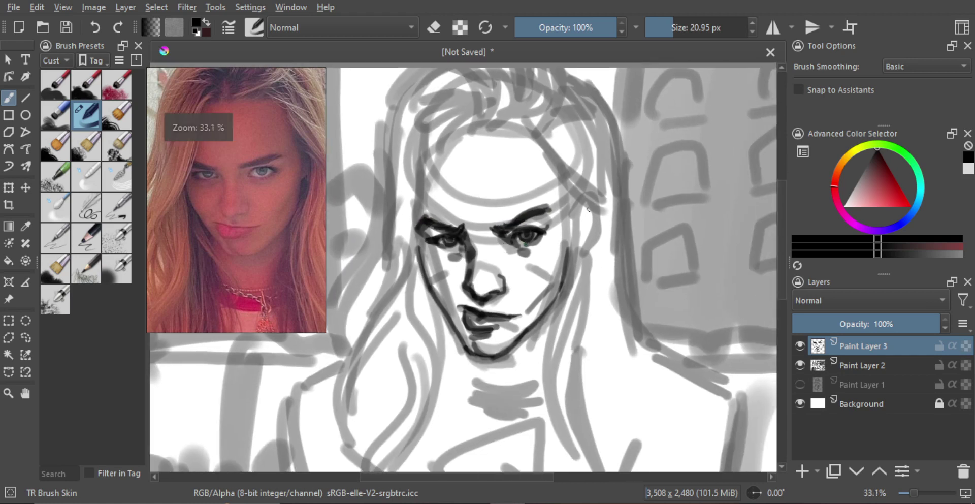
key("m")
key("m")
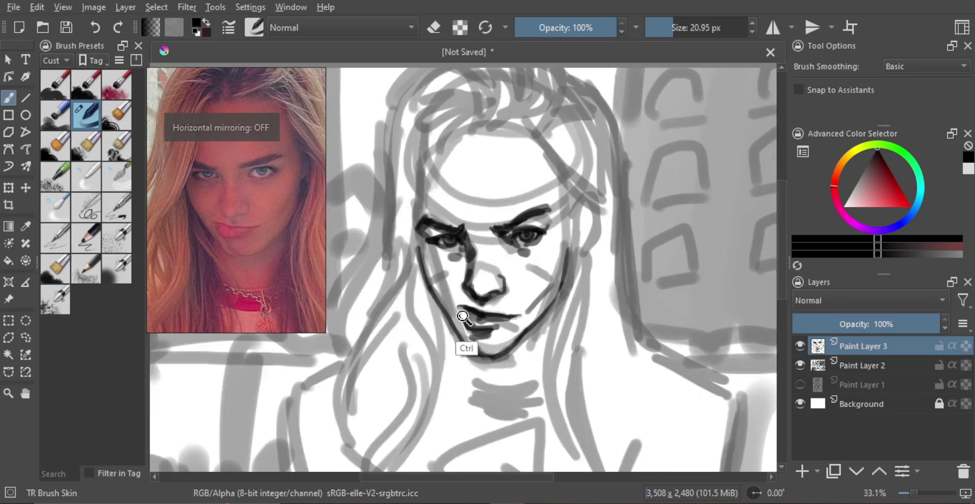
Trim the left corner of the mouth and the lip edges with a 12.21 px eraser.
scroll(460, 312, "up", 2)
key("e")
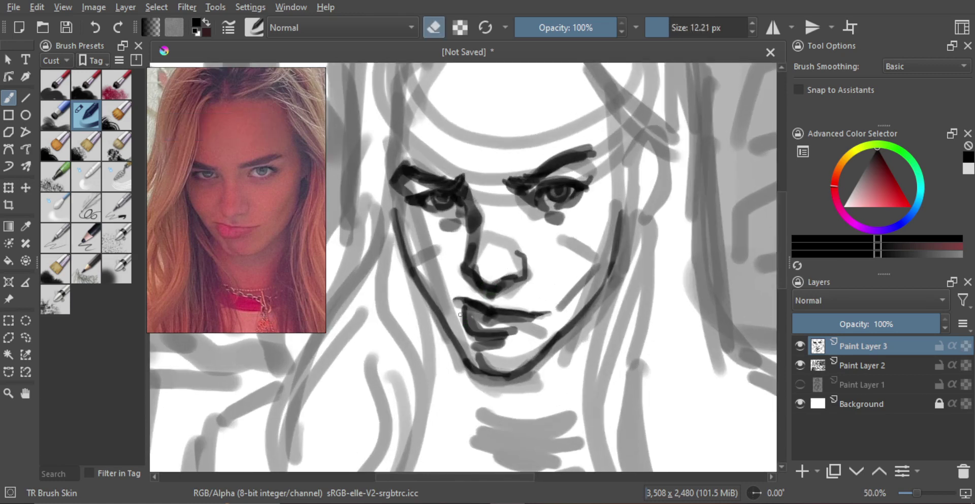
mouse_move(462, 310)
left_mouse_down()
mouse_move(476, 340)
mouse_move(460, 310)
mouse_move(503, 326)
mouse_move(491, 298)
left_mouse_up()
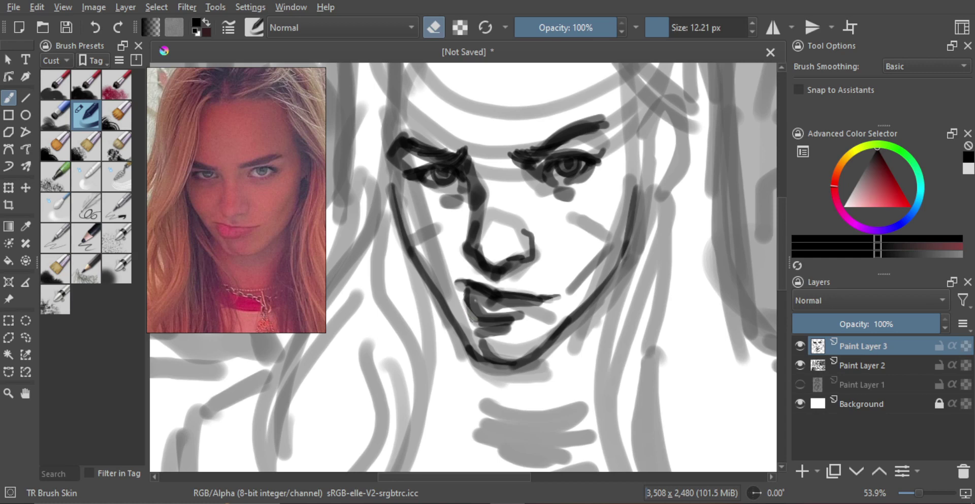
left_click_drag(478, 321, 470, 317)
scroll(515, 256, "down", 2)
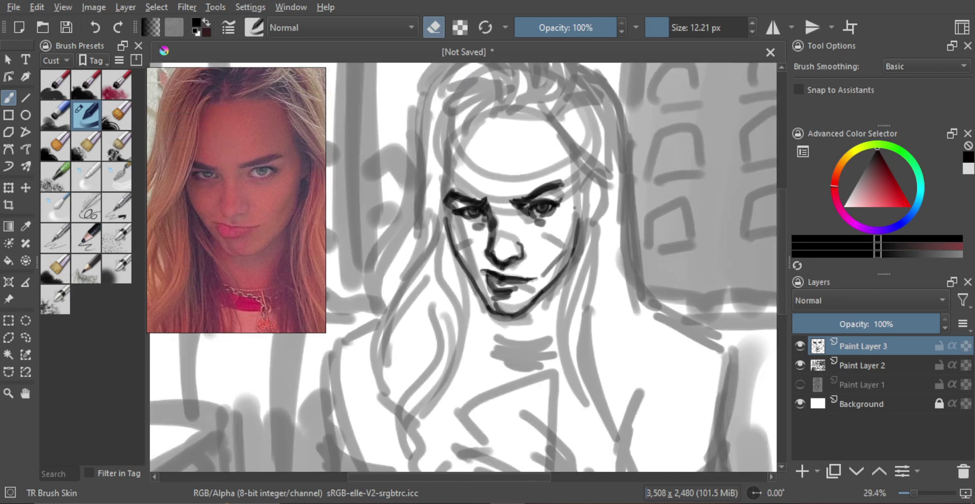
Zoom out the reference photo to include the hair and shoulders, and reinforce the left chin line with a 21.40 px brush.
mouse_move(531, 165)
left_mouse_down()
mouse_move(525, 210)
mouse_move(484, 192)
mouse_move(497, 182)
left_mouse_up()
key("e")
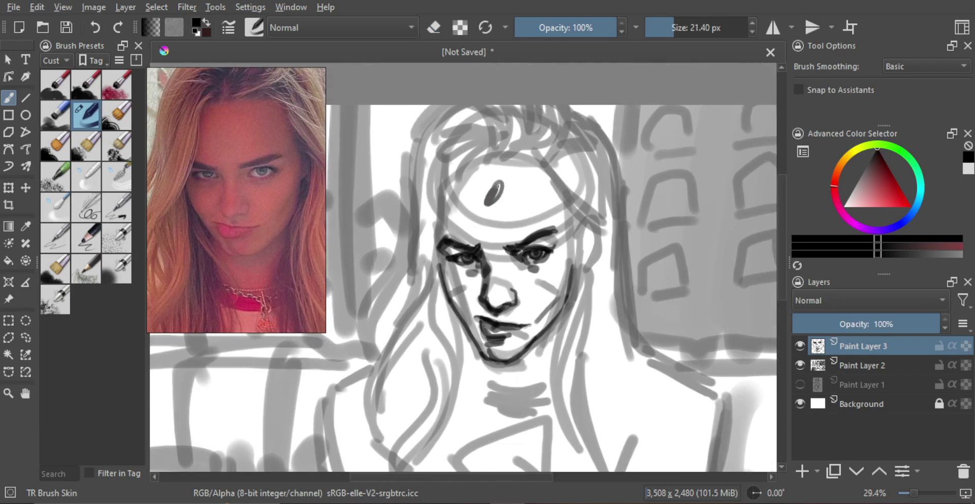
left_click(235, 215)
scroll(236, 214, "down", 2)
left_click_drag(237, 211, 238, 225)
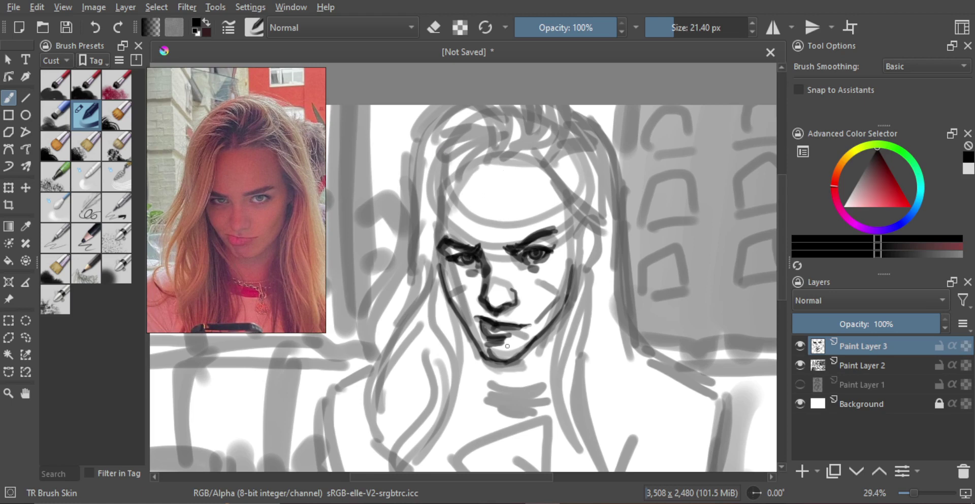
key("ctrl+z")
mouse_move(466, 335)
left_mouse_down()
mouse_move(470, 360)
mouse_move(498, 357)
left_mouse_up()
left_click_drag(497, 357, 482, 273)
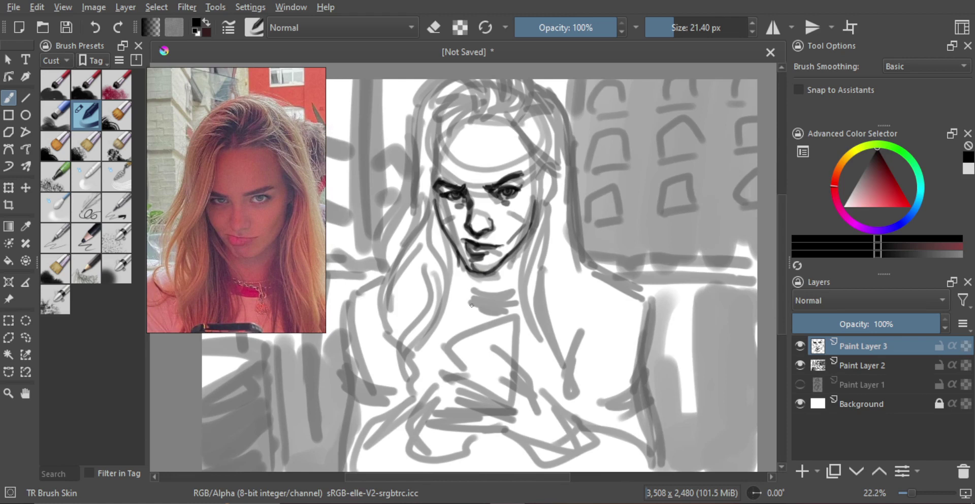
Paint the dark V-shaped neckline below the neck with a 43.57 px brush.
mouse_move(463, 300)
left_mouse_down()
mouse_move(490, 310)
mouse_move(524, 291)
mouse_move(478, 316)
left_mouse_up()
key("bracketright")
key("bracketright")
key("ctrl+z")
mouse_move(462, 305)
left_mouse_down()
mouse_move(480, 315)
mouse_move(517, 304)
left_mouse_up()
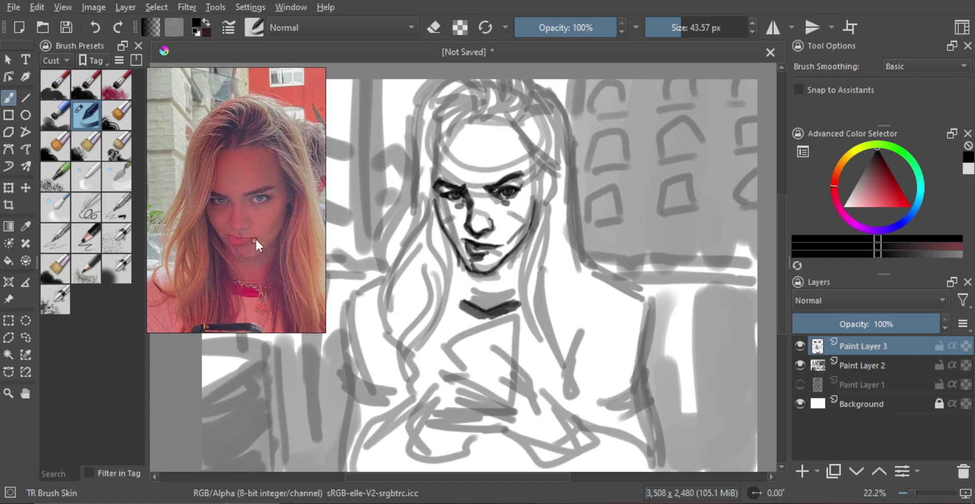
Zoom the reference photo out further and mark the hairline across the upper forehead with a 25.59 px brush.
scroll(256, 240, "down", 2)
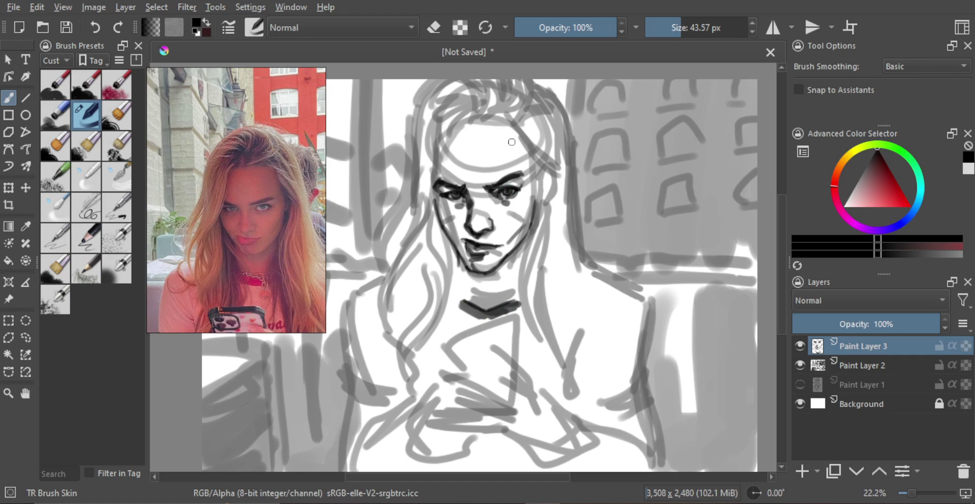
key("bracketleft")
mouse_move(489, 142)
left_mouse_down()
mouse_move(479, 173)
mouse_move(466, 169)
left_mouse_up()
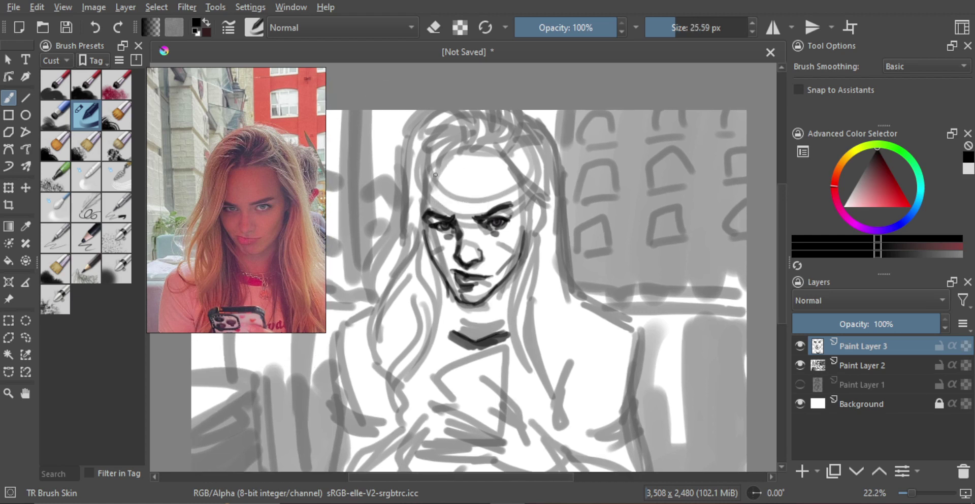
left_click_drag(445, 165, 502, 161)
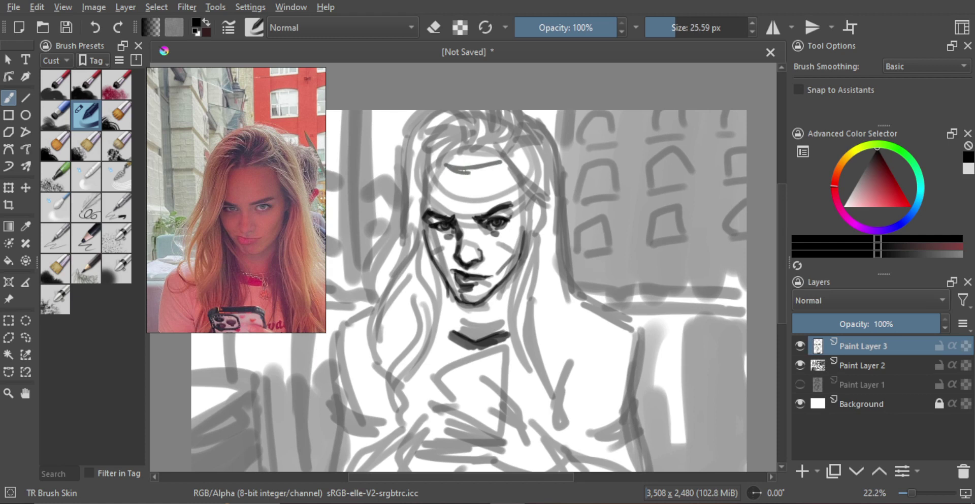
Fill in a dark patch of hair above the left part of the hairline with a 47.45 px brush.
left_click_drag(438, 160, 455, 162, "shift")
mouse_move(443, 159)
left_mouse_down()
mouse_move(465, 142)
mouse_move(463, 126)
mouse_move(476, 128)
mouse_move(478, 145)
mouse_move(485, 136)
mouse_move(470, 175)
mouse_move(468, 158)
mouse_move(460, 164)
mouse_move(446, 146)
mouse_move(466, 132)
mouse_move(468, 149)
mouse_move(482, 135)
mouse_move(465, 158)
mouse_move(488, 155)
left_mouse_up()
key("e")
key("bracketleft")
key("bracketleft")
key("bracketright")
key("e")
key("bracketright")
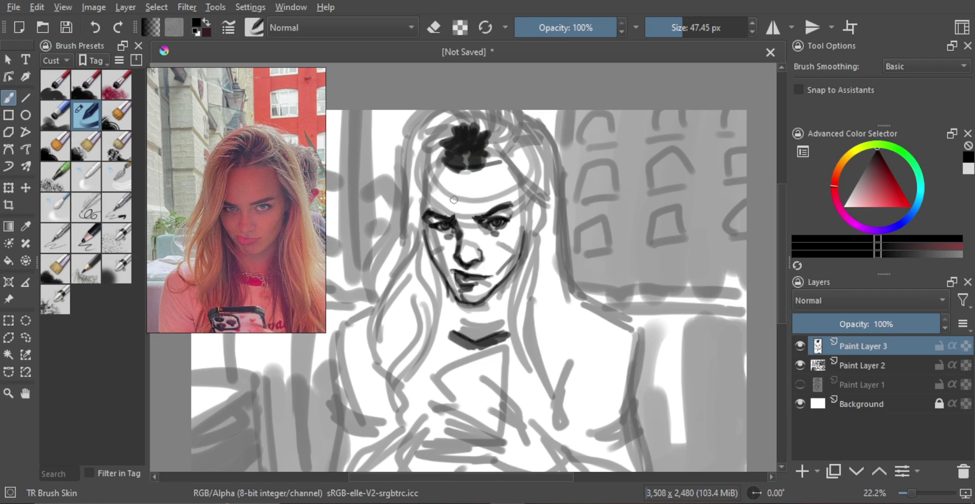
Zoom out the reference photo to the upper body and ink the left hair strand from hairline to shoulder with a 29.47 px brush.
scroll(253, 238, "down", 2)
left_click_drag(260, 254, 236, 216)
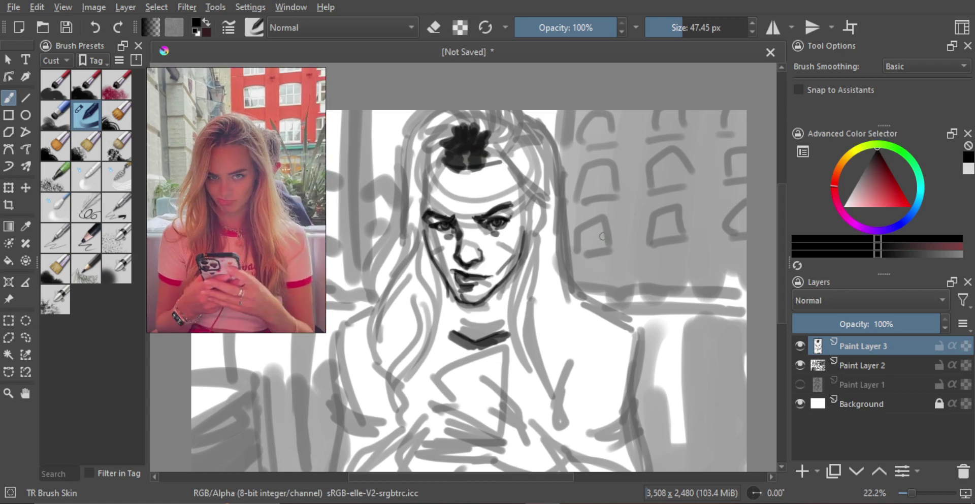
left_click_drag(406, 266, 398, 267, "shift")
left_click_drag(452, 159, 423, 200)
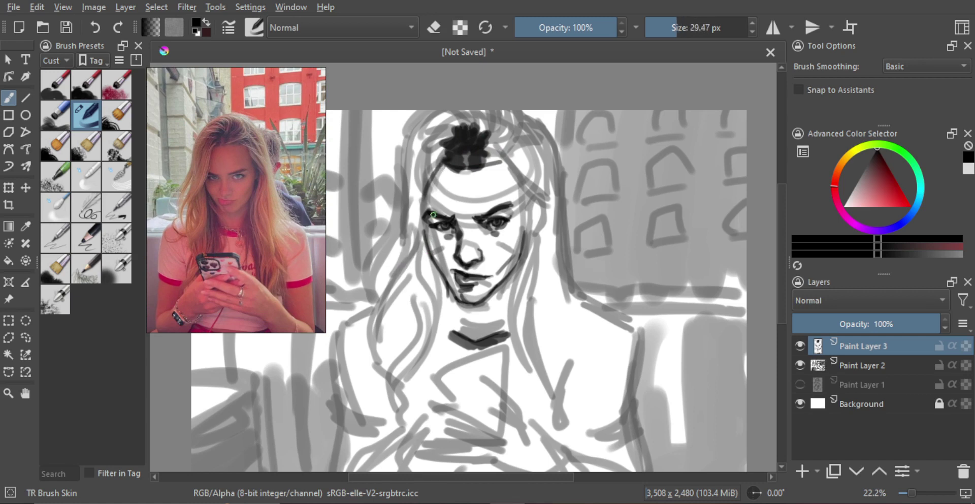
key("ctrl+z")
mouse_move(449, 162)
left_mouse_down()
mouse_move(413, 283)
mouse_move(387, 307)
left_mouse_up()
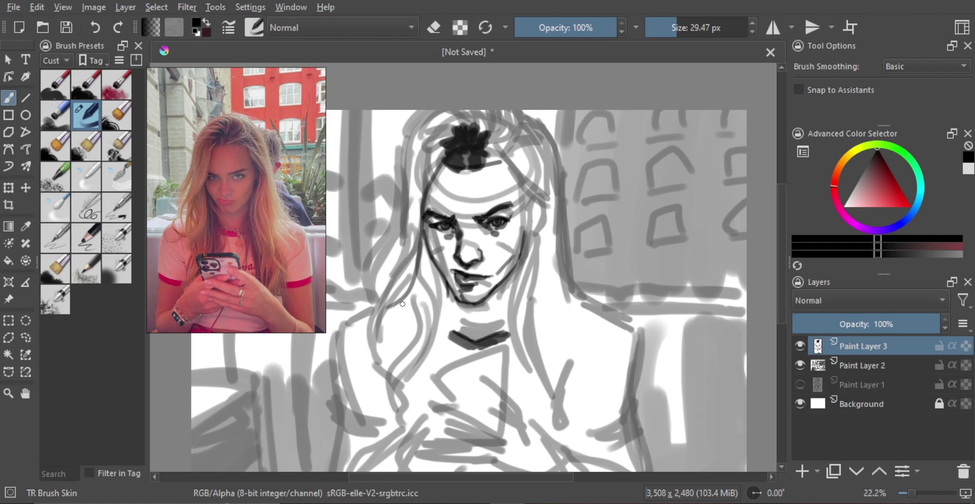
key("ctrl+z")
mouse_move(394, 349)
left_mouse_down()
mouse_move(401, 268)
mouse_move(449, 151)
left_mouse_up()
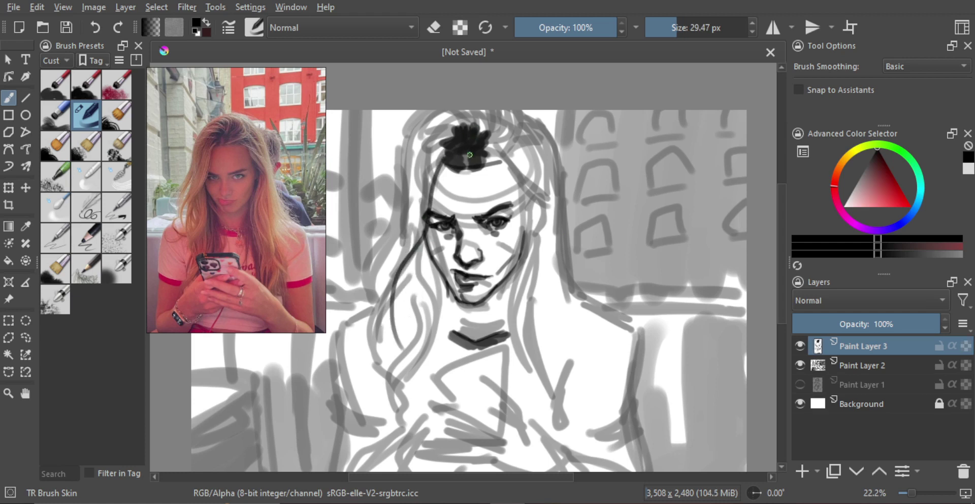
Ink the hair strand running beside the left jaw and extend it down onto the chest.
left_click_drag(424, 235, 433, 313)
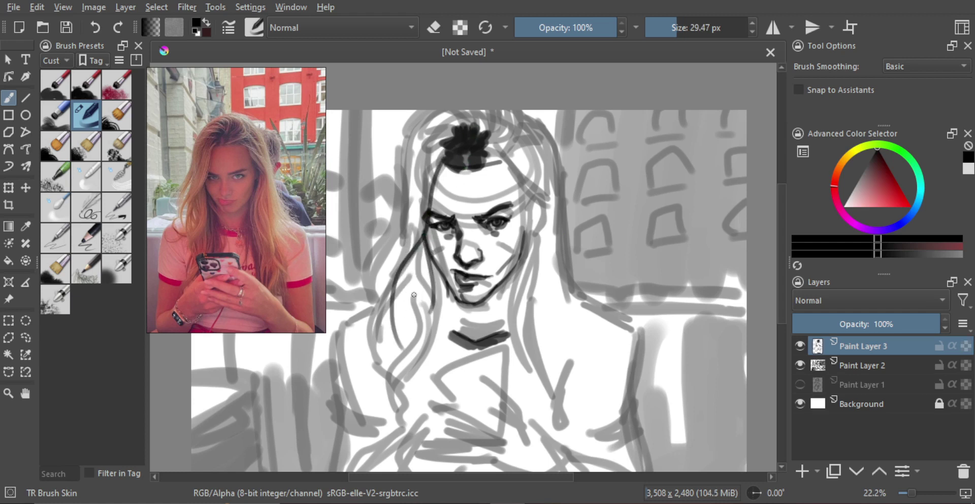
key("ctrl+z")
left_click_drag(426, 241, 417, 327)
mouse_move(430, 255)
left_mouse_down()
mouse_move(423, 322)
mouse_move(436, 299)
mouse_move(445, 305)
mouse_move(433, 315)
mouse_move(431, 394)
left_mouse_up()
key("ctrl+z")
left_click_drag(433, 324, 423, 400)
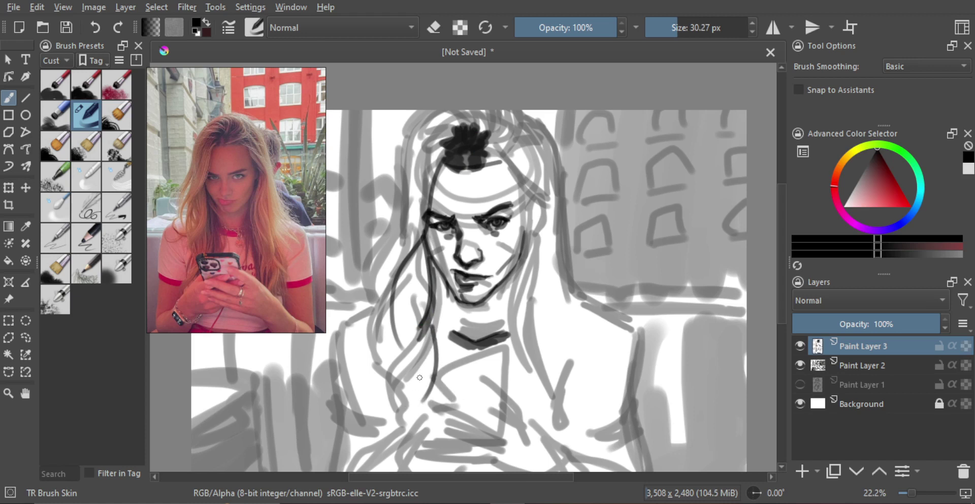
Draw the inner edge of the left hair lock from beside the chin down past the neckline.
mouse_move(435, 273)
left_mouse_down()
mouse_move(435, 338)
mouse_move(434, 271)
mouse_move(436, 325)
mouse_move(457, 301)
mouse_move(452, 333)
left_mouse_up()
key("ctrl+z")
key("ctrl+z")
left_click_drag(452, 291, 449, 383)
key("ctrl+z")
key("ctrl+z")
key("ctrl+z")
mouse_move(447, 320)
left_mouse_down()
mouse_move(454, 371)
mouse_move(450, 359)
left_mouse_up()
Shade the inside of the lock beside the left jaw and neck with a 43.75 px brush.
left_click_drag(434, 266, 439, 386)
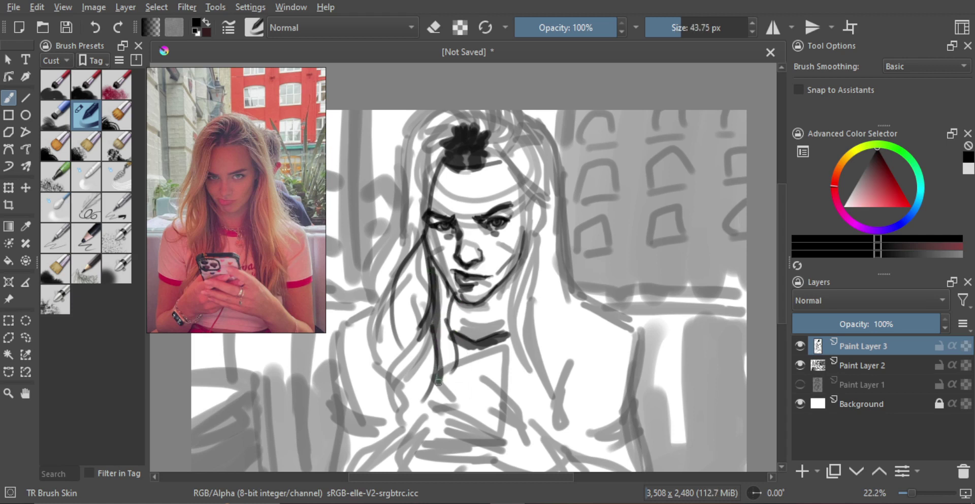
mouse_move(442, 317)
left_mouse_down()
mouse_move(438, 386)
mouse_move(452, 370)
left_mouse_up()
mouse_move(447, 329)
left_mouse_down()
mouse_move(441, 289)
mouse_move(446, 318)
mouse_move(449, 292)
mouse_move(435, 268)
mouse_move(449, 300)
left_mouse_up()
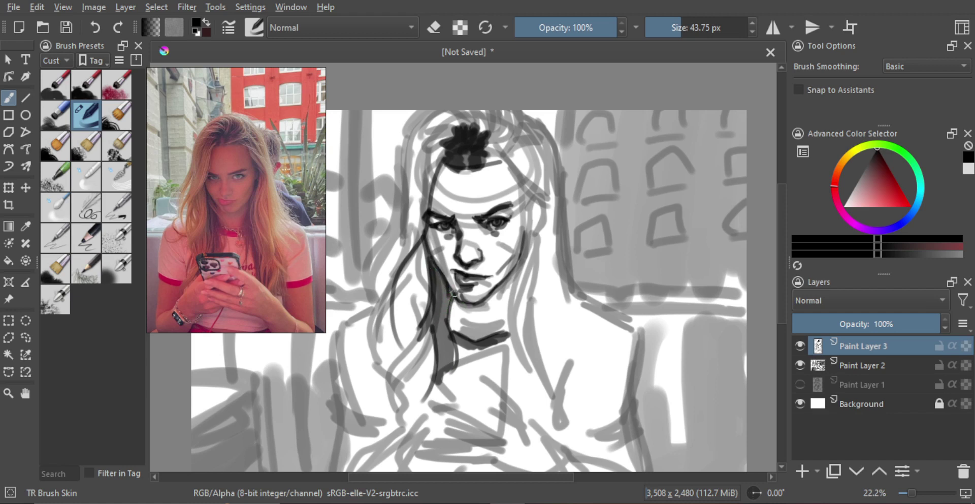
Ink the outer contour of the left side hair from the top of the head to the shoulder with a 27.24 px brush.
left_click_drag(402, 278, 409, 276, "shift")
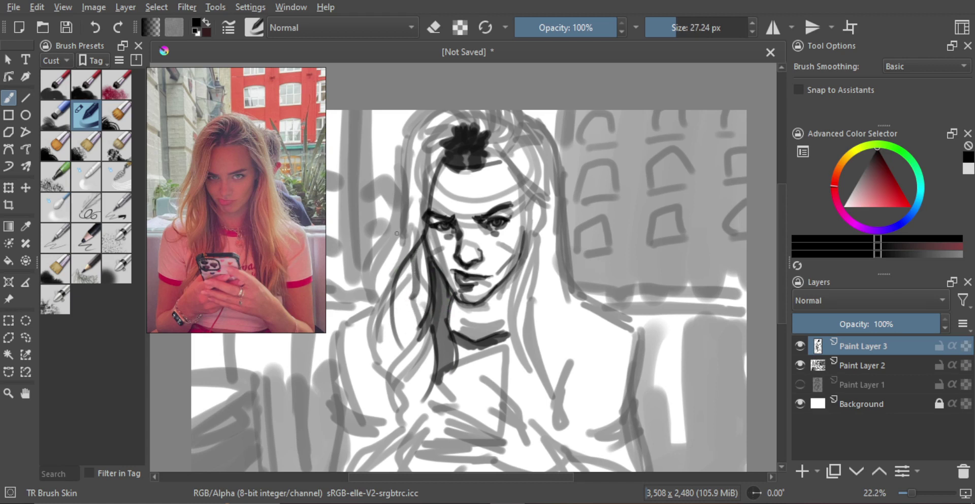
left_click_drag(402, 196, 366, 307)
left_click_drag(400, 201, 419, 111)
key("ctrl+z")
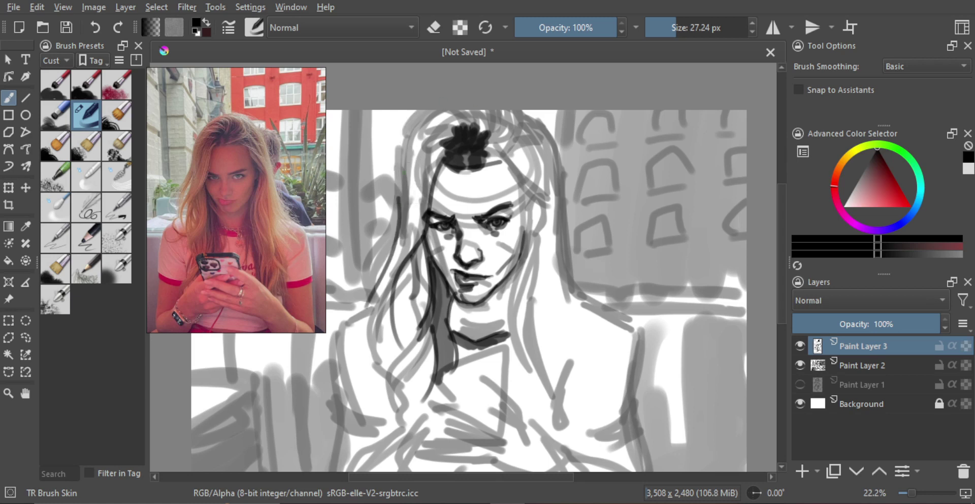
left_click_drag(399, 199, 419, 111)
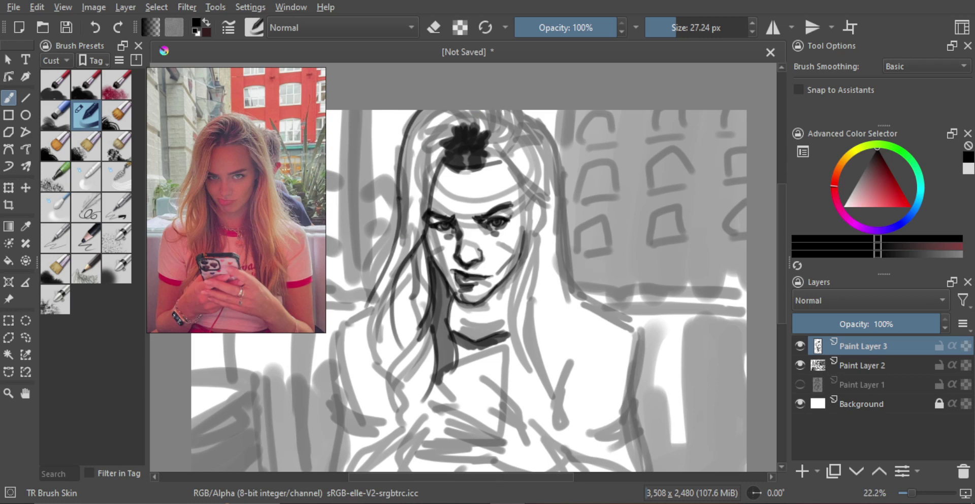
Draw curved hair strands sweeping up and over from the right end of the dark hair patch.
left_click_drag(492, 152, 517, 112)
mouse_move(494, 154)
left_mouse_down()
mouse_move(531, 133)
mouse_move(495, 127)
left_mouse_up()
key("ctrl+z")
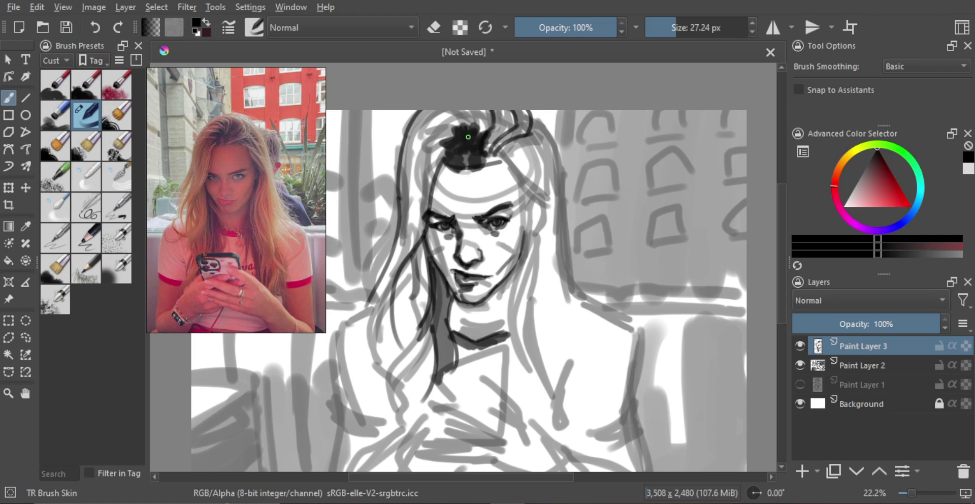
left_click_drag(462, 139, 474, 111)
key("ctrl+z")
key("ctrl+z")
mouse_move(482, 152)
left_mouse_down()
mouse_move(497, 110)
mouse_move(468, 111)
left_mouse_up()
key("ctrl+z")
left_click_drag(468, 144, 479, 111)
mouse_move(462, 140)
left_mouse_down()
mouse_move(457, 111)
mouse_move(398, 143)
mouse_move(374, 218)
left_mouse_up()
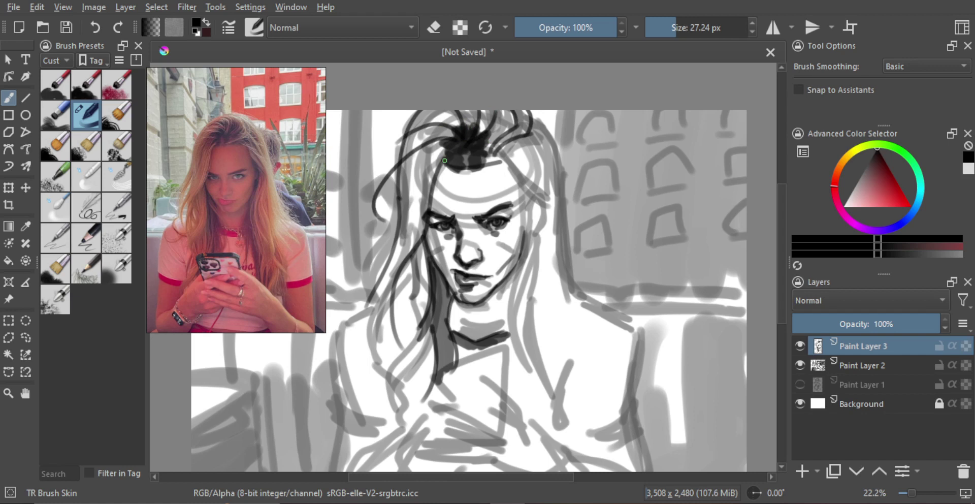
key("ctrl+z")
key("ctrl+z")
key("ctrl+z")
key("ctrl+z")
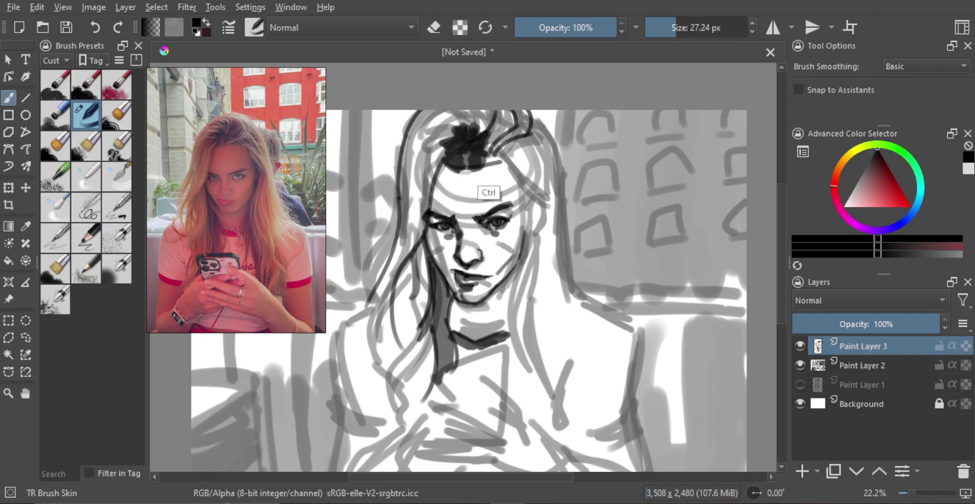
key("ctrl+z")
Ink loose strands from the dark hair patch upward and down along the outer left side of the hair.
left_click_drag(464, 126, 392, 174)
left_click_drag(478, 144, 486, 110)
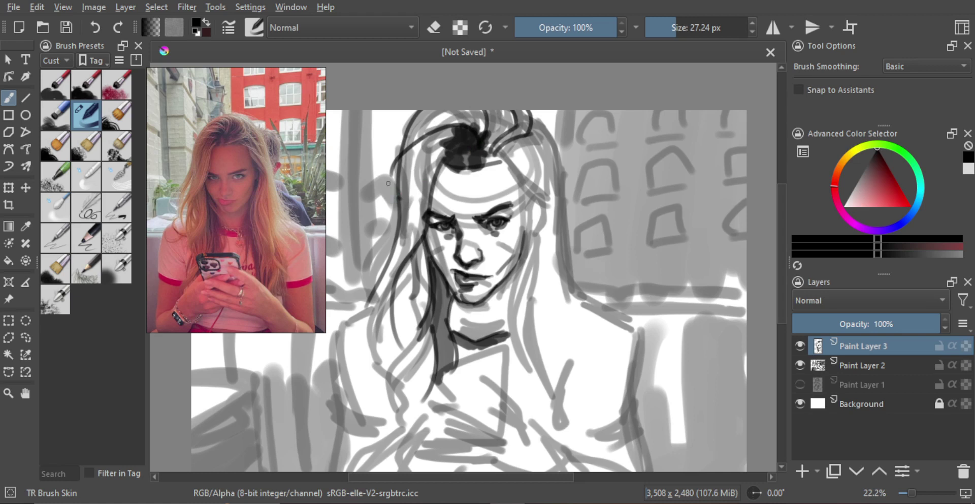
left_click_drag(399, 178, 363, 269)
mouse_move(370, 271)
left_mouse_down()
mouse_move(397, 208)
mouse_move(422, 184)
left_mouse_up()
key("ctrl+z")
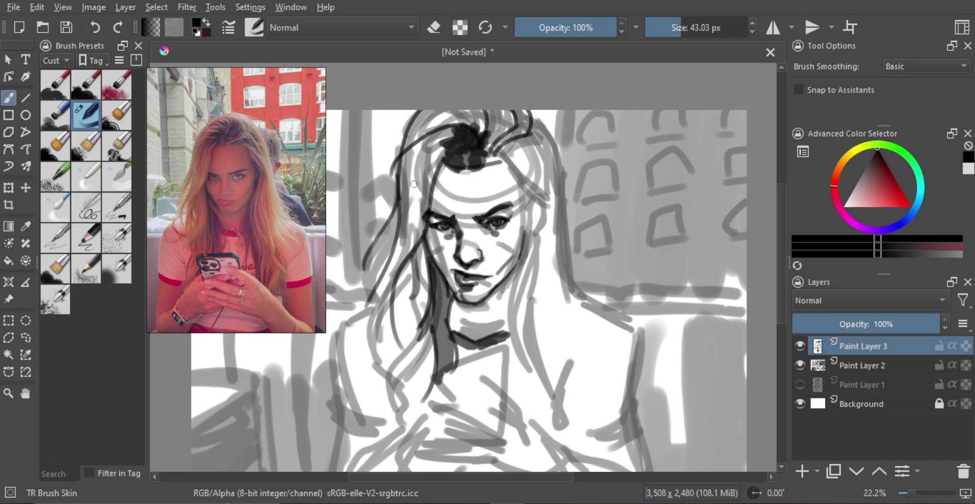
Shade the hair across the top of the head and beside the left temple with an enlarged brush.
mouse_move(427, 145)
left_mouse_down("shift")
mouse_move(440, 144)
mouse_move(420, 147)
mouse_move(422, 173)
mouse_move(442, 145)
mouse_move(428, 169)
left_mouse_up("shift")
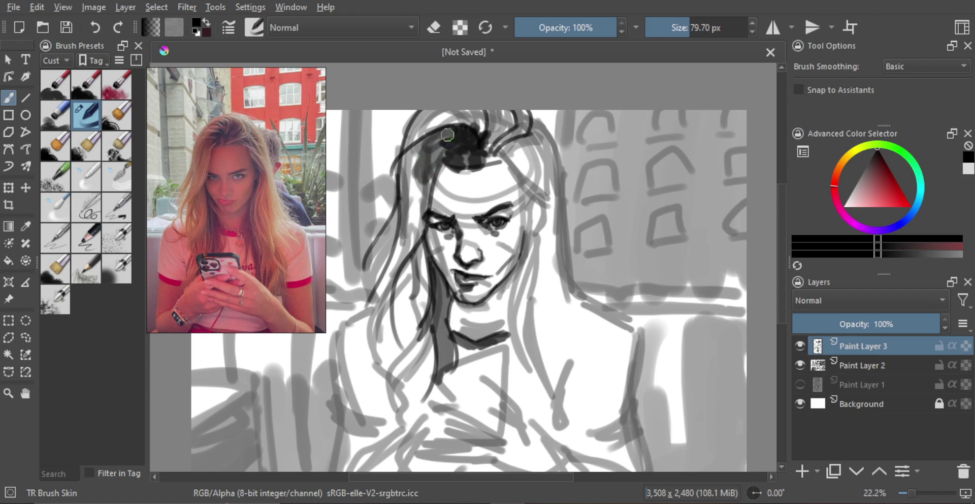
mouse_move(433, 129)
left_mouse_down()
mouse_move(463, 118)
mouse_move(472, 133)
mouse_move(495, 129)
mouse_move(489, 147)
mouse_move(520, 116)
mouse_move(422, 127)
mouse_move(441, 147)
left_mouse_up()
mouse_move(436, 147)
left_mouse_down("shift")
mouse_move(443, 142)
mouse_move(414, 124)
left_mouse_up("shift")
left_click_drag(425, 116, 402, 154)
key("ctrl+z")
mouse_move(428, 111)
left_mouse_down()
mouse_move(416, 114)
mouse_move(398, 176)
left_mouse_up()
left_click_drag(425, 150, 433, 149, "shift")
mouse_move(420, 182)
left_mouse_down()
mouse_move(458, 114)
mouse_move(484, 135)
mouse_move(495, 117)
mouse_move(512, 128)
left_mouse_up()
Ink and shade the wavy left hair locks down over the shoulder and chest with 49.23 and 61.19 px brushes.
left_click_drag(506, 125, 501, 170, "ctrl")
key("m")
left_click_drag(483, 169, 484, 148)
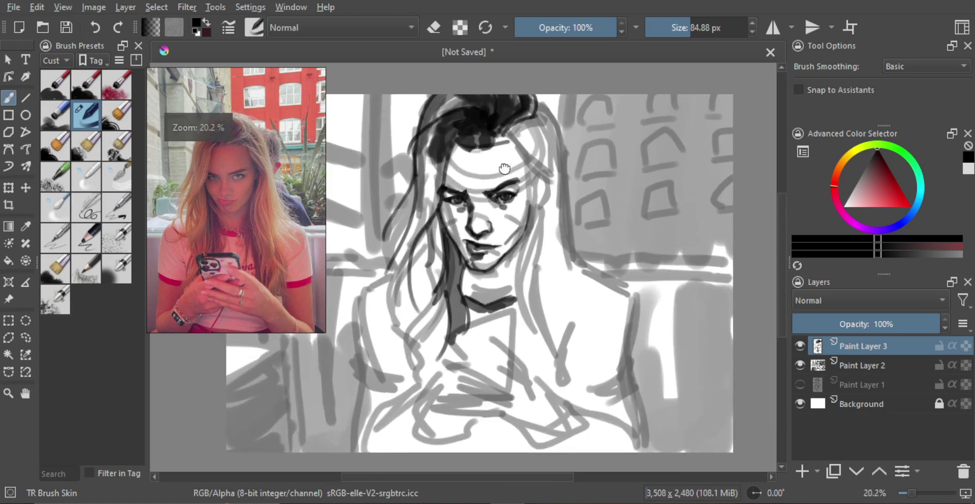
left_click_drag(482, 185, 476, 202)
mouse_move(413, 208)
left_mouse_down()
mouse_move(427, 193)
mouse_move(424, 221)
mouse_move(434, 191)
mouse_move(397, 279)
mouse_move(401, 265)
mouse_move(407, 299)
mouse_move(434, 283)
mouse_move(425, 273)
mouse_move(422, 306)
mouse_move(437, 290)
mouse_move(413, 337)
left_mouse_up()
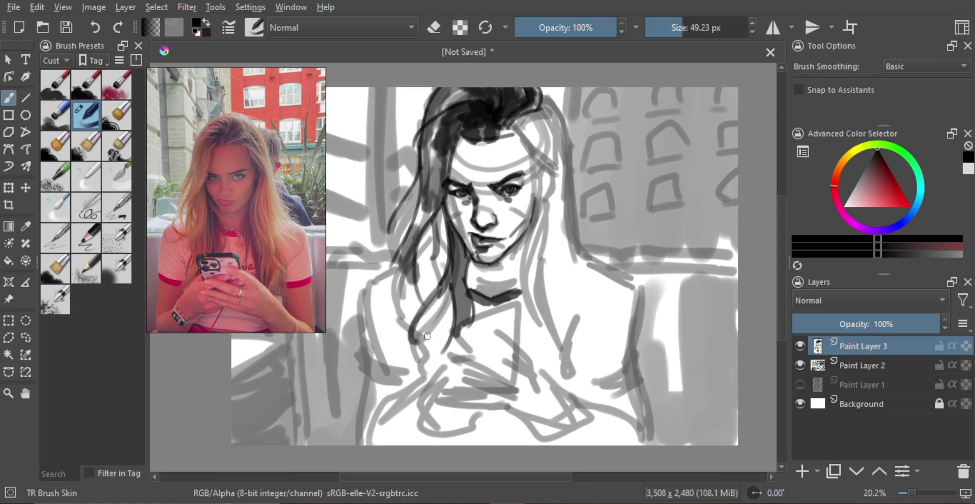
mouse_move(428, 251)
left_mouse_down()
mouse_move(432, 288)
mouse_move(434, 279)
mouse_move(420, 304)
mouse_move(437, 286)
mouse_move(442, 298)
mouse_move(424, 360)
mouse_move(434, 375)
left_mouse_up()
key("ctrl+z")
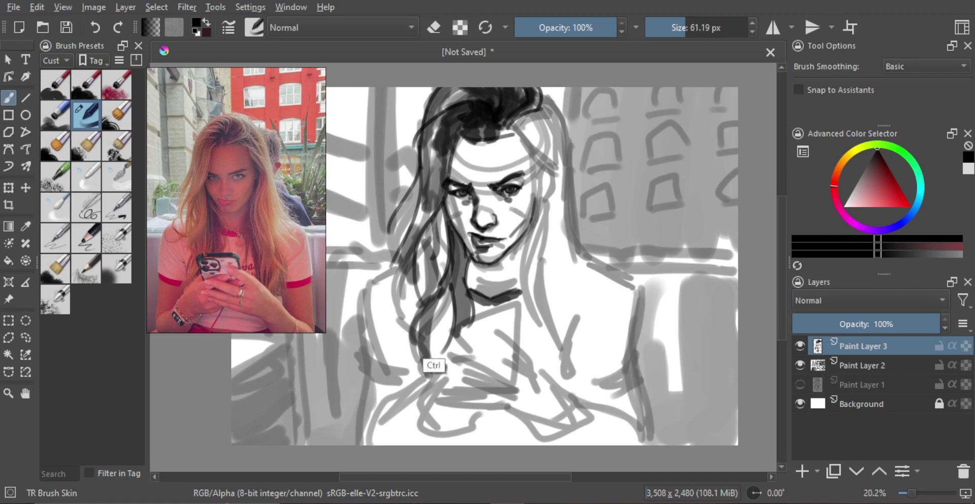
key("ctrl+z")
mouse_move(432, 307)
left_mouse_down()
mouse_move(438, 381)
mouse_move(430, 355)
left_mouse_up()
left_click_drag(447, 286, 452, 332)
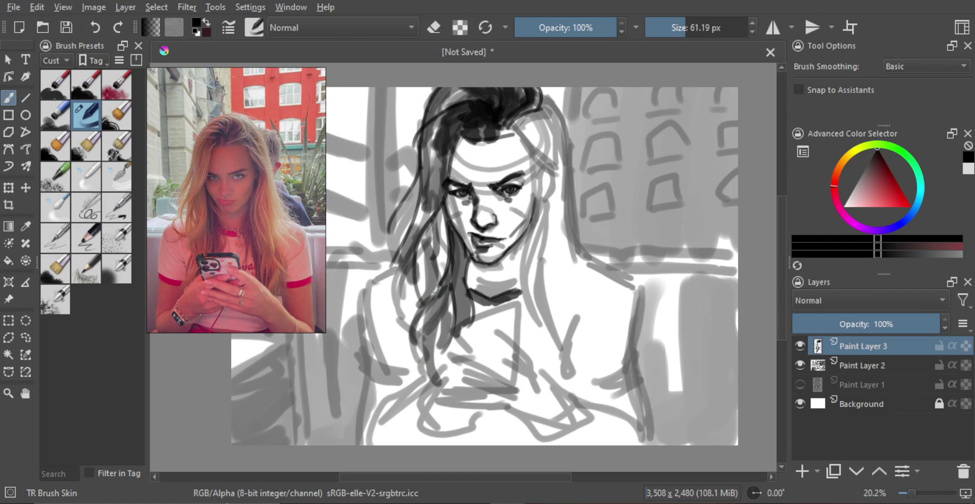
Ink the left shoulder and outer sleeve contour down to the hem with a 23.27 px brush.
mouse_move(421, 269)
left_mouse_down()
mouse_move(376, 272)
mouse_move(369, 361)
left_mouse_up()
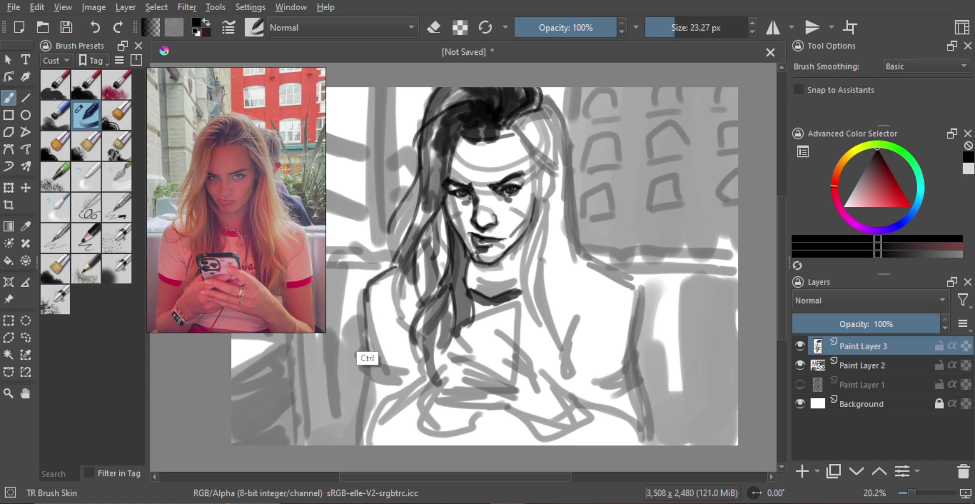
key("ctrl+z")
left_click_drag(368, 300, 371, 369)
left_click_drag(365, 303, 368, 378)
left_click_drag(371, 329, 377, 381)
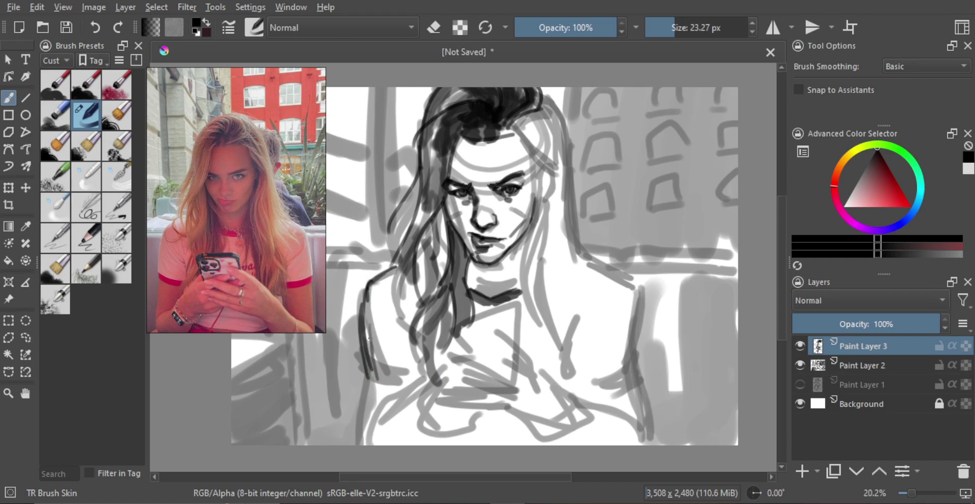
Draw the inner strands over the left sleeve, and ink its dark hem with a 34.24 px brush.
mouse_move(376, 345)
left_mouse_down()
mouse_move(382, 287)
mouse_move(396, 327)
mouse_move(400, 279)
left_mouse_up()
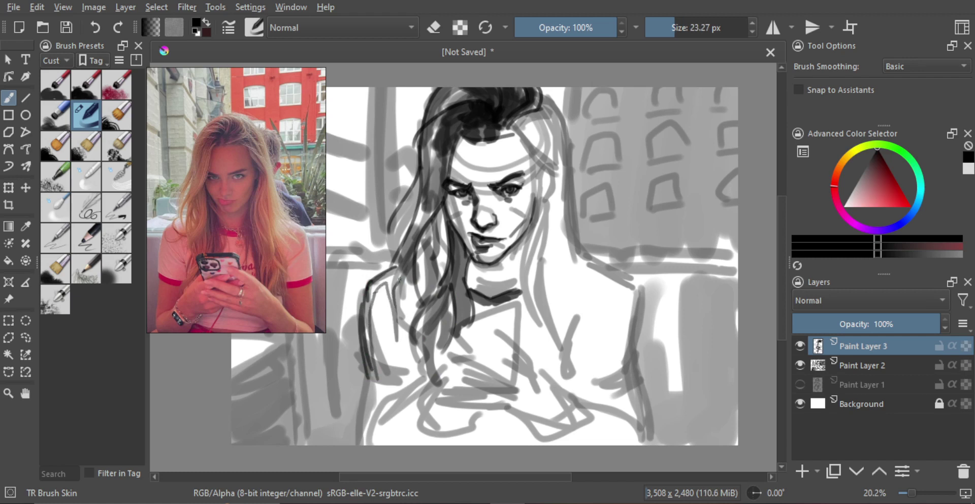
mouse_move(369, 377)
left_mouse_down()
mouse_move(402, 384)
mouse_move(397, 394)
left_mouse_up()
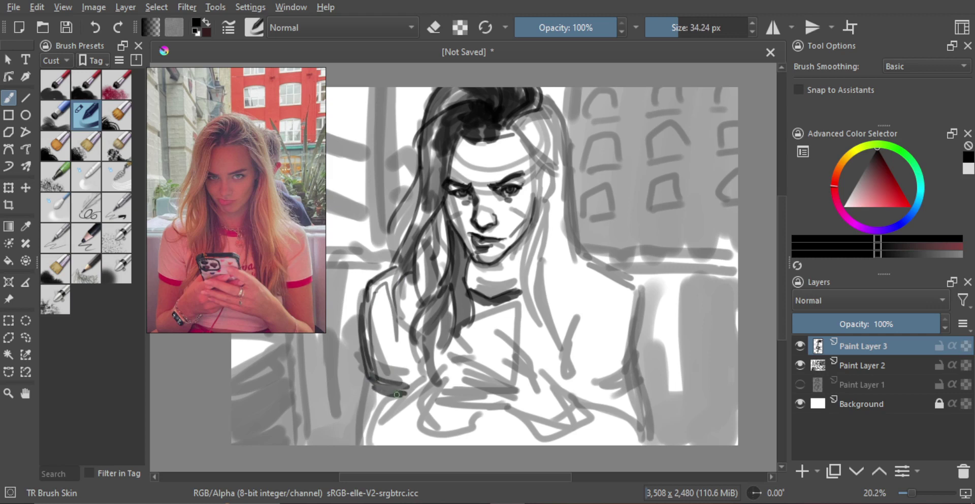
key("m")
key("m")
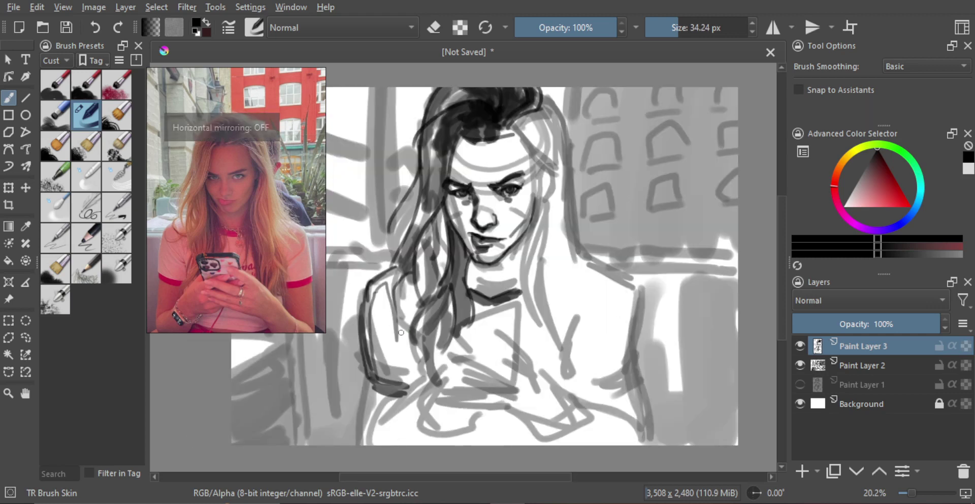
Fill the left sleeve with grey shading using a 56.46 px brush.
key("bracketright")
left_click_drag(379, 321, 392, 320, "shift")
mouse_move(382, 291)
left_mouse_down()
mouse_move(380, 377)
mouse_move(391, 372)
mouse_move(402, 384)
mouse_move(405, 274)
mouse_move(409, 386)
mouse_move(416, 351)
mouse_move(437, 369)
left_mouse_up()
Ink the outer contour of the right side hair from the top of the head to the shoulder with a 24.56 px brush.
left_click_drag(488, 318, 501, 288)
left_click_drag(513, 284, 517, 277, "ctrl")
left_click_drag(542, 265, 540, 302)
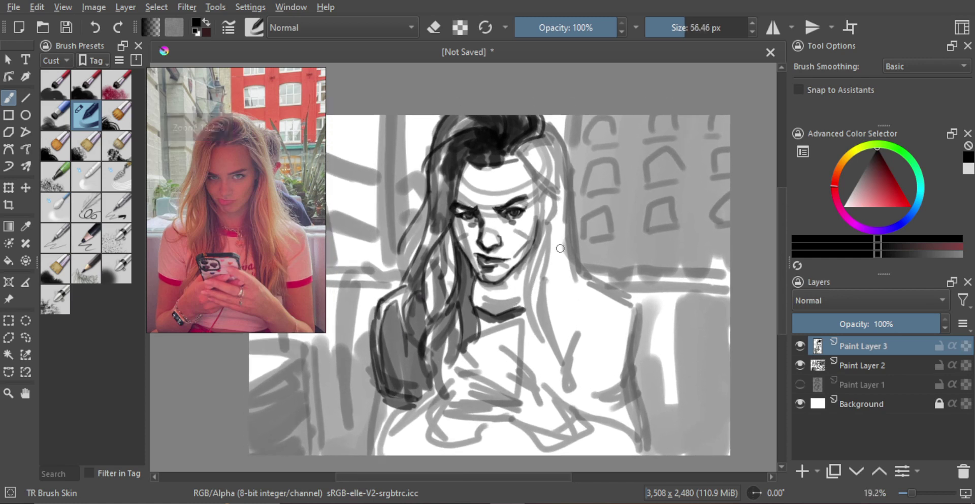
left_click_drag(560, 248, 558, 248, "shift")
key("bracketleft")
key("bracketleft")
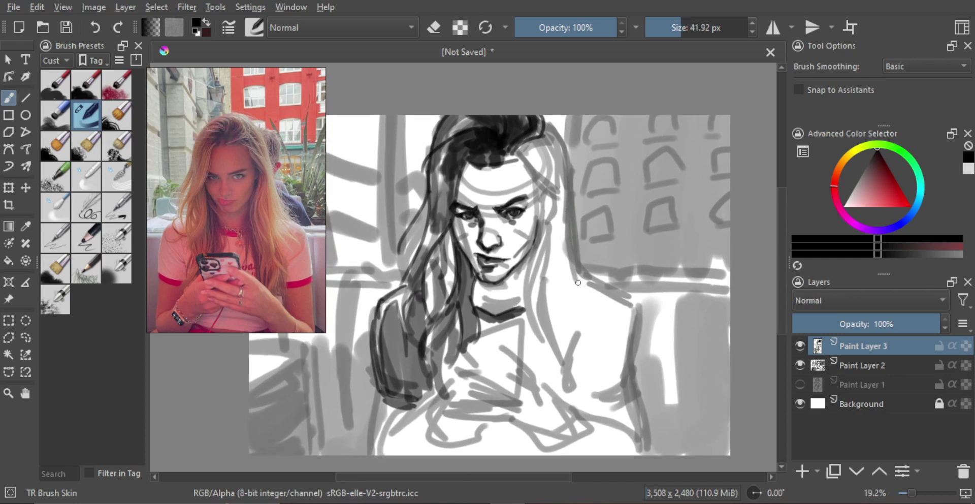
key("bracketleft")
key("bracketleft")
key("bracketleft")
left_click_drag(569, 136, 564, 153)
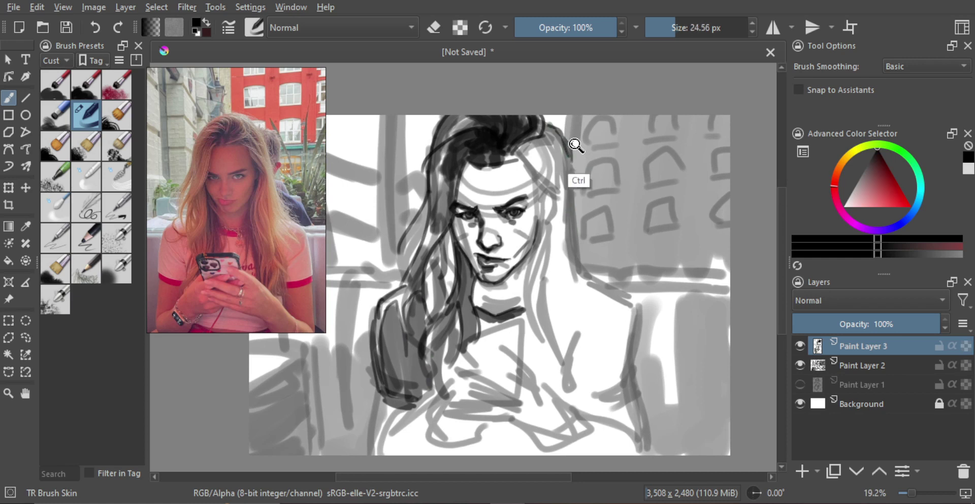
key("ctrl+z")
mouse_move(547, 121)
left_mouse_down()
mouse_move(575, 166)
mouse_move(575, 237)
mouse_move(559, 136)
mouse_move(573, 252)
mouse_move(603, 287)
left_mouse_up()
key("ctrl+z")
key("ctrl+z")
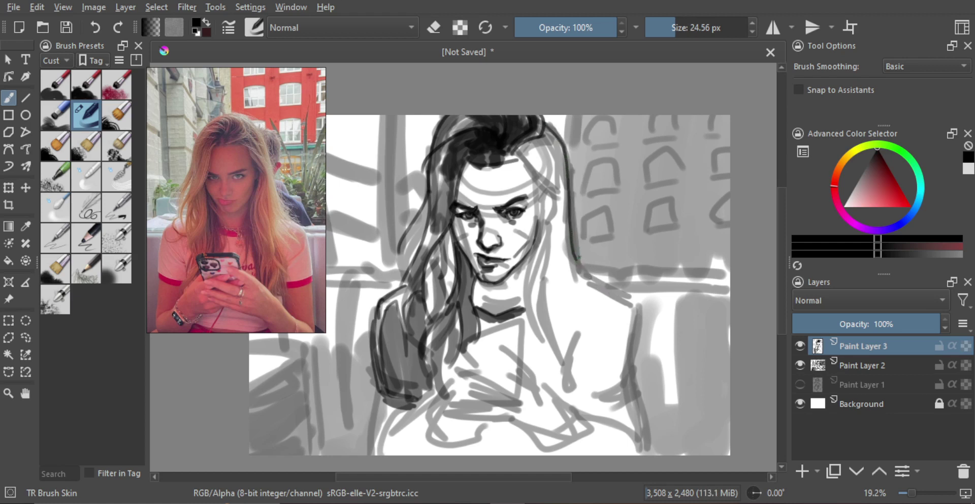
Ink the right shoulder slope outward from the hair and start the upper arm contour in the mirrored view.
left_click_drag(580, 259, 625, 296)
key("ctrl+z")
mouse_move(582, 263)
left_mouse_down()
mouse_move(590, 273)
mouse_move(689, 271)
left_mouse_up()
key("m")
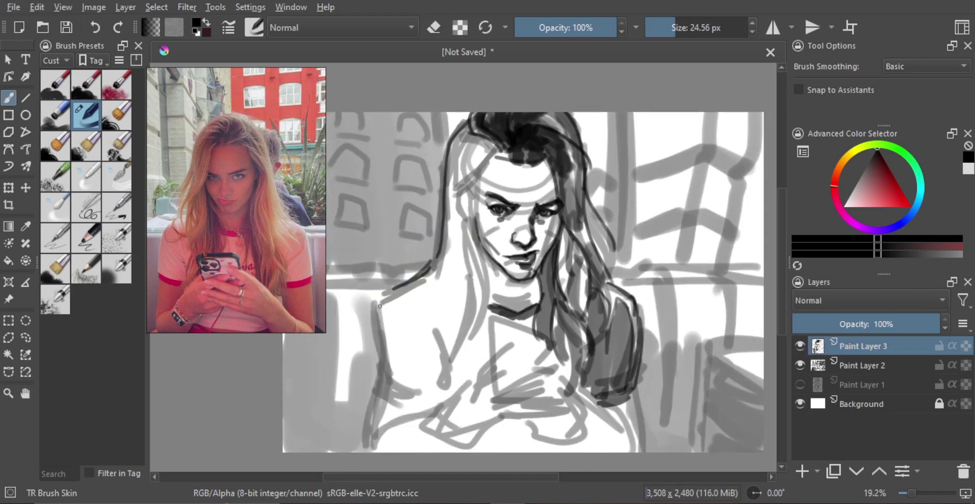
left_click_drag(378, 303, 383, 353)
key("ctrl+z")
left_click_drag(379, 321, 380, 328)
Flip the reference photo to match the mirrored view, and ink the unshaded arm's outer contour from the shoulder to the canvas edge.
key("m")
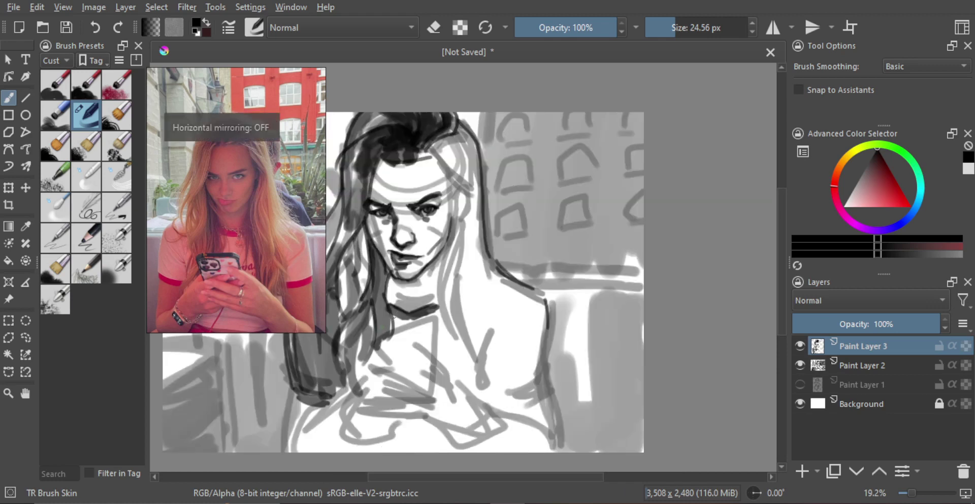
key("m")
left_click_drag(263, 260, 295, 263)
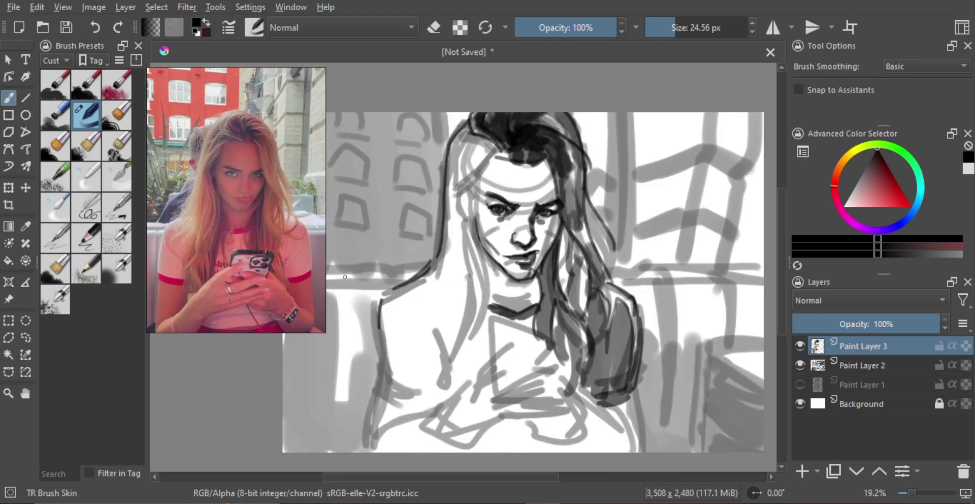
left_click_drag(393, 288, 381, 355)
key("ctrl+z")
left_click_drag(393, 289, 373, 440)
left_click_drag(373, 407, 369, 449)
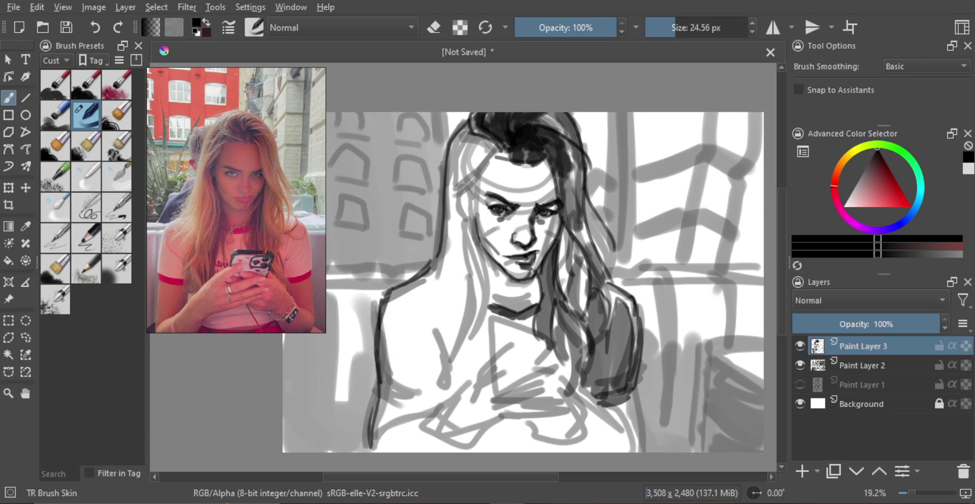
Ink the unshaded sleeve's hem, the opposite arm's lower contour, and jagged hair ends over the unshaded shoulder.
mouse_move(631, 396)
left_mouse_down()
mouse_move(644, 452)
mouse_move(635, 385)
left_mouse_up()
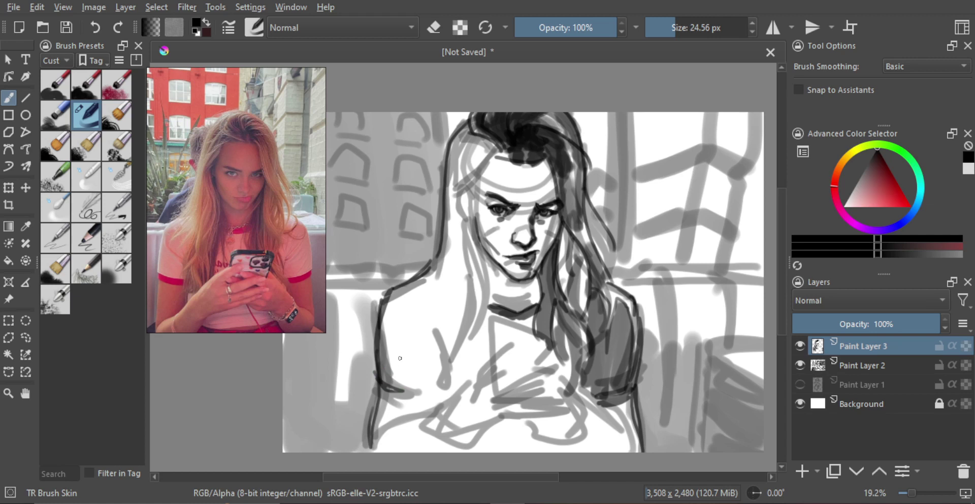
mouse_move(374, 361)
left_mouse_down()
mouse_move(423, 395)
mouse_move(388, 377)
mouse_move(410, 396)
mouse_move(391, 311)
mouse_move(414, 290)
mouse_move(395, 331)
mouse_move(428, 290)
mouse_move(410, 325)
mouse_move(424, 328)
mouse_move(429, 366)
mouse_move(456, 295)
mouse_move(468, 181)
left_mouse_up()
Shade the hair from the hairline down past the temple on the mirrored view's left side.
mouse_move(488, 150)
left_mouse_down()
mouse_move(459, 177)
mouse_move(479, 181)
left_mouse_up()
mouse_move(475, 136)
left_mouse_down()
mouse_move(463, 183)
mouse_move(468, 200)
mouse_move(477, 171)
mouse_move(461, 218)
left_mouse_up()
key("bracketright")
key("bracketright")
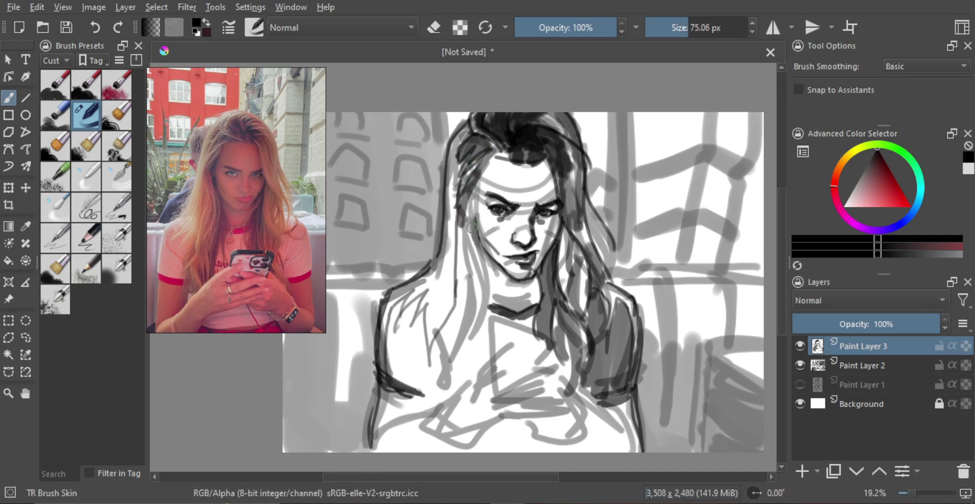
key("bracketleft")
Darken the hair edge beside the temple and cheek on the mirrored view's left side with a 32.73 px brush.
left_click_drag(476, 203, 488, 192)
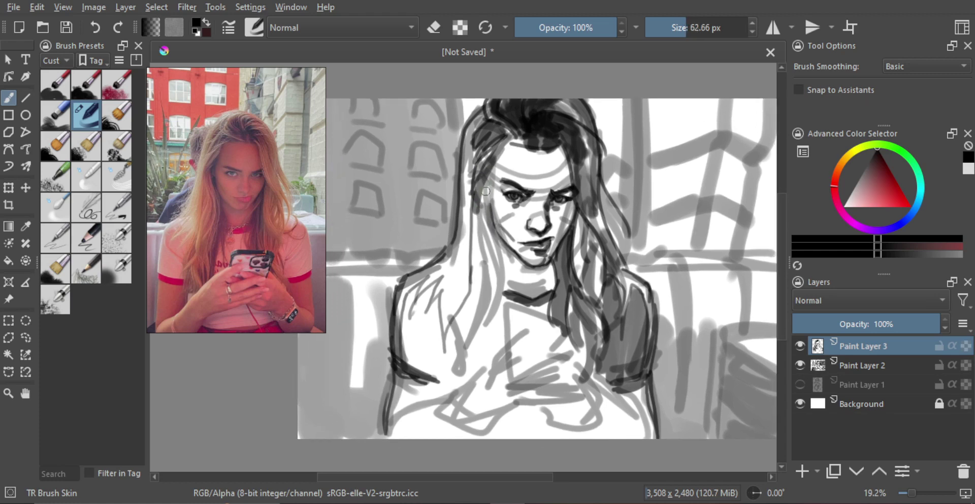
key("bracketleft")
key("bracketleft")
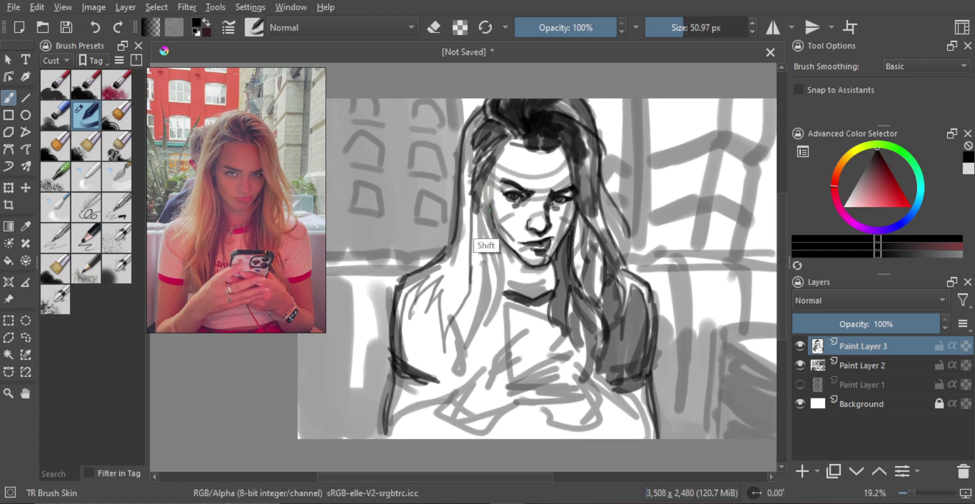
scroll(496, 203, "up", 1)
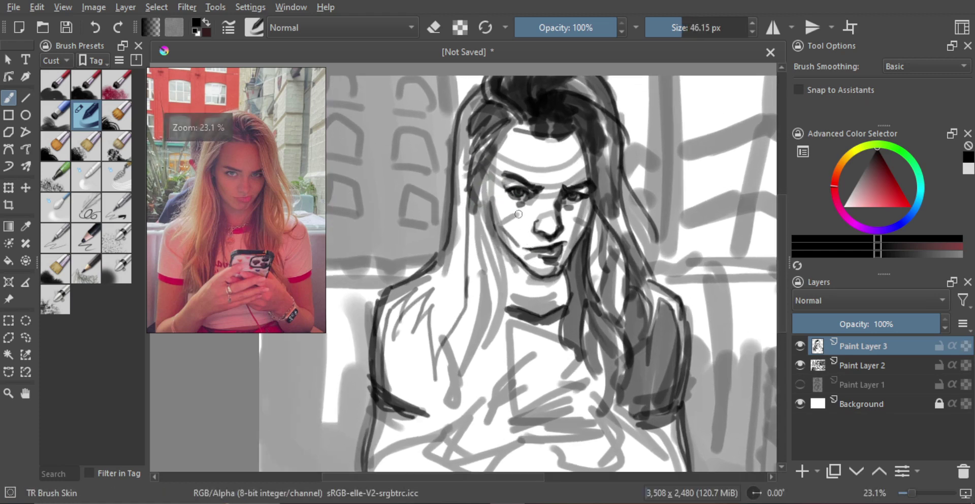
key("e")
key("e")
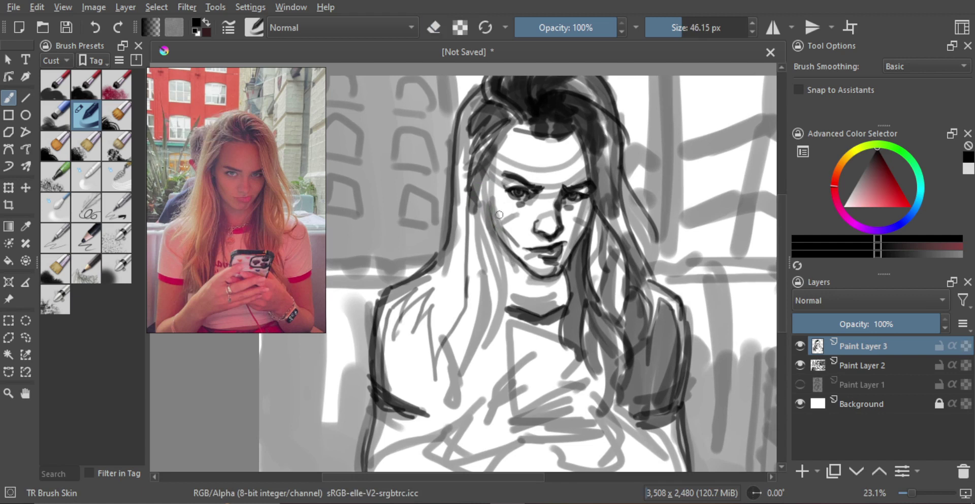
key("bracketleft")
key("bracketleft")
left_click_drag(483, 206, 485, 184)
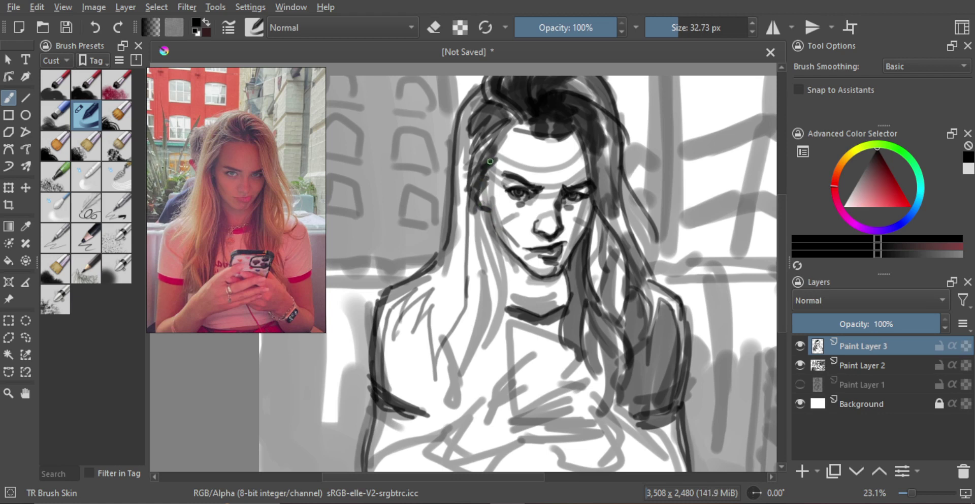
left_click_drag(490, 155, 477, 169)
left_click_drag(482, 205, 493, 167)
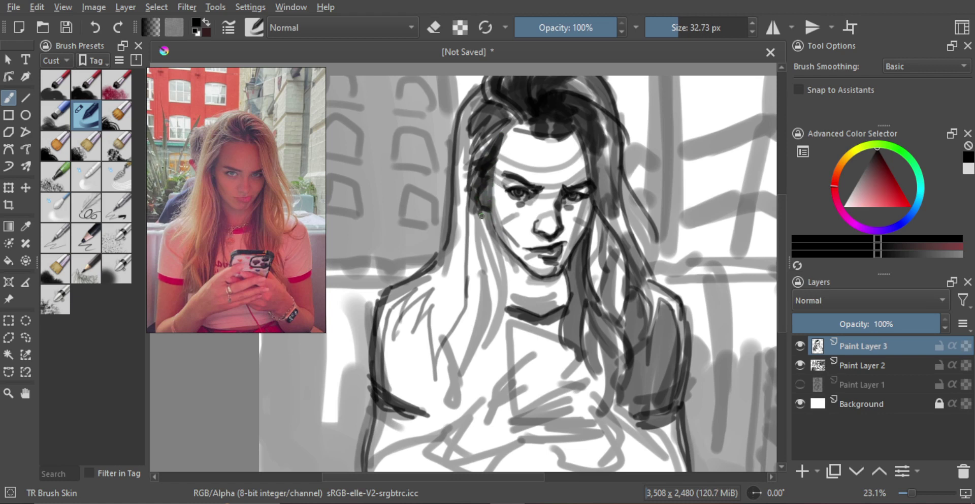
left_click_drag(482, 215, 504, 293)
key("ctrl+z")
mouse_move(477, 208)
left_mouse_down()
mouse_move(505, 300)
mouse_move(503, 260)
mouse_move(477, 203)
left_mouse_up()
Ink the inner edge of the unshaded hair lock from beside the neck down over the chest with a 25.41 px brush.
key("bracketleft")
left_click_drag(502, 301, 462, 379)
key("ctrl+z")
left_click_drag(501, 316, 473, 398)
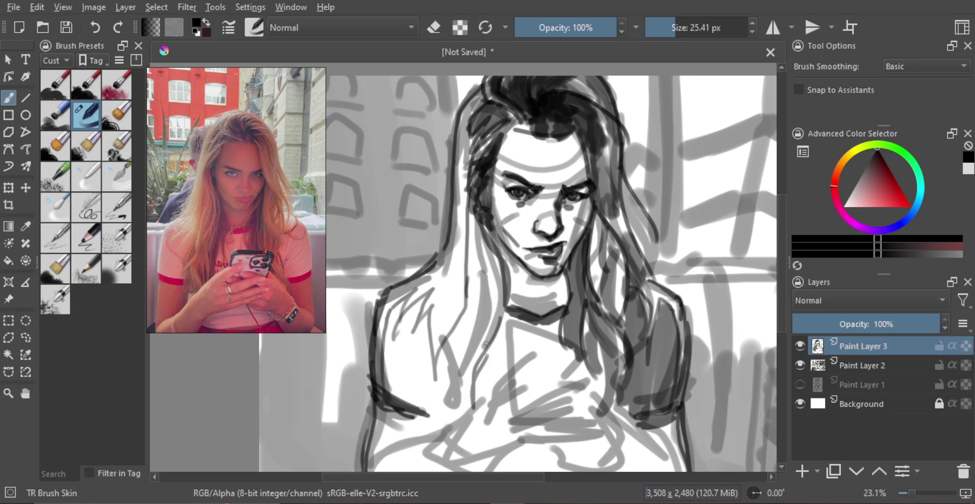
scroll(486, 344, "down", 2)
left_click_drag(425, 332, 436, 333)
left_click_drag(433, 278, 427, 338)
mouse_move(434, 277)
left_mouse_down()
mouse_move(429, 324)
mouse_move(429, 304)
mouse_move(438, 315)
mouse_move(442, 294)
mouse_move(446, 343)
mouse_move(449, 300)
left_mouse_up()
key("bracketright")
key("bracketright")
key("bracketright")
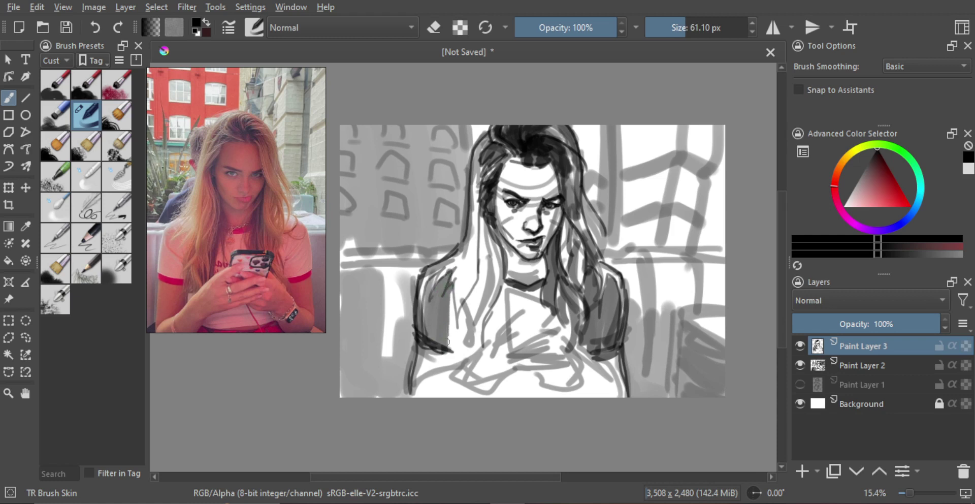
mouse_move(448, 341)
left_mouse_down()
mouse_move(455, 309)
mouse_move(460, 345)
mouse_move(473, 302)
mouse_move(480, 211)
mouse_move(452, 355)
mouse_move(472, 312)
mouse_move(472, 354)
mouse_move(483, 269)
mouse_move(486, 308)
mouse_move(488, 234)
mouse_move(477, 221)
mouse_move(485, 302)
mouse_move(480, 222)
mouse_move(496, 297)
mouse_move(496, 246)
mouse_move(482, 231)
mouse_move(470, 339)
mouse_move(483, 333)
mouse_move(490, 257)
mouse_move(484, 281)
left_mouse_up()
key("ctrl+z")
key("ctrl+z")
key("ctrl+shift+z")
key("ctrl+z")
Shade the remaining hair lock from the cheek to the chest, and fill the unshaded sleeve with grey.
mouse_move(486, 217)
left_mouse_down()
mouse_move(476, 306)
mouse_move(487, 226)
left_mouse_up()
mouse_move(488, 227)
left_mouse_down()
mouse_move(479, 292)
mouse_move(485, 225)
mouse_move(491, 302)
mouse_move(475, 349)
mouse_move(480, 289)
mouse_move(473, 360)
mouse_move(475, 271)
mouse_move(468, 353)
mouse_move(472, 345)
left_mouse_up()
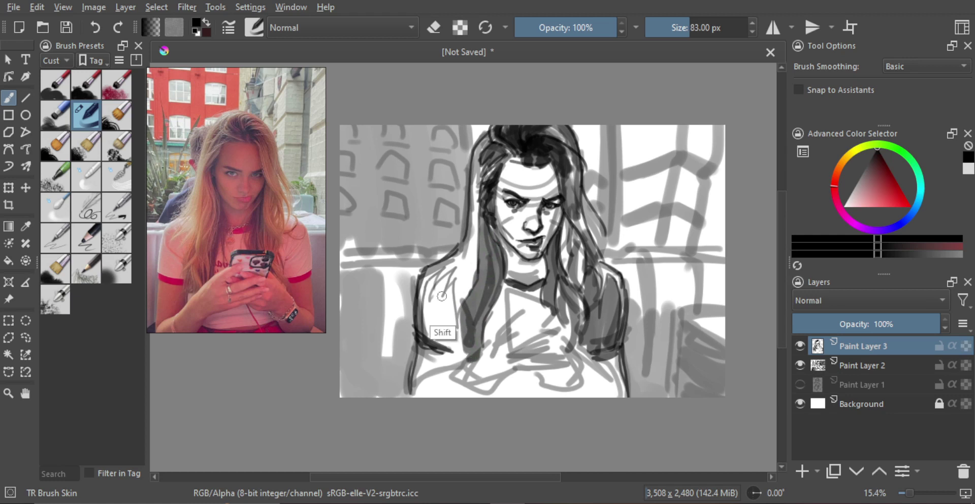
key("bracketleft")
mouse_move(434, 277)
left_mouse_down()
mouse_move(426, 342)
mouse_move(445, 273)
mouse_move(435, 350)
mouse_move(446, 287)
mouse_move(462, 358)
left_mouse_up()
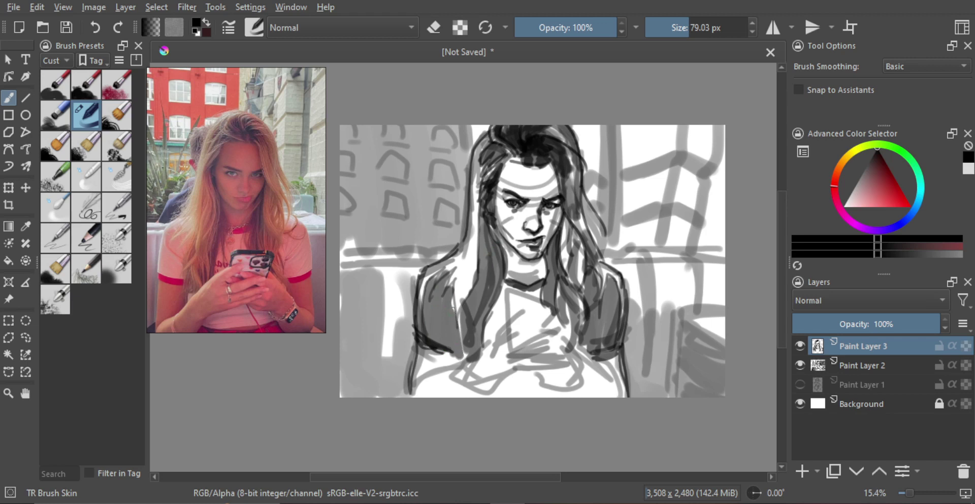
Darken the lower end of the hair lock beside the newly shaded sleeve with an 85.23 px brush.
left_click_drag(467, 320, 462, 358, "shift")
mouse_move(465, 301)
left_mouse_down()
mouse_move(464, 354)
mouse_move(481, 347)
left_mouse_up()
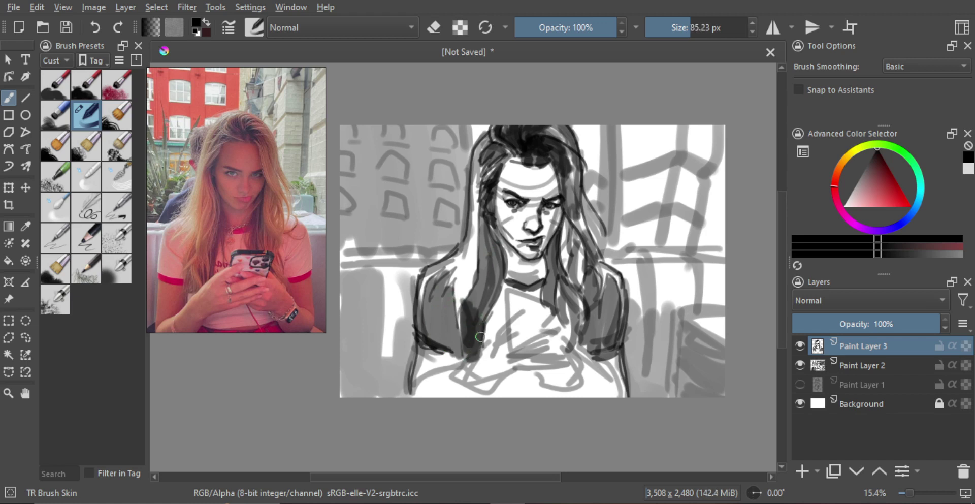
Deepen the shading in both hair locks from the cheeks down to the chest with an 81.04 px brush.
left_click_drag(490, 291, 487, 291, "shift")
left_click_drag(479, 213, 484, 276)
left_click_drag(492, 246, 497, 282)
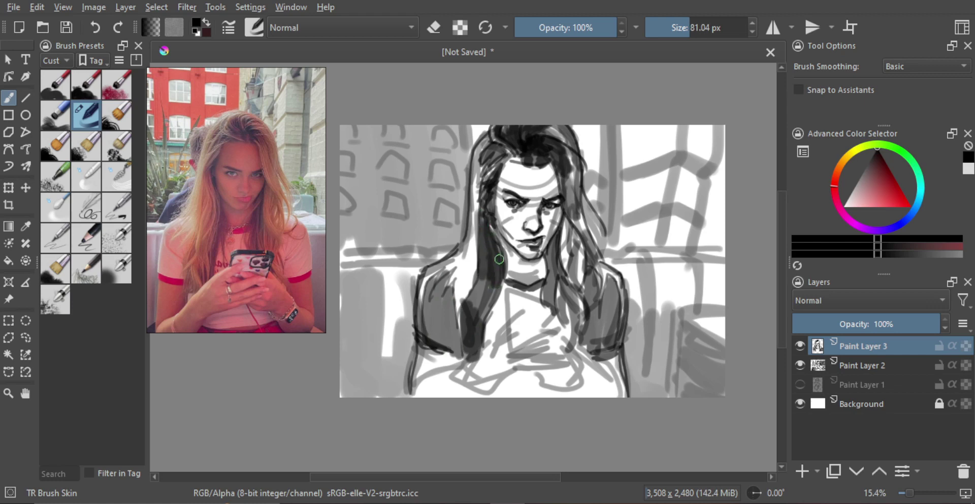
key("m")
scroll(518, 269, "left", 3)
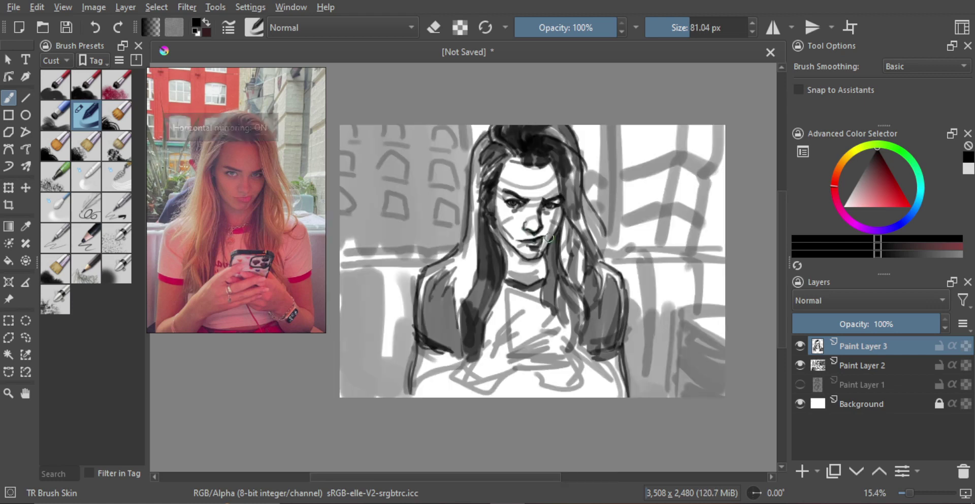
left_click_drag(548, 234, 553, 312)
left_click_drag(556, 271, 582, 330)
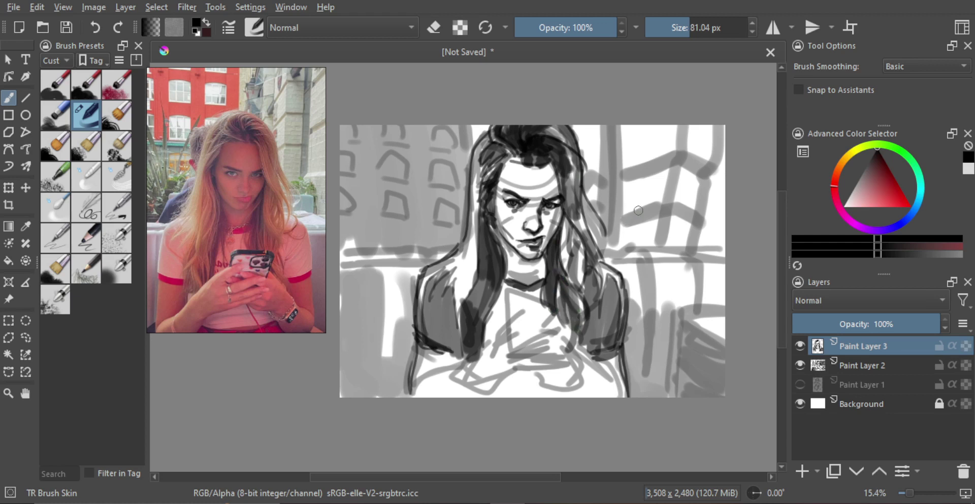
Add a paint layer directly above Paint Layer 2 and block in the face and neck with sampled mid grey.
left_click(843, 362)
left_click(804, 472)
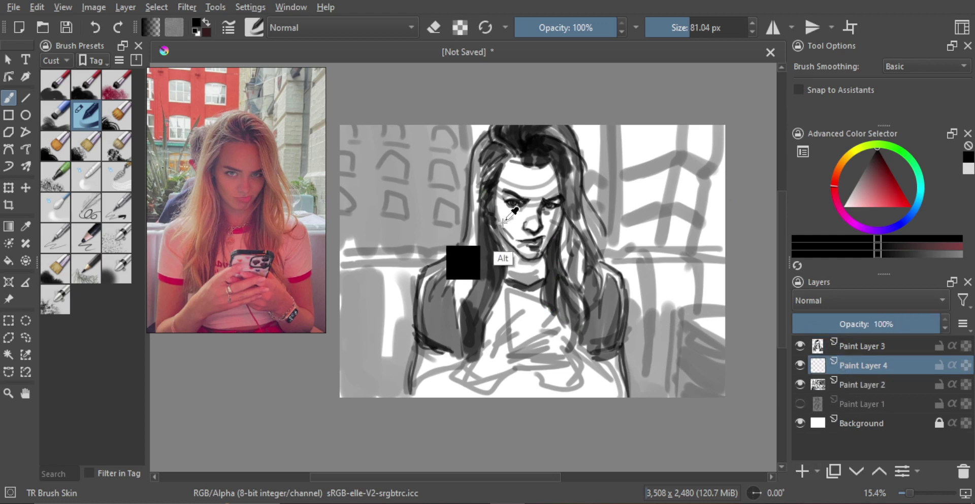
left_click(496, 265, "ctrl")
left_click_drag(502, 218, 503, 219)
mouse_move(508, 165)
left_mouse_down()
mouse_move(502, 205)
mouse_move(506, 173)
mouse_move(518, 242)
mouse_move(510, 168)
mouse_move(514, 220)
mouse_move(531, 252)
mouse_move(543, 218)
mouse_move(515, 160)
mouse_move(542, 193)
mouse_move(553, 186)
left_mouse_up()
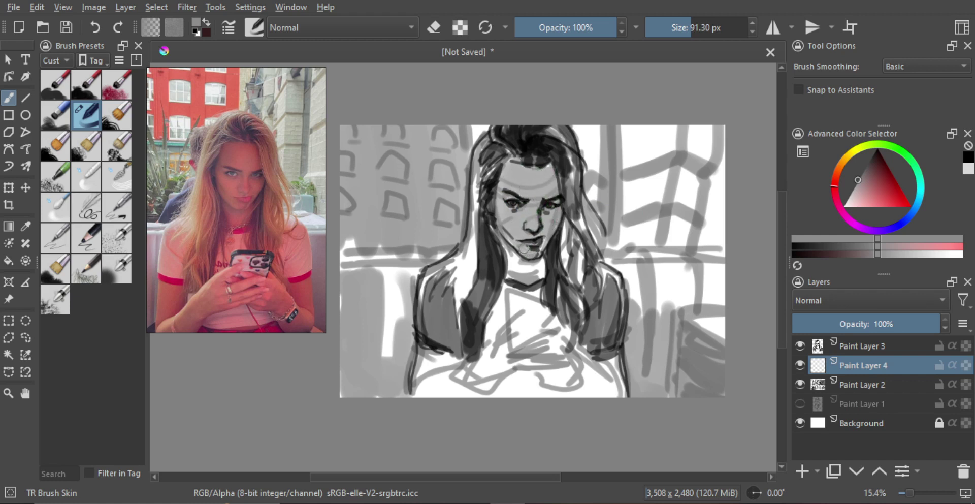
mouse_move(524, 249)
left_mouse_down()
mouse_move(508, 284)
mouse_move(521, 251)
mouse_move(540, 272)
mouse_move(517, 276)
left_mouse_up()
Even out the grey across the face and fill both arms below the sleeves using a 117 px brush.
key("]")
mouse_move(504, 203)
left_mouse_down()
mouse_move(507, 219)
mouse_move(510, 178)
mouse_move(517, 267)
mouse_move(527, 213)
mouse_move(512, 165)
mouse_move(548, 230)
mouse_move(556, 192)
left_mouse_up()
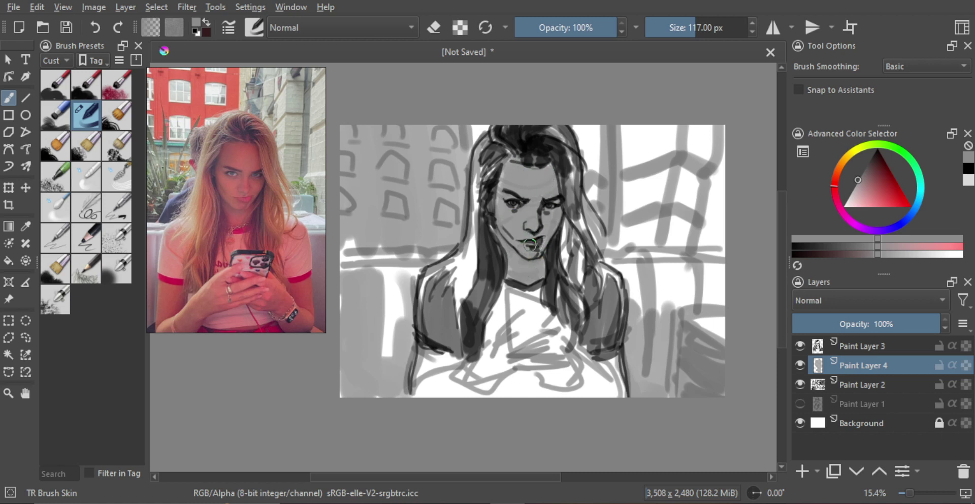
mouse_move(424, 352)
left_mouse_down()
mouse_move(440, 362)
mouse_move(433, 390)
mouse_move(447, 371)
left_mouse_up()
mouse_move(604, 372)
left_mouse_down()
mouse_move(607, 385)
mouse_move(602, 358)
mouse_move(606, 388)
left_mouse_up()
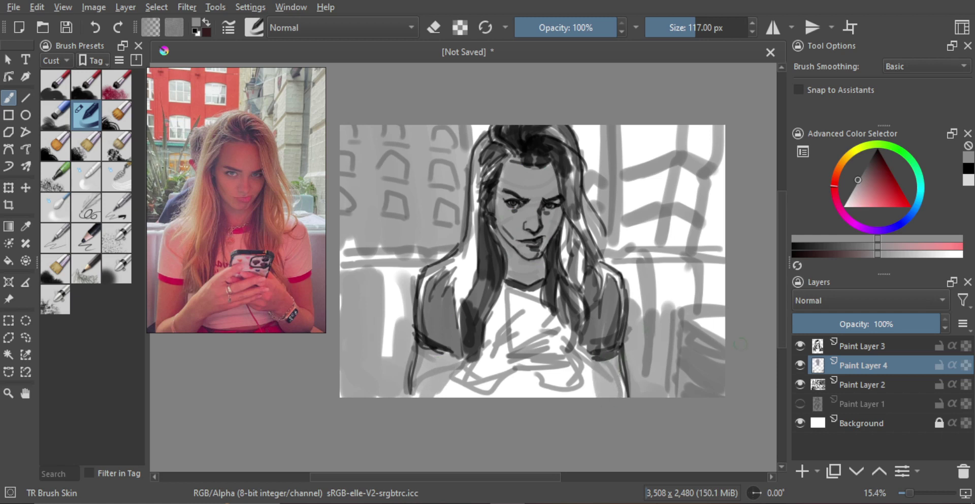
On Paint Layer 3, ink the bend of the forearm below the darkened hair lock in near-black with a 47.98 px brush.
left_click(856, 349)
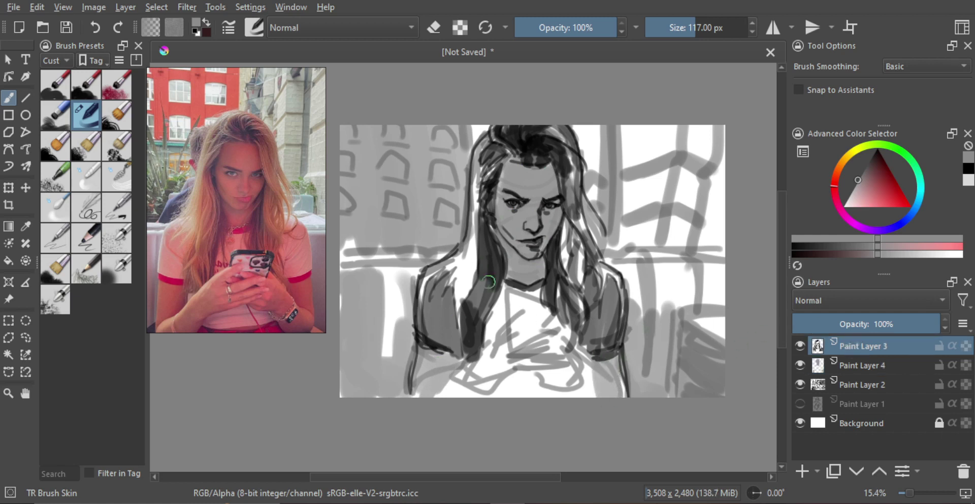
mouse_move(521, 311)
left_mouse_down()
mouse_move(511, 307)
mouse_move(506, 326)
left_mouse_up()
left_click(511, 206, "ctrl")
left_click_drag(449, 360, 479, 347, "shift")
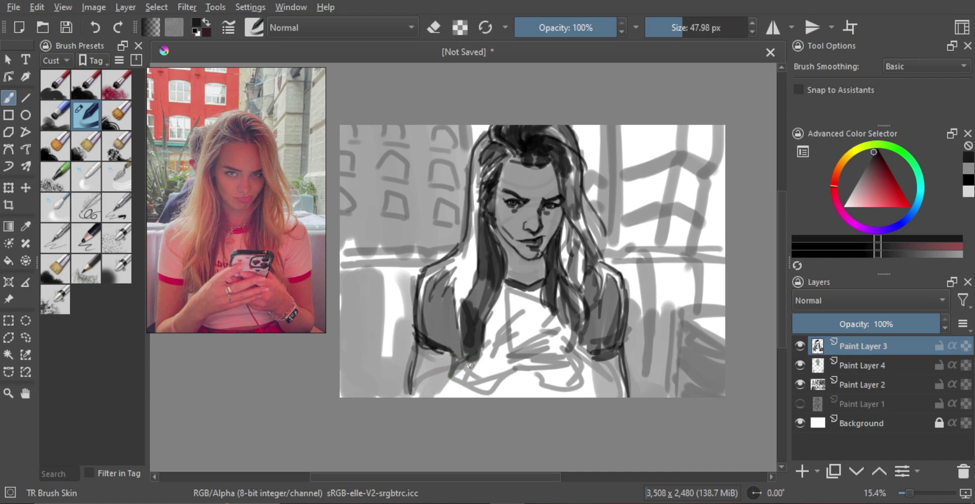
left_click_drag(458, 386, 475, 399)
left_click_drag(457, 370, 454, 383)
Ink the forearm edges from the hair lock up to the wrist, checking the hands in the reference photo.
left_click_drag(215, 278, 251, 202)
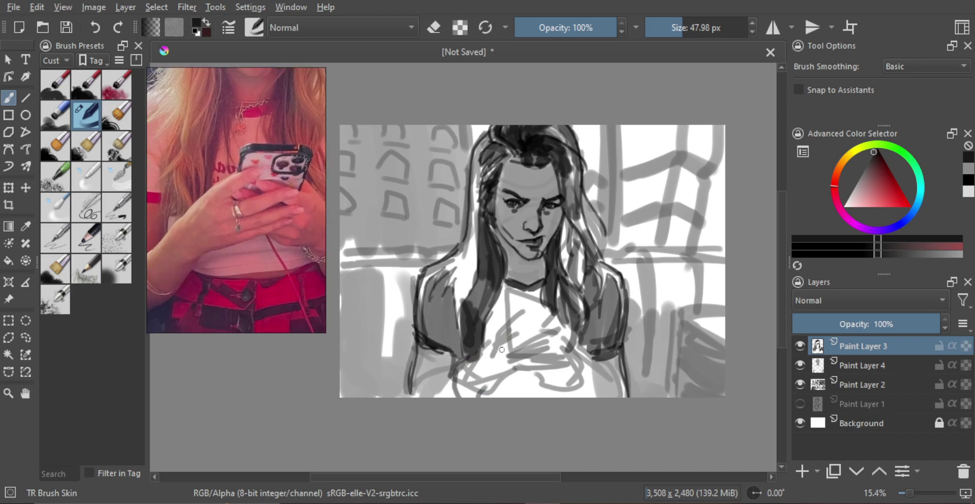
left_click_drag(468, 365, 499, 335)
mouse_move(491, 341)
left_mouse_down()
mouse_move(525, 374)
mouse_move(472, 394)
left_mouse_up()
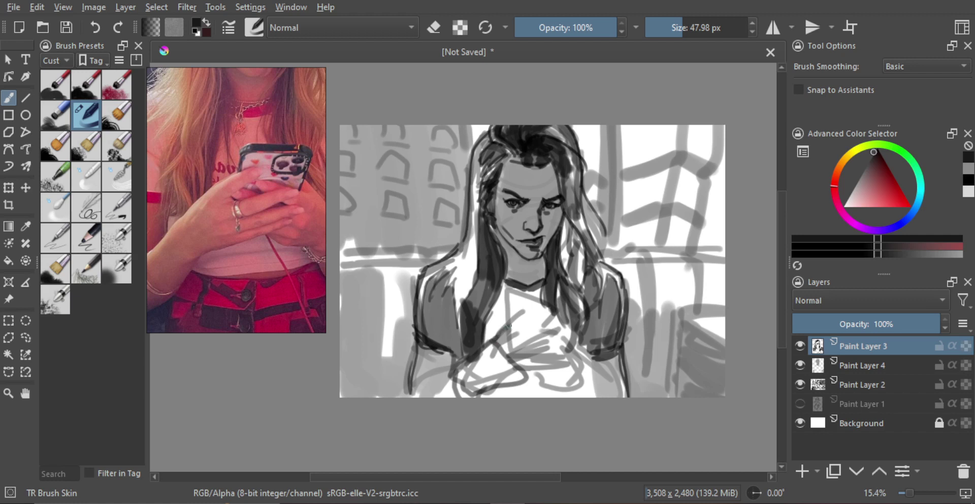
left_click_drag(497, 343, 520, 328)
key("ctrl+z")
key("ctrl+z")
key("ctrl+shift+z")
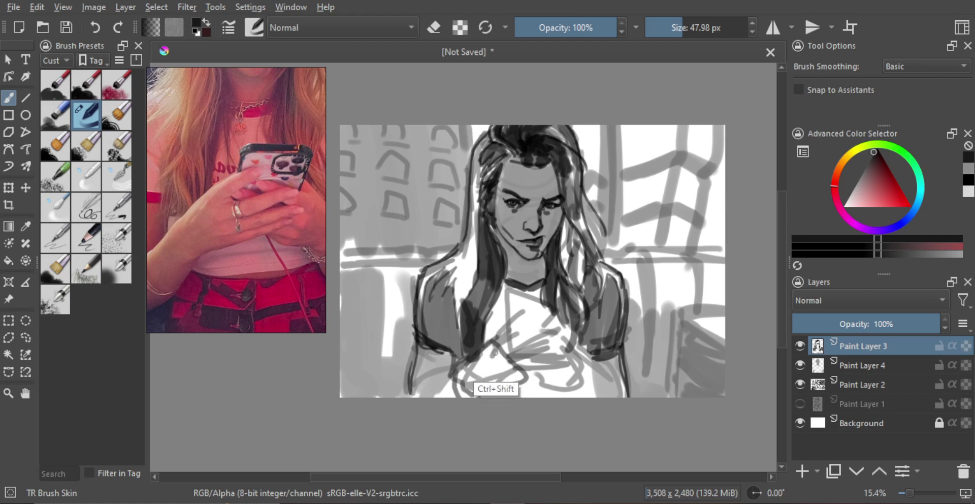
Ink the overlapping fingers of the hands and the outline of the phone above them.
mouse_move(493, 354)
left_mouse_down()
mouse_move(519, 336)
mouse_move(491, 343)
mouse_move(515, 325)
mouse_move(522, 334)
mouse_move(538, 324)
mouse_move(509, 327)
mouse_move(529, 318)
left_mouse_up()
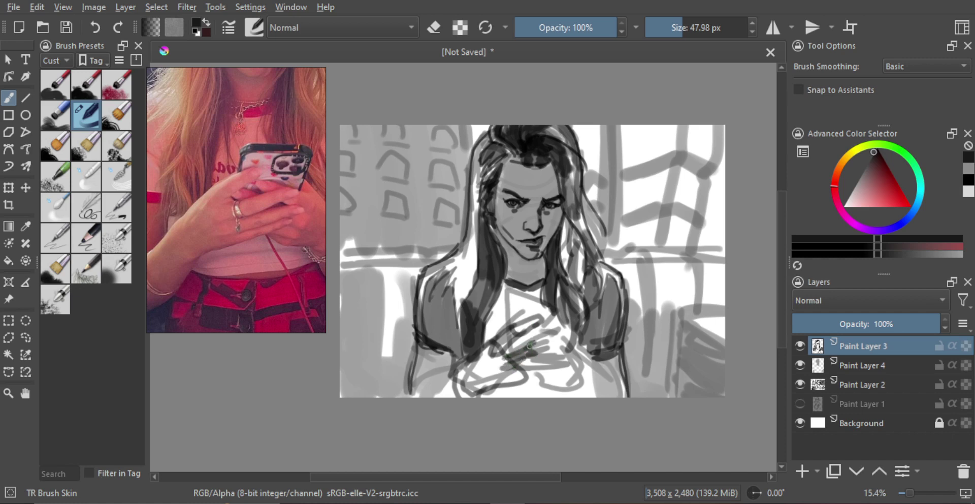
mouse_move(530, 346)
left_mouse_down()
mouse_move(564, 332)
mouse_move(534, 352)
mouse_move(553, 342)
mouse_move(536, 349)
mouse_move(528, 372)
mouse_move(515, 371)
mouse_move(542, 356)
left_mouse_up()
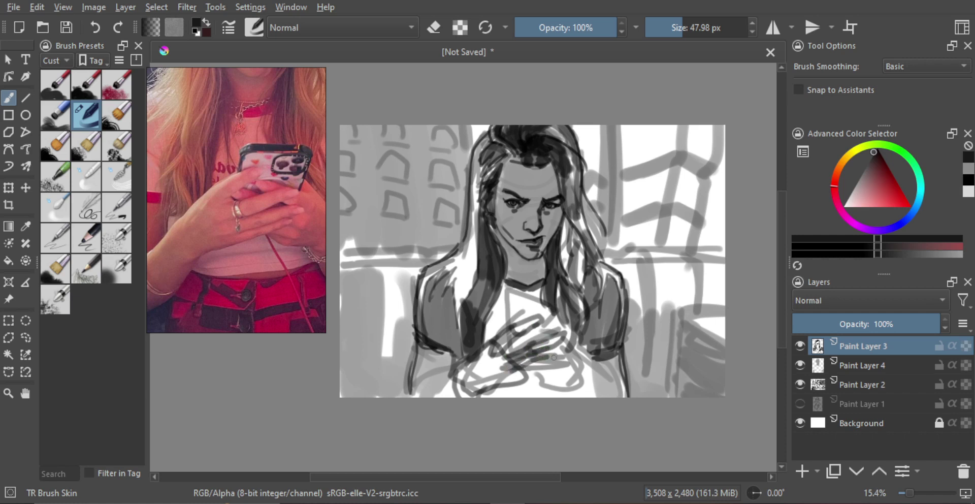
mouse_move(535, 365)
left_mouse_down()
mouse_move(568, 351)
mouse_move(534, 363)
mouse_move(537, 373)
mouse_move(558, 368)
mouse_move(514, 380)
left_mouse_up()
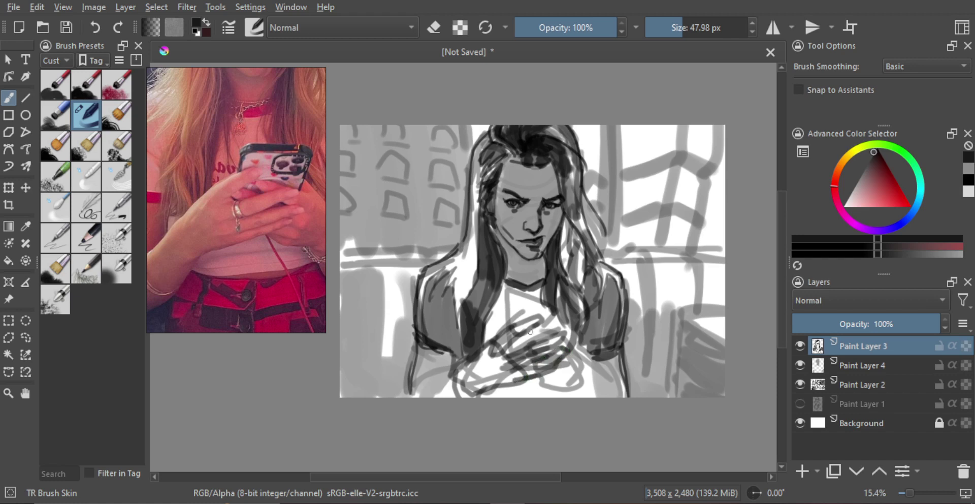
mouse_move(510, 323)
left_mouse_down()
mouse_move(521, 305)
mouse_move(557, 309)
mouse_move(515, 305)
mouse_move(557, 306)
mouse_move(564, 325)
mouse_move(516, 307)
mouse_move(558, 320)
left_mouse_up()
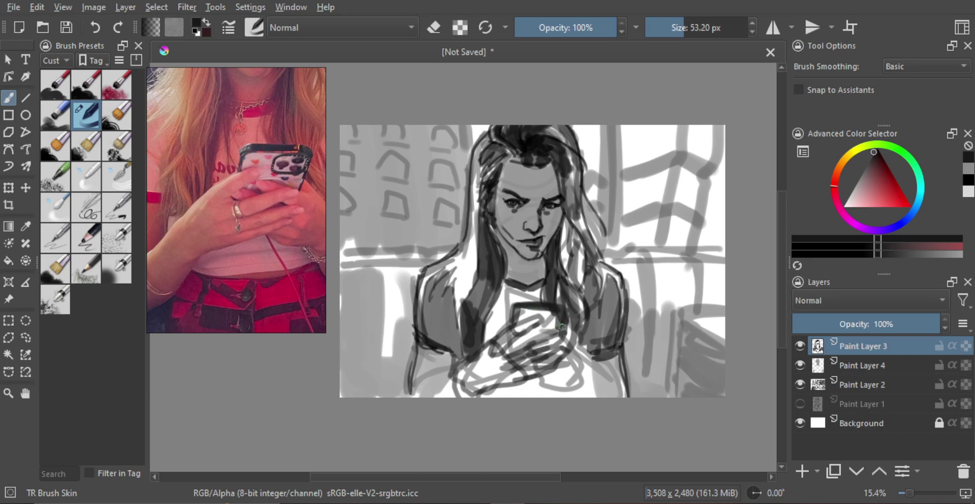
Ink the second hand, wrist and forearm with a 53.20 px brush, guided by the reference photo's full pose.
scroll(266, 269, "down", 5)
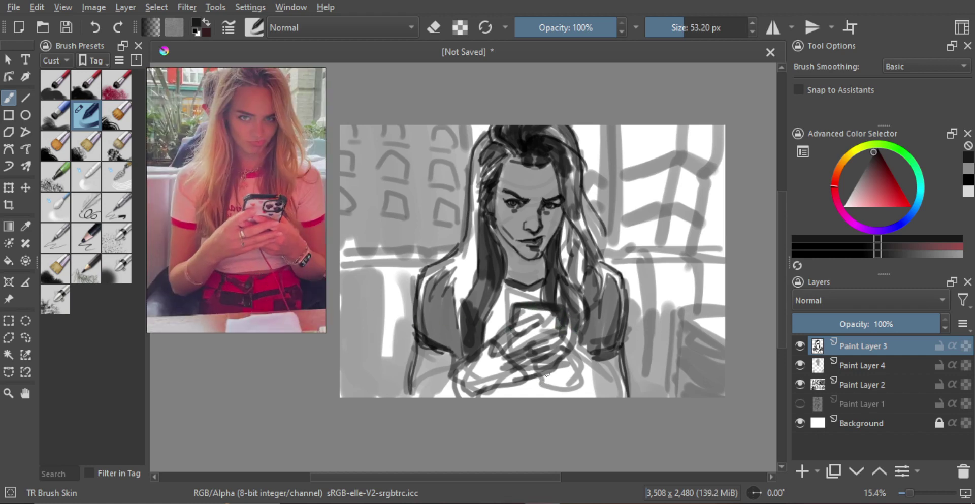
left_click_drag(552, 380, 543, 391)
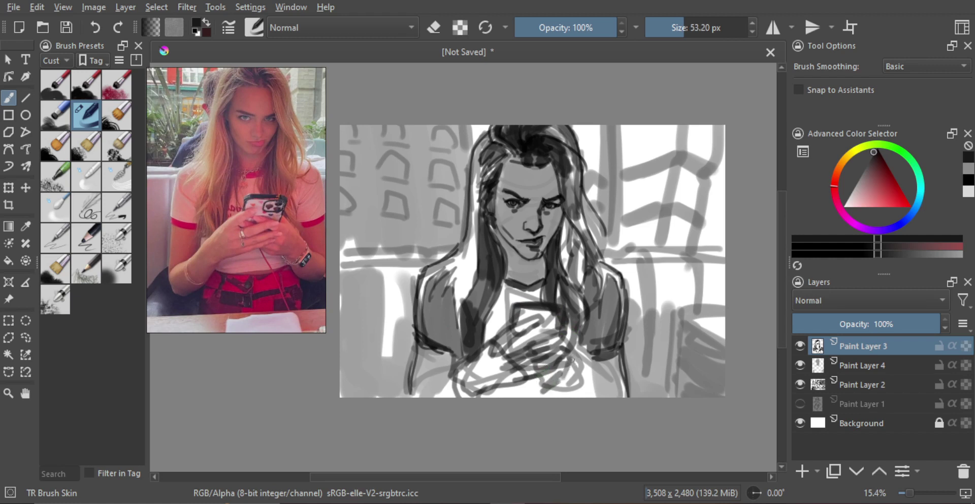
mouse_move(573, 359)
left_mouse_down()
mouse_move(593, 394)
mouse_move(541, 392)
mouse_move(560, 403)
mouse_move(522, 382)
left_mouse_up()
left_click_drag(535, 342, 518, 342)
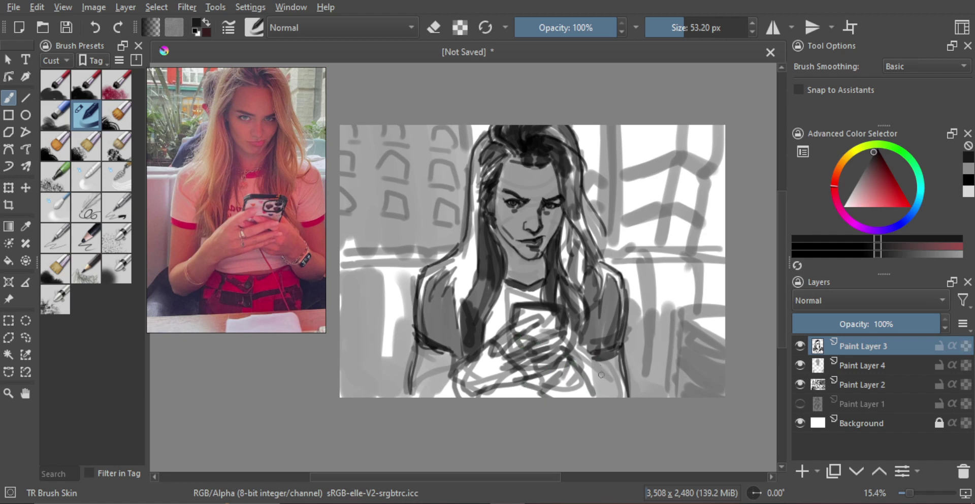
left_click_drag(600, 375, 588, 373)
Mirror the canvas and reference photo, and erase along the outer shoulder and arm outlines on both sides to thin them.
key("m")
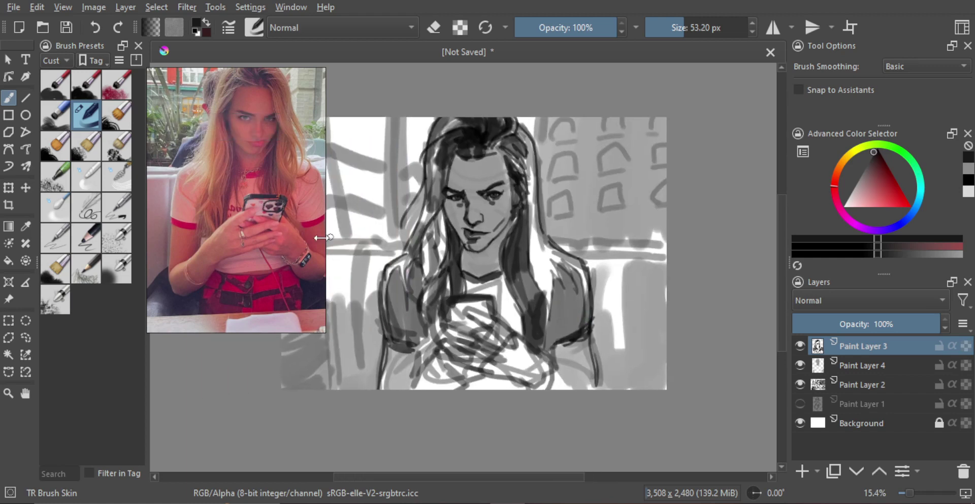
key("m")
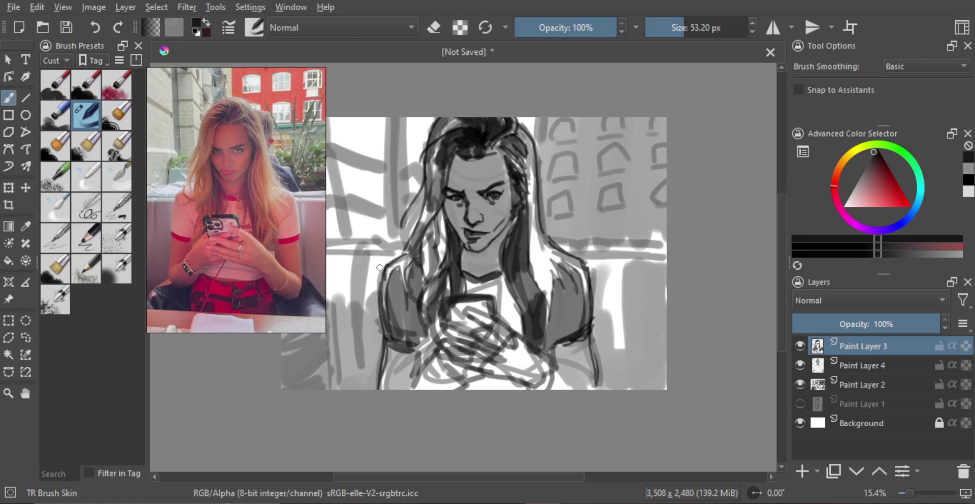
key("e")
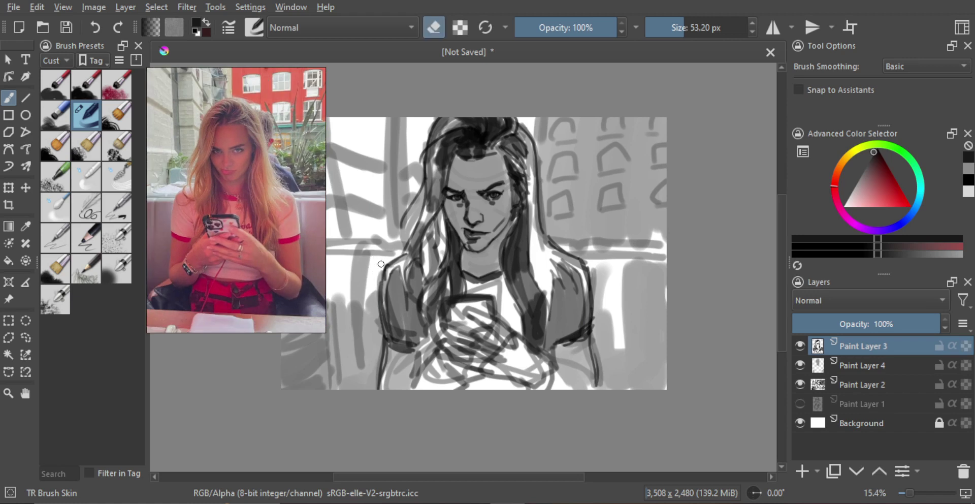
mouse_move(384, 259)
left_mouse_down()
mouse_move(382, 311)
mouse_move(380, 274)
left_mouse_up()
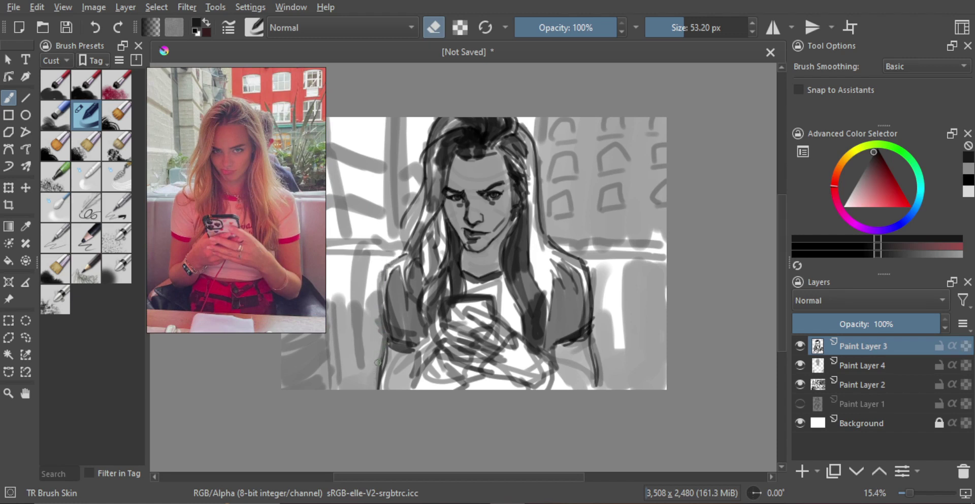
mouse_move(377, 362)
left_mouse_down()
mouse_move(382, 386)
mouse_move(384, 334)
mouse_move(376, 388)
left_mouse_up()
left_click_drag(385, 337, 381, 388)
key("ctrl+z")
left_click_drag(383, 338, 376, 390)
mouse_move(586, 263)
left_mouse_down()
mouse_move(591, 303)
mouse_move(590, 260)
left_mouse_up()
left_click_drag(595, 309, 592, 322)
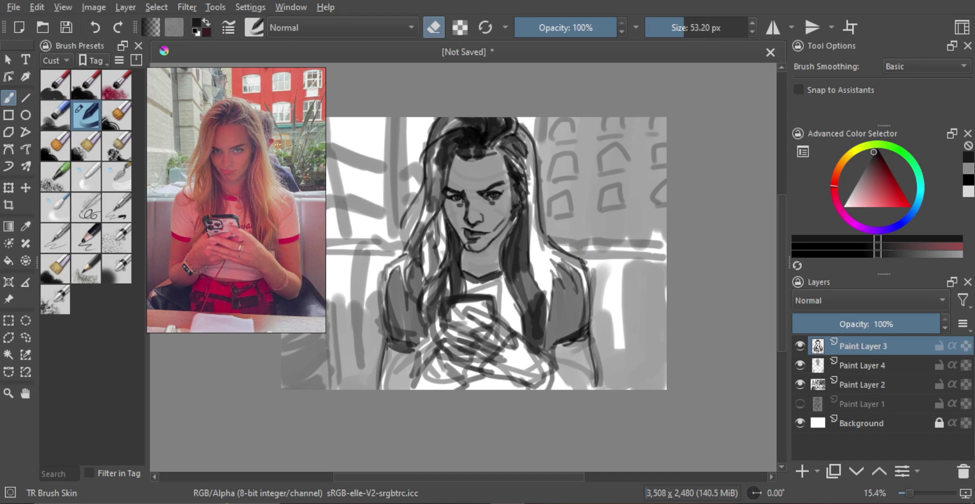
On Paint Layer 4, paint light grey sampled from the forearm area onto the forehead with a 136 px brush.
left_click(826, 365)
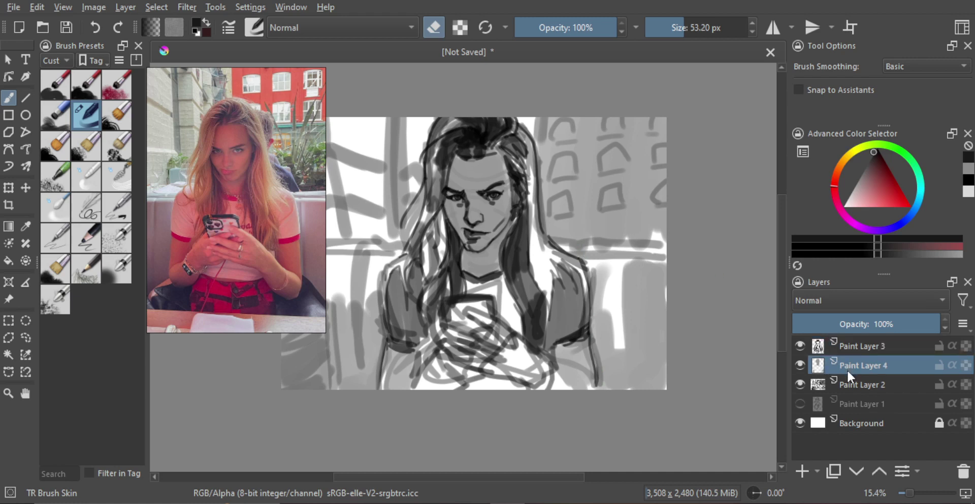
key("ctrl")
left_click(868, 165)
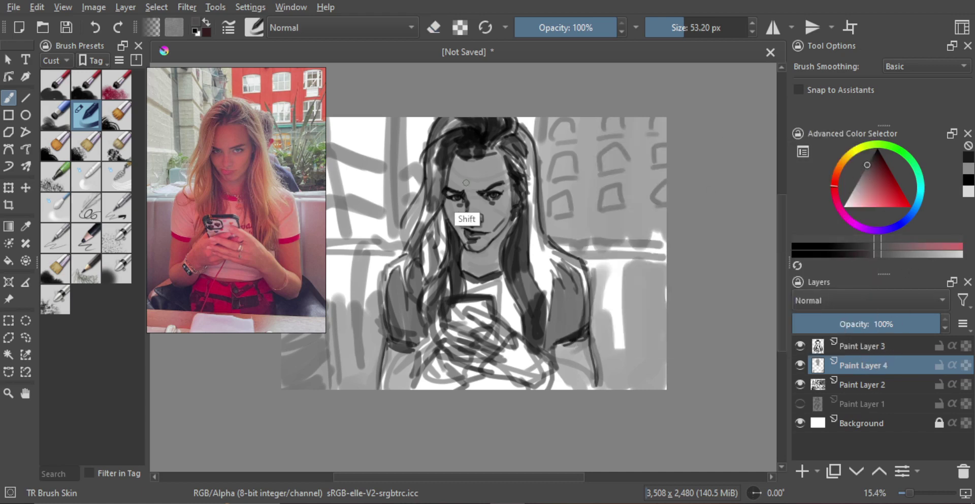
left_click_drag(466, 183, 480, 183)
mouse_move(463, 194)
left_mouse_down()
mouse_move(466, 176)
mouse_move(493, 214)
left_mouse_up()
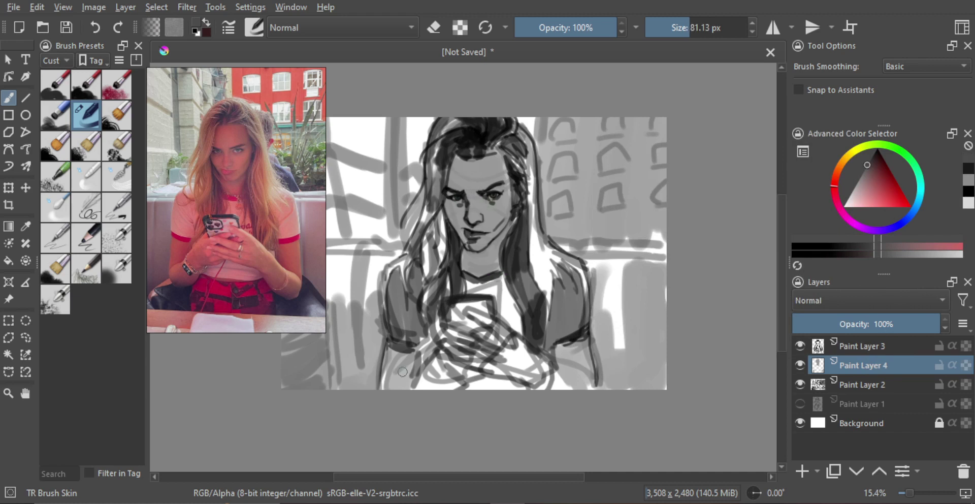
left_click(401, 382, "ctrl")
mouse_move(486, 171)
left_mouse_down()
mouse_move(459, 198)
mouse_move(466, 178)
mouse_move(460, 213)
mouse_move(445, 204)
mouse_move(472, 240)
mouse_move(481, 191)
left_mouse_up()
key("ctrl+z")
mouse_move(466, 180)
left_mouse_down()
mouse_move(471, 218)
mouse_move(468, 173)
left_mouse_up()
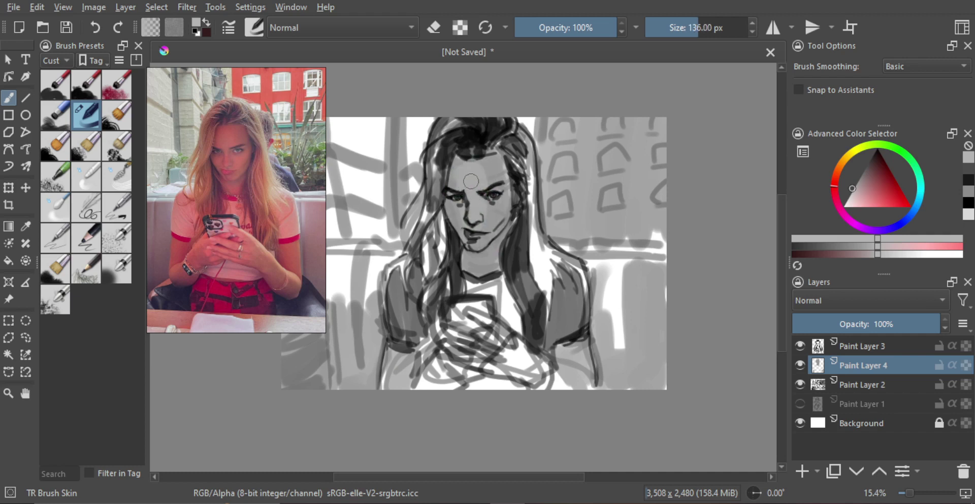
Blend light grey softly over the forehead, nose, cheeks and neck with the TR Smooth Skin brush.
left_click(116, 268)
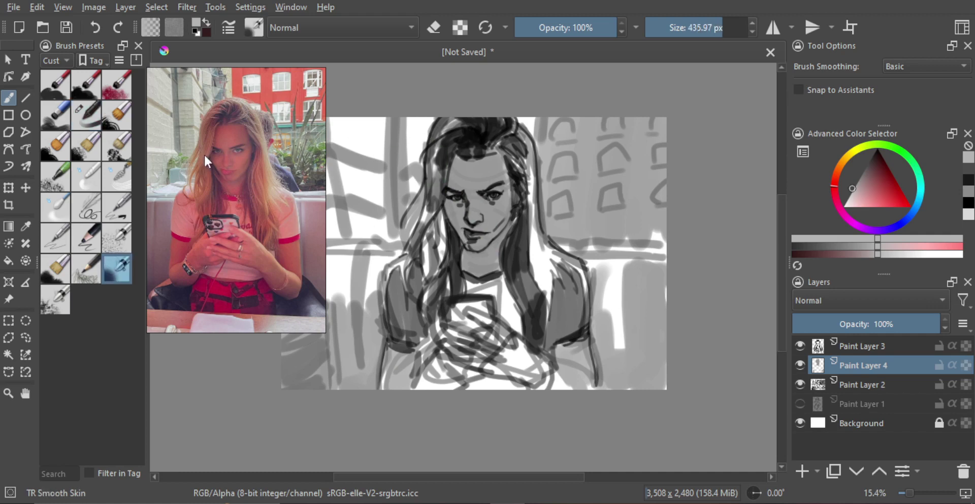
scroll(207, 157, "up", 3)
mouse_move(479, 188)
left_mouse_down()
mouse_move(471, 185)
mouse_move(478, 171)
left_mouse_up()
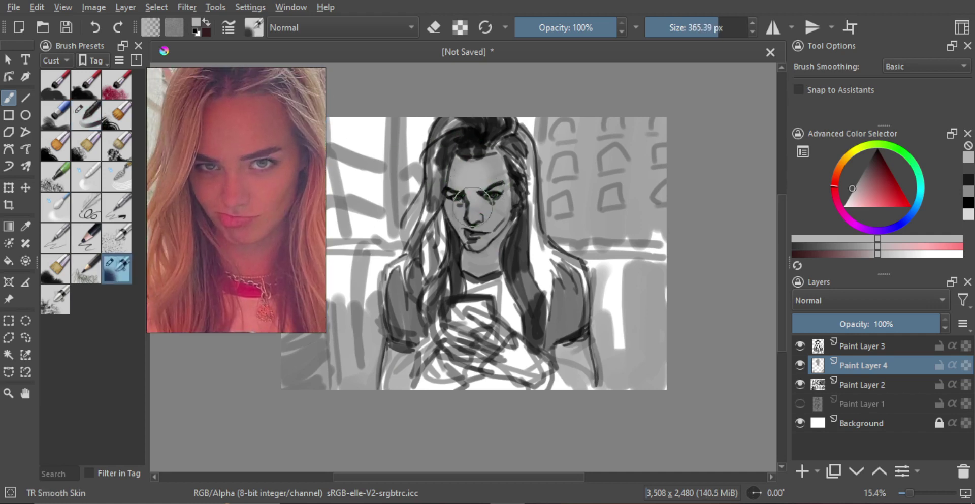
mouse_move(476, 215)
left_mouse_down()
mouse_move(440, 201)
mouse_move(482, 221)
left_mouse_up()
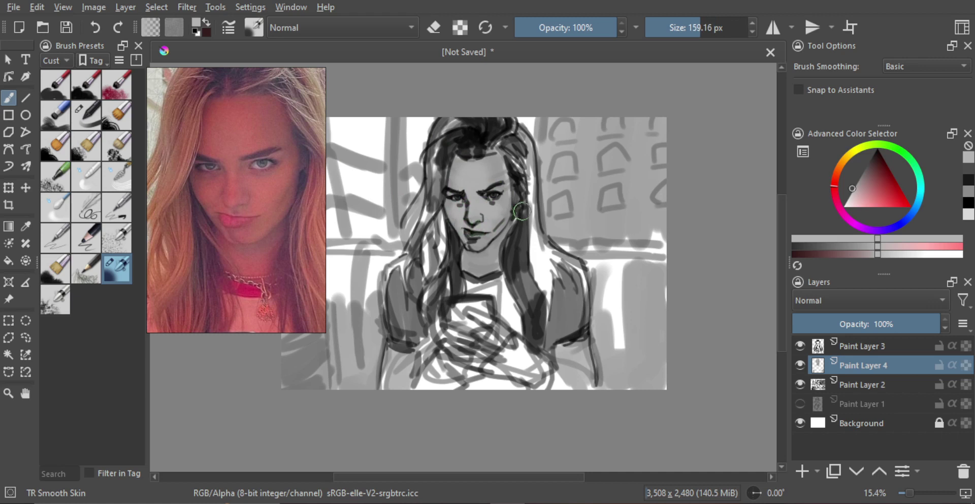
mouse_move(493, 277)
left_mouse_down()
mouse_move(473, 261)
mouse_move(494, 268)
left_mouse_up()
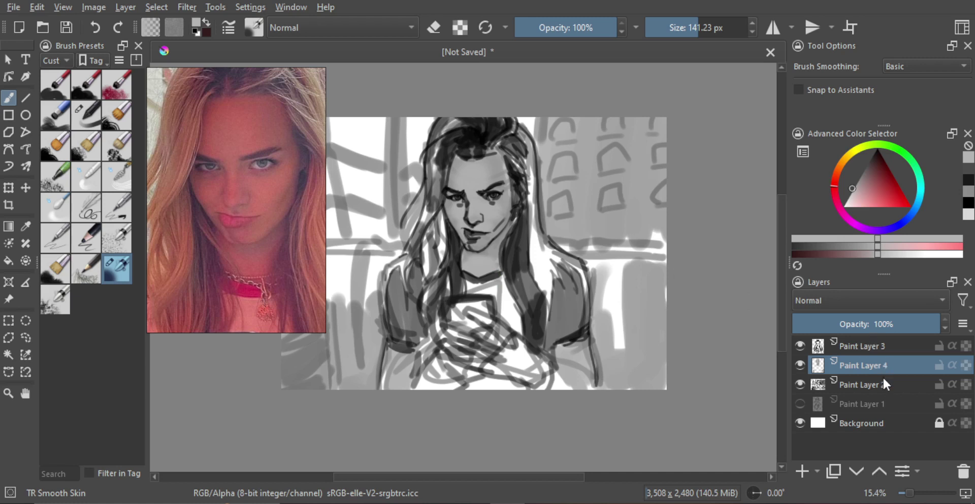
Merge Paint Layer 4 into Paint Layer 2, and add a fresh layer above it with dark grey sampled from the eye.
key("ctrl+e")
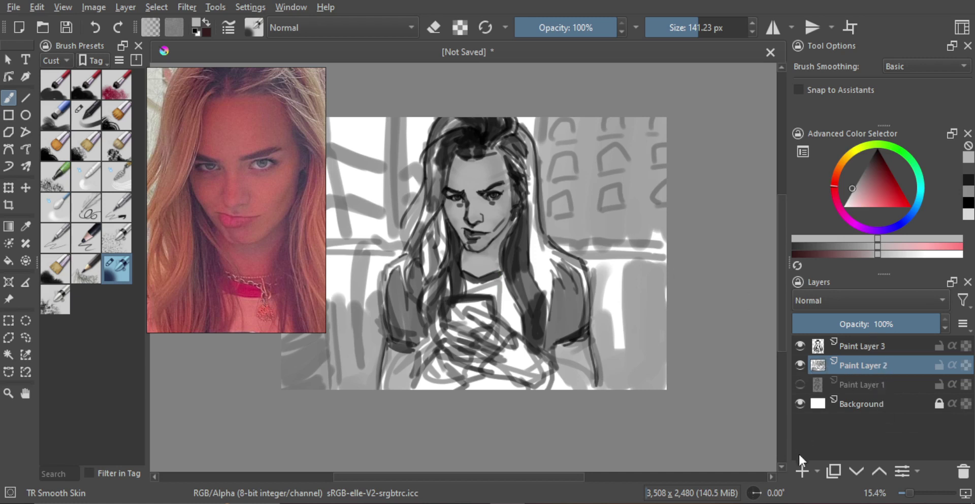
left_click(802, 468)
scroll(474, 199, "up", 2)
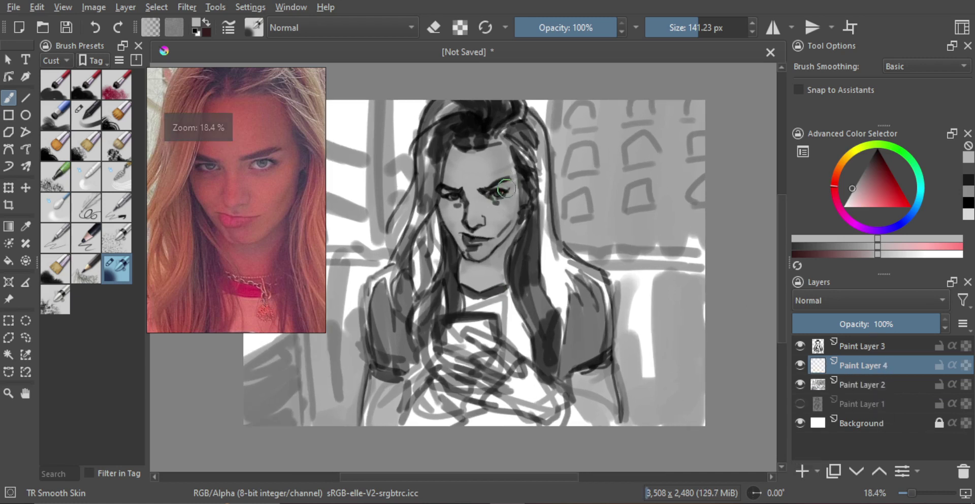
left_click(498, 191, "ctrl")
mouse_move(467, 217)
left_mouse_down()
mouse_move(455, 218)
mouse_move(467, 209)
mouse_move(476, 225)
mouse_move(473, 203)
mouse_move(463, 223)
mouse_move(461, 207)
mouse_move(452, 214)
mouse_move(503, 212)
mouse_move(493, 222)
left_mouse_up()
key("ctrl+z")
key("ctrl+z")
mouse_move(450, 213)
left_mouse_down()
mouse_move(506, 212)
mouse_move(446, 214)
mouse_move(497, 212)
mouse_move(486, 209)
mouse_move(525, 235)
mouse_move(501, 190)
left_mouse_up()
key("ctrl+z")
Softly shade the eye sockets and the side of the face in dark grey with the TR Smooth Skin brush.
key("m")
key("m")
left_click_drag(508, 193, 538, 202)
left_click_drag(567, 205, 557, 204, "shift")
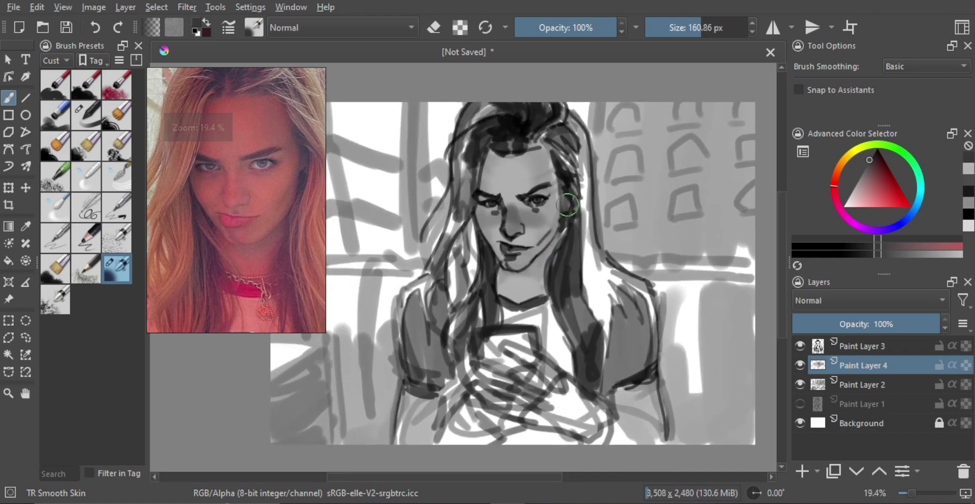
key("plus")
key("bracketleft")
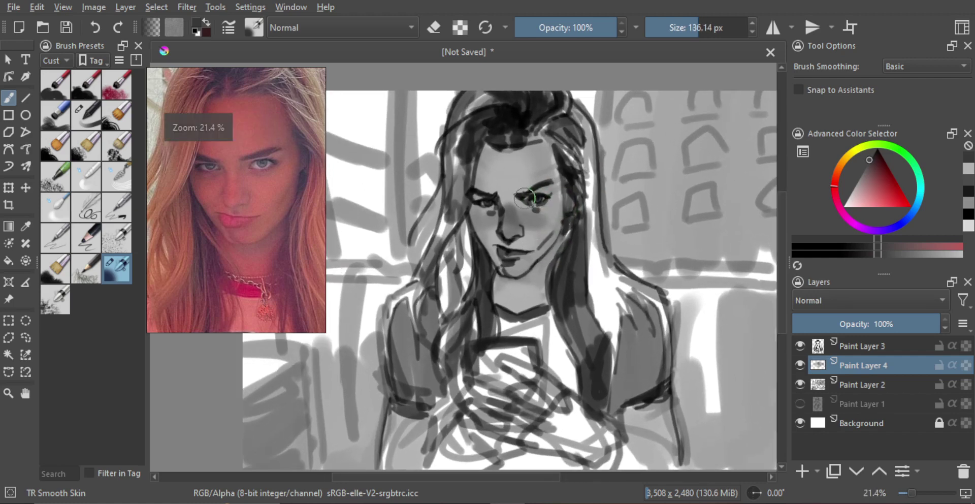
key("bracketleft")
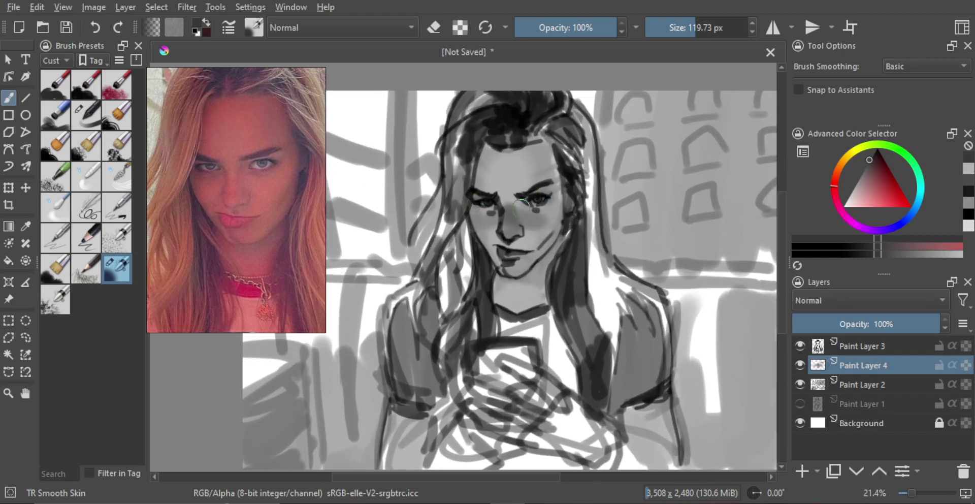
Reduce the brush to about 63 px and darken the lips with the dark grey.
key("bracketleft")
key("bracketleft")
key("bracketleft")
key("bracketleft")
key("bracketleft")
key("plus")
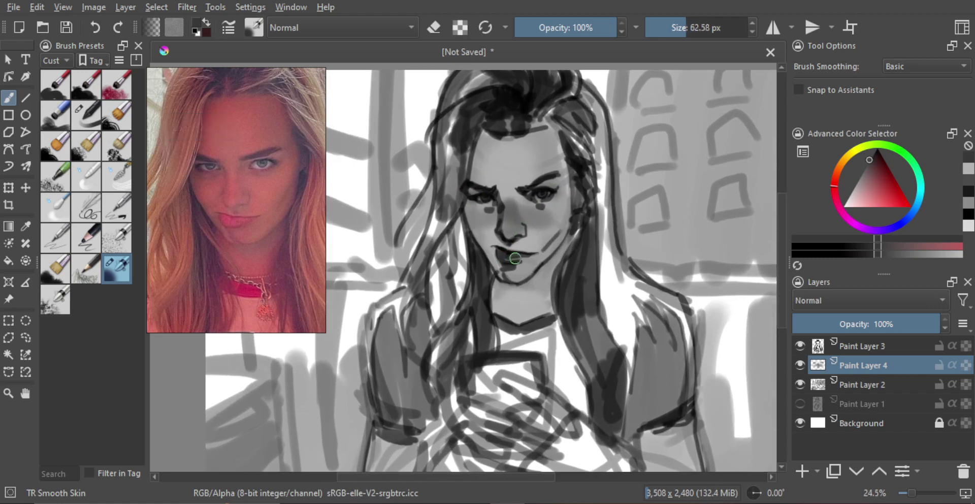
left_click_drag(515, 258, 525, 257)
Shade along the chin, the jawline and the neck below it with dark grey, starting at about 68 px.
key("bracketright")
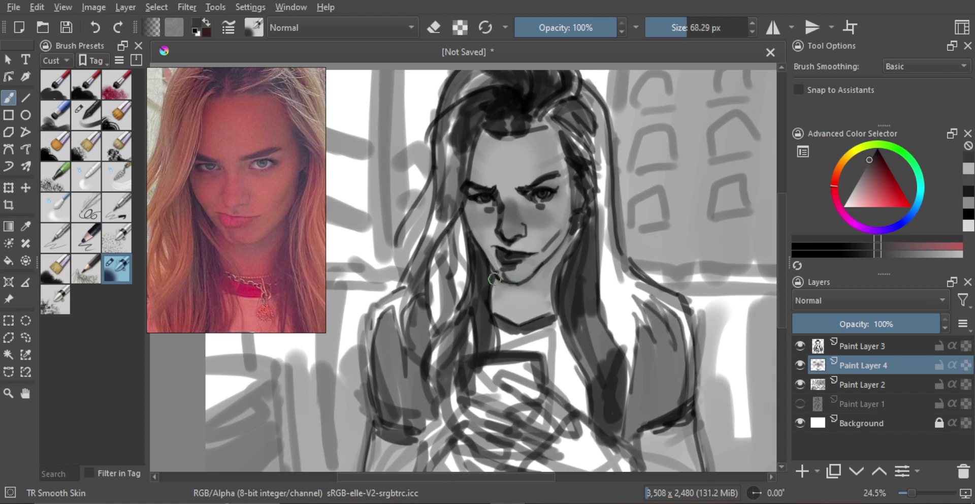
mouse_move(510, 286)
left_mouse_down()
mouse_move(533, 281)
mouse_move(582, 227)
left_mouse_up()
key("bracketright")
key("bracketright")
key("bracketright")
key("bracketright")
key("bracketright")
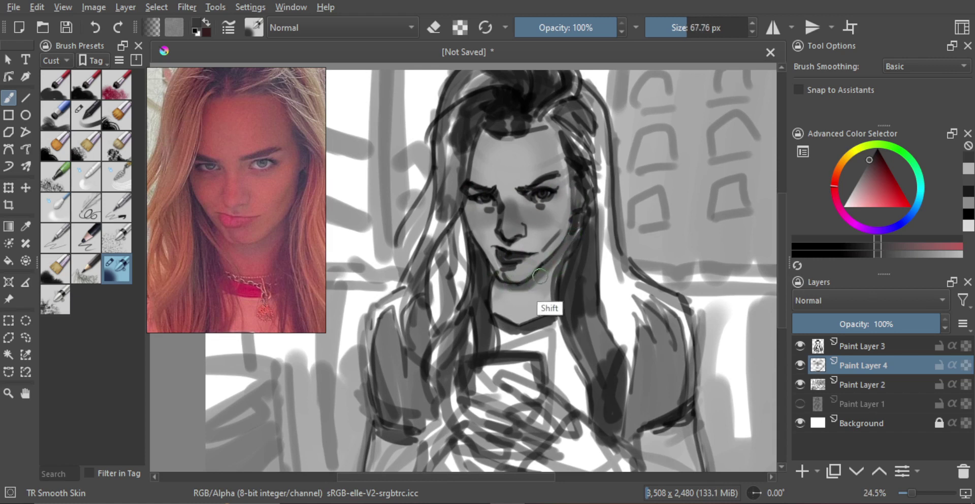
mouse_move(558, 258)
left_mouse_down()
mouse_move(544, 314)
mouse_move(500, 302)
mouse_move(503, 316)
mouse_move(526, 321)
left_mouse_up()
mouse_move(539, 282)
left_mouse_down()
mouse_move(544, 323)
mouse_move(574, 248)
left_mouse_up()
scroll(574, 248, "up", 1)
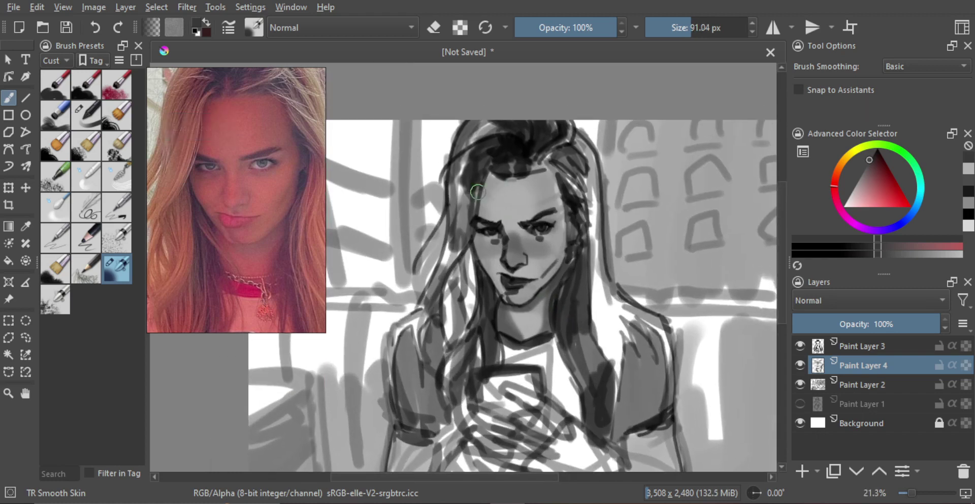
Shade the hairline, forehead edge and temples in dark grey, enlarging the brush gradually from 119 px to 246 px.
key("bracketright")
key("bracketright")
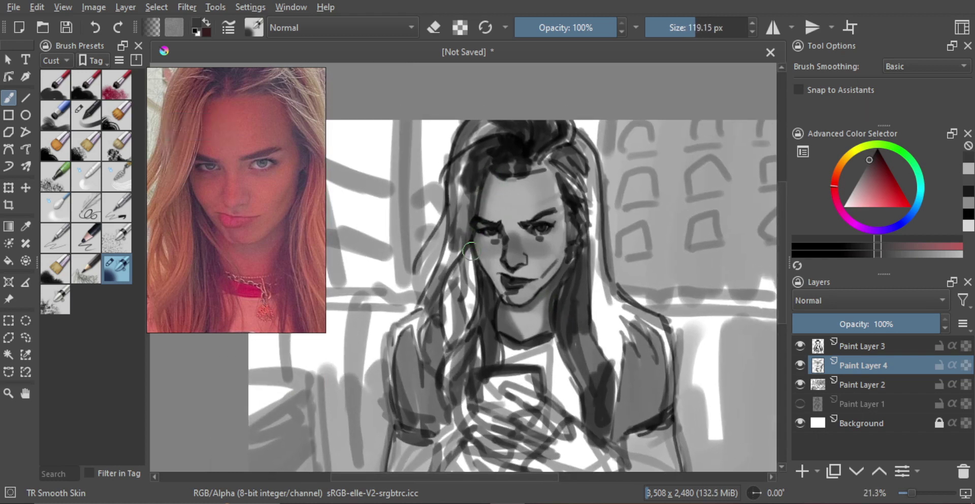
key("bracketright")
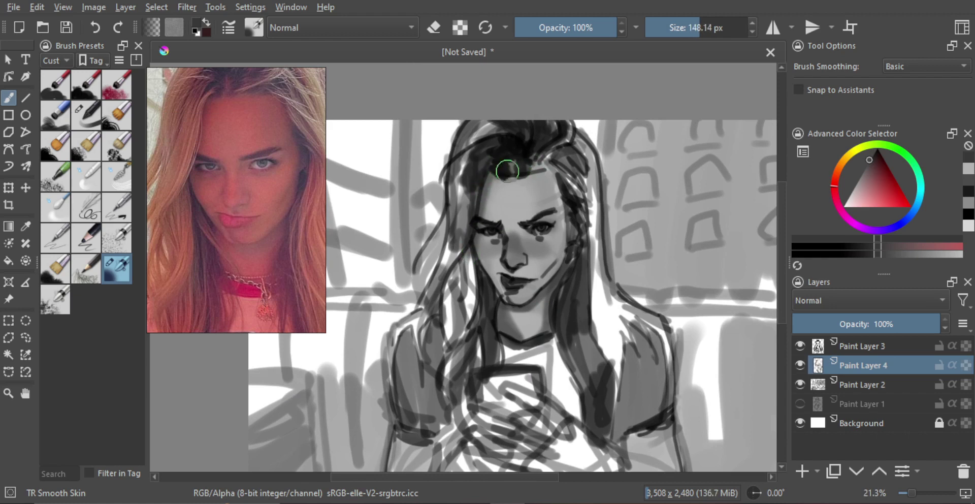
left_click_drag(479, 180, 494, 179)
left_click_drag(488, 175, 470, 238)
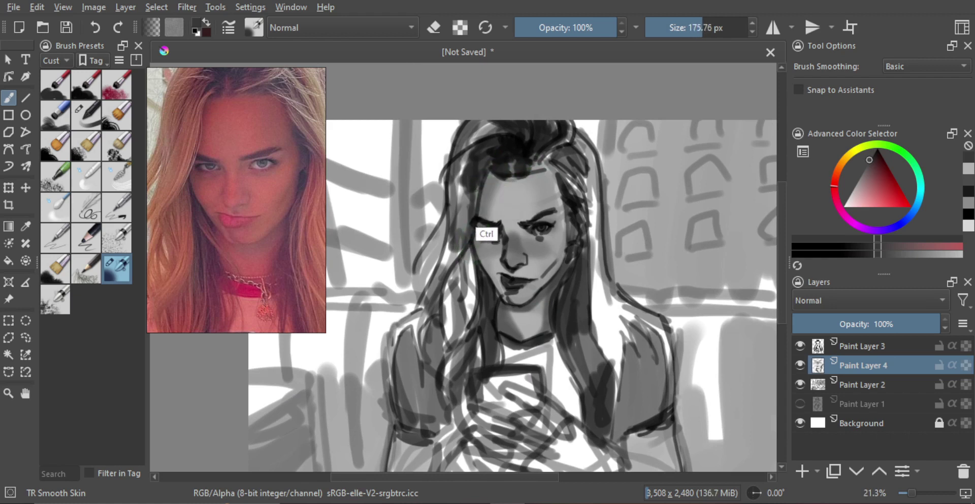
key("bracketright")
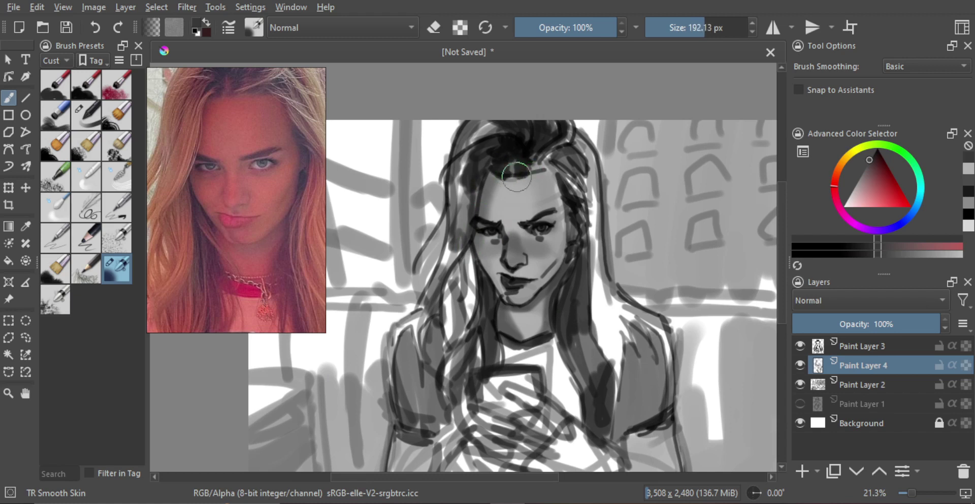
key("bracketright")
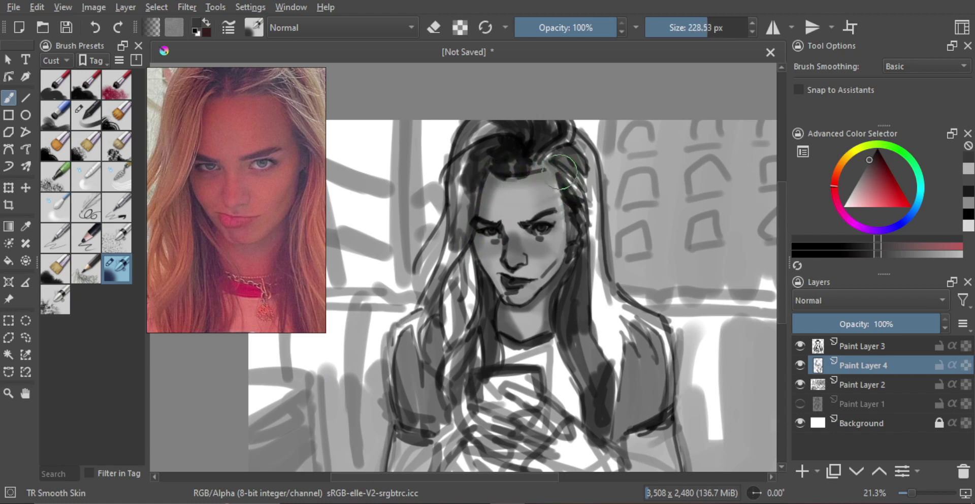
key("bracketright")
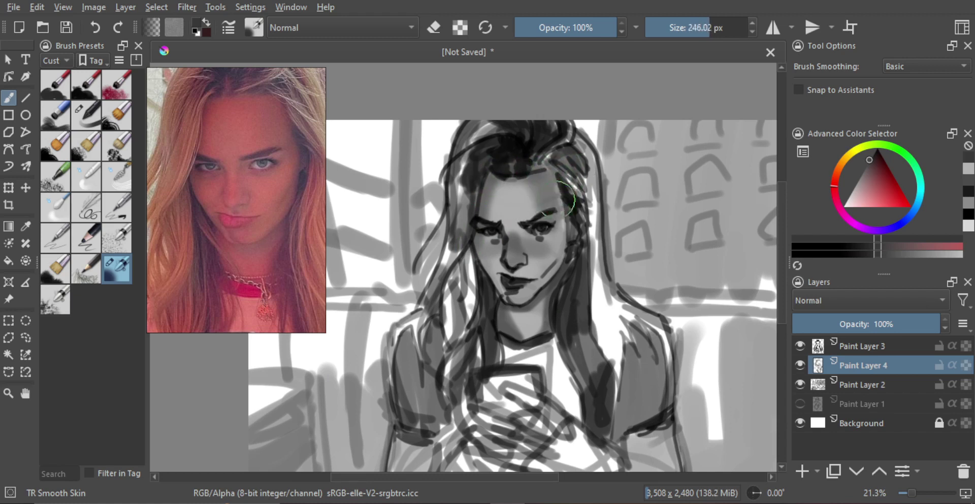
Deepen the shadow down the sides of the face, the cheek and the jaw, reducing the brush to about 144 px.
key("bracketleft")
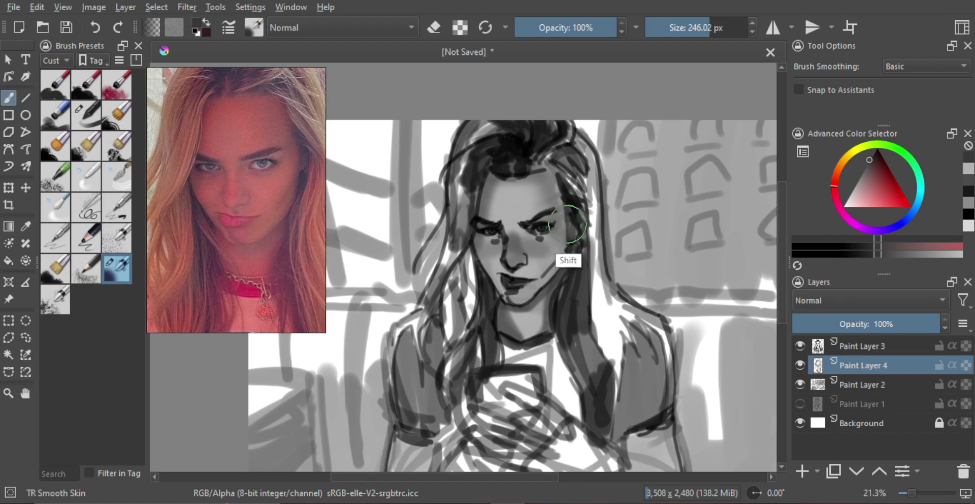
key("bracketleft")
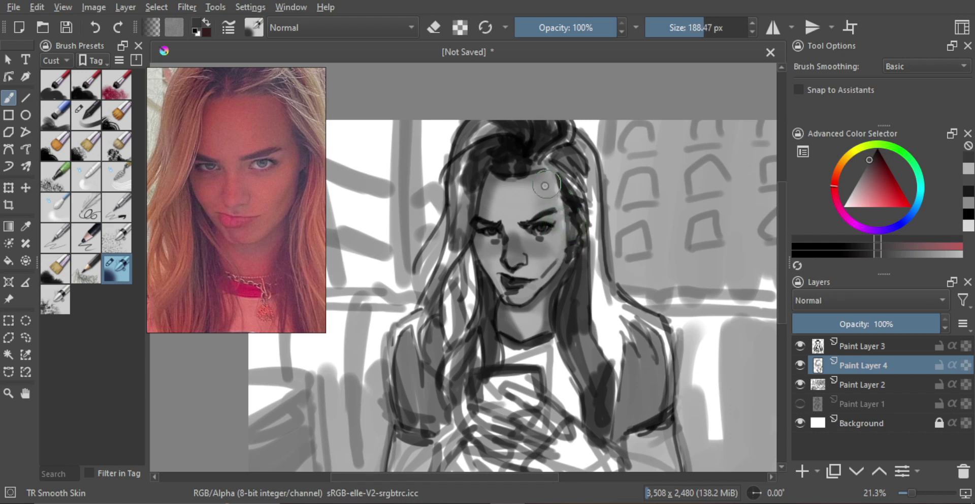
key("bracketright")
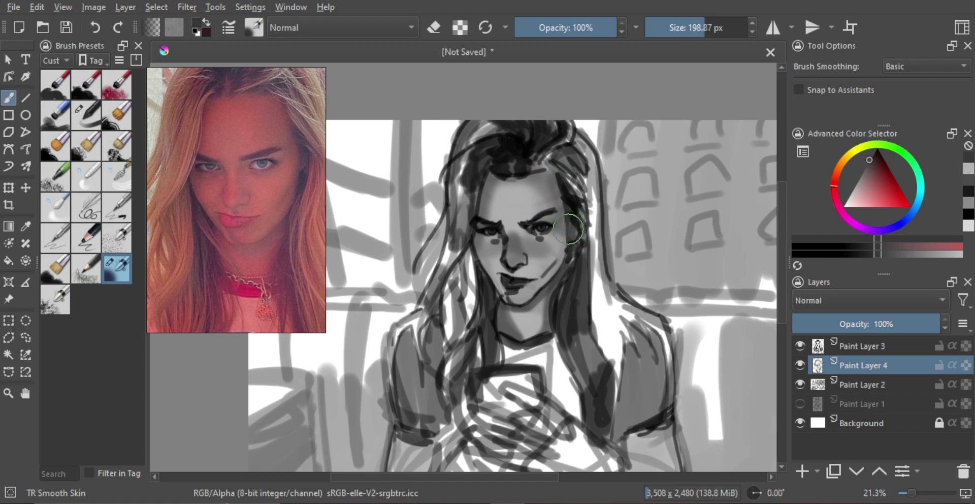
key("bracketright")
key("bracketleft")
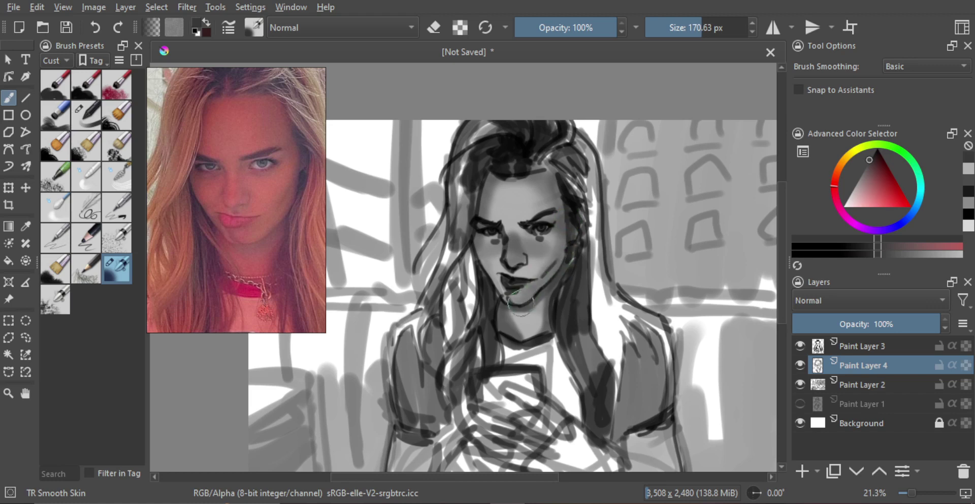
key("bracketleft")
left_click_drag(474, 249, 509, 307)
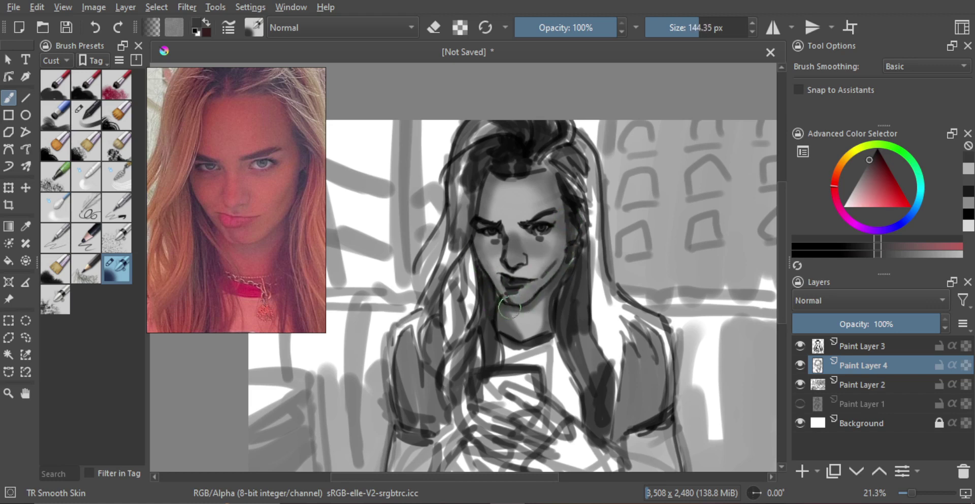
Sample mid grey from the cheek and blend it around the nose and mouth with a 124 px brush.
scroll(524, 288, "up", 3)
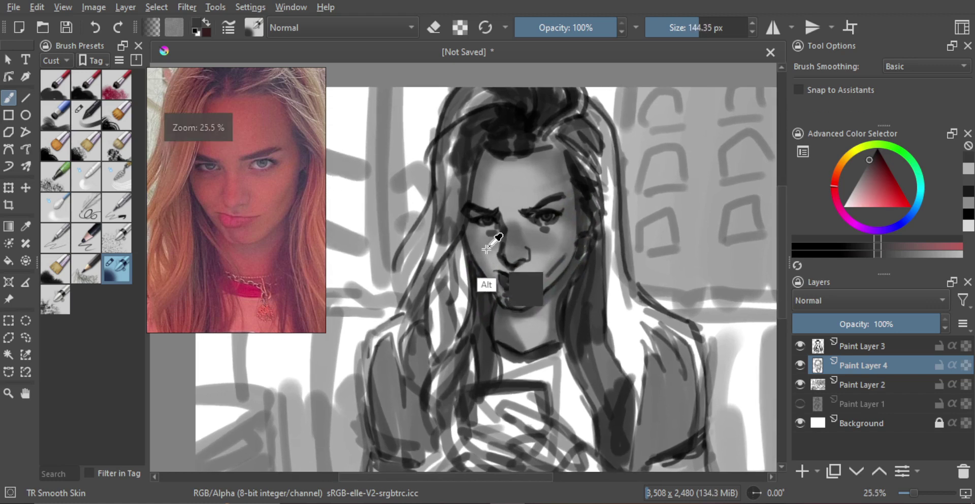
left_click(483, 261, "alt")
key("bracketleft")
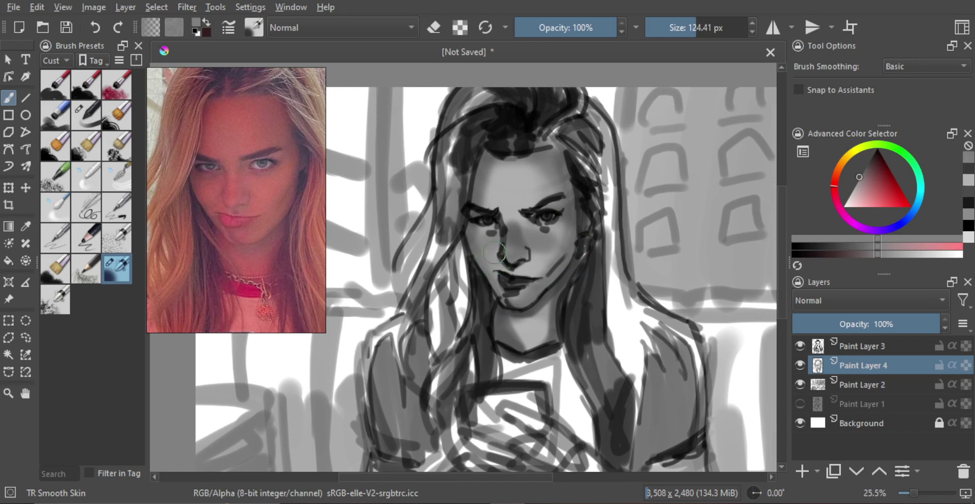
left_click_drag(529, 264, 529, 274)
key("bracketright")
key("bracketright")
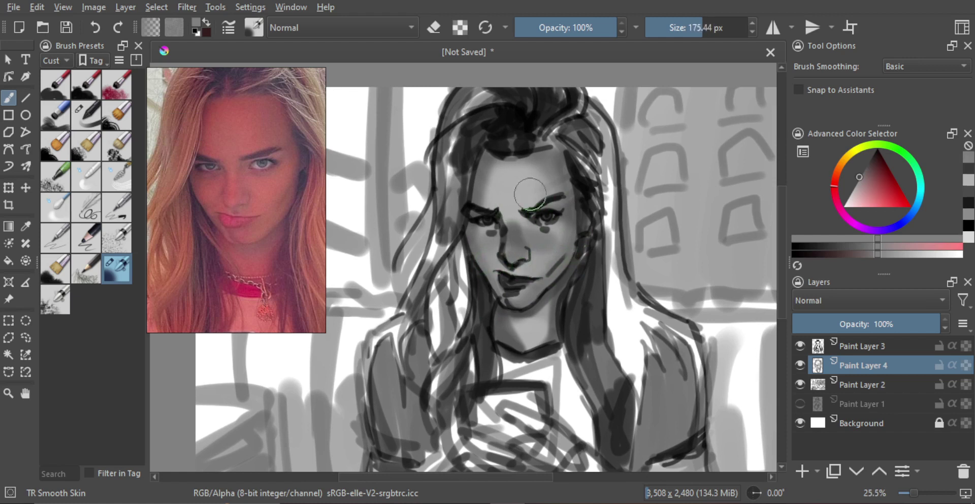
Blend greys sampled from the forehead across the brow and forehead with a brush of about 175 to 237 px.
mouse_move(534, 199)
left_mouse_down()
mouse_move(521, 173)
mouse_move(523, 204)
left_mouse_up()
left_click(535, 165, "ctrl")
mouse_move(504, 185)
left_mouse_down()
mouse_move(492, 197)
mouse_move(492, 183)
mouse_move(542, 194)
mouse_move(553, 176)
left_mouse_up()
left_click(559, 184, "ctrl")
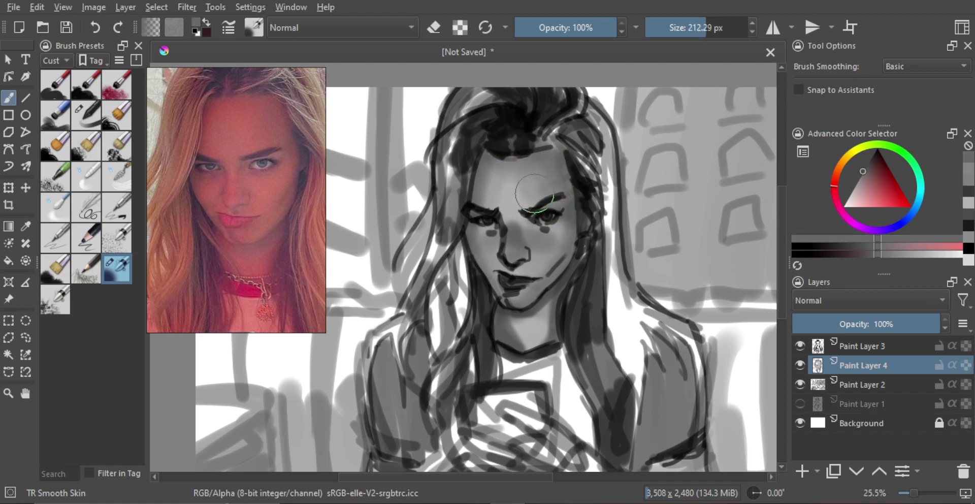
left_click(534, 203, "ctrl")
key("bracketright")
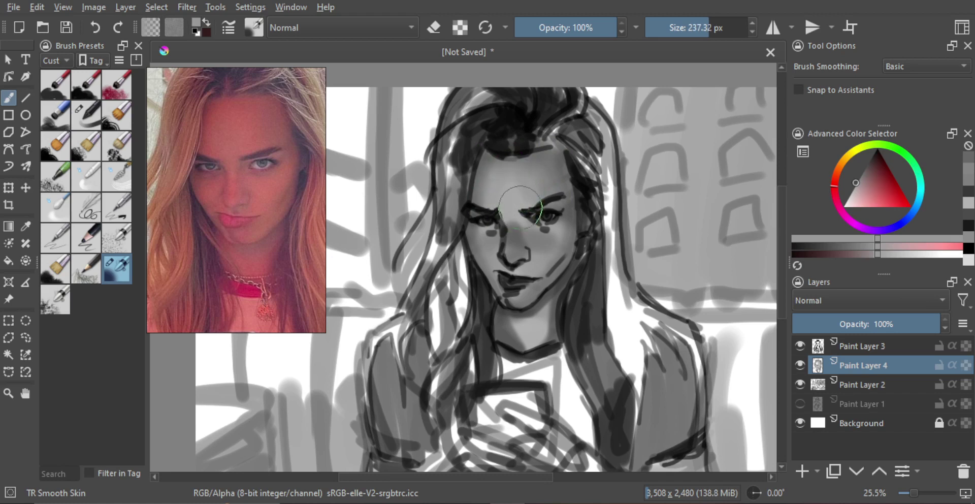
left_click_drag(521, 208, 533, 202)
left_click_drag(562, 251, 543, 321, "ctrl")
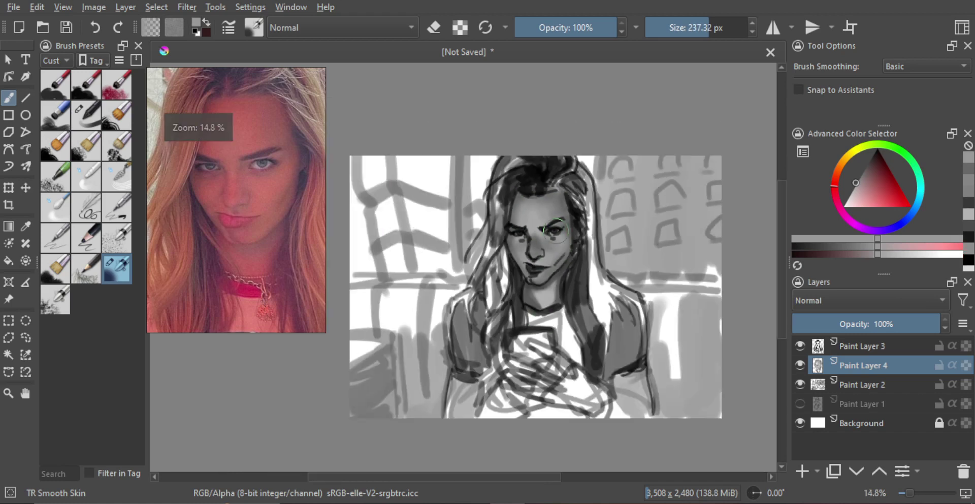
Smooth the centre of the forehead with light grey at about 291 to 308 px, and shade its hairline edges with darker grey.
scroll(556, 229, "up", 3)
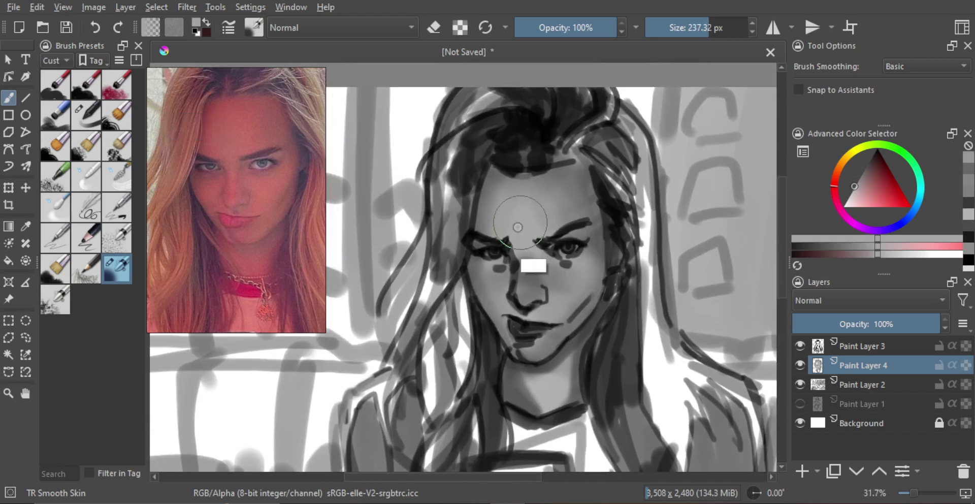
key("bracketright")
key("bracketright")
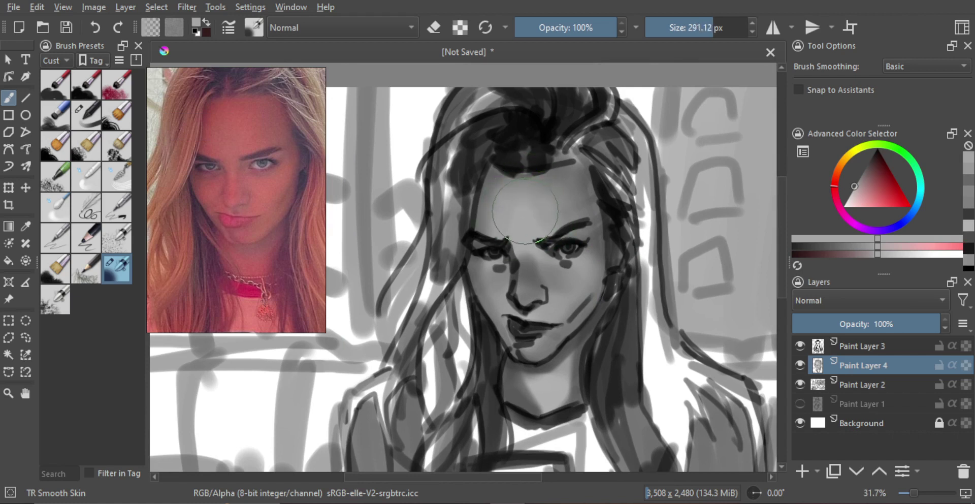
key("bracketright")
mouse_move(523, 217)
left_mouse_down()
mouse_move(513, 223)
mouse_move(528, 219)
left_mouse_up()
left_click(542, 226, "alt")
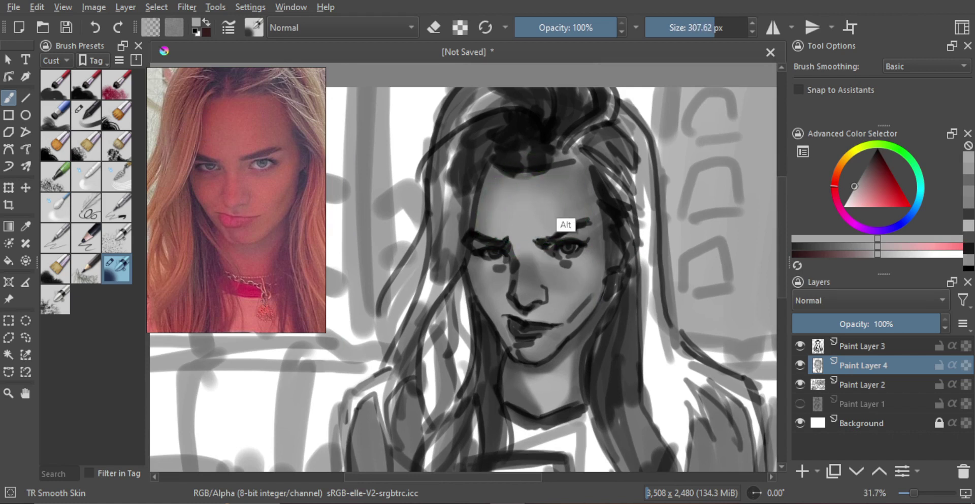
mouse_move(530, 183)
left_mouse_down()
mouse_move(501, 175)
mouse_move(513, 173)
left_mouse_up()
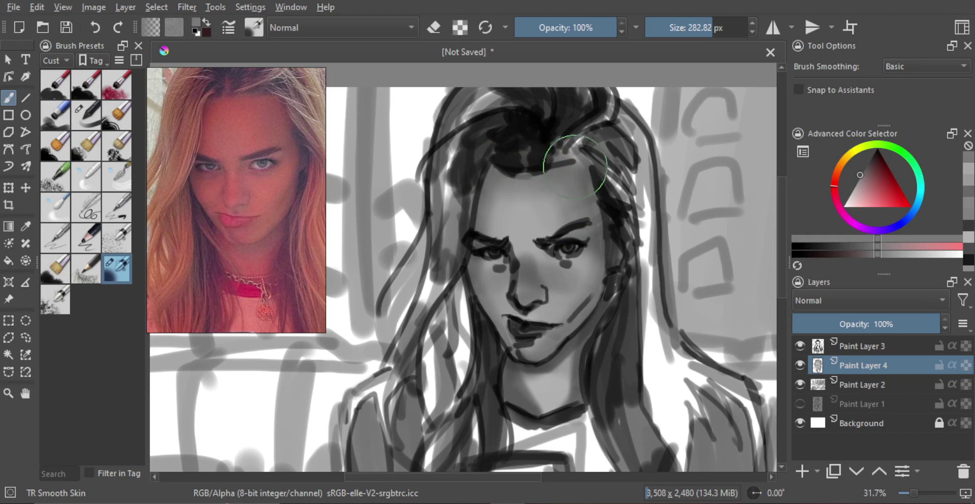
mouse_move(576, 167)
left_mouse_down()
mouse_move(562, 175)
mouse_move(572, 195)
left_mouse_up()
left_click_drag(583, 229, 525, 196)
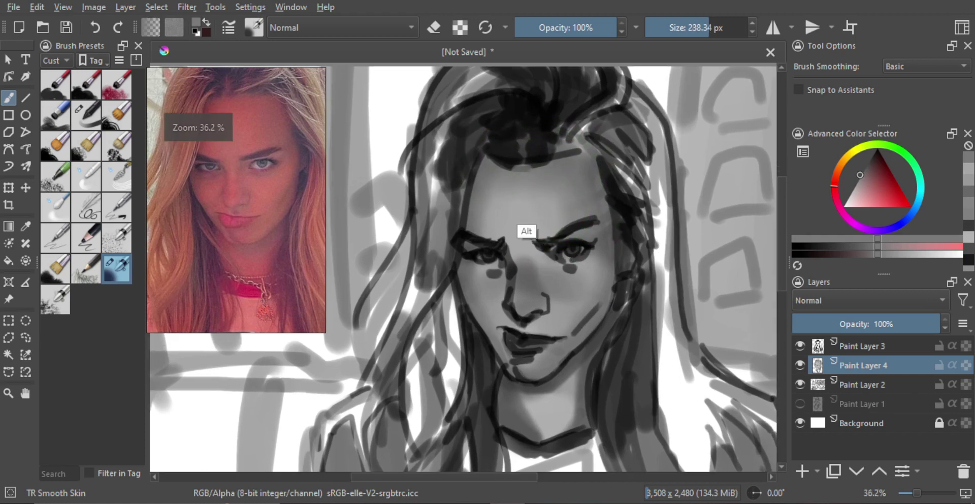
Sample light grey from between the eyebrows and blend it over the inner brow and the cheek beside the nose.
left_click(529, 235, "ctrl")
left_click_drag(510, 235, 500, 237)
left_click_drag(490, 287, 493, 292)
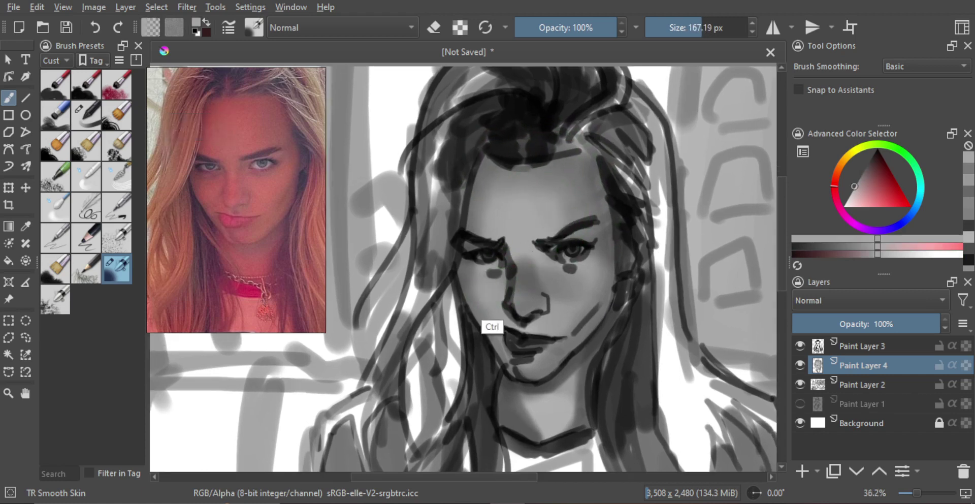
key("bracketleft")
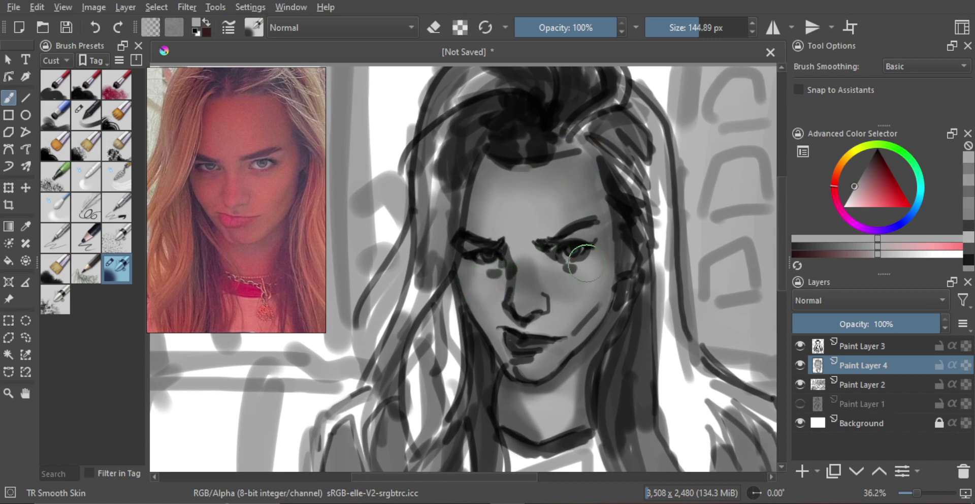
Blend light grey under both eyes and down the nose and upper lip with a brush of about 134 to 145 px.
mouse_move(578, 279)
left_mouse_down()
mouse_move(575, 286)
mouse_move(585, 275)
mouse_move(572, 276)
left_mouse_up()
left_click(578, 282, "ctrl")
left_click(589, 274, "ctrl")
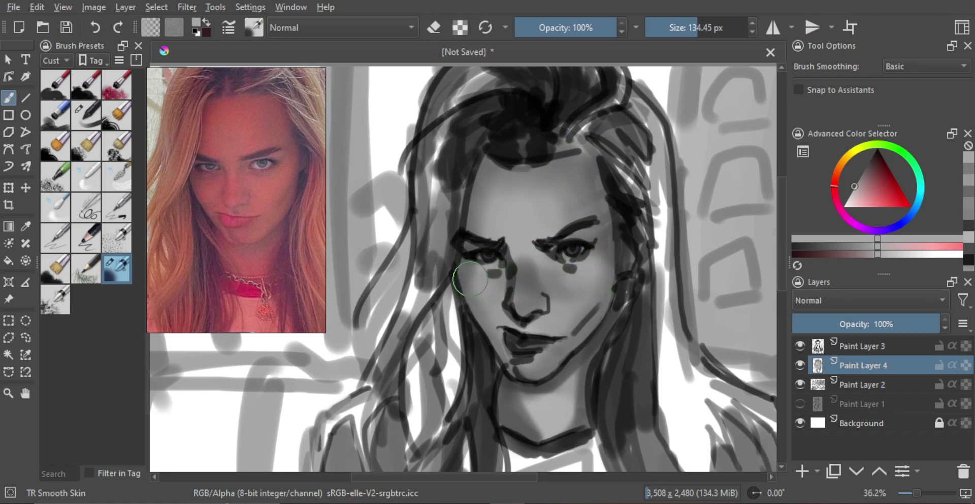
left_click_drag(470, 279, 467, 281)
left_click_drag(529, 281, 529, 348)
left_click_drag(541, 316, 555, 248)
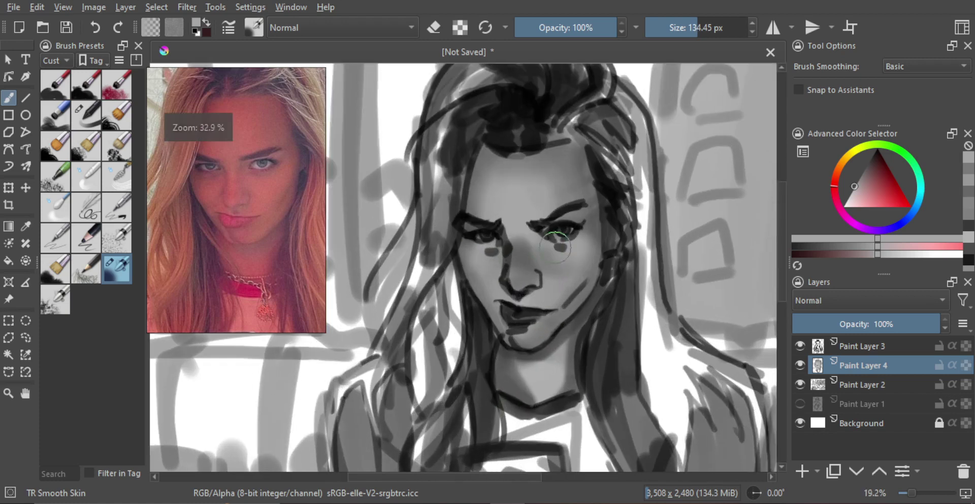
Sample darker grey near the mouth and softly shade the cheek beside the nose with a 206 px brush.
left_click(513, 304, "ctrl")
key("bracketright")
key("bracketright")
key("bracketright")
key("bracketright")
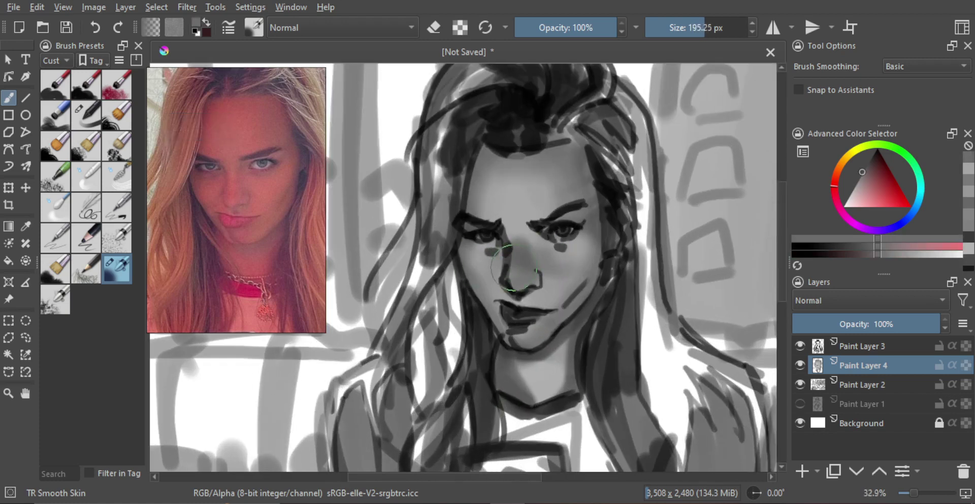
key("bracketright")
left_click_drag(479, 273, 488, 271)
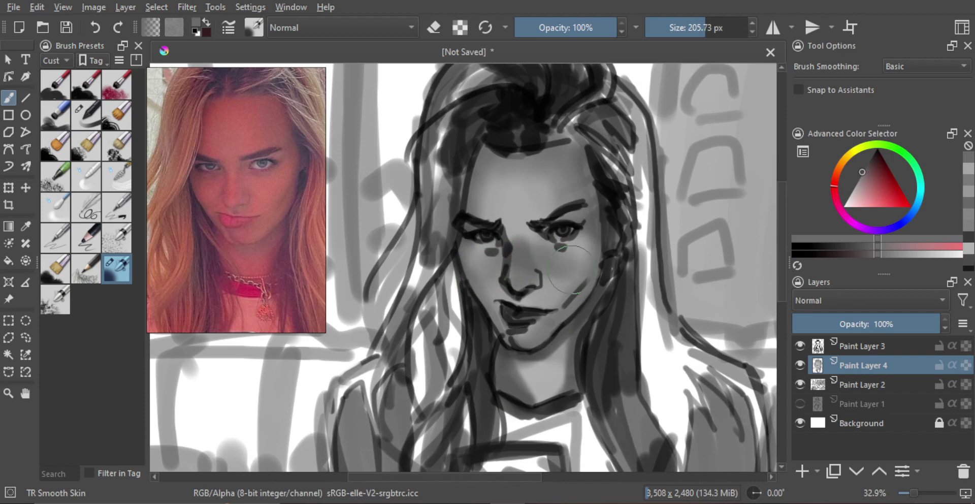
Merge the face shading on Paint Layer 4 down into Paint Layer 2.
scroll(577, 257, "down", 4)
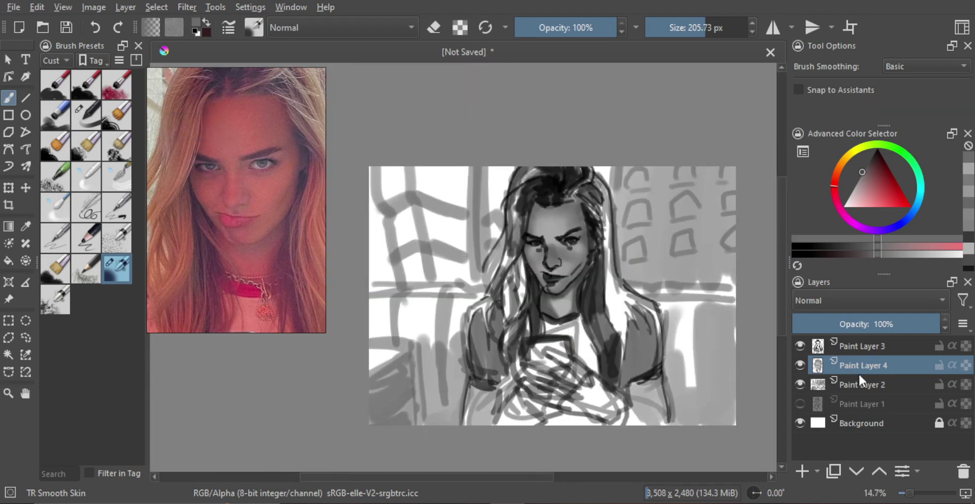
key("shift+Delete")
Lower the opacity of Paint Layer 3 to 81% and add a new paint layer above it.
left_click(846, 347)
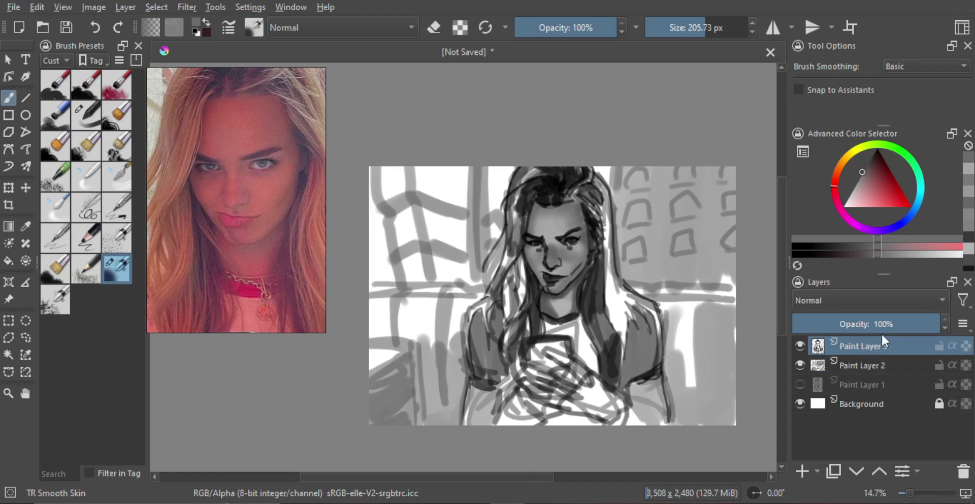
left_click(911, 326)
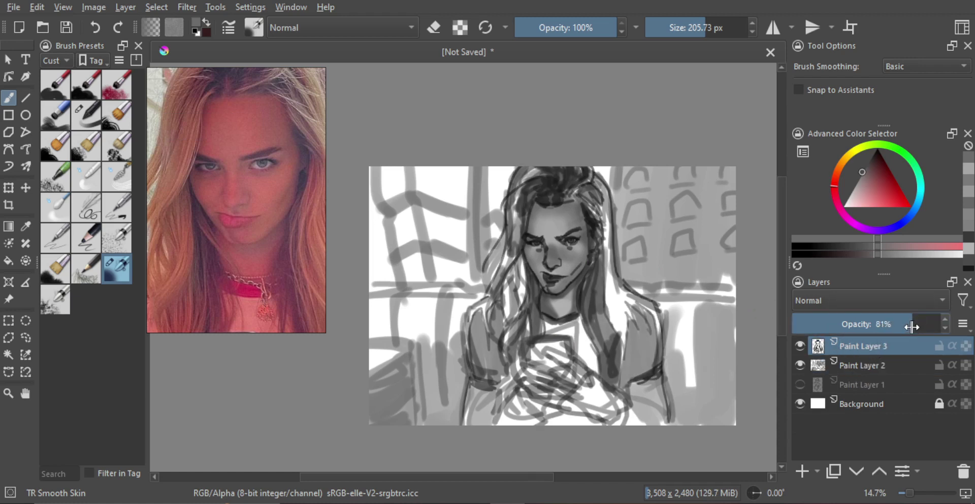
left_click(800, 471)
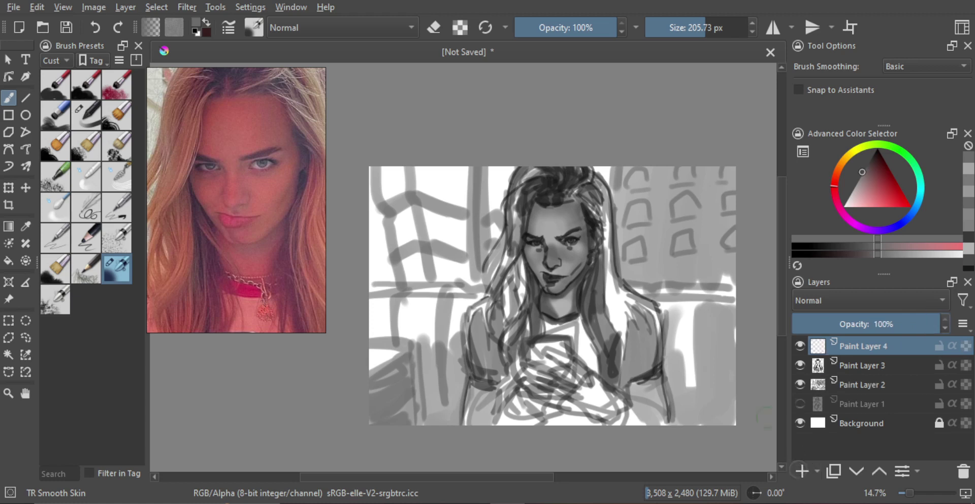
Enlarge the reference photo and recentre it on the woman's face.
scroll(244, 175, "up", 3)
scroll(249, 178, "down", 3)
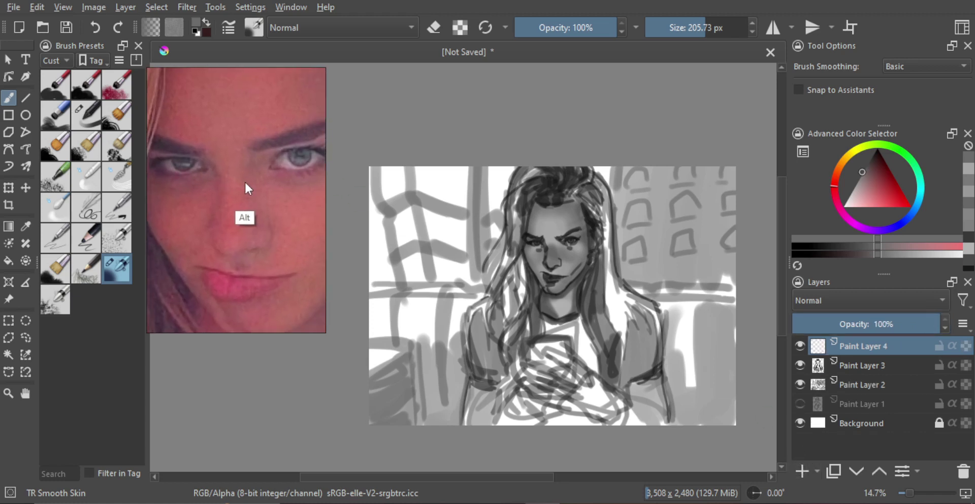
scroll(251, 182, "up", 3)
scroll(252, 190, "down", 3)
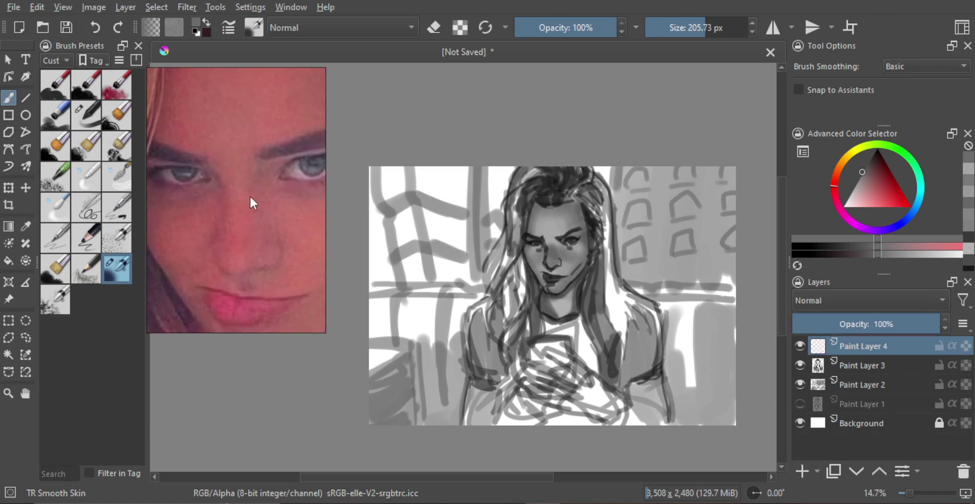
left_click_drag(326, 333, 410, 349)
left_click_drag(289, 238, 330, 254)
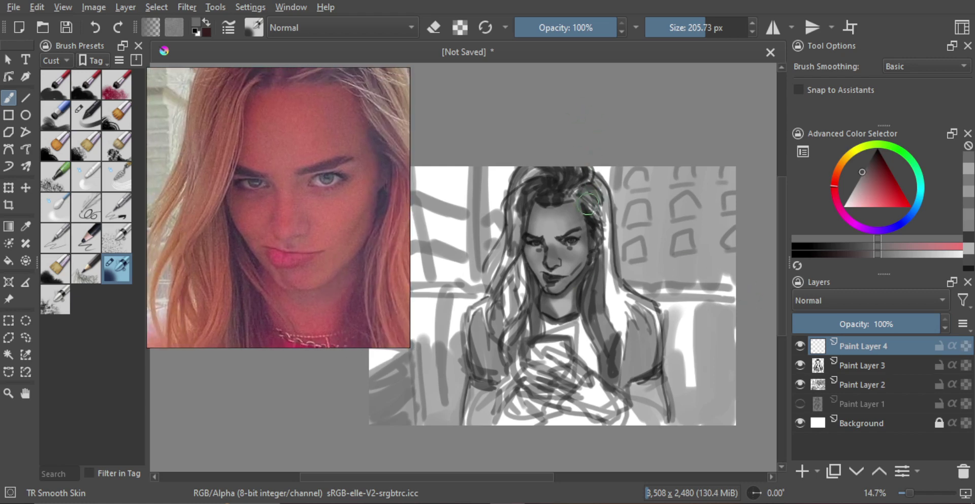
Choose TR Brush Skin, sample light grey from between the eyebrows, and paint over both irises at about 13 px.
mouse_move(543, 240)
left_mouse_down()
mouse_move(588, 208)
mouse_move(588, 178)
mouse_move(551, 229)
left_mouse_up()
scroll(553, 229, "up", 1)
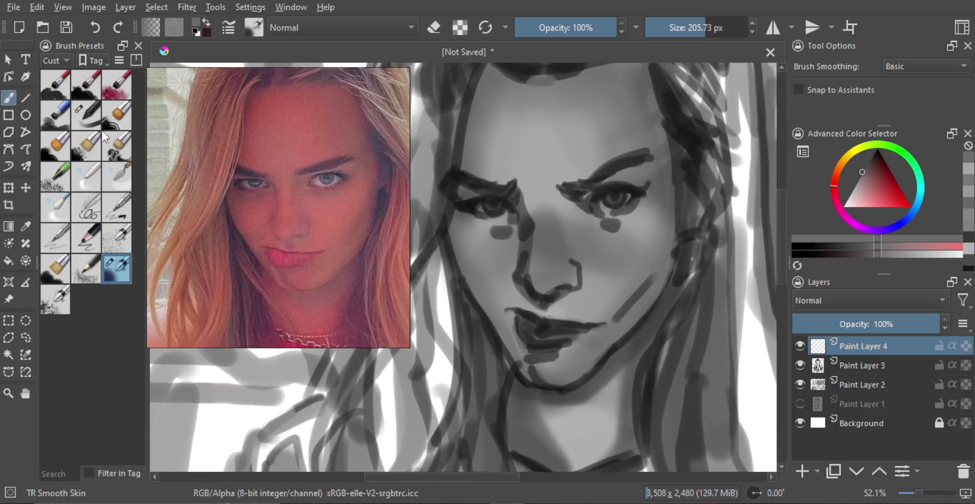
left_click(86, 115)
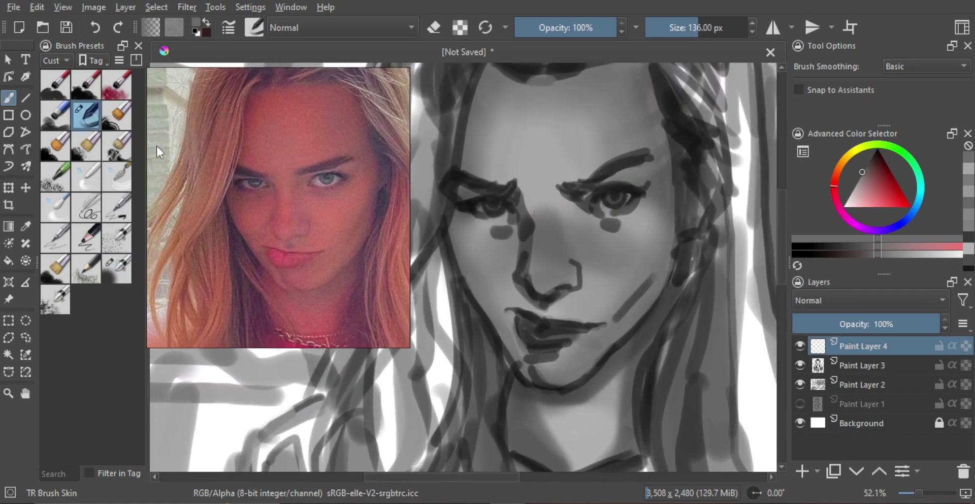
left_click(535, 193, "ctrl")
mouse_move(491, 209)
left_mouse_down()
mouse_move(519, 202)
mouse_move(498, 204)
left_mouse_up()
key("ctrl+z")
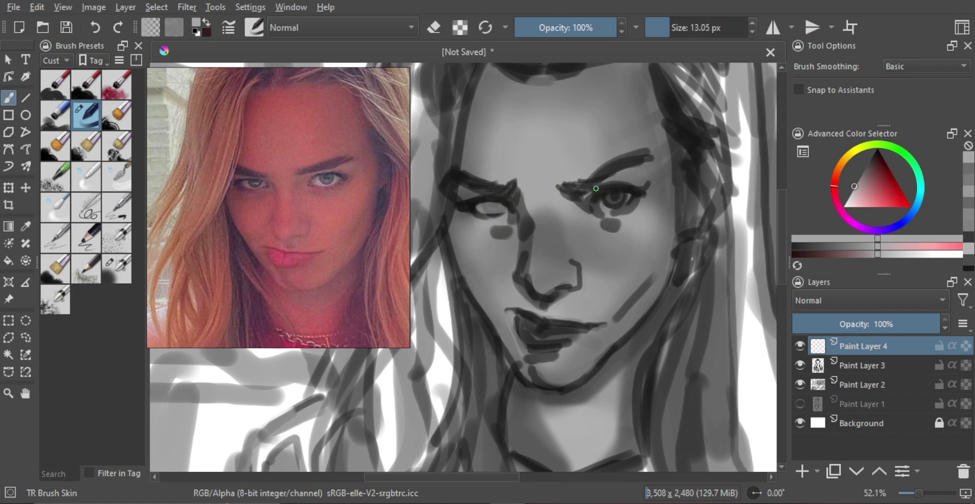
left_click_drag(595, 188, 608, 194)
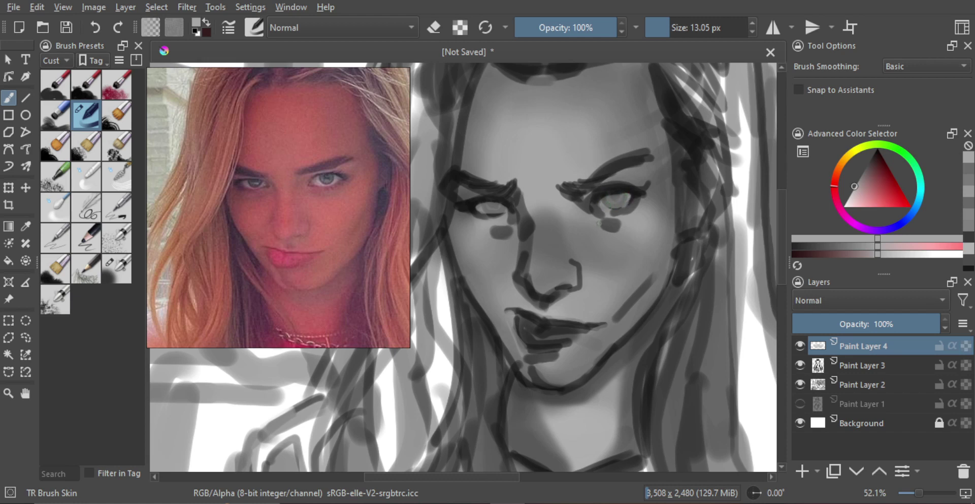
Sample near-black from the eye outline, redraw the pupils at about 8 px, and darken the eyes at about 20 px.
left_click(468, 210, "alt")
left_click_drag(489, 209, 486, 202)
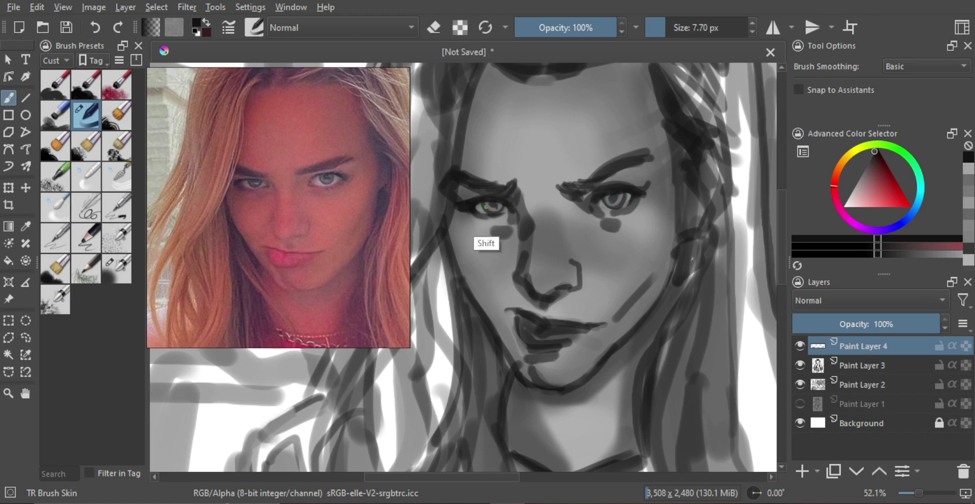
left_click_drag(490, 208, 496, 208, "shift")
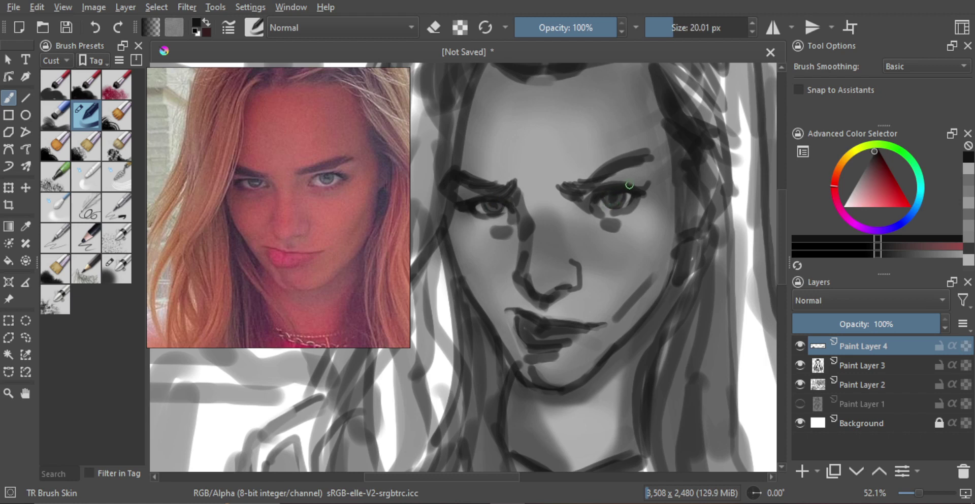
key("x")
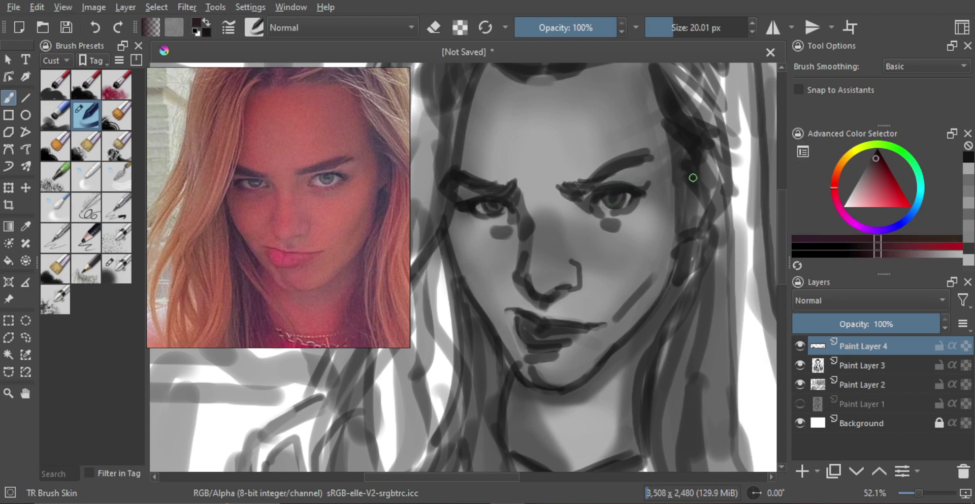
left_click(693, 178, "ctrl")
left_click_drag(540, 147, 551, 151)
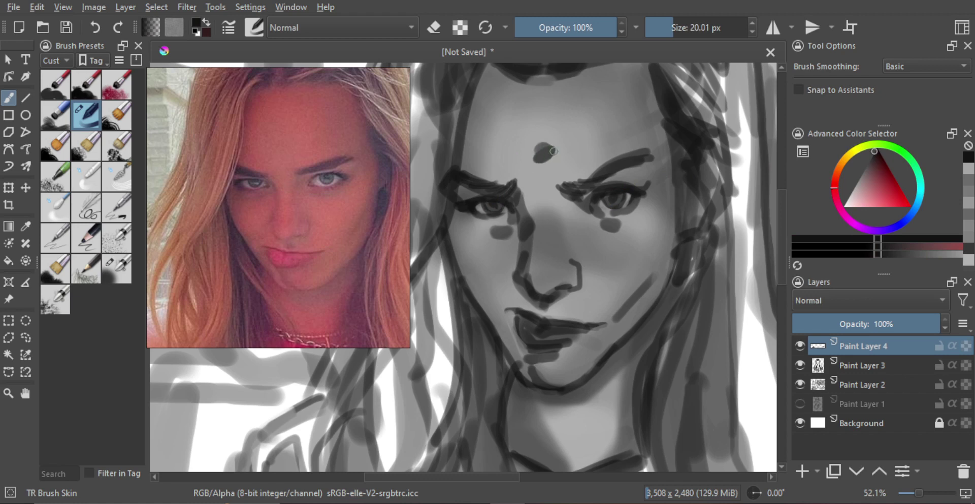
left_click(553, 150, "ctrl")
key("ctrl+z")
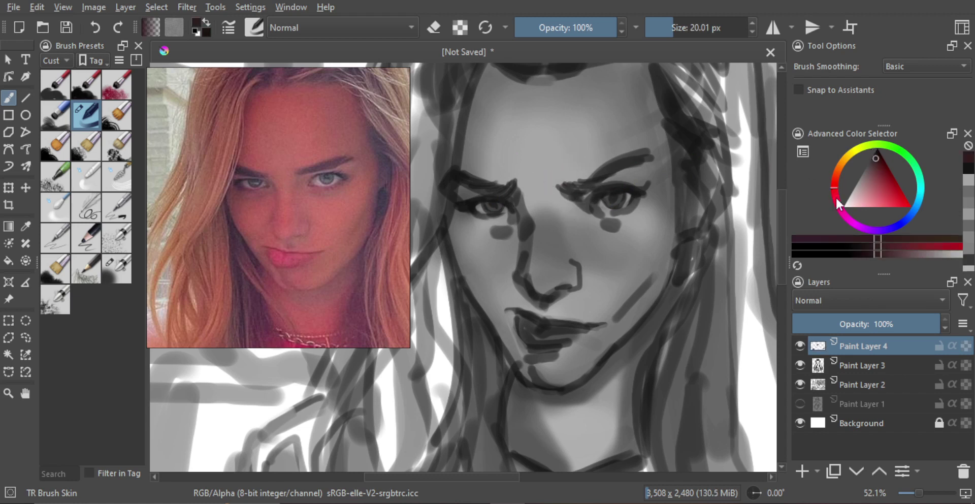
Pick white and dot small catchlights into both eyes with a brush of about 6 px.
left_click_drag(861, 185, 785, 222)
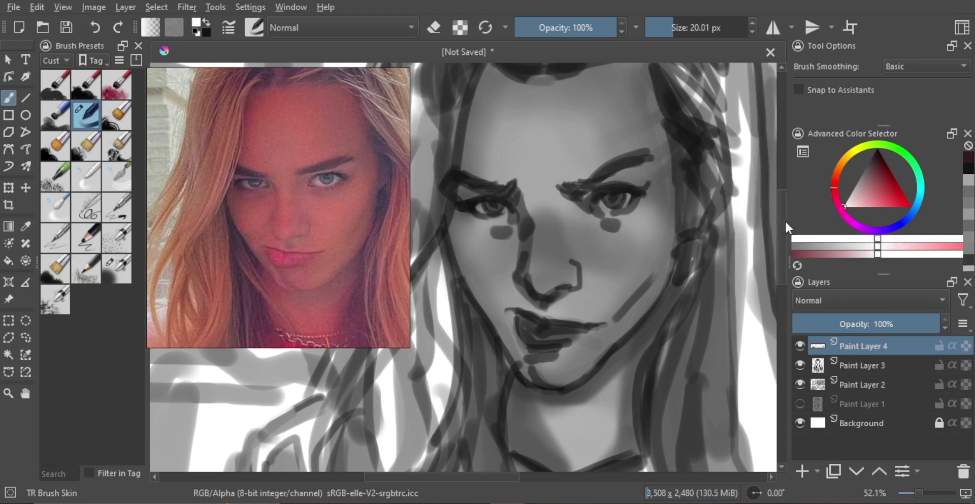
left_click_drag(488, 206, 482, 206, "shift")
left_click(491, 207)
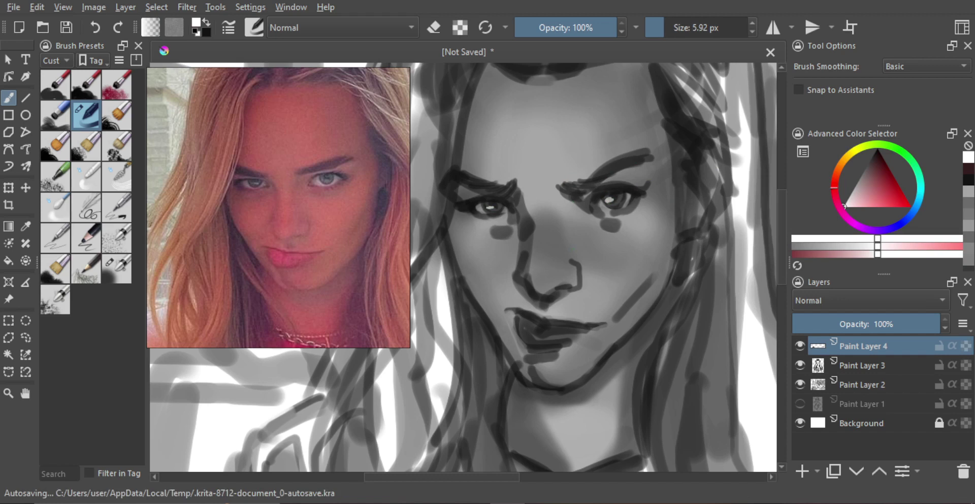
Brush a soft white highlight down the bridge of the nose at about 48 px, undoing and repeating unsatisfactory strokes.
mouse_move(563, 250)
left_mouse_down("shift")
mouse_move(575, 250)
mouse_move(540, 248)
left_mouse_up("shift")
mouse_move(541, 224)
left_mouse_down()
mouse_move(540, 252)
mouse_move(541, 225)
mouse_move(548, 249)
mouse_move(539, 274)
left_mouse_up()
key("ctrl+z")
key("ctrl+z")
left_click_drag(543, 224, 544, 288)
scroll(545, 288, "down", 3)
scroll(559, 221, "up", 3)
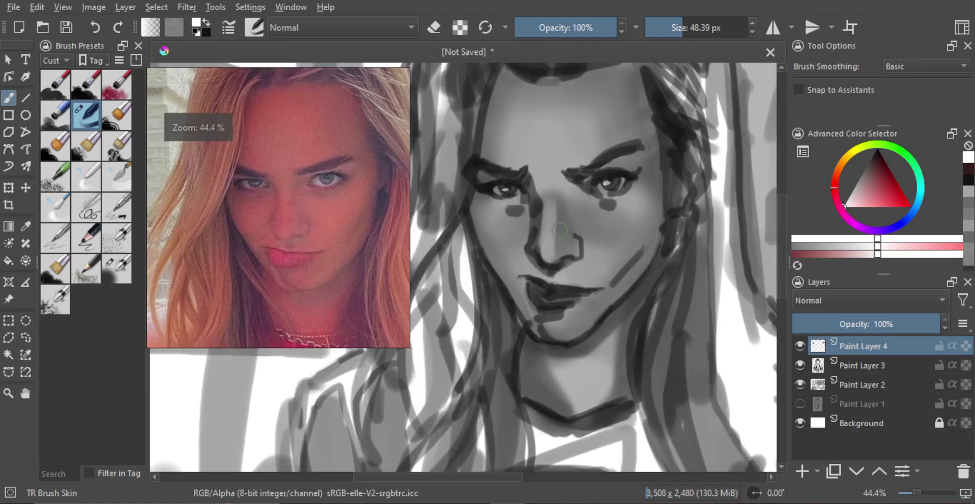
key("ctrl+z")
left_click_drag(549, 207, 548, 259)
key("ctrl+z")
Sample light grey from the nose and lighten the nose tip and nostril at about 31 to 24 px.
left_click(552, 236, "ctrl")
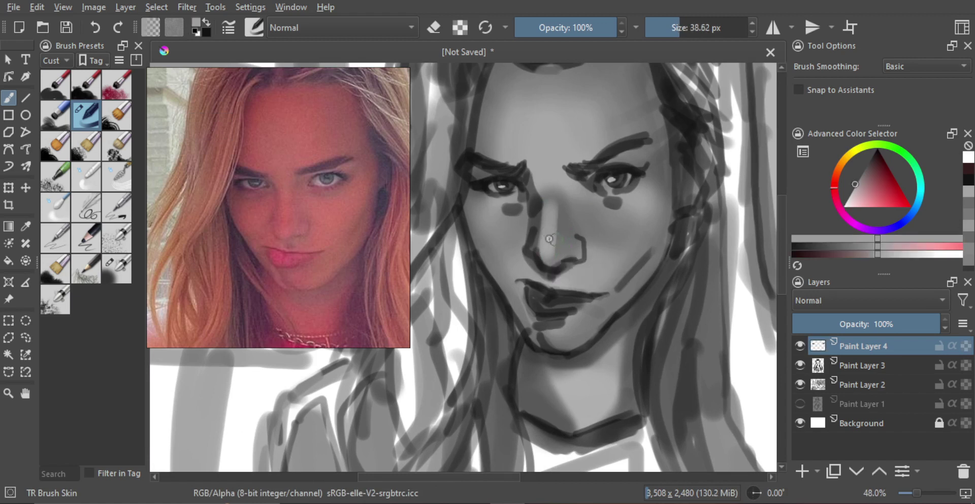
left_click_drag(549, 255, 558, 243)
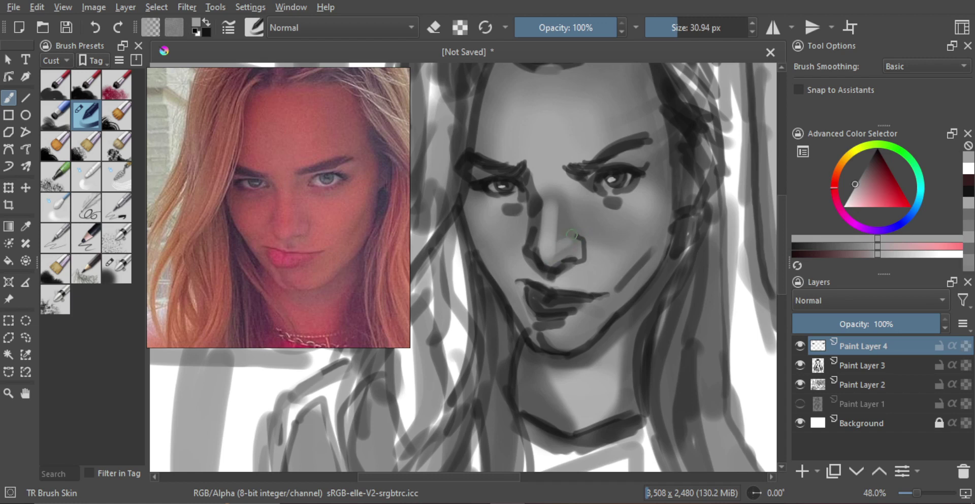
key("ctrl+z")
left_click_drag(567, 245, 564, 245, "shift")
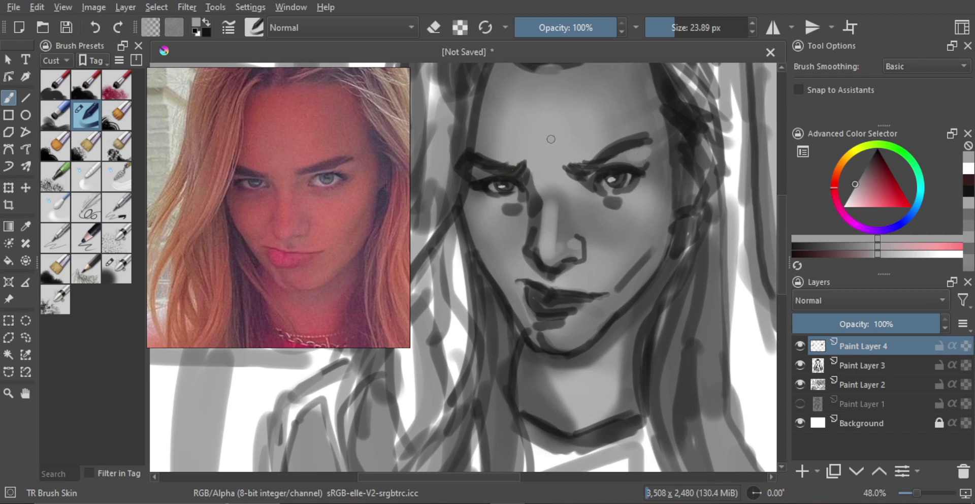
Lighten the centre of the forehead and the area between the eyebrows with sampled light grey.
mouse_move(527, 137)
left_mouse_down()
mouse_move(544, 126)
mouse_move(573, 140)
mouse_move(542, 139)
mouse_move(593, 95)
left_mouse_up()
left_click(547, 236, "alt")
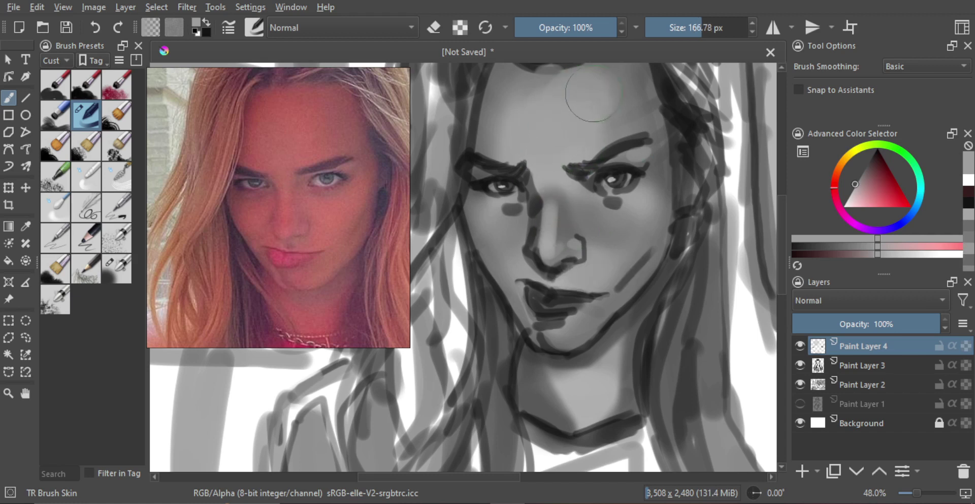
key("ctrl+z")
left_click_drag(535, 132, 558, 134)
left_click(568, 277, "alt")
mouse_move(545, 134)
left_mouse_down()
mouse_move(551, 145)
mouse_move(546, 127)
mouse_move(562, 241)
left_mouse_up()
mouse_move(577, 200)
left_mouse_down()
mouse_move(584, 189)
mouse_move(563, 237)
mouse_move(515, 238)
mouse_move(519, 224)
left_mouse_up()
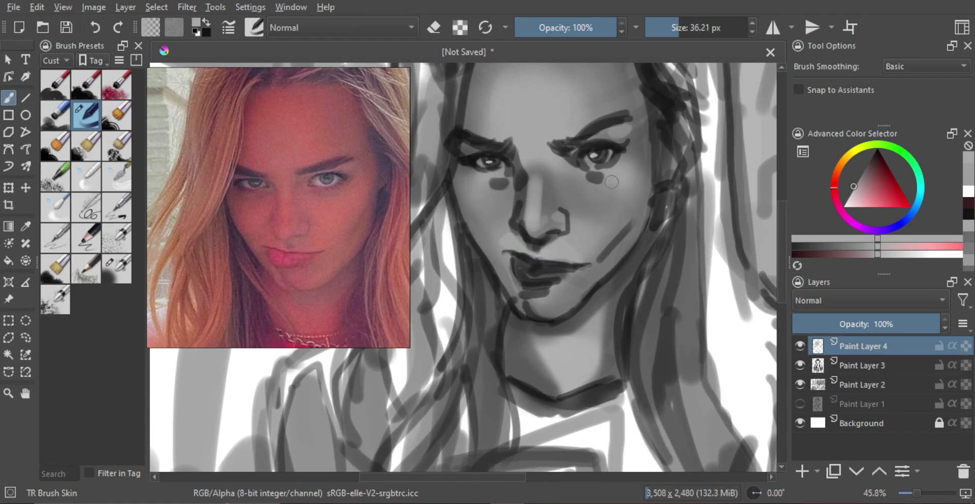
Blend light grey under the eye at about 36 px and over the lower cheeks at about 72 px.
left_click_drag(612, 181, 623, 168)
mouse_move(466, 202)
left_mouse_down()
mouse_move(473, 188)
mouse_move(487, 192)
mouse_move(474, 196)
mouse_move(469, 182)
mouse_move(518, 278)
left_mouse_up()
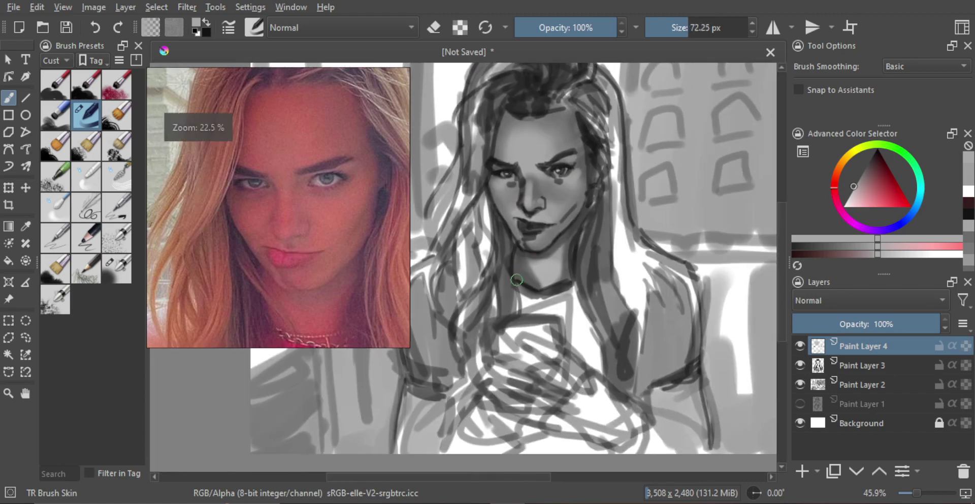
scroll(562, 224, "up", 3)
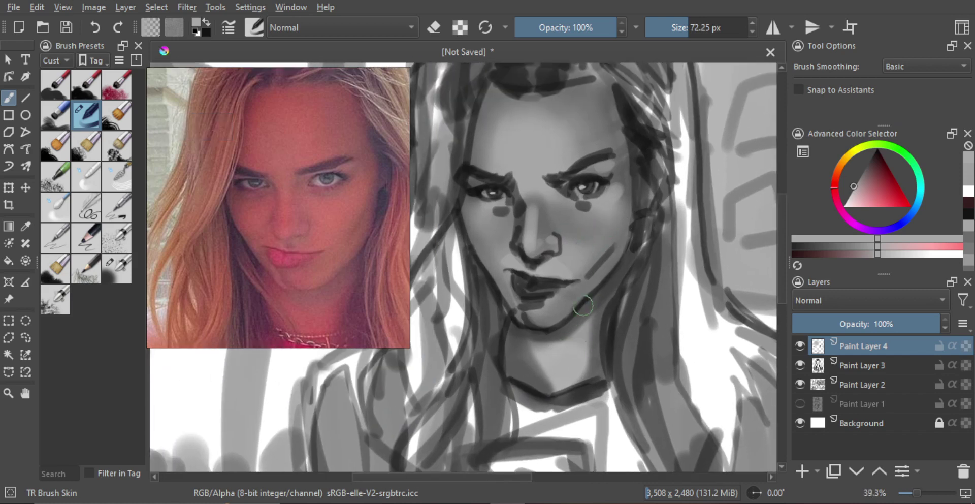
scroll(577, 254, "up", 2)
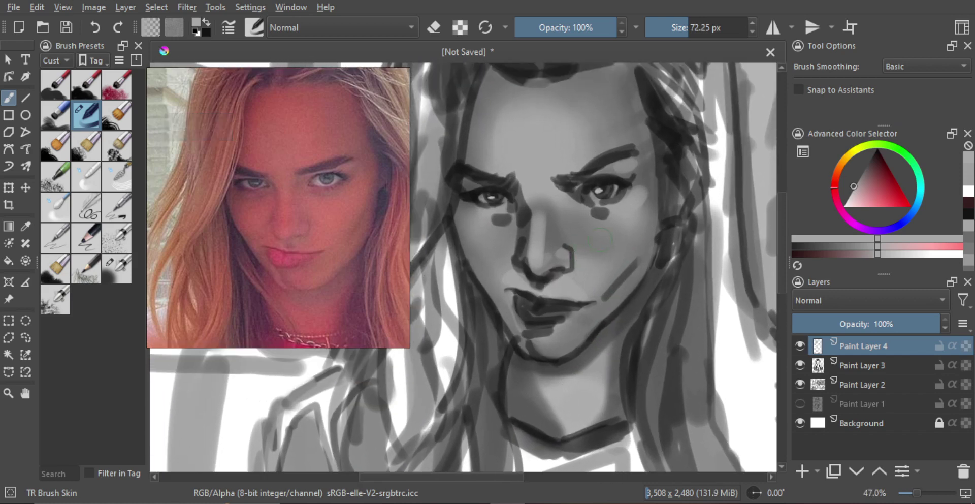
Sample white from the background and dot a highlight on the nose tip at about 19 px.
key("m")
key("m")
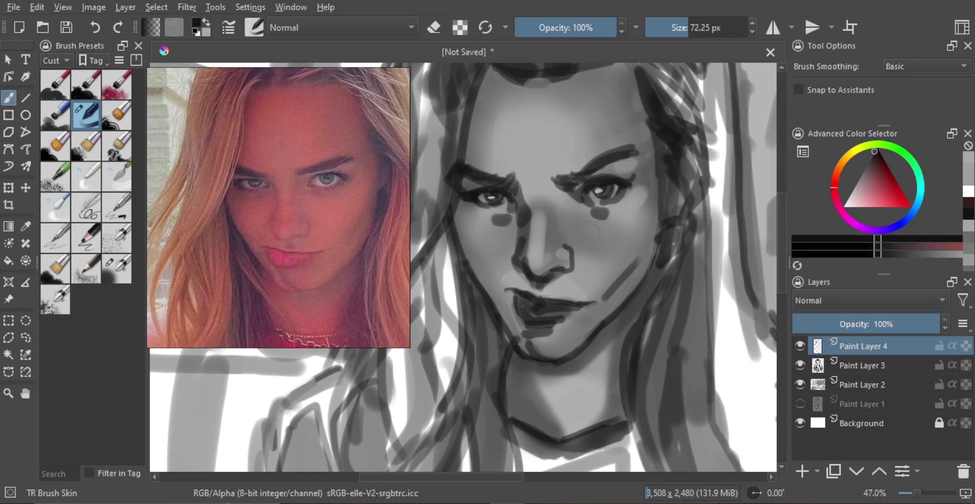
left_click(735, 360, "ctrl")
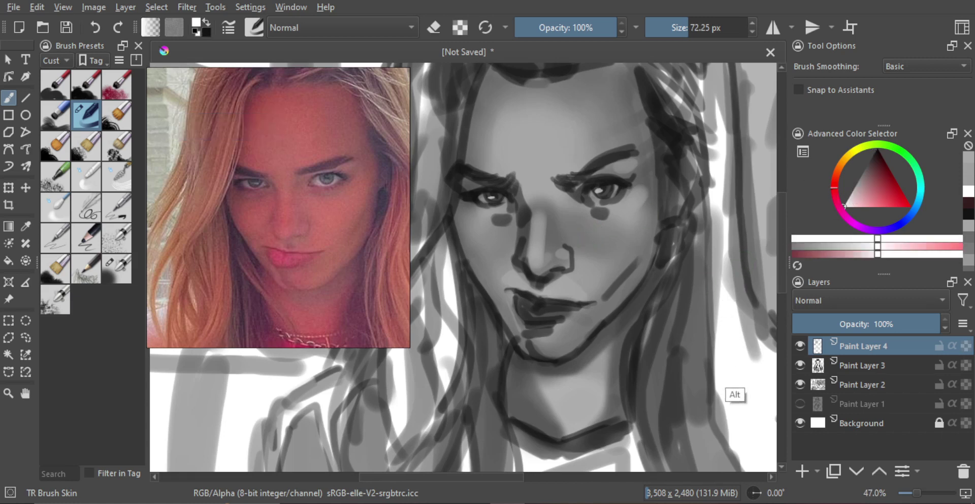
left_click_drag(566, 241, 538, 257)
left_click(538, 258)
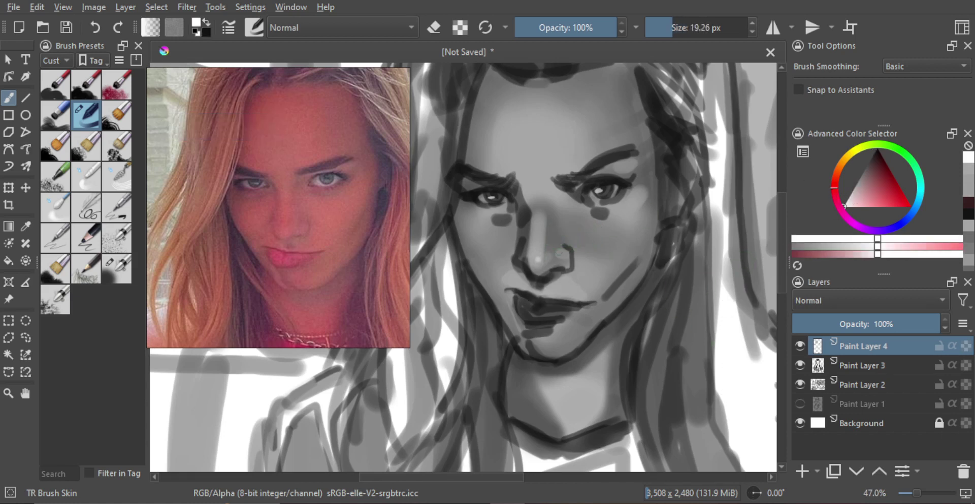
Try thin white highlights on the lips with a brush of about 7 px, then undo them.
key("bracketleft")
key("bracketleft")
key("bracketleft")
key("bracketleft")
key("ctrl+z")
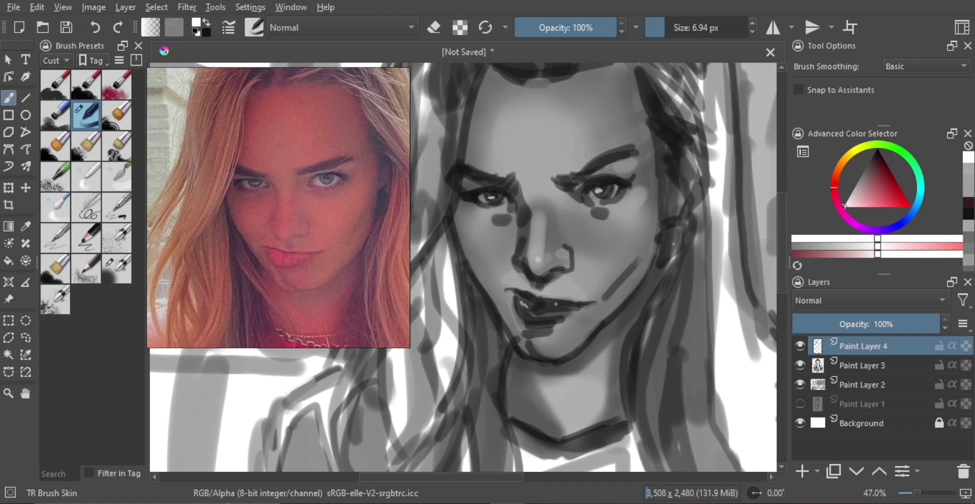
key("ctrl+z")
left_click_drag(523, 303, 529, 308)
left_click_drag(543, 313, 570, 309)
key("bracketright")
key("ctrl+z")
key("ctrl+z")
Sample light grey beside the mouth and paint subtle highlights on the lips at about 11 px.
left_click(572, 310, "ctrl")
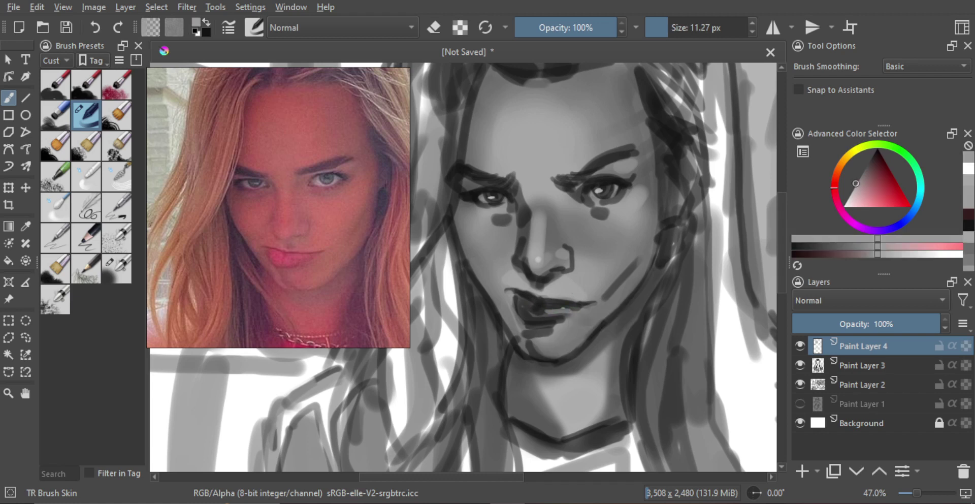
left_click_drag(528, 302, 526, 306)
scroll(566, 305, "down", 2)
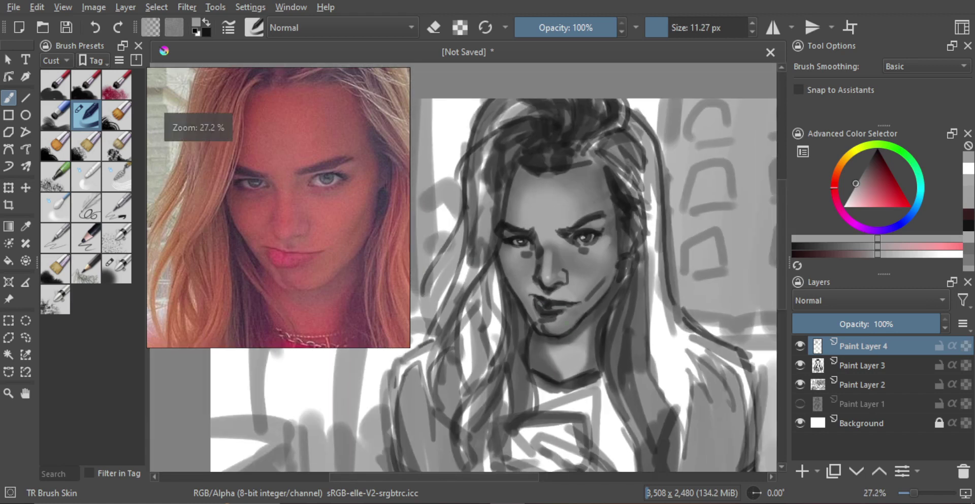
scroll(559, 298, "up", 3)
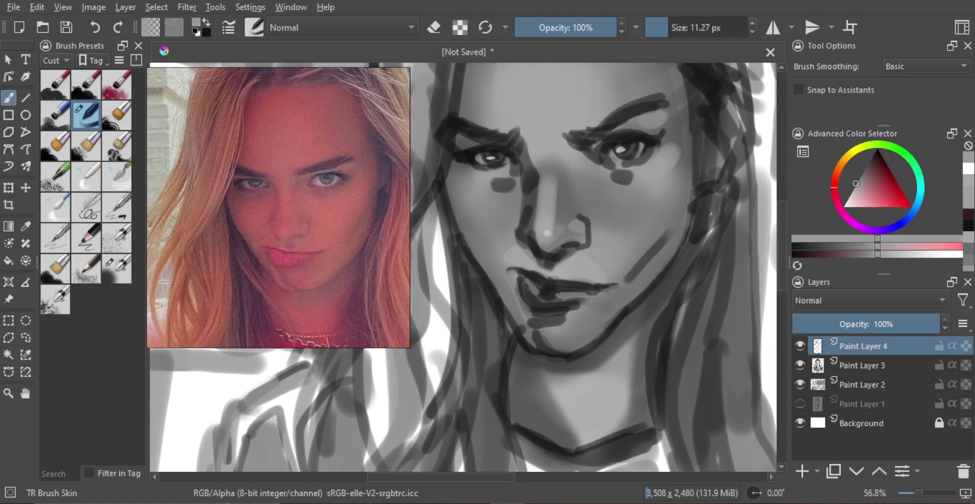
scroll(588, 325, "down", 1)
Sample light grey from the chin and paint a soft highlight below the lower lip at about 42 px.
mouse_move(583, 327)
left_mouse_down()
mouse_move(570, 311)
mouse_move(557, 340)
left_mouse_up()
left_click(558, 304, "ctrl")
key("bracketright")
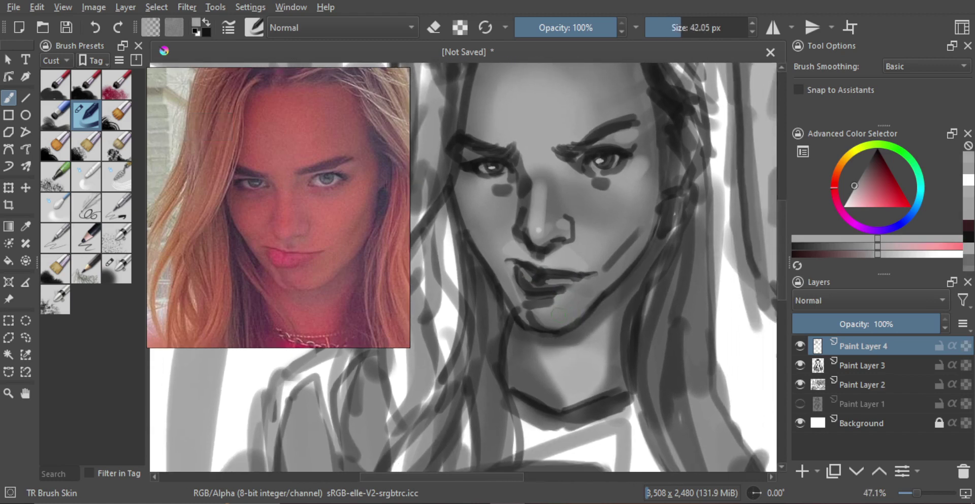
scroll(553, 311, "down", 5)
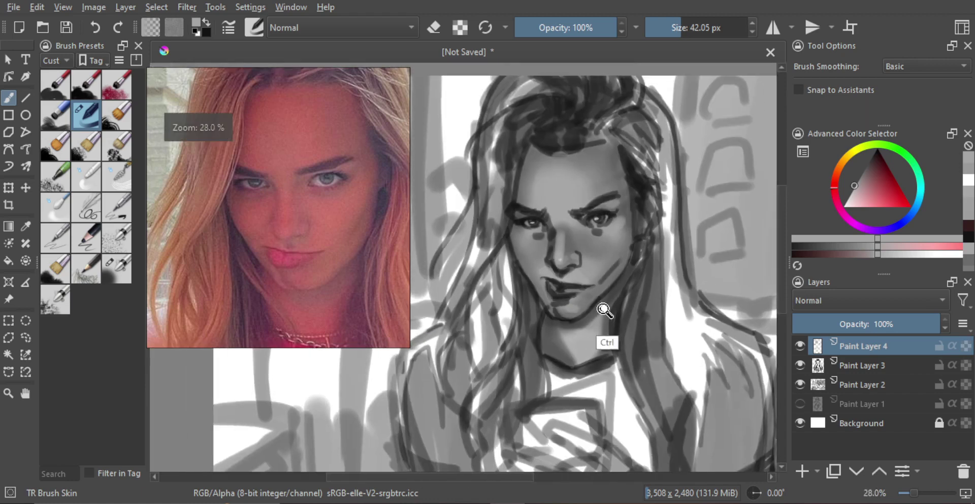
scroll(644, 306, "down", 1)
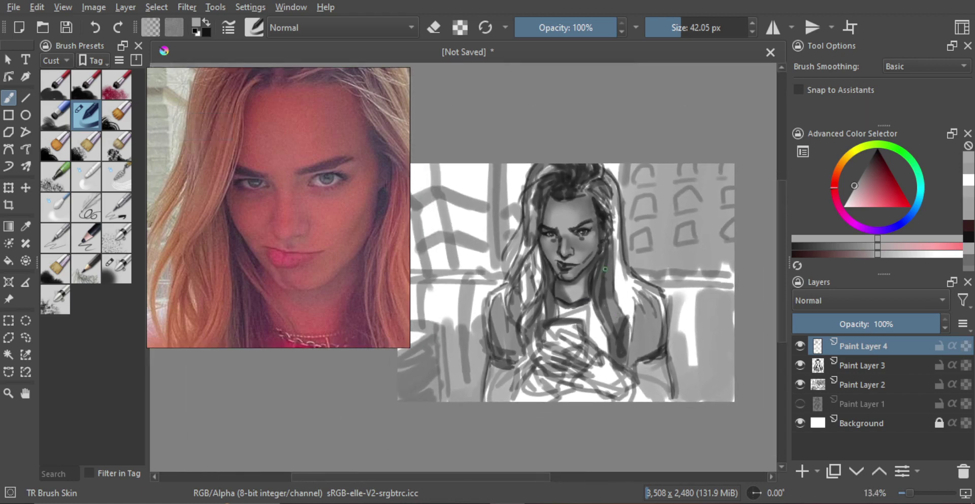
scroll(604, 269, "up", 8)
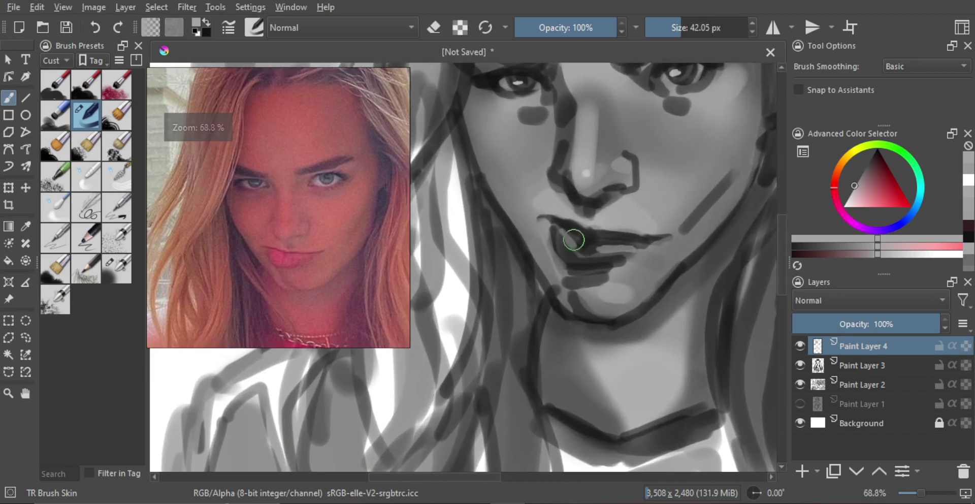
Switch to black and darken the mouth corner and the line between the lips with a brush of about 7 px.
mouse_move(574, 240)
left_mouse_down()
mouse_move(538, 260)
mouse_move(521, 241)
mouse_move(528, 262)
mouse_move(525, 248)
left_mouse_up()
key("x")
left_click_drag(518, 234, 535, 266)
left_click_drag(519, 239, 523, 254)
scroll(575, 259, "down", 3)
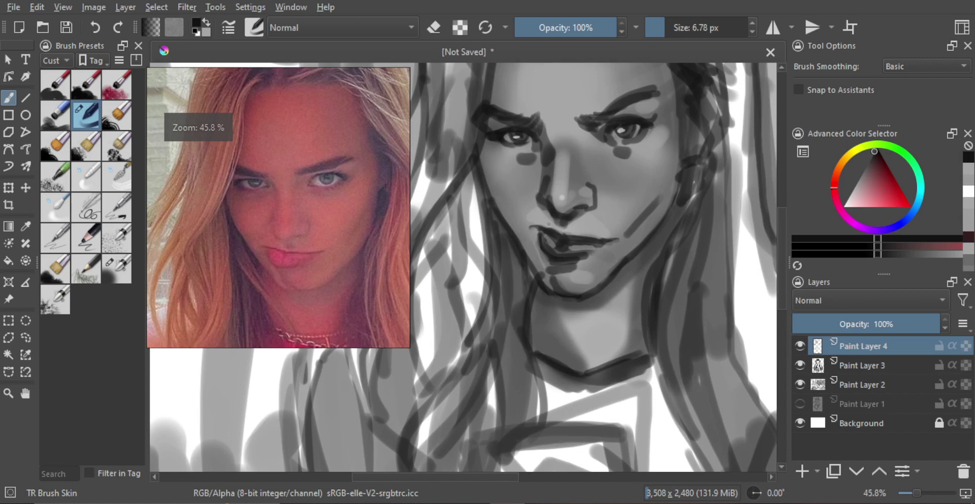
mouse_move(531, 227)
left_mouse_down()
mouse_move(616, 240)
mouse_move(535, 233)
left_mouse_up()
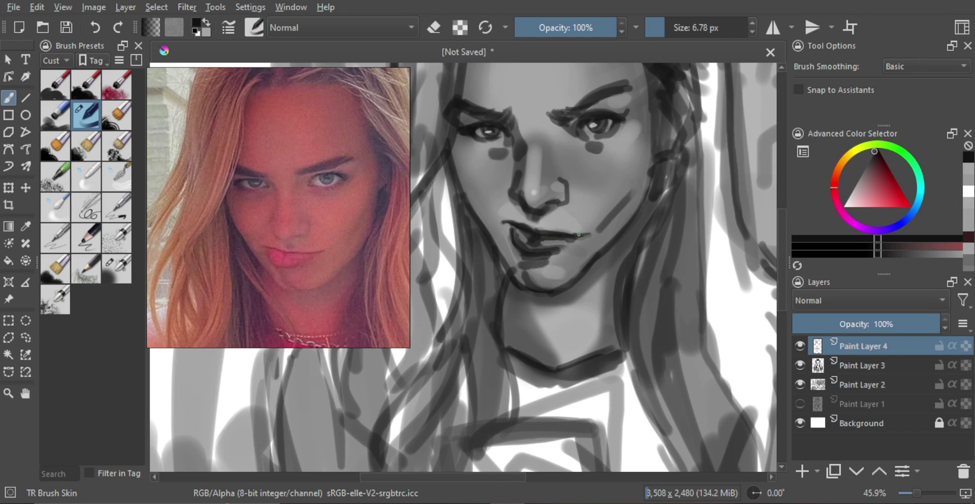
Sample dark grey from the lips and refine the mouth line's far corner with a brush of about 13 to 14 px.
mouse_move(548, 188)
left_mouse_down()
mouse_move(521, 231)
mouse_move(564, 277)
left_mouse_up()
left_click(488, 241, "ctrl")
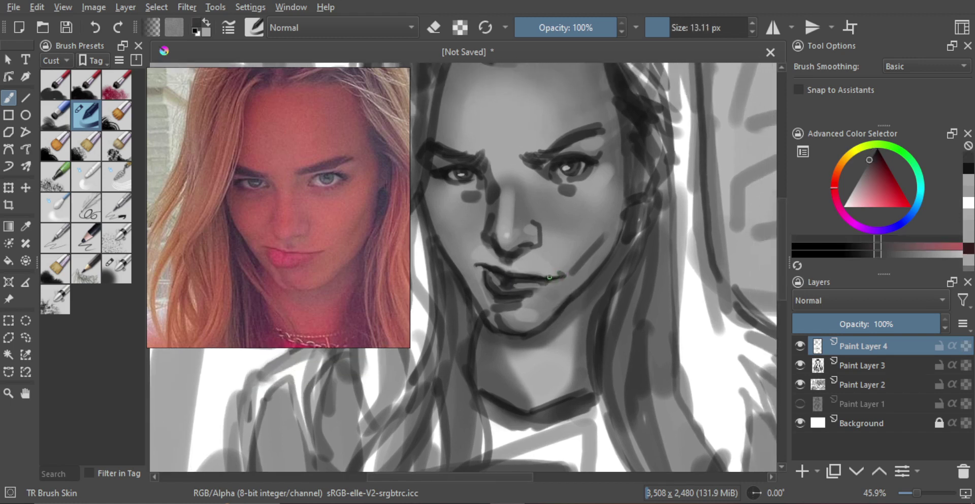
key("bracketright")
Examine the face and the whole composition at several zoom levels, including in a horizontally mirrored view.
scroll(508, 270, "down", 3)
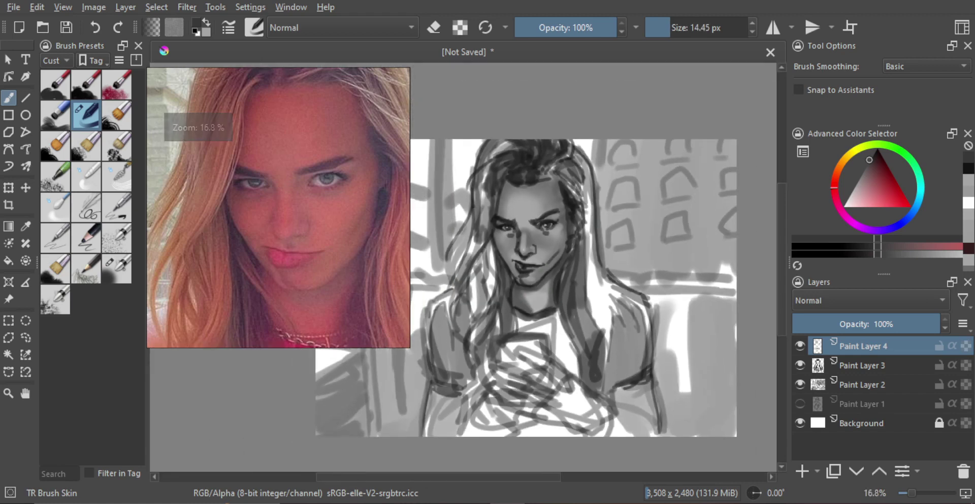
scroll(554, 253, "up", 2)
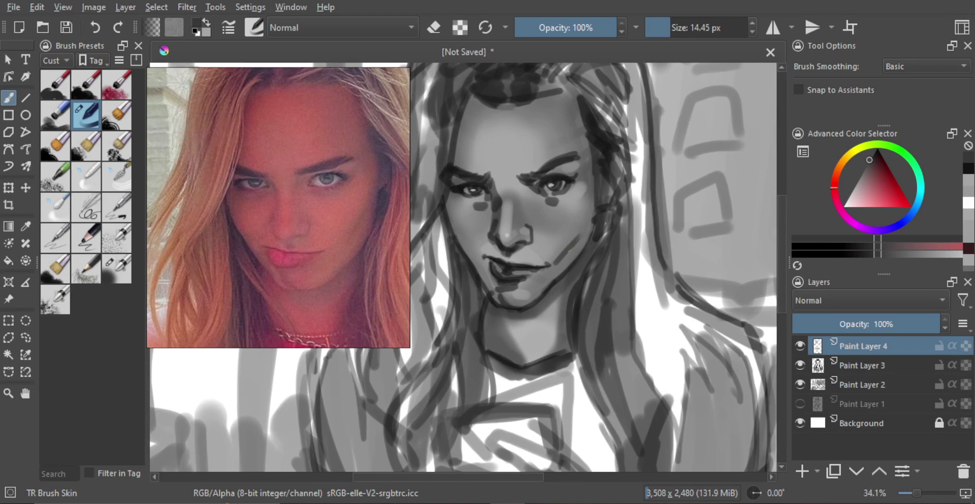
scroll(551, 319, "down", 2)
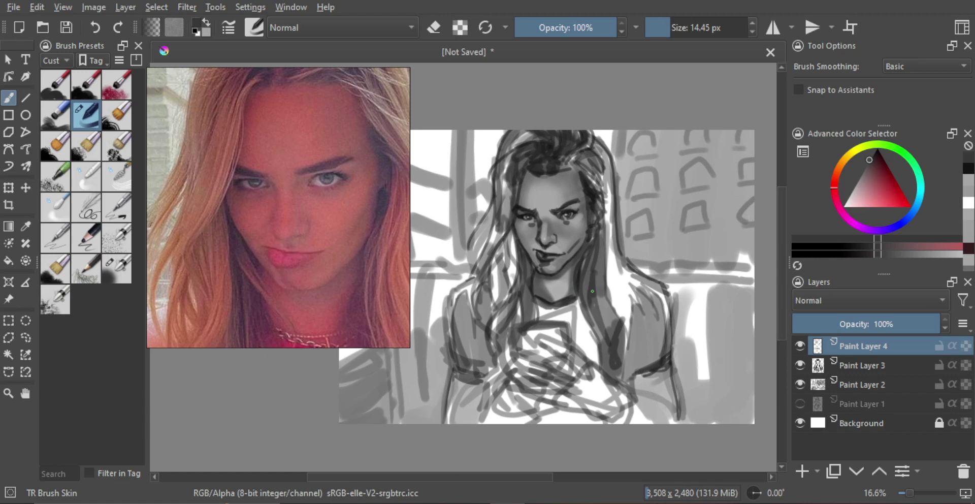
key("m")
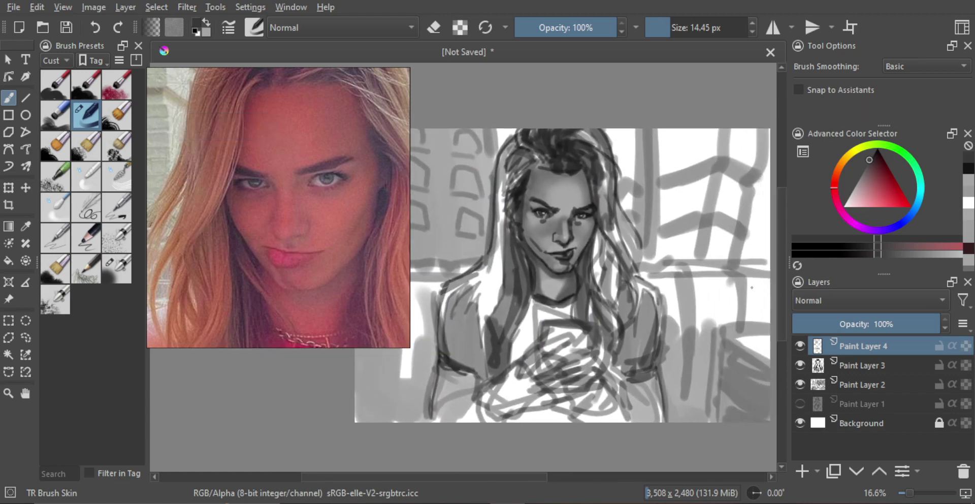
key("m")
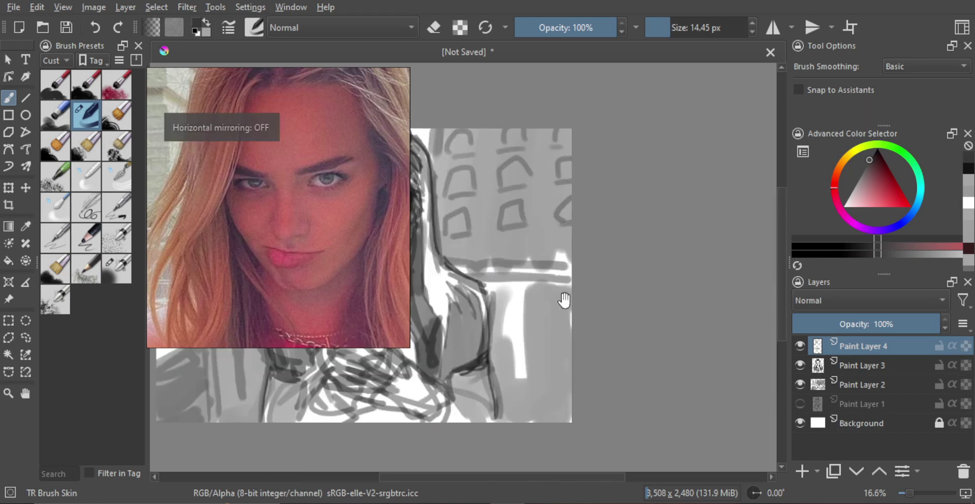